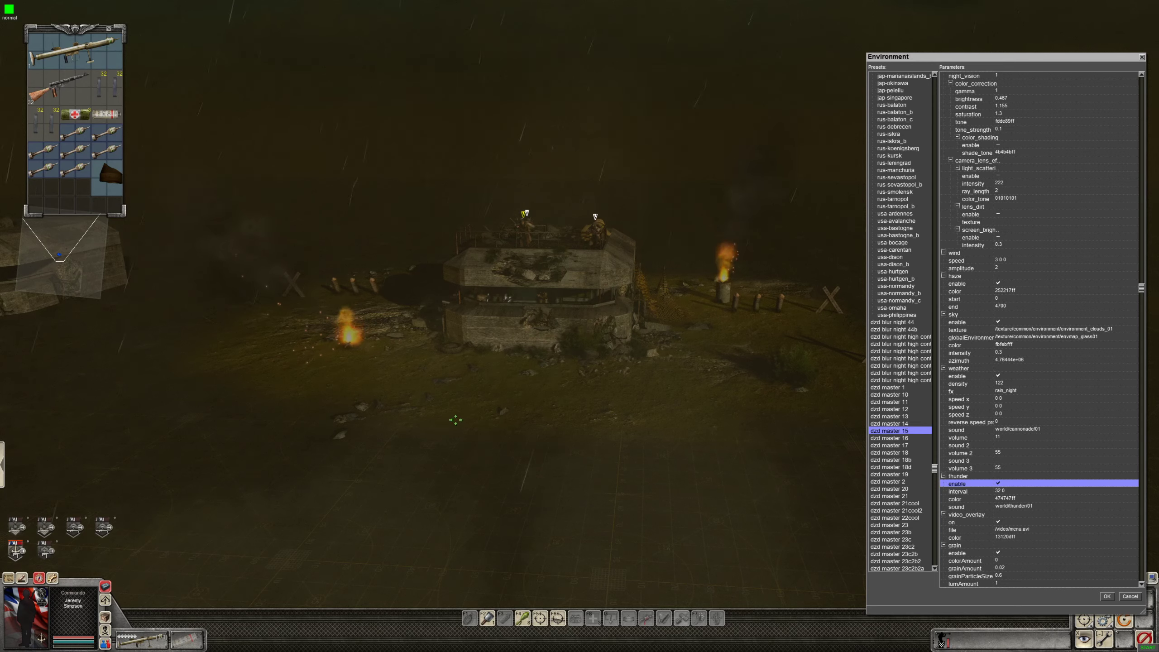
Preview the environment presets dzd master 18, dzd master 2 and dzd master 21cool on the bunker scene
{"action": "left_click", "coordinate": [509, 432]}
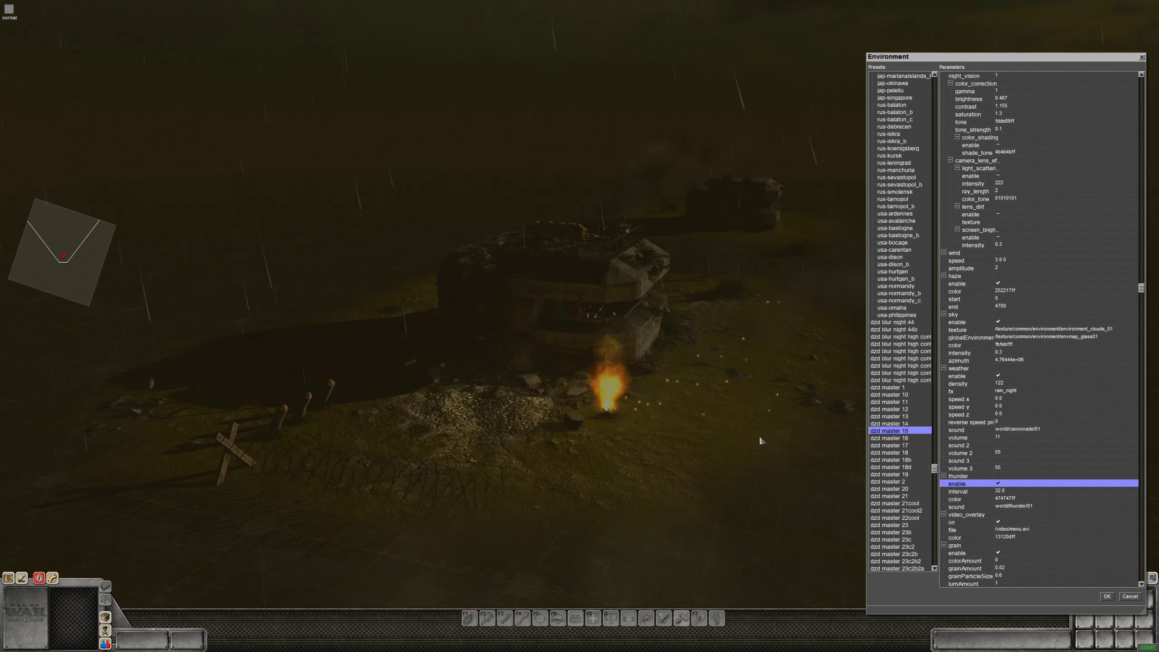
{"action": "middle_click_drag", "start_coordinate": [514, 432], "coordinate": [730, 440]}
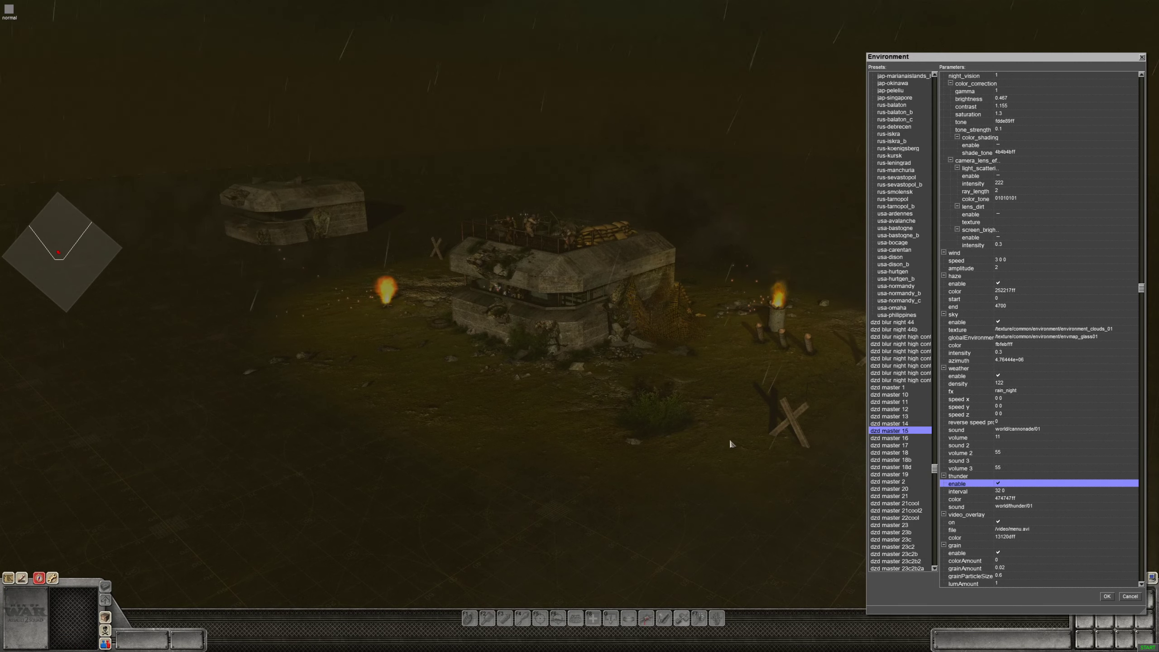
{"action": "left_click", "coordinate": [887, 453]}
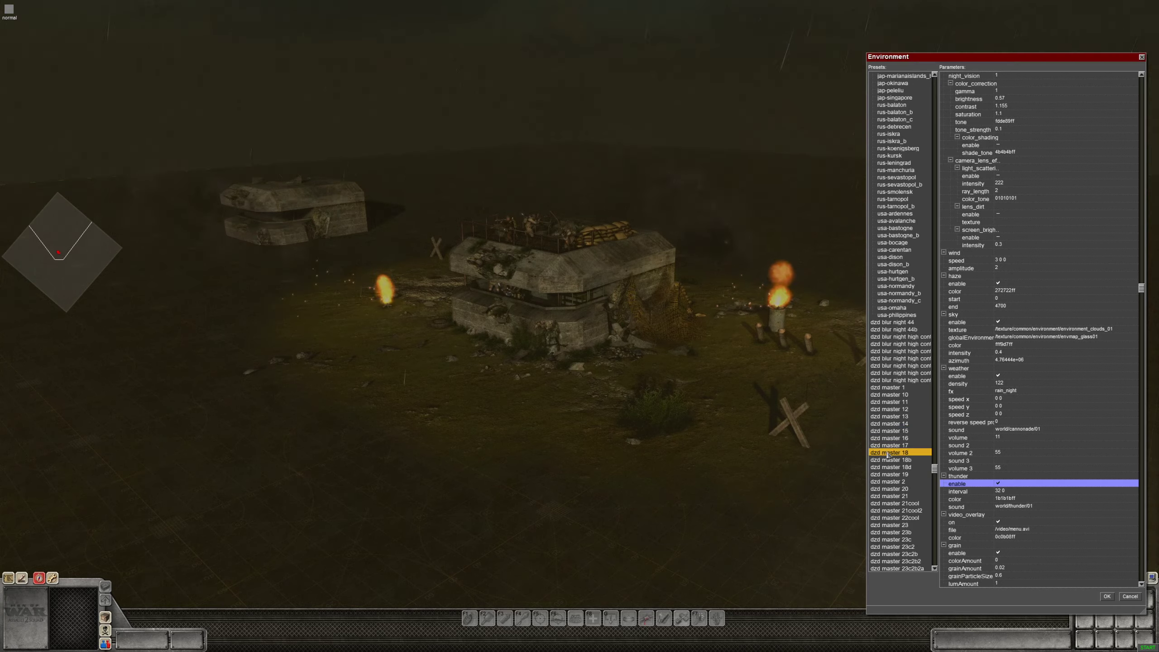
{"action": "left_click", "coordinate": [889, 481]}
{"action": "left_click", "coordinate": [889, 503]}
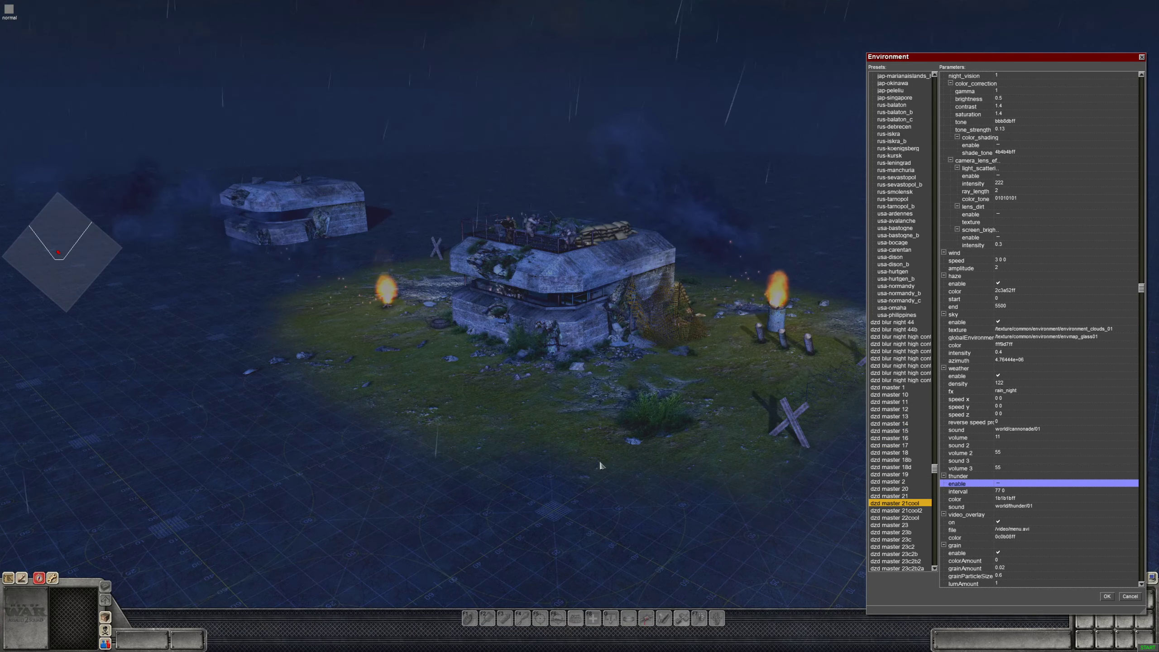
{"action": "mouse_move", "coordinate": [600, 462]}
{"action": "middle_mouse_down"}
{"action": "mouse_move", "coordinate": [855, 487]}
{"action": "mouse_move", "coordinate": [585, 467]}
{"action": "middle_mouse_up"}
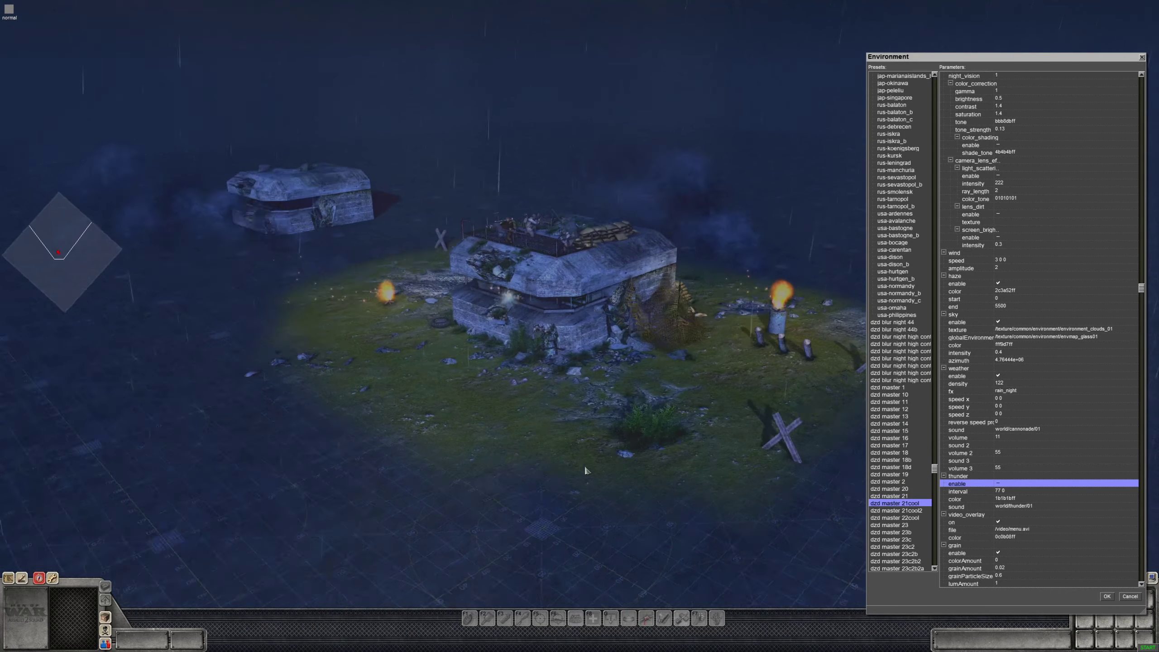
Apply the dzd master 23b environment preset, check it on the bare bunker and close the environment settings
{"action": "left_click", "coordinate": [890, 532]}
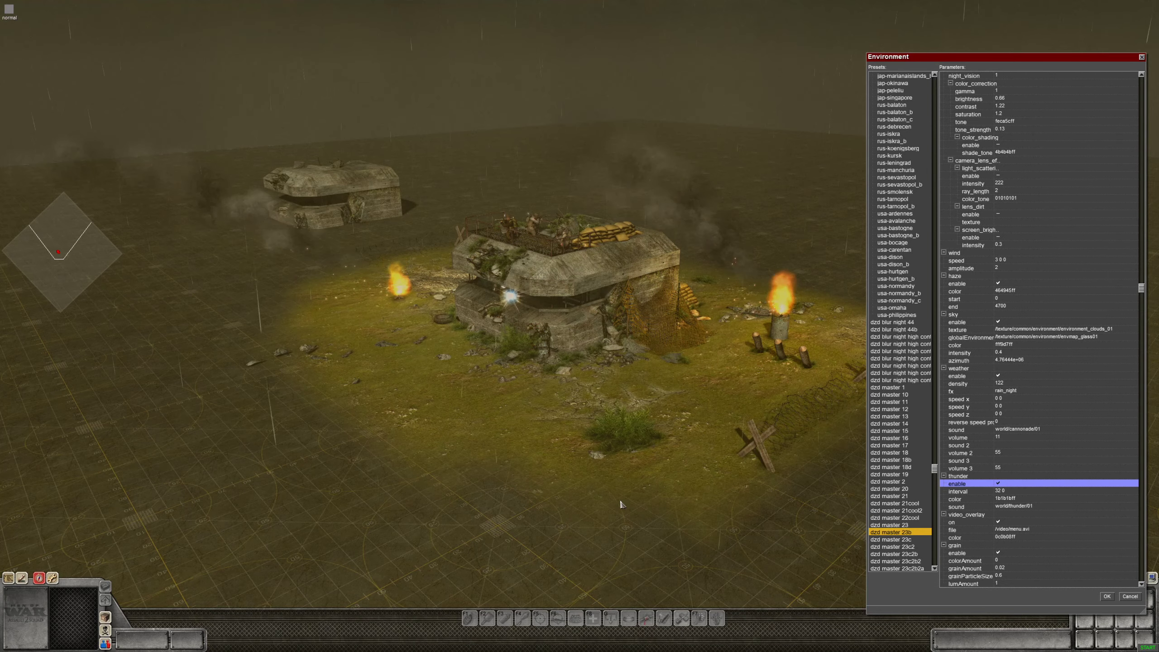
{"action": "middle_click_drag", "start_coordinate": [621, 503], "coordinate": [664, 487]}
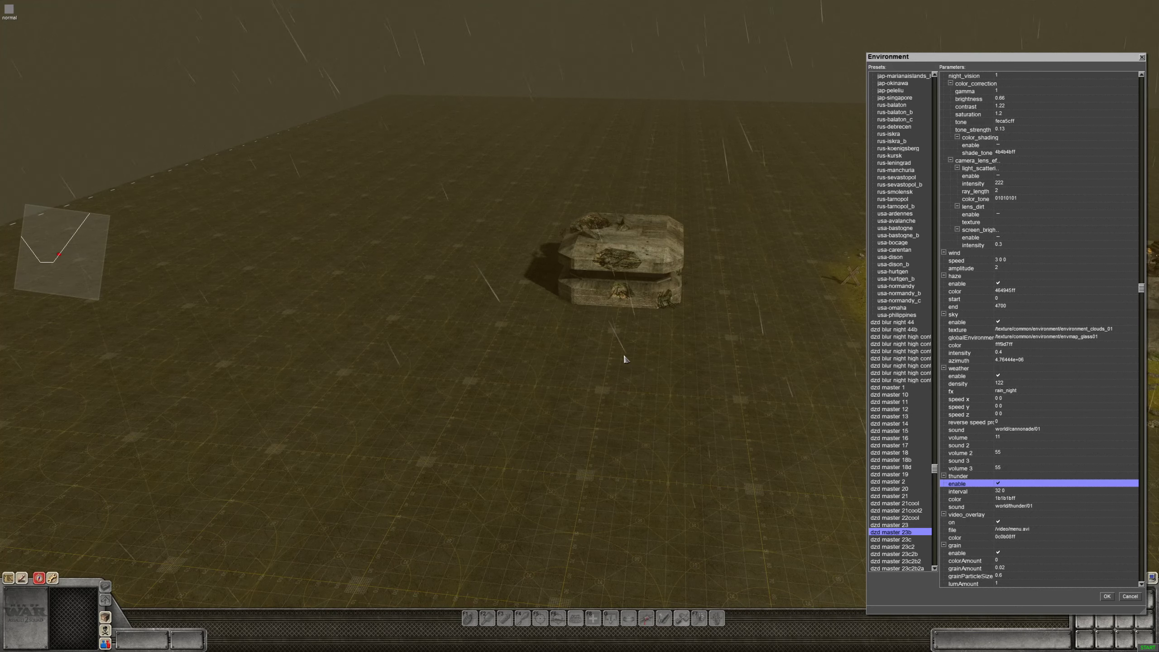
{"action": "scroll", "coordinate": [697, 297], "scroll_direction": "up", "scroll_amount": 5}
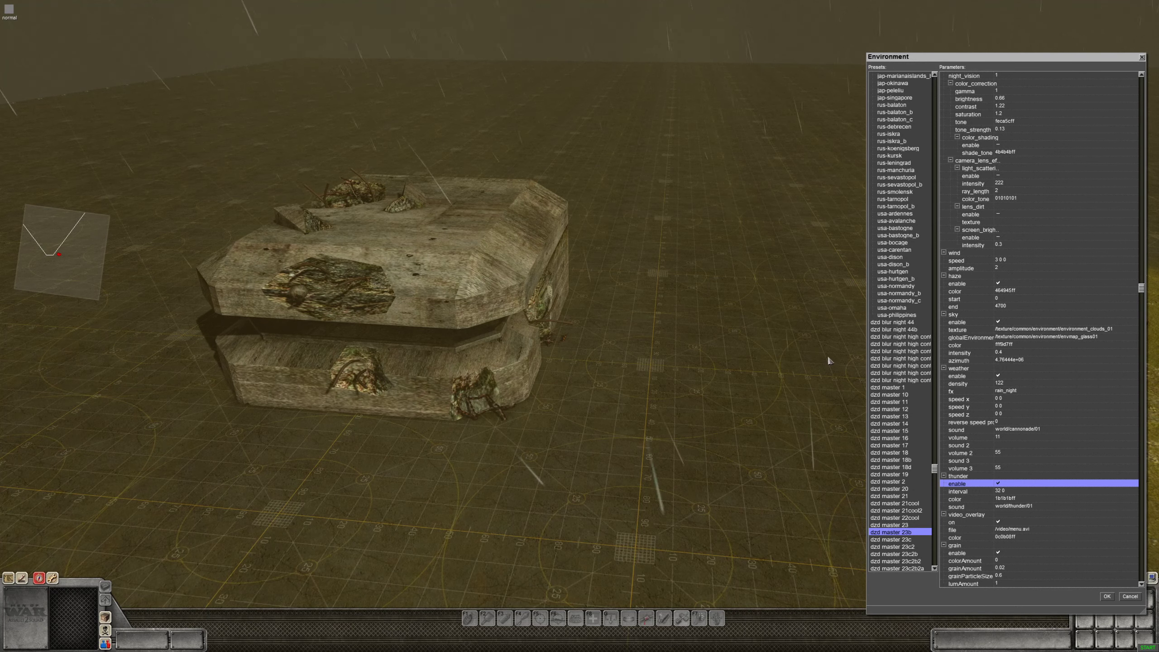
{"action": "left_click", "coordinate": [1142, 57]}
Open terrain texture painting in the map editor and paint the gramma_12a grass texture around the bare concrete bunker
{"action": "middle_click_drag", "start_coordinate": [742, 296], "coordinate": [712, 308]}
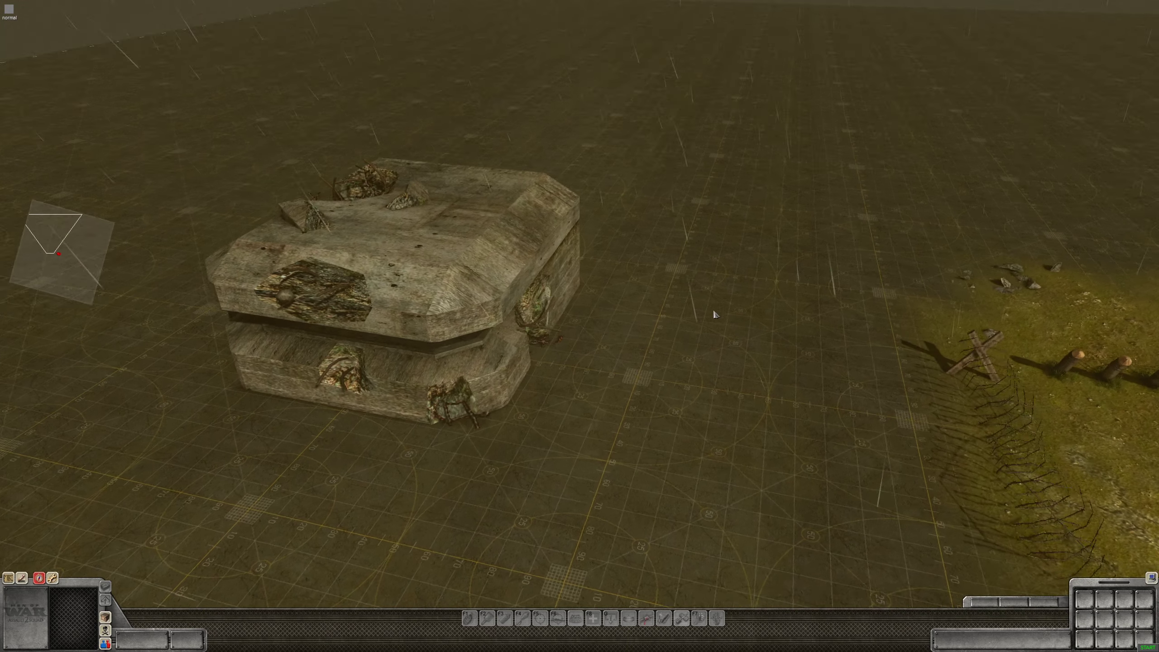
{"action": "scroll", "coordinate": [712, 308], "scroll_direction": "down", "scroll_amount": 3}
{"action": "middle_click_drag", "start_coordinate": [538, 354], "coordinate": [609, 356]}
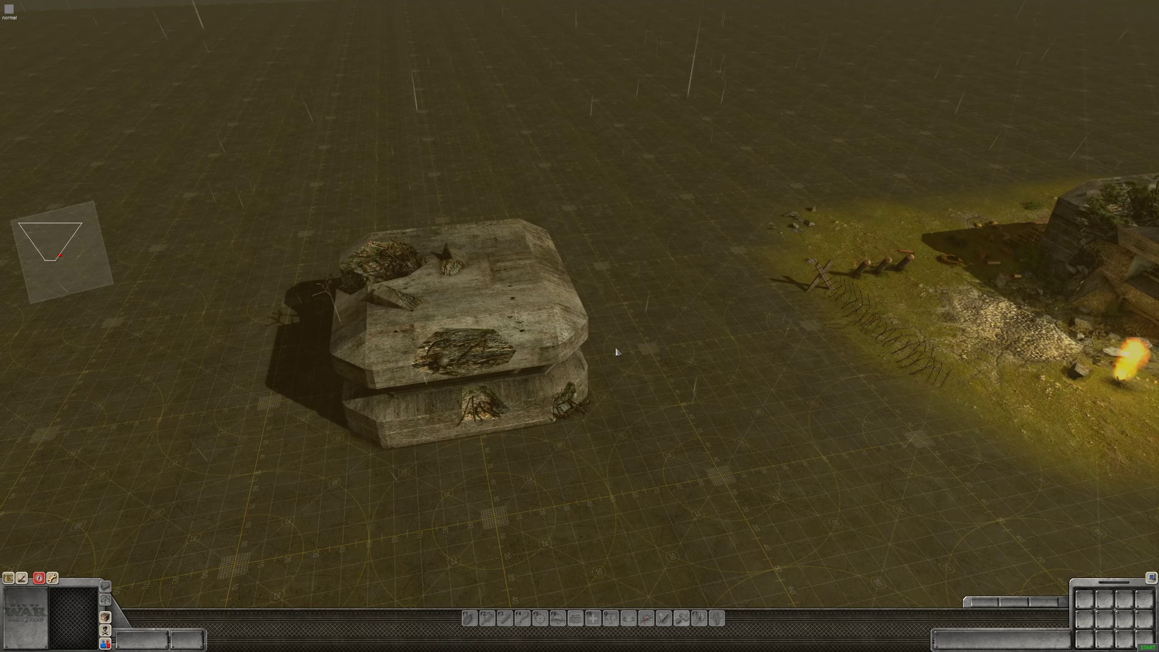
{"action": "key", "text": "F2"}
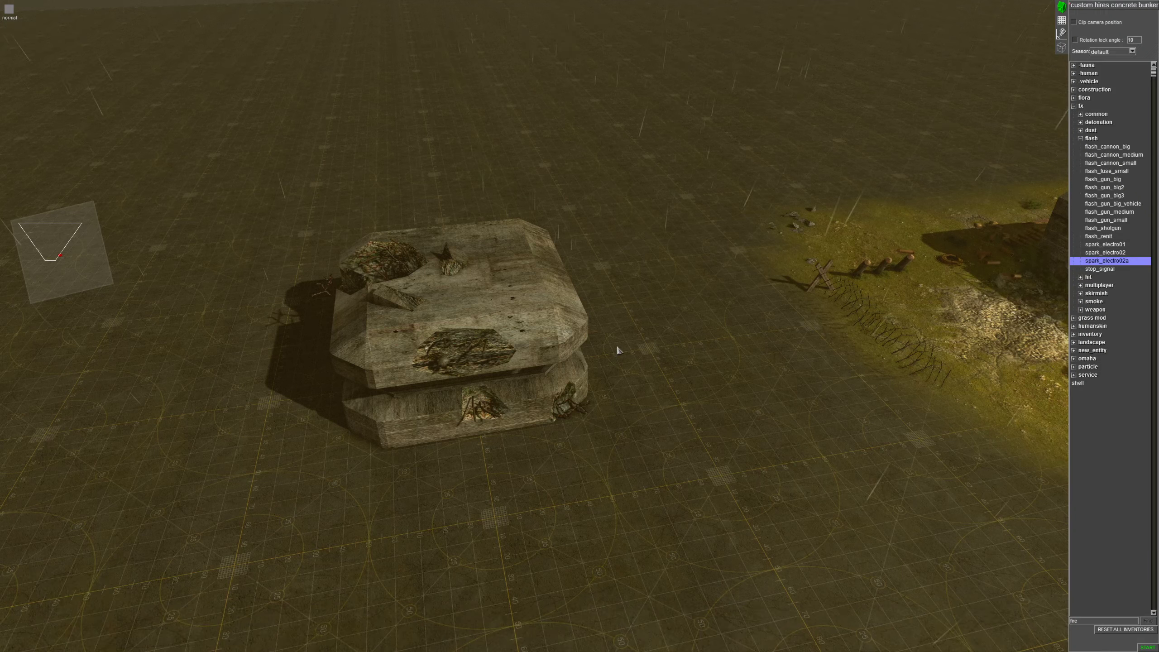
{"action": "left_click", "coordinate": [1061, 20]}
{"action": "left_click", "coordinate": [1134, 53]}
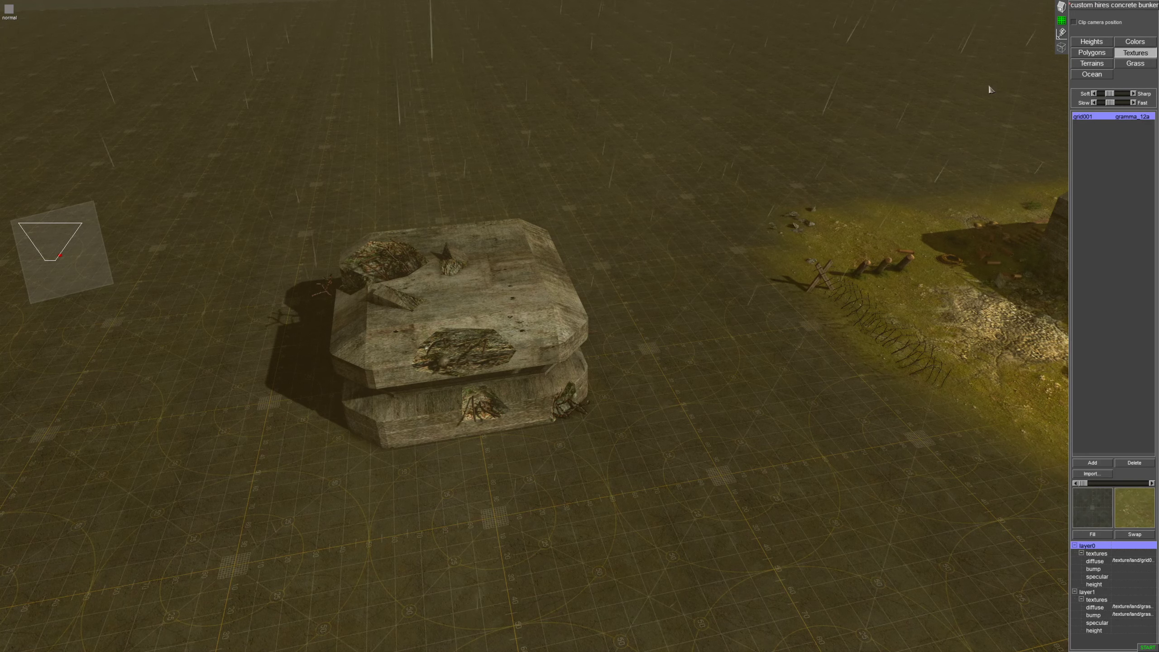
{"action": "mouse_move", "coordinate": [579, 305]}
{"action": "left_mouse_down"}
{"action": "mouse_move", "coordinate": [595, 440]}
{"action": "mouse_move", "coordinate": [613, 269]}
{"action": "mouse_move", "coordinate": [662, 388]}
{"action": "mouse_move", "coordinate": [399, 466]}
{"action": "mouse_move", "coordinate": [392, 438]}
{"action": "mouse_move", "coordinate": [314, 366]}
{"action": "mouse_move", "coordinate": [588, 274]}
{"action": "mouse_move", "coordinate": [246, 301]}
{"action": "mouse_move", "coordinate": [297, 486]}
{"action": "mouse_move", "coordinate": [259, 324]}
{"action": "mouse_move", "coordinate": [646, 419]}
{"action": "mouse_move", "coordinate": [689, 397]}
{"action": "mouse_move", "coordinate": [440, 543]}
{"action": "mouse_move", "coordinate": [181, 388]}
{"action": "mouse_move", "coordinate": [491, 233]}
{"action": "mouse_move", "coordinate": [430, 239]}
{"action": "left_mouse_up"}
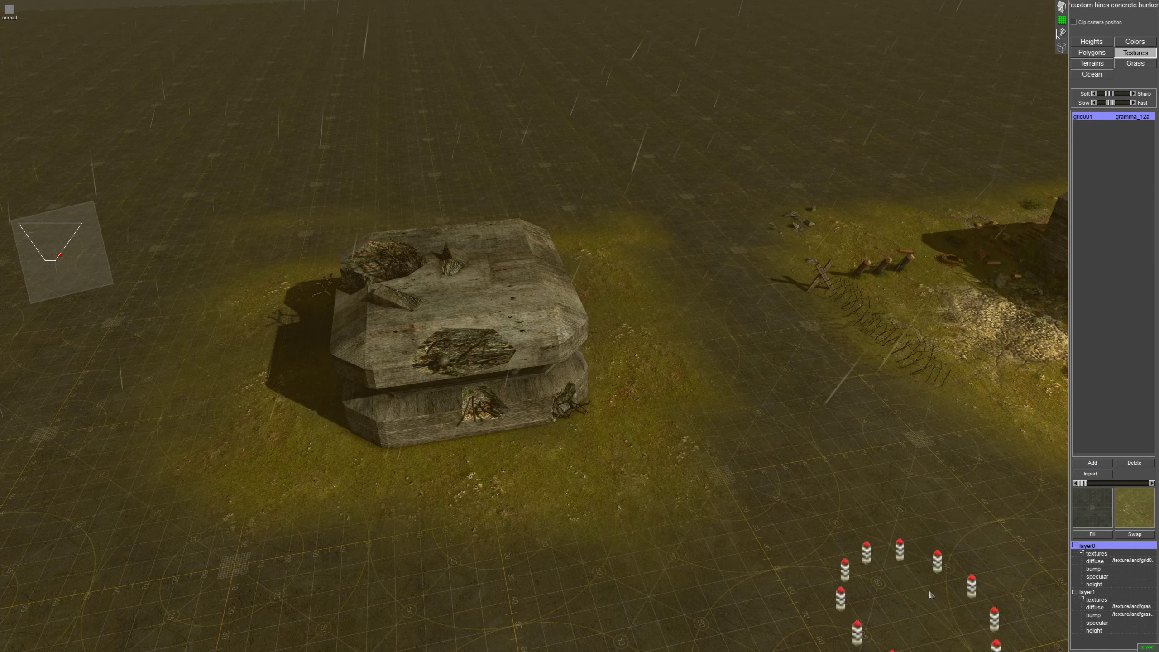
Check the grass brush's texture file, keep gramma_12a and thicken the grass along the bunker's front and sides
{"action": "left_click", "coordinate": [1136, 514]}
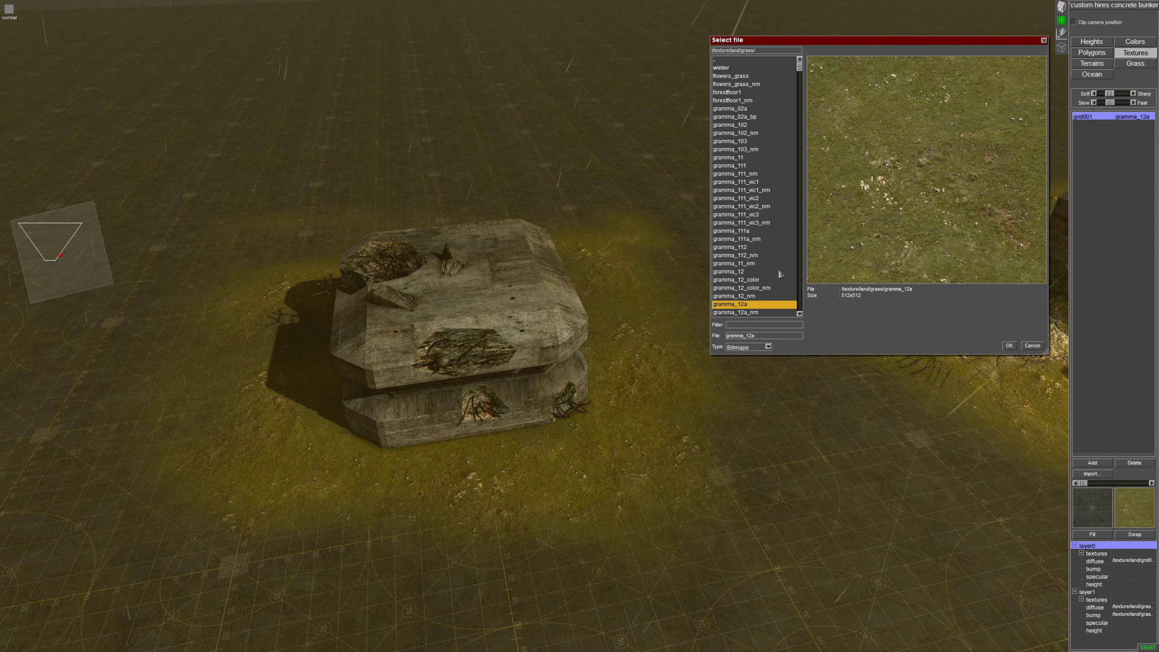
{"action": "left_click", "coordinate": [1044, 40]}
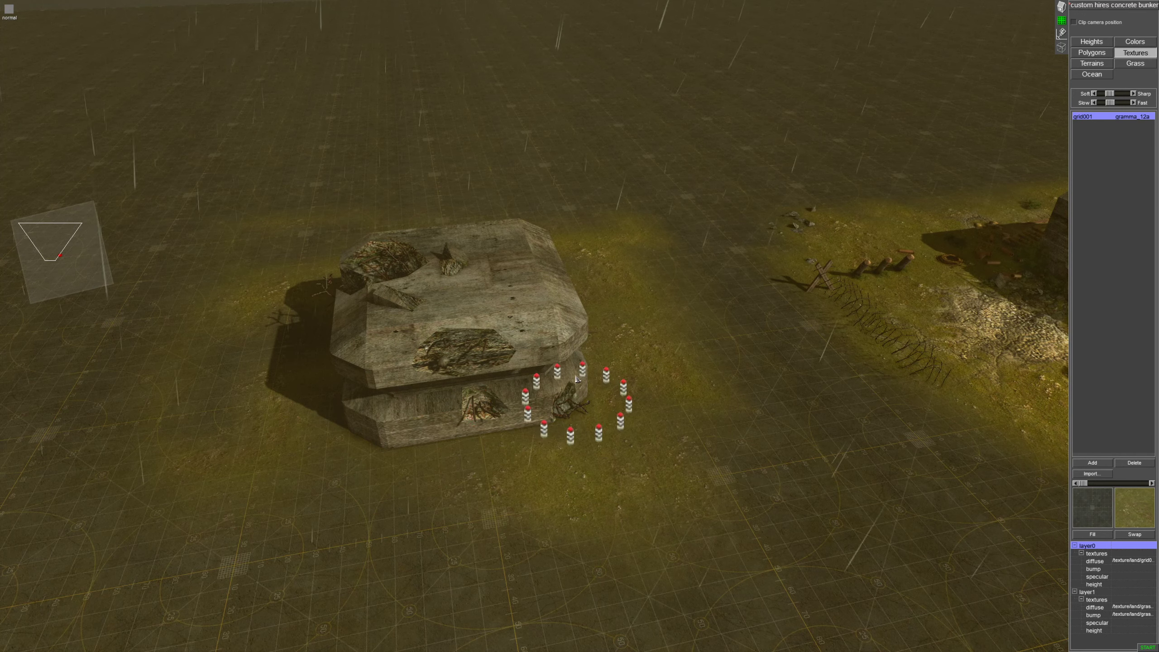
{"action": "mouse_move", "coordinate": [502, 452]}
{"action": "left_mouse_down"}
{"action": "mouse_move", "coordinate": [314, 482]}
{"action": "mouse_move", "coordinate": [532, 436]}
{"action": "mouse_move", "coordinate": [364, 456]}
{"action": "mouse_move", "coordinate": [554, 386]}
{"action": "left_mouse_up"}
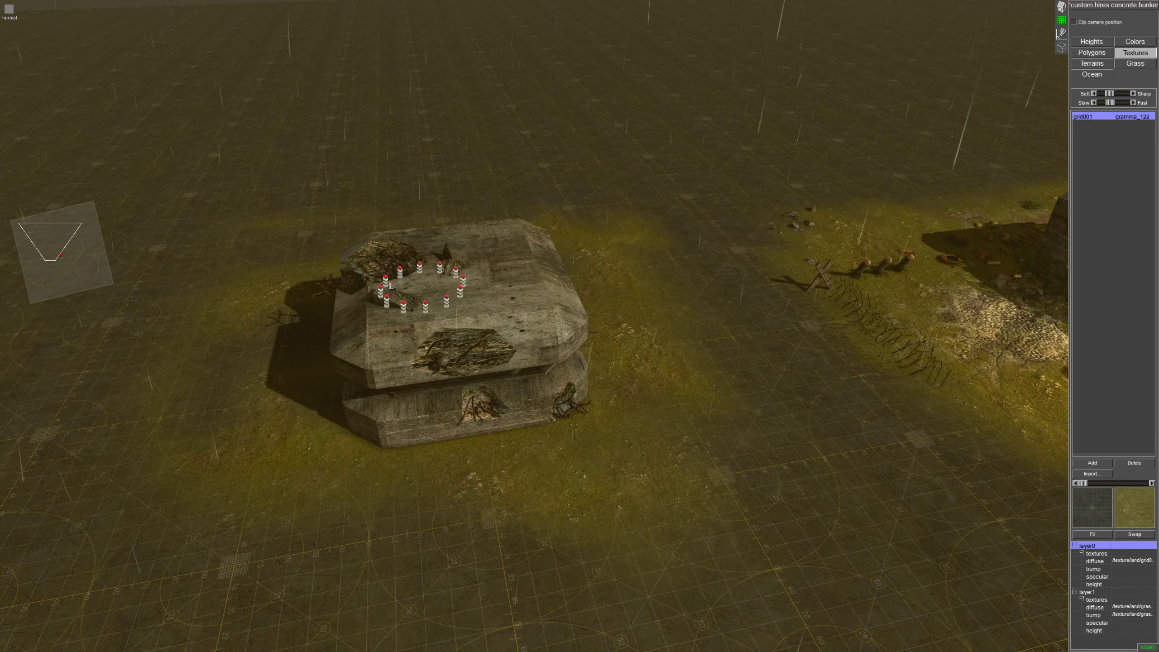
{"action": "mouse_move", "coordinate": [224, 364]}
{"action": "left_mouse_down"}
{"action": "mouse_move", "coordinate": [263, 422]}
{"action": "mouse_move", "coordinate": [524, 473]}
{"action": "mouse_move", "coordinate": [438, 533]}
{"action": "mouse_move", "coordinate": [664, 440]}
{"action": "left_mouse_up"}
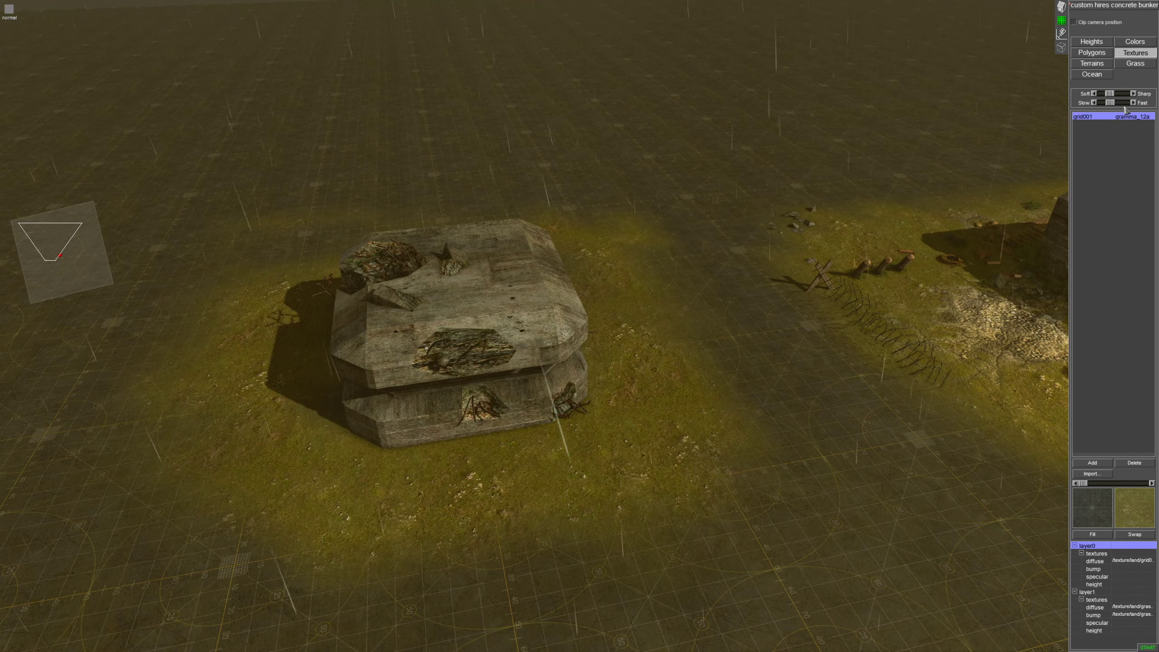
Extend the gramma_12a grass texture over the ground behind the bunker and across its shadowed area
{"action": "mouse_move", "coordinate": [561, 422]}
{"action": "middle_mouse_down"}
{"action": "mouse_move", "coordinate": [594, 452]}
{"action": "mouse_move", "coordinate": [759, 450]}
{"action": "middle_mouse_up"}
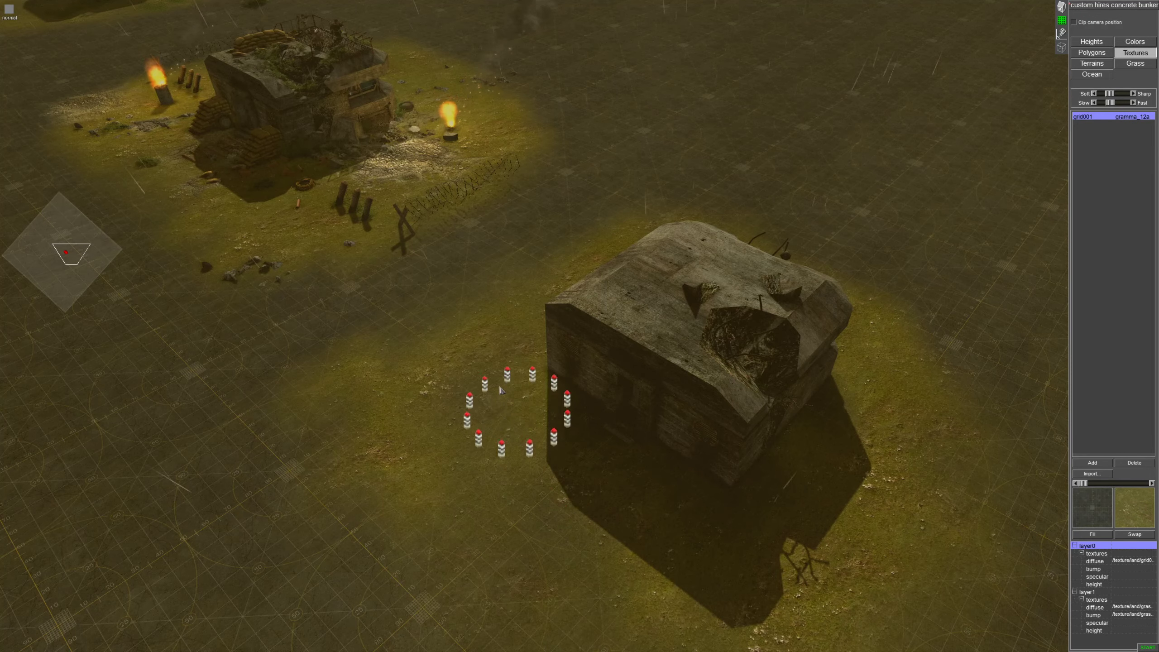
{"action": "mouse_move", "coordinate": [458, 372]}
{"action": "left_mouse_down"}
{"action": "mouse_move", "coordinate": [580, 534]}
{"action": "mouse_move", "coordinate": [527, 519]}
{"action": "mouse_move", "coordinate": [734, 629]}
{"action": "mouse_move", "coordinate": [954, 429]}
{"action": "mouse_move", "coordinate": [866, 290]}
{"action": "mouse_move", "coordinate": [600, 205]}
{"action": "left_mouse_up"}
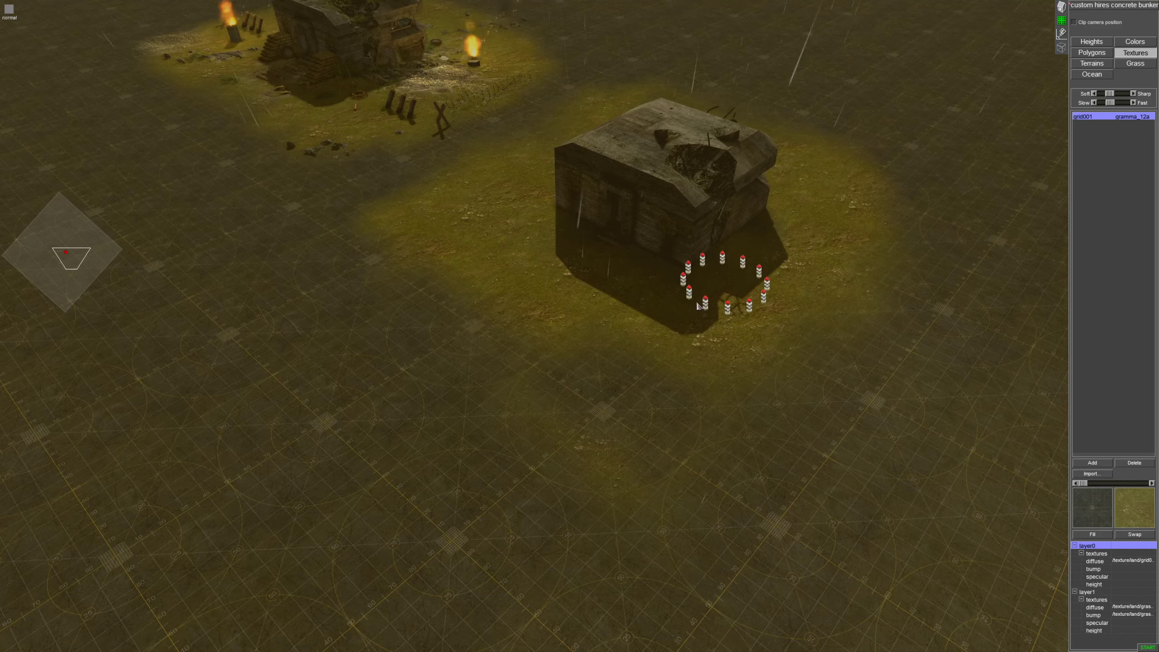
{"action": "mouse_move", "coordinate": [697, 306]}
{"action": "left_mouse_down"}
{"action": "mouse_move", "coordinate": [592, 375]}
{"action": "mouse_move", "coordinate": [623, 435]}
{"action": "mouse_move", "coordinate": [889, 236]}
{"action": "left_mouse_up"}
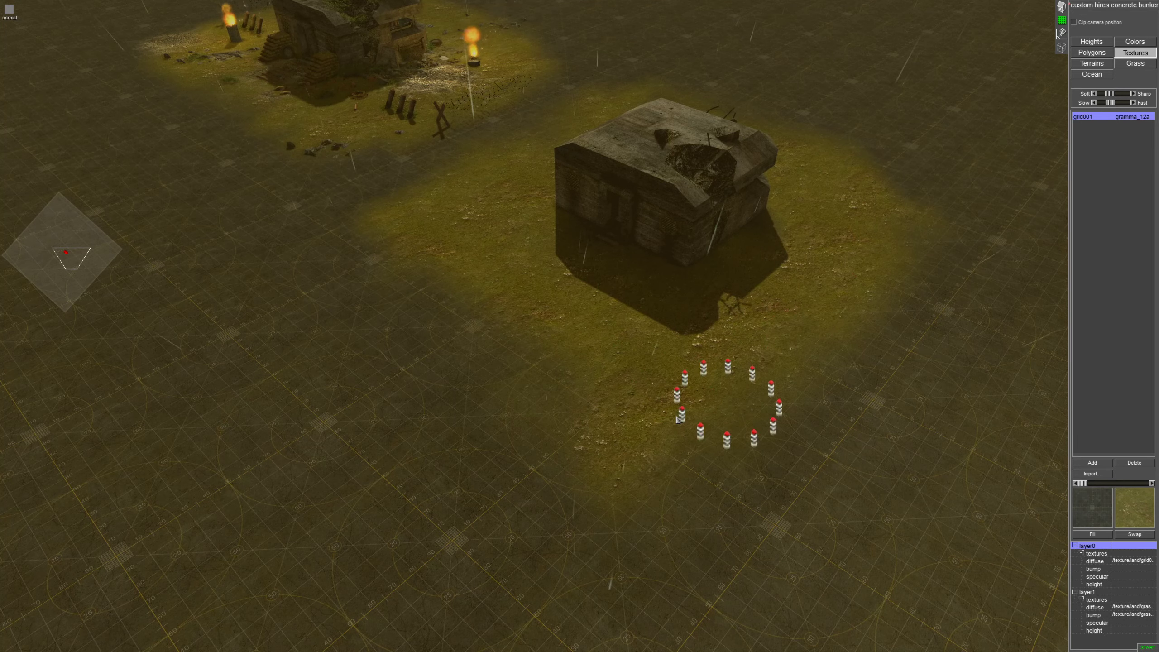
{"action": "mouse_move", "coordinate": [676, 417]}
{"action": "left_mouse_down"}
{"action": "mouse_move", "coordinate": [397, 255]}
{"action": "mouse_move", "coordinate": [580, 384]}
{"action": "left_mouse_up"}
Show the terrain wireframe and subdivide the ground mesh under and around the bunker at polygon level 5
{"action": "middle_click_drag", "start_coordinate": [627, 320], "coordinate": [849, 323]}
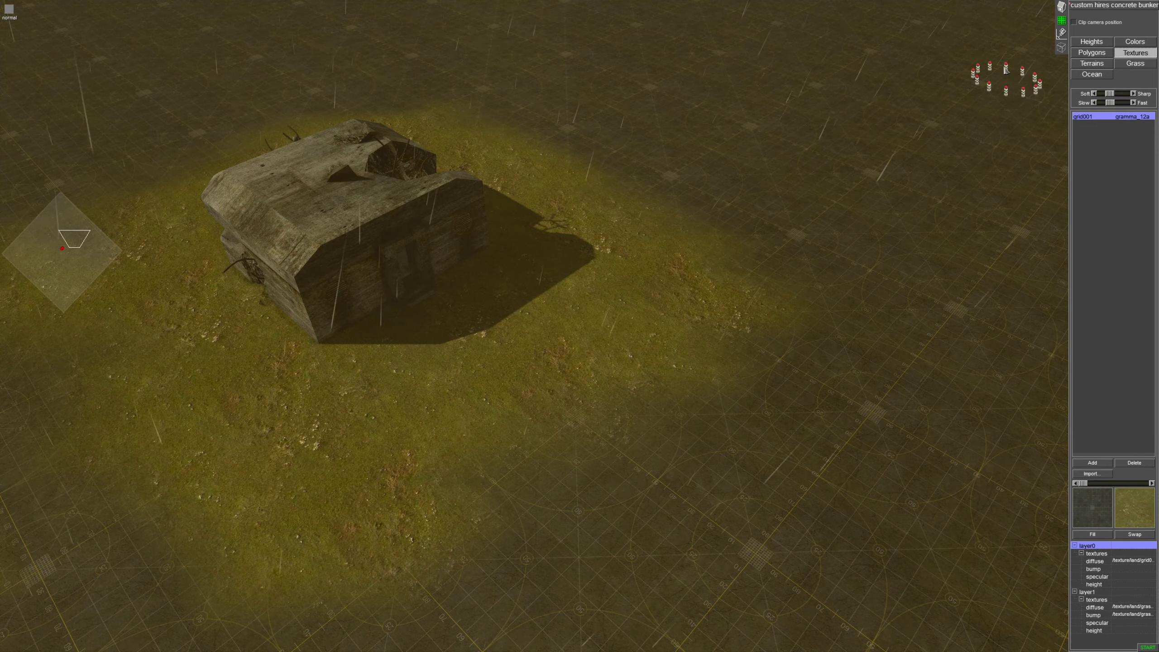
{"action": "left_click", "coordinate": [1090, 53]}
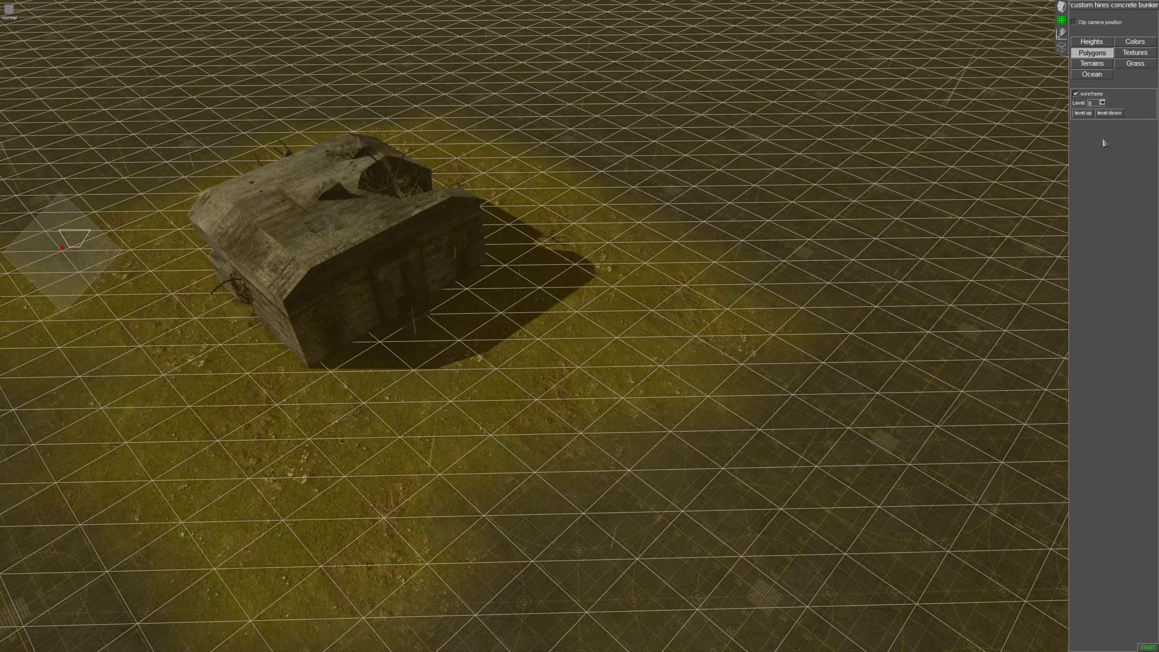
{"action": "left_click", "coordinate": [1075, 94]}
{"action": "left_click", "coordinate": [1076, 94]}
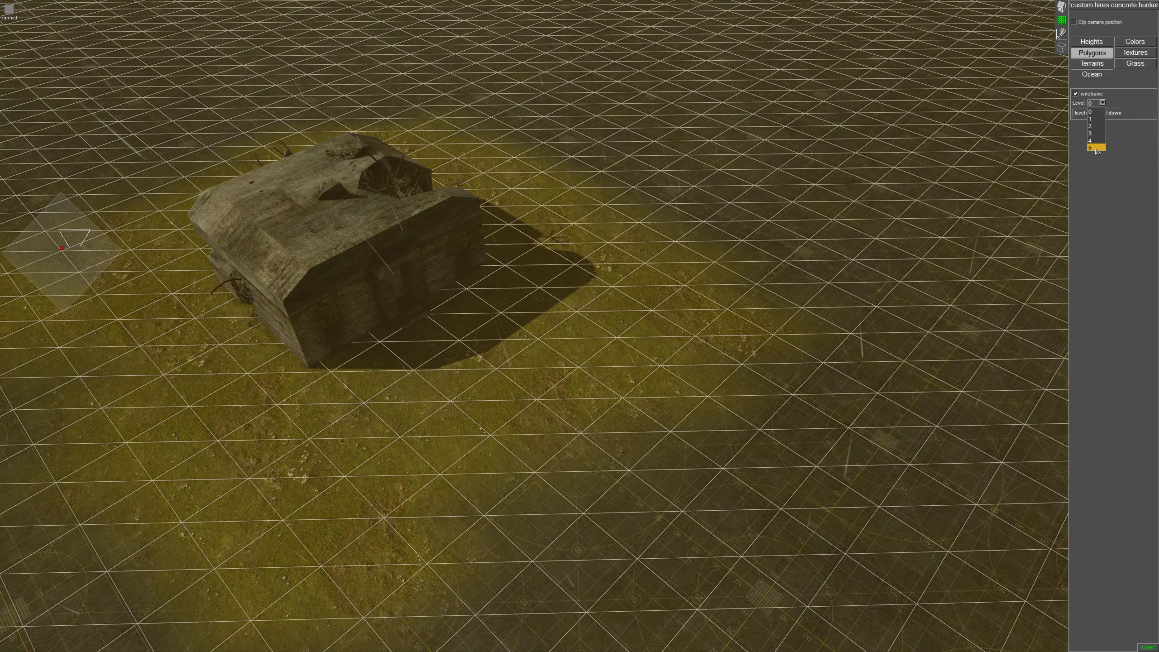
{"action": "mouse_move", "coordinate": [398, 157]}
{"action": "left_mouse_down"}
{"action": "mouse_move", "coordinate": [221, 160]}
{"action": "mouse_move", "coordinate": [231, 297]}
{"action": "mouse_move", "coordinate": [315, 365]}
{"action": "mouse_move", "coordinate": [474, 296]}
{"action": "mouse_move", "coordinate": [478, 224]}
{"action": "mouse_move", "coordinate": [467, 282]}
{"action": "mouse_move", "coordinate": [342, 300]}
{"action": "mouse_move", "coordinate": [226, 276]}
{"action": "mouse_move", "coordinate": [239, 214]}
{"action": "mouse_move", "coordinate": [218, 204]}
{"action": "left_mouse_up"}
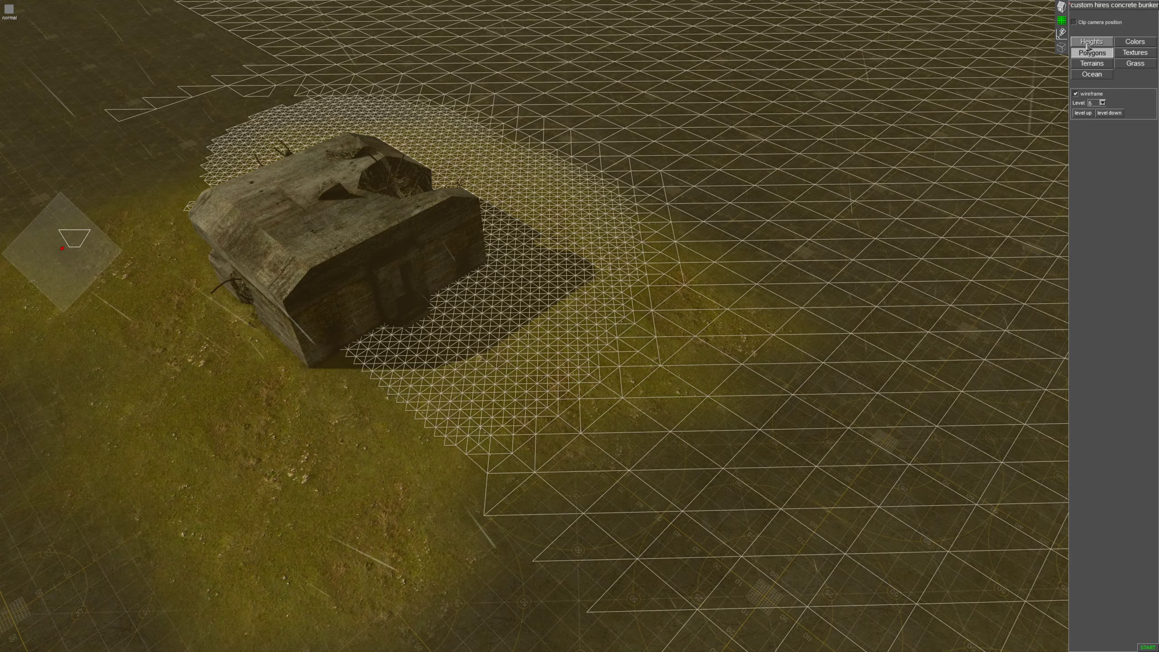
Switch to terrain height editing and resize the brush to a very small circle
{"action": "left_click", "coordinate": [1090, 42]}
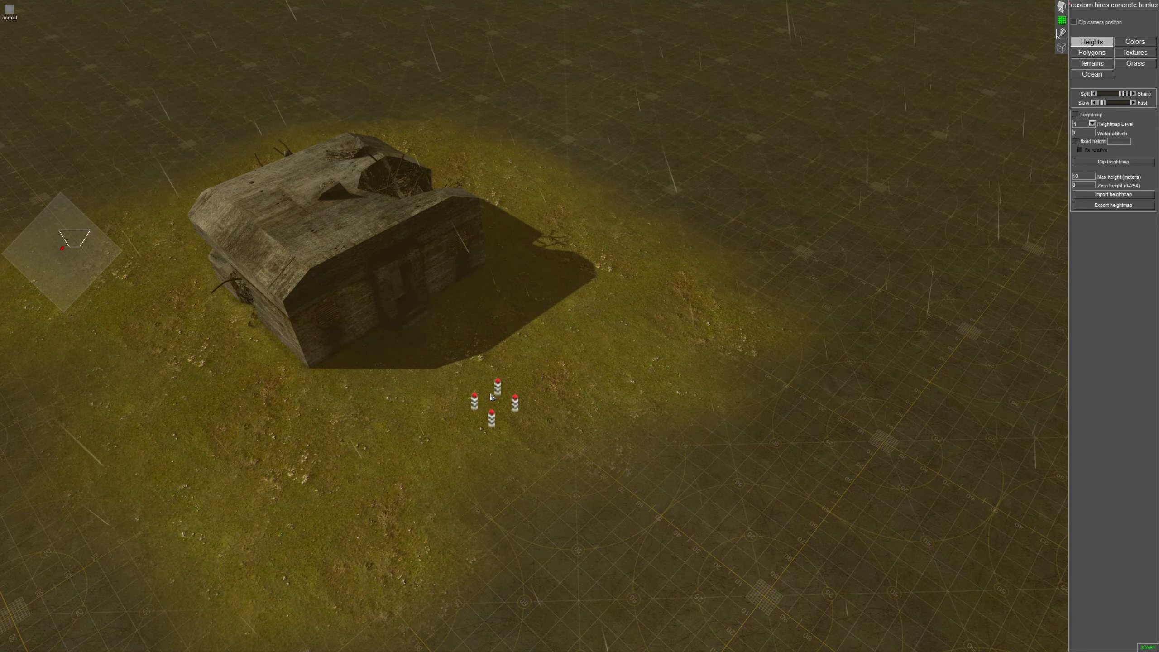
{"action": "scroll", "coordinate": [490, 394], "scroll_direction": "up", "scroll_amount": 6}
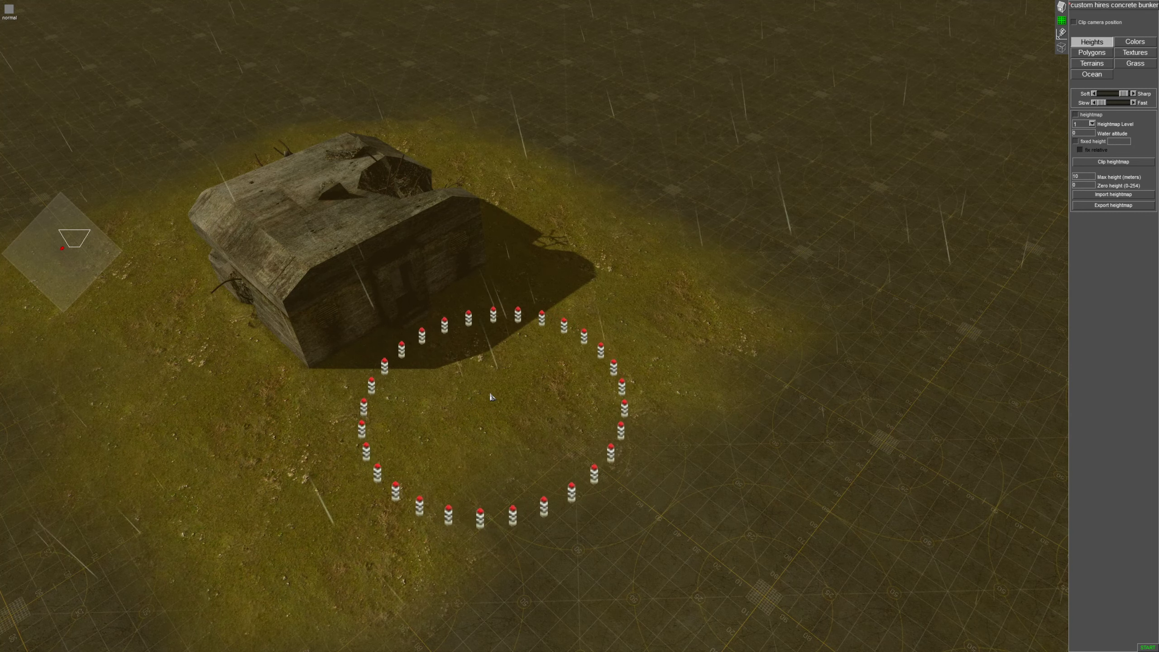
{"action": "scroll", "coordinate": [490, 396], "scroll_direction": "down", "scroll_amount": 4}
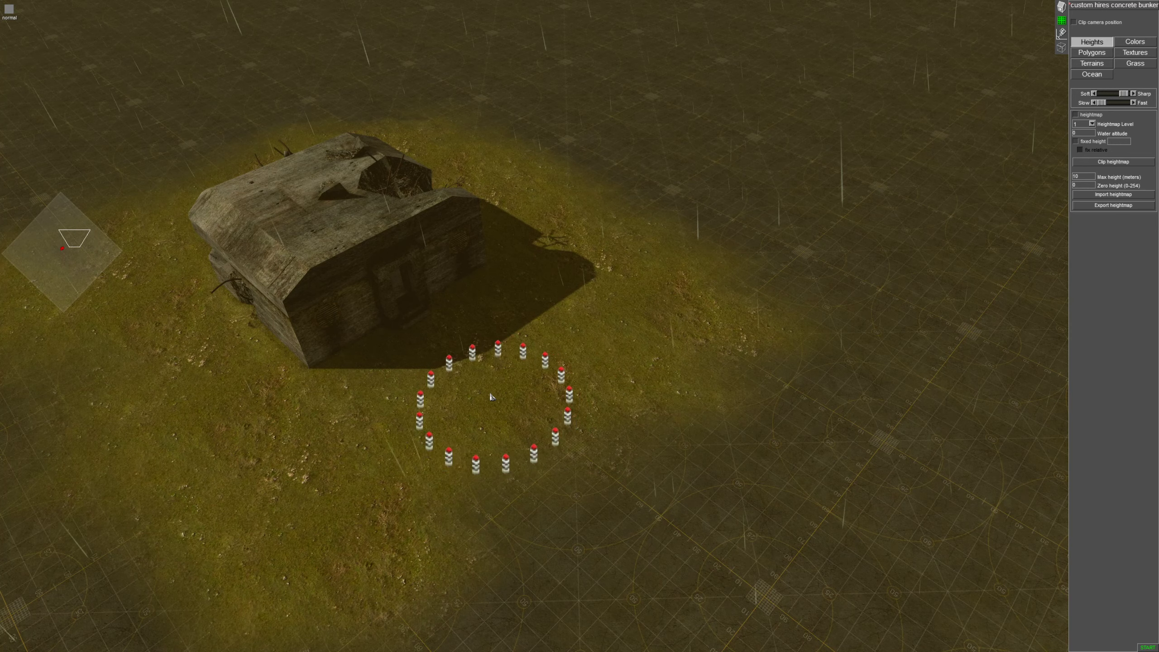
{"action": "scroll", "coordinate": [489, 394], "scroll_direction": "down", "scroll_amount": 6}
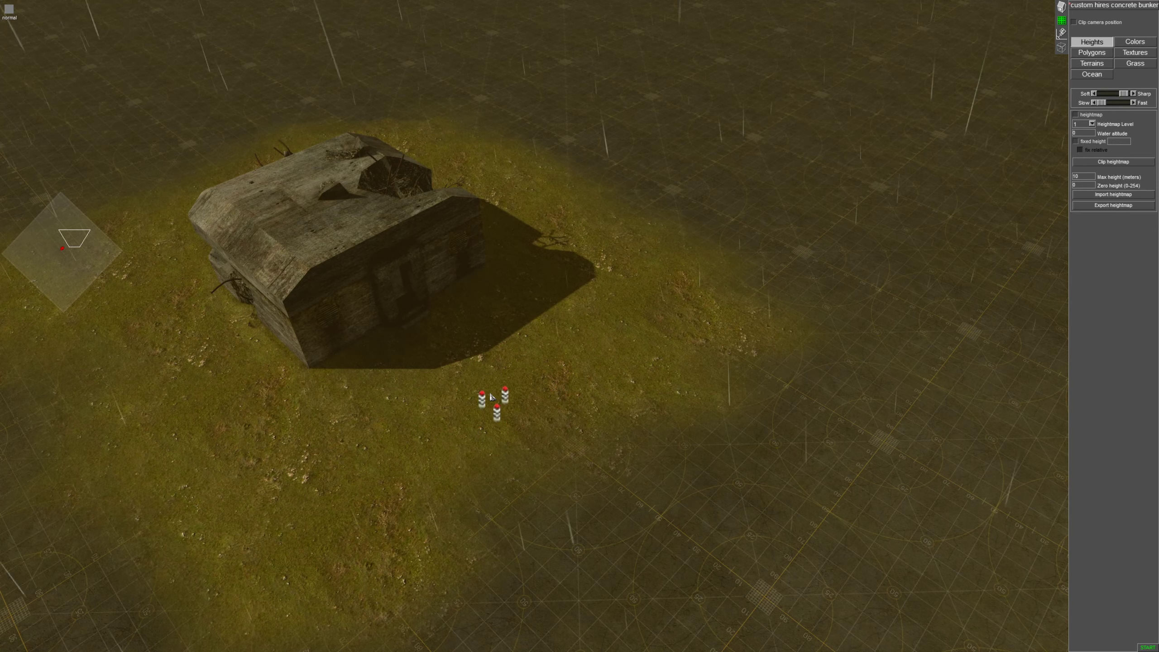
Raise the terrain with the small brush against the lower front wall of the bunker
{"action": "scroll", "coordinate": [418, 359], "scroll_direction": "up", "scroll_amount": 5}
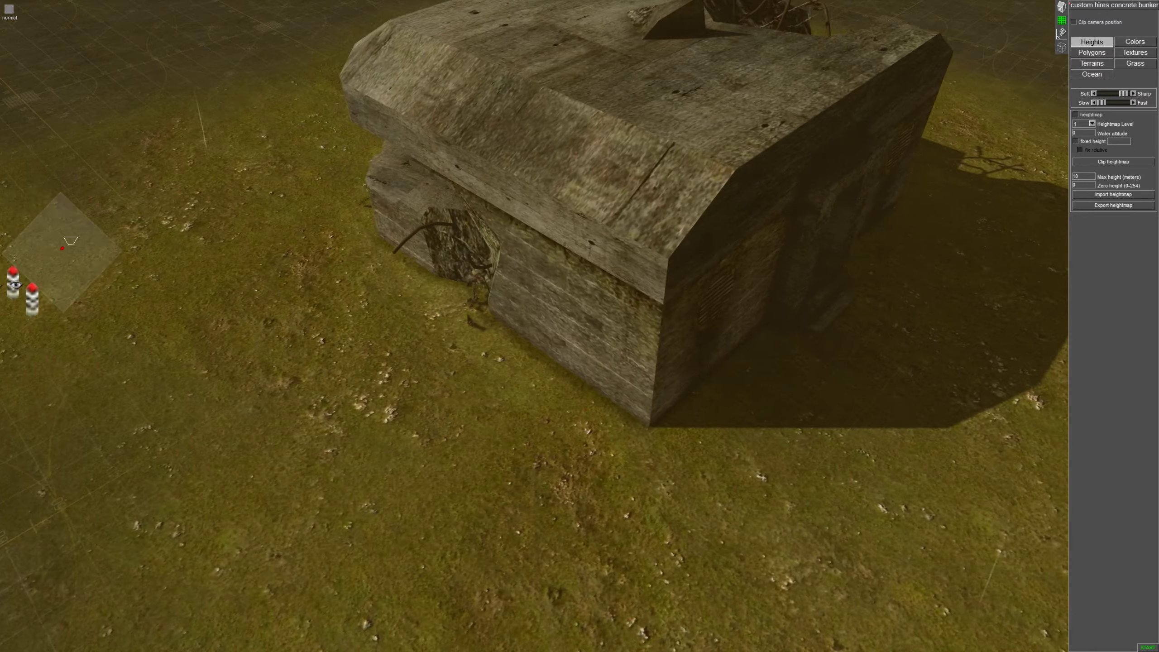
{"action": "middle_click_drag", "start_coordinate": [311, 347], "coordinate": [498, 299]}
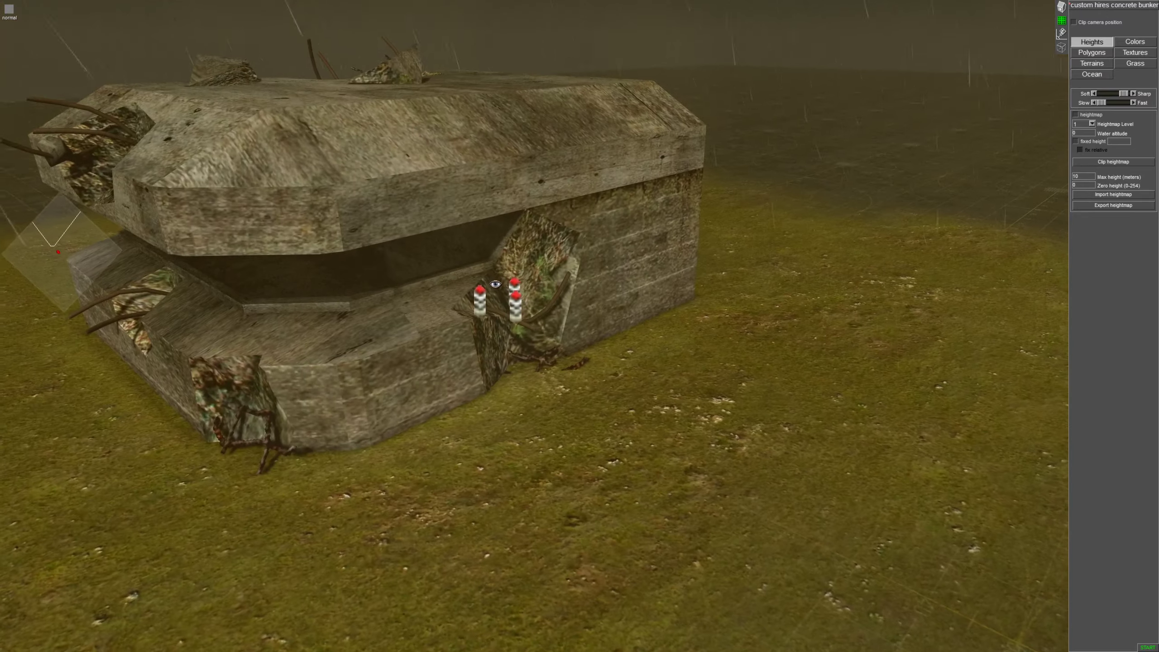
{"action": "scroll", "coordinate": [507, 301], "scroll_direction": "down", "scroll_amount": 4}
{"action": "mouse_move", "coordinate": [485, 382]}
{"action": "middle_mouse_down"}
{"action": "mouse_move", "coordinate": [628, 328]}
{"action": "mouse_move", "coordinate": [569, 329]}
{"action": "mouse_move", "coordinate": [486, 365]}
{"action": "middle_mouse_up"}
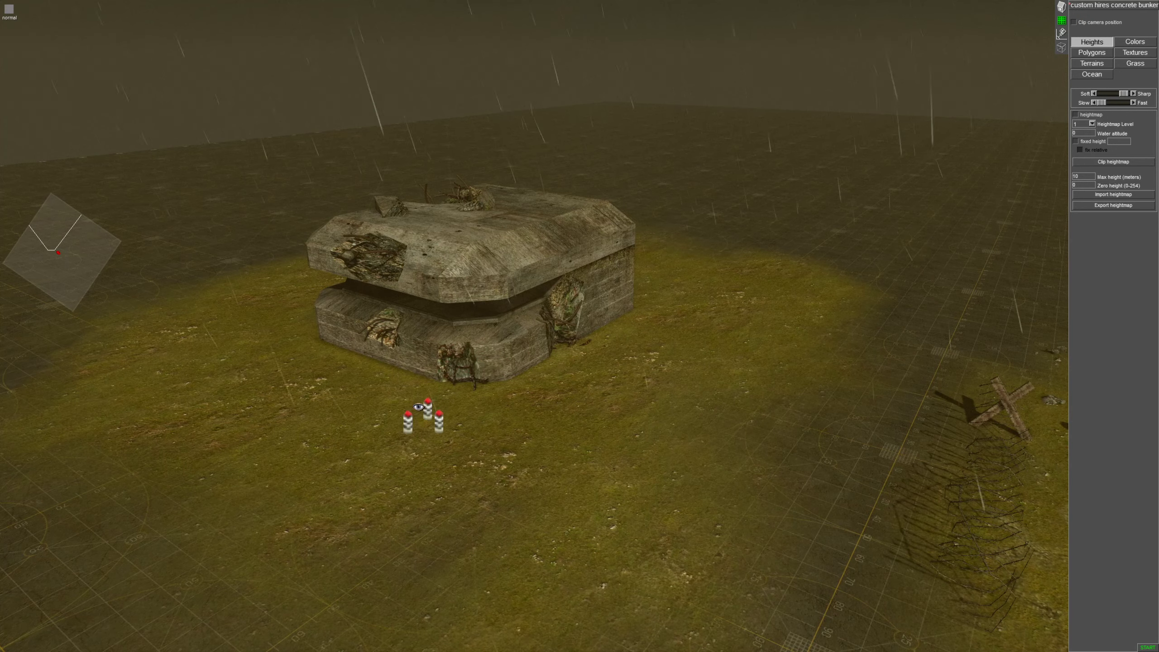
{"action": "mouse_move", "coordinate": [418, 407]}
{"action": "middle_mouse_down"}
{"action": "mouse_move", "coordinate": [580, 417]}
{"action": "mouse_move", "coordinate": [764, 391]}
{"action": "mouse_move", "coordinate": [375, 403]}
{"action": "mouse_move", "coordinate": [475, 378]}
{"action": "mouse_move", "coordinate": [498, 395]}
{"action": "mouse_move", "coordinate": [462, 414]}
{"action": "middle_mouse_up"}
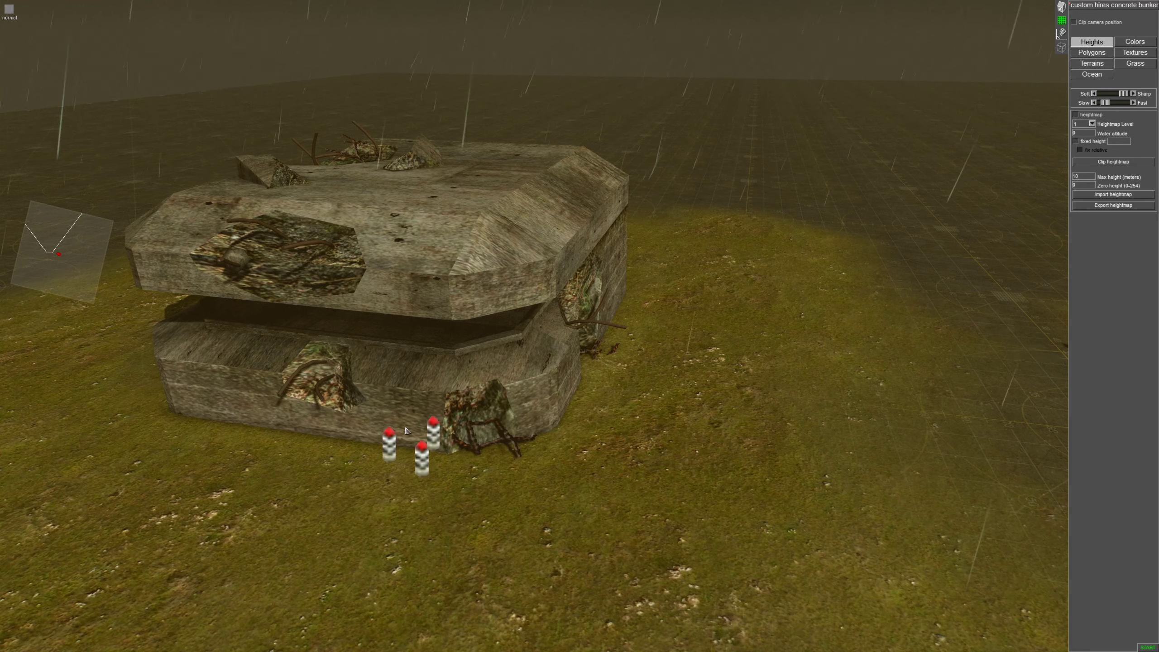
{"action": "left_click_drag", "start_coordinate": [352, 427], "coordinate": [408, 439]}
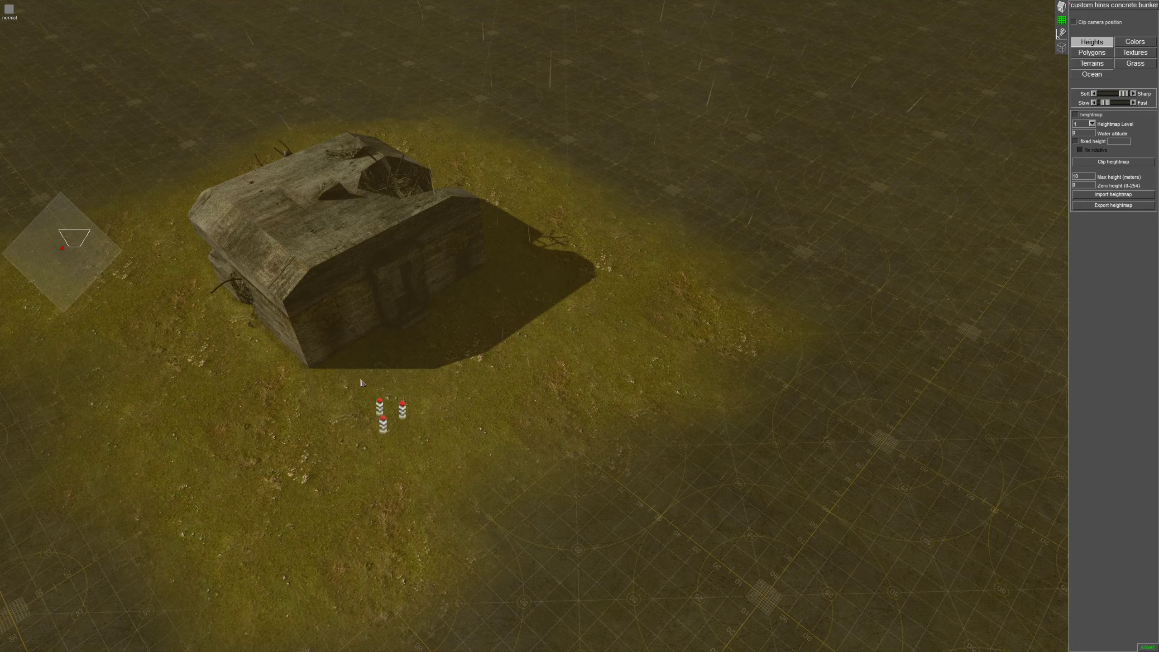
Build up an uneven ground edge along the bunker's front base and into its shadowed side
{"action": "middle_click_drag", "start_coordinate": [363, 383], "coordinate": [698, 335]}
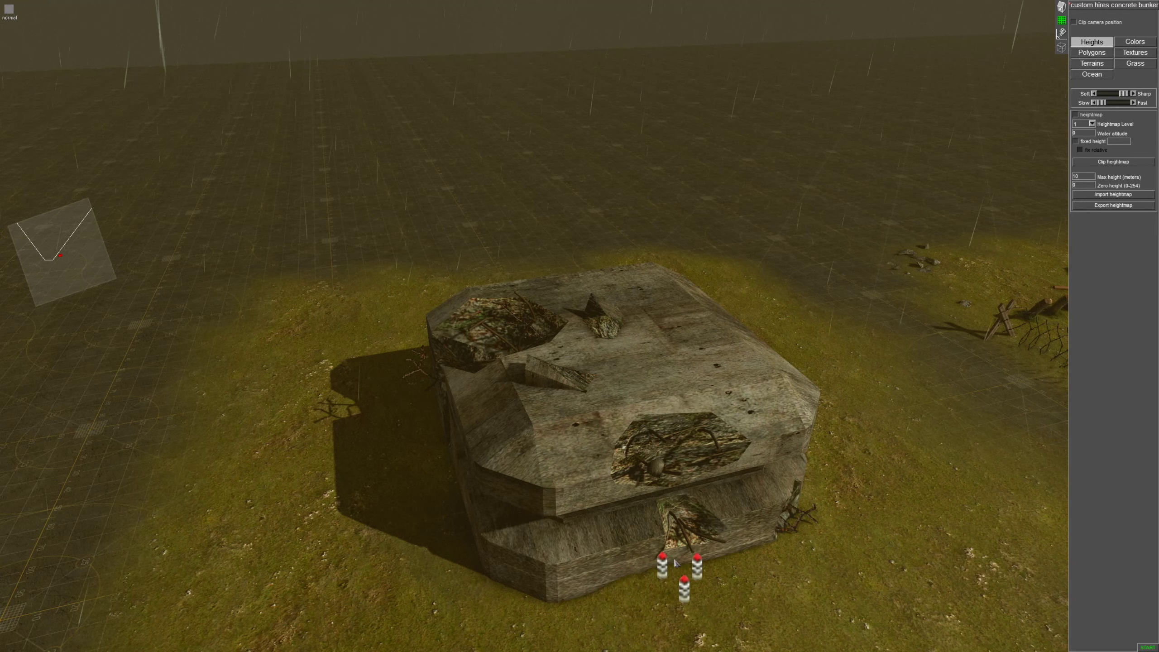
{"action": "middle_click_drag", "start_coordinate": [718, 568], "coordinate": [686, 533]}
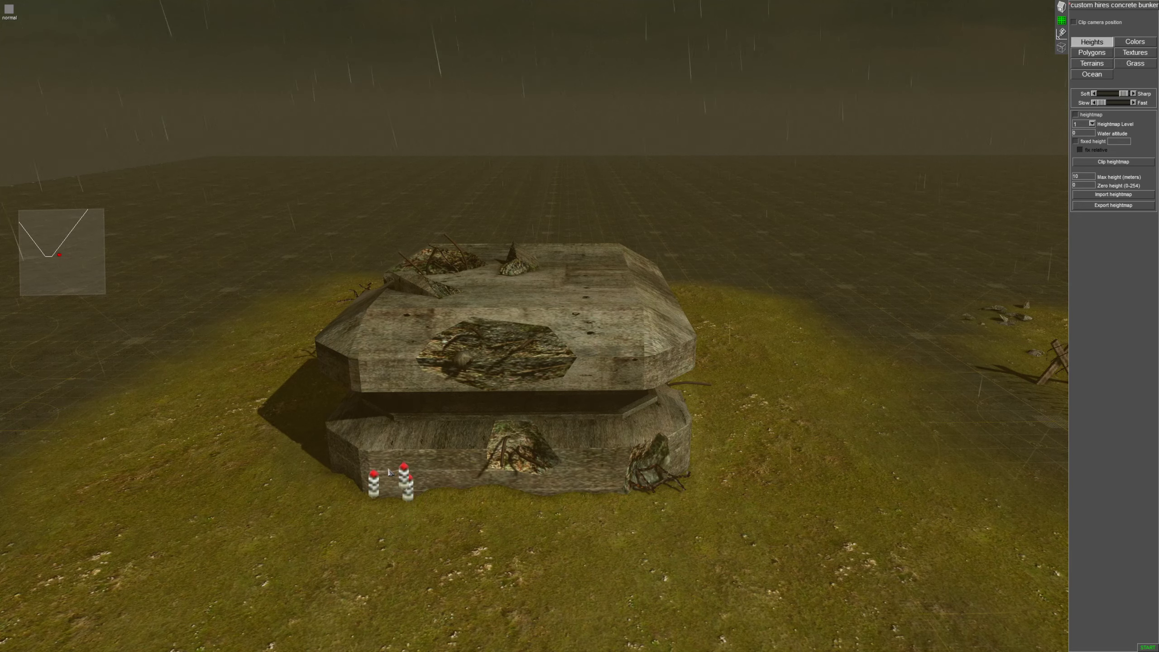
{"action": "middle_click_drag", "start_coordinate": [457, 519], "coordinate": [610, 535]}
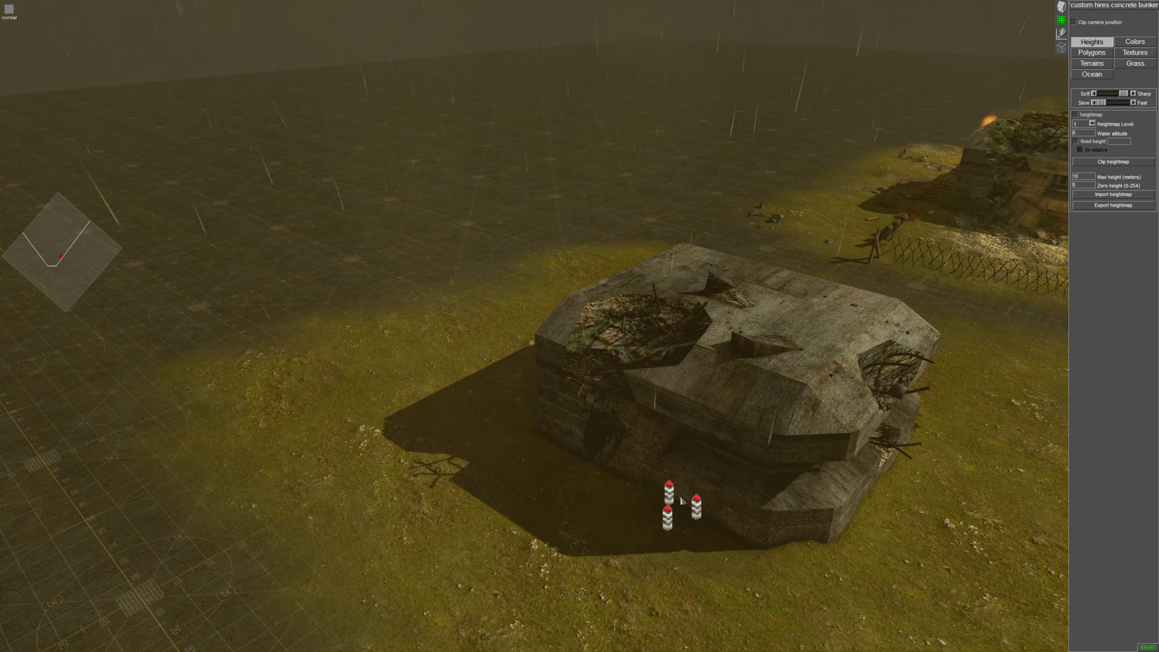
{"action": "middle_click_drag", "start_coordinate": [725, 539], "coordinate": [538, 485]}
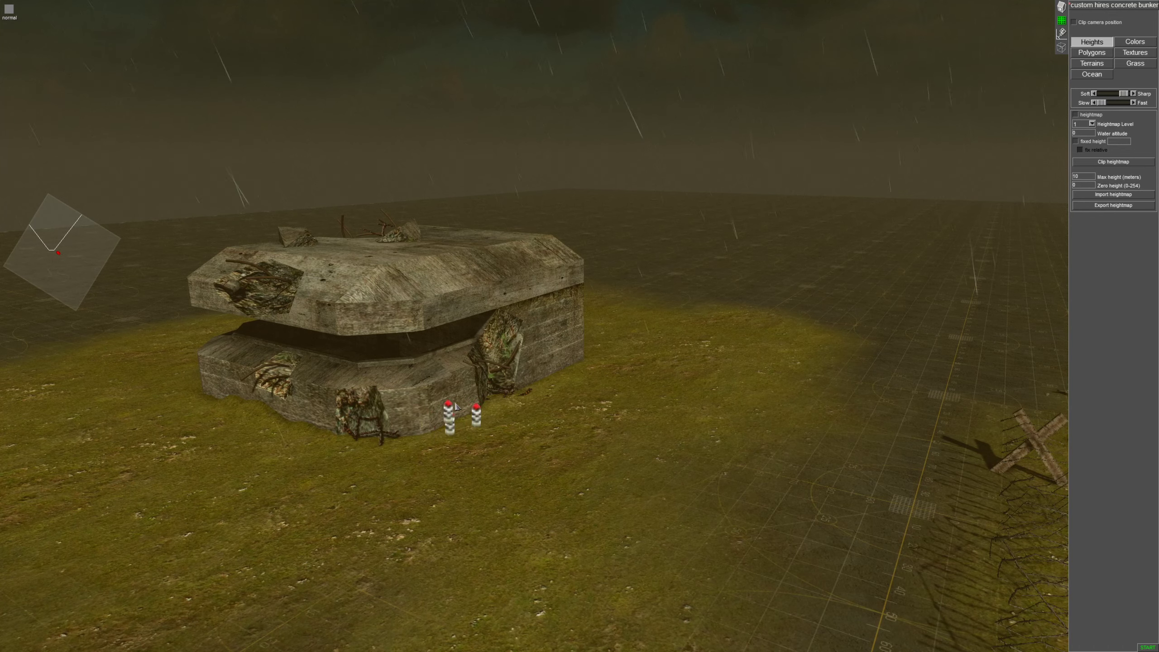
Raise the terrain around the bunker's front corner and towards the broken hole in its sunlit side wall
{"action": "middle_click_drag", "start_coordinate": [463, 399], "coordinate": [540, 435]}
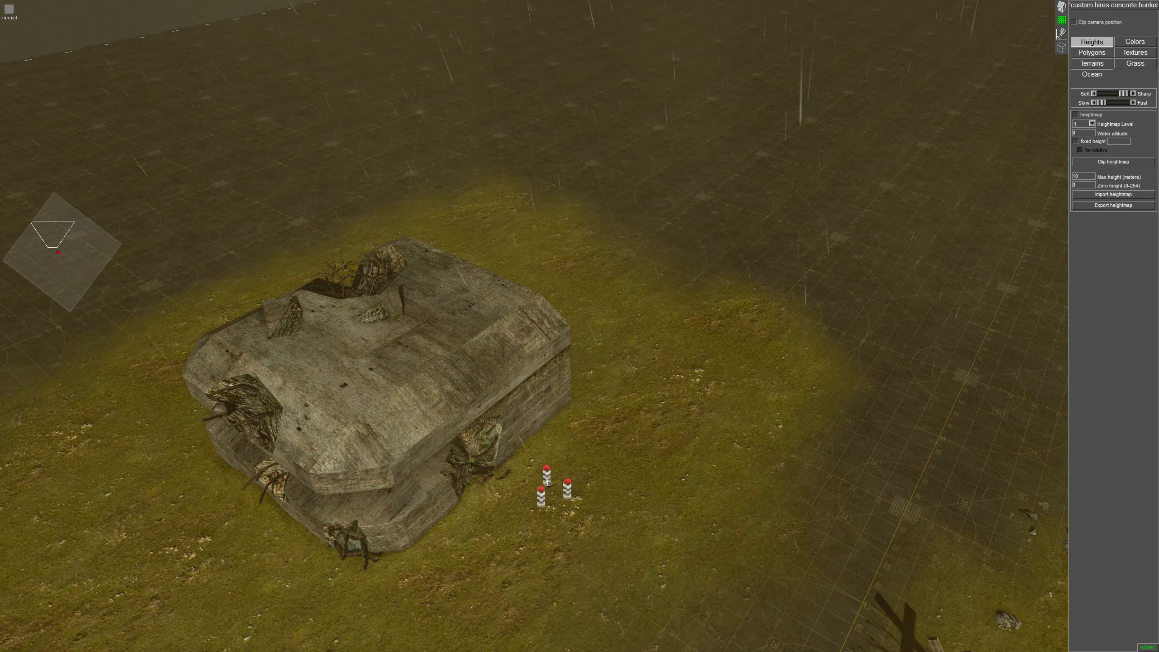
{"action": "middle_click_drag", "start_coordinate": [549, 482], "coordinate": [558, 436]}
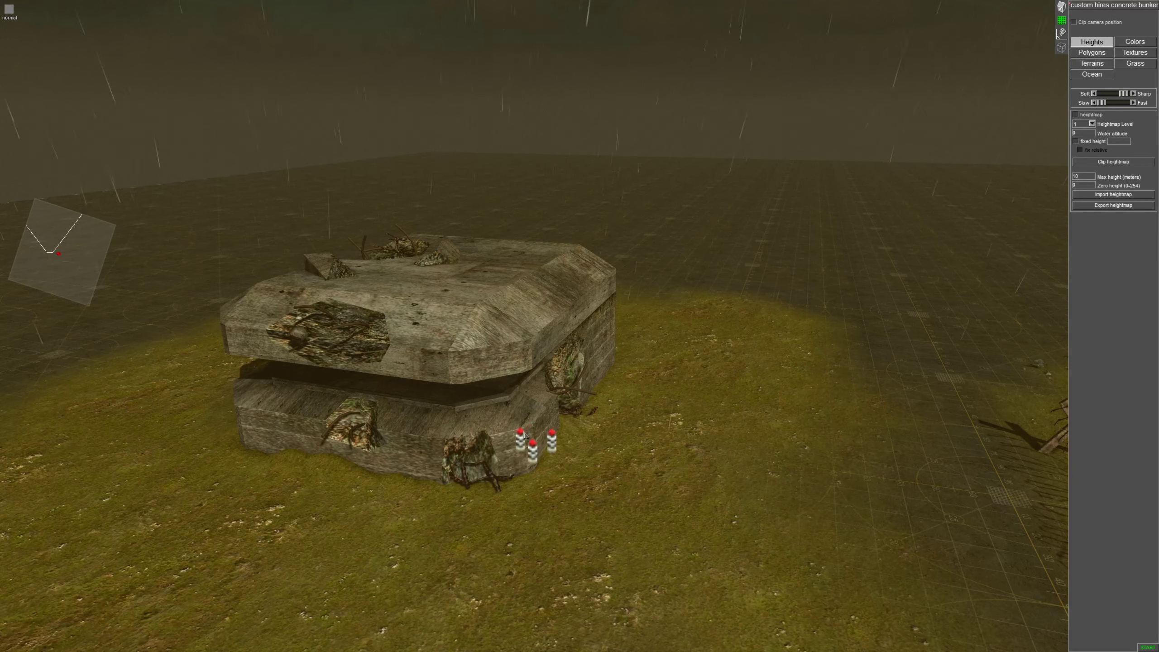
{"action": "middle_click_drag", "start_coordinate": [618, 438], "coordinate": [511, 477]}
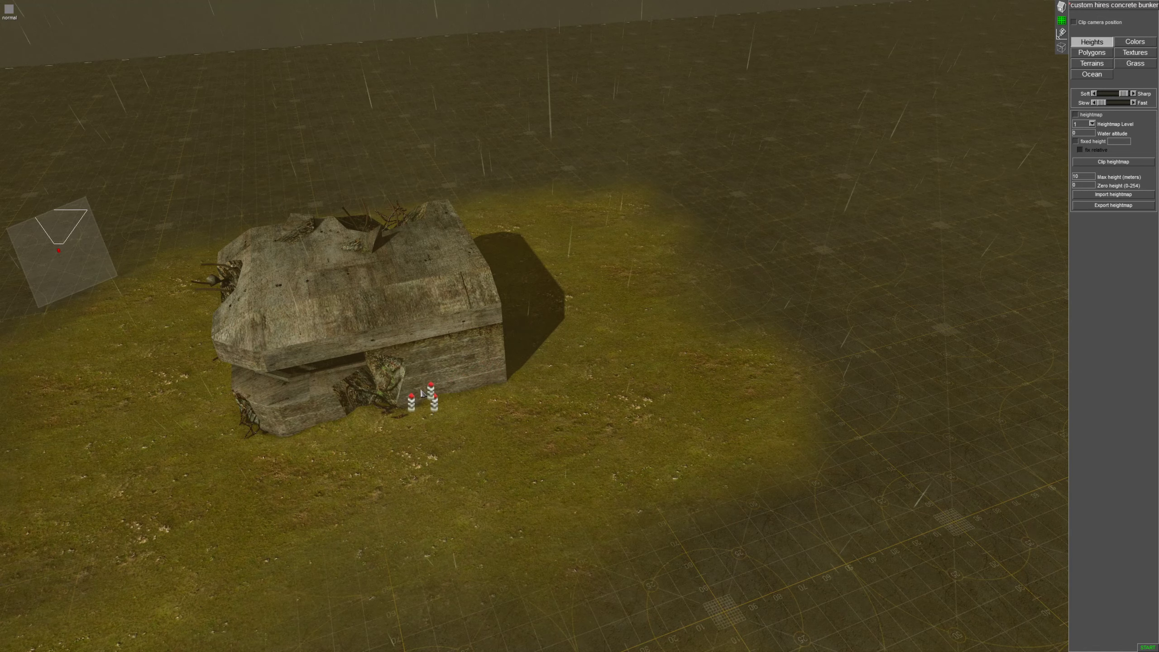
{"action": "middle_click_drag", "start_coordinate": [490, 408], "coordinate": [475, 352]}
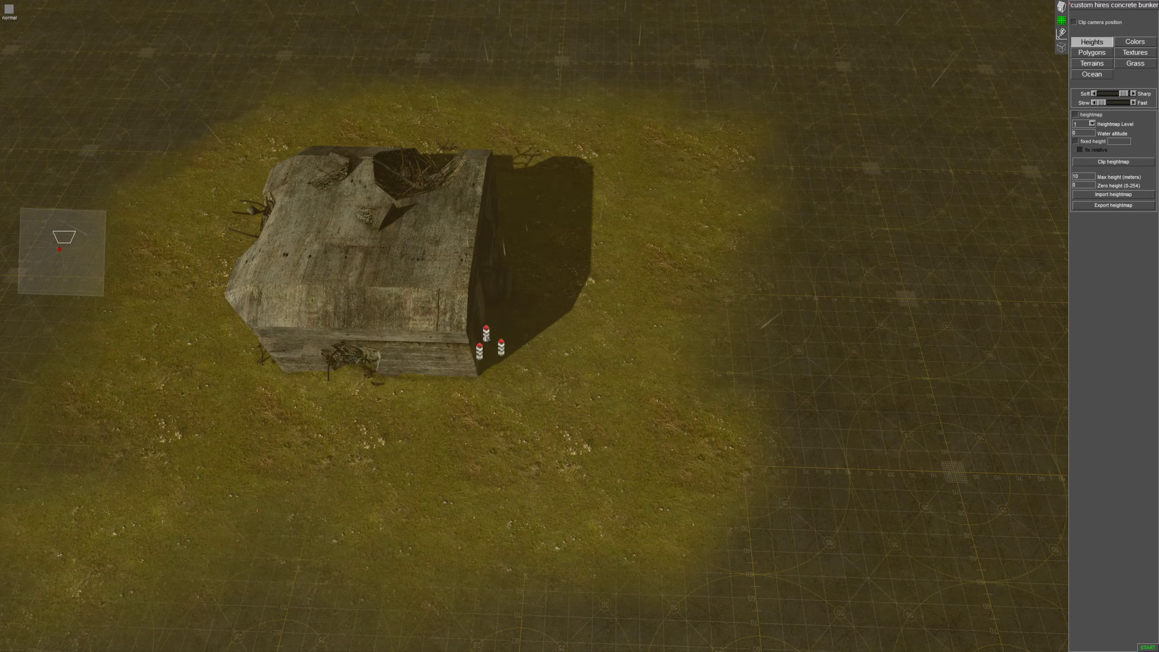
Bank the ground irregularly along the bunker's sunlit side wall and around the rear wall beside the doorway
{"action": "scroll", "coordinate": [477, 360], "scroll_direction": "up", "scroll_amount": 5}
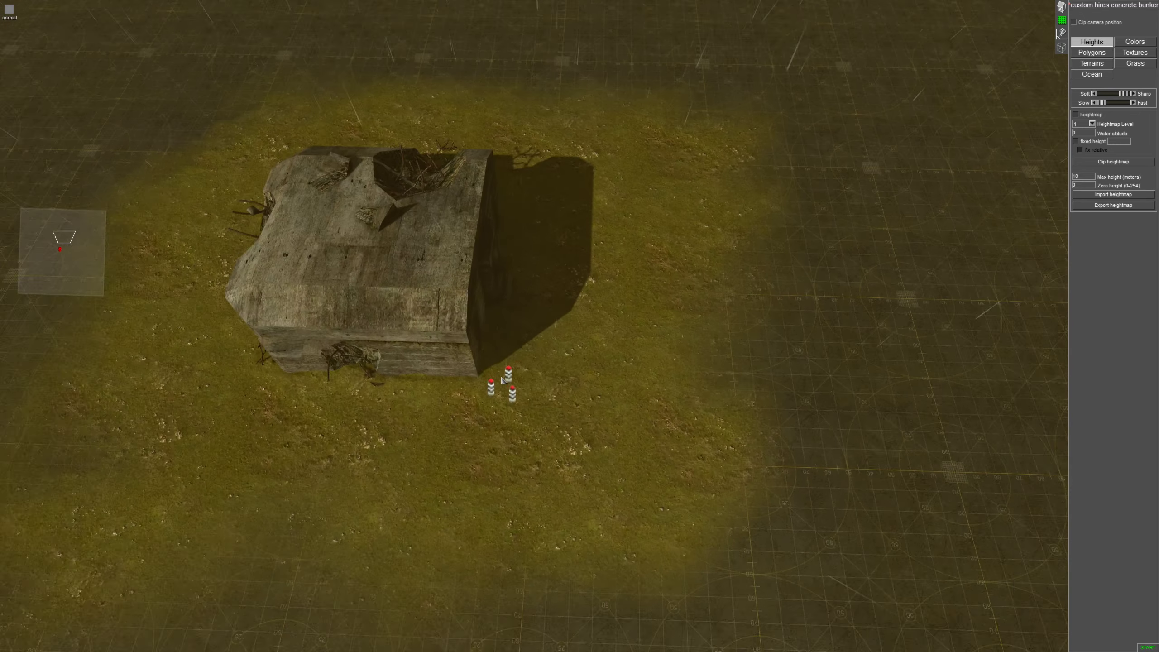
{"action": "middle_click_drag", "start_coordinate": [510, 318], "coordinate": [539, 291]}
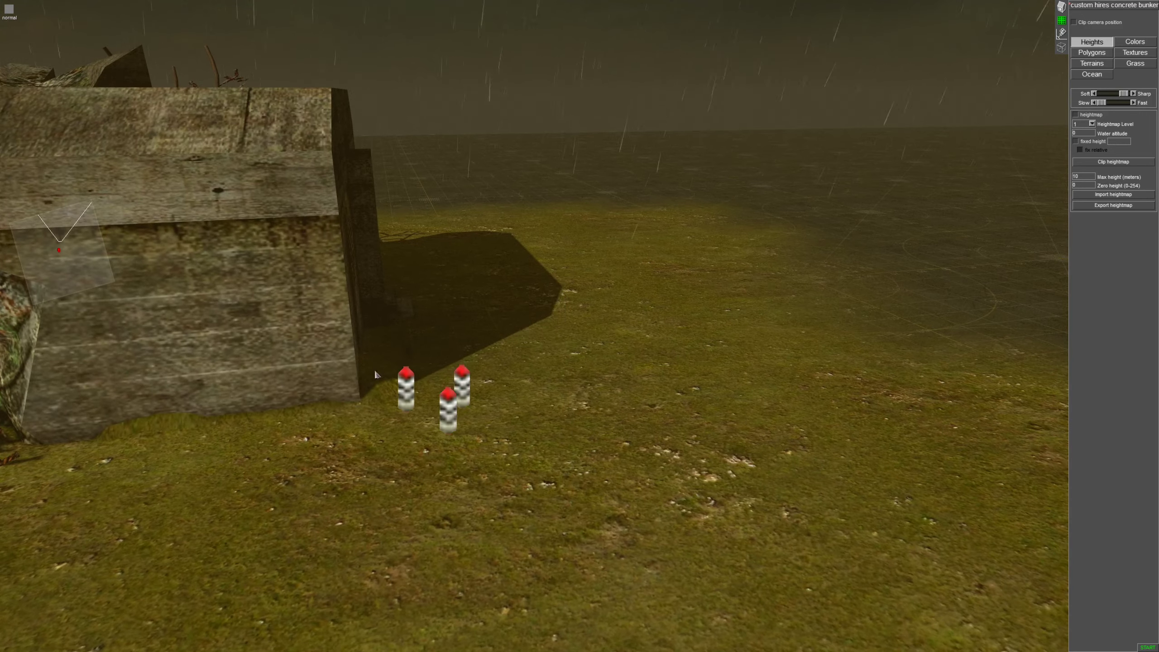
{"action": "left_click_drag", "start_coordinate": [180, 404], "coordinate": [284, 403]}
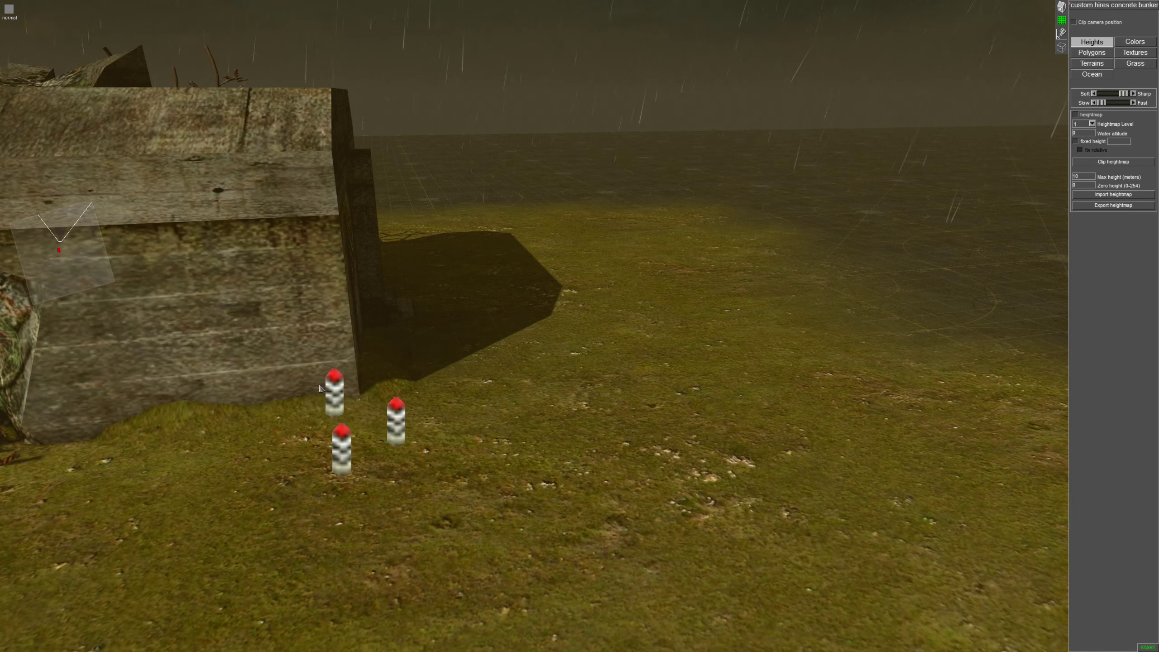
{"action": "mouse_move", "coordinate": [1, 420]}
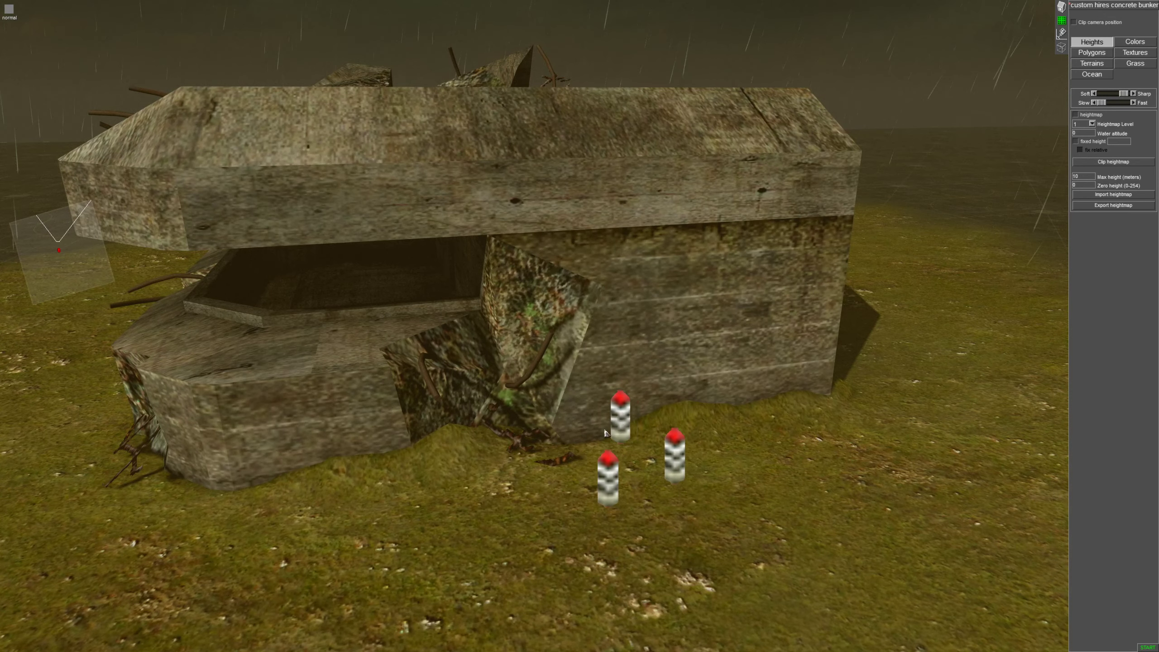
{"action": "left_click_drag", "start_coordinate": [604, 432], "coordinate": [219, 485]}
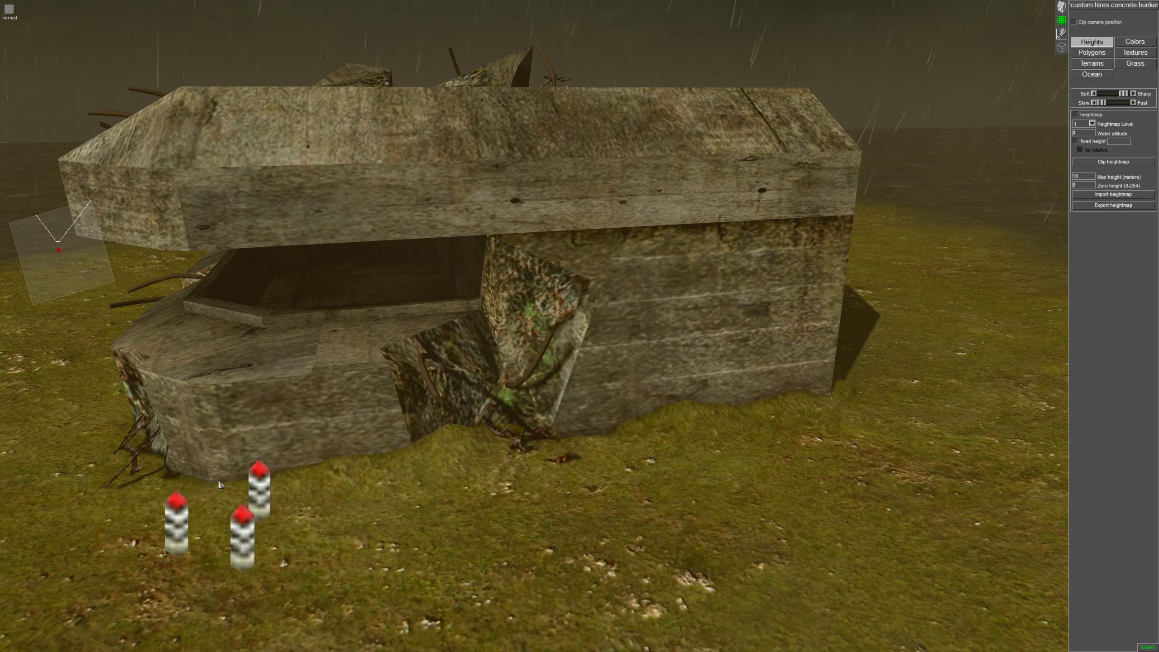
{"action": "middle_click_drag", "start_coordinate": [258, 482], "coordinate": [98, 500]}
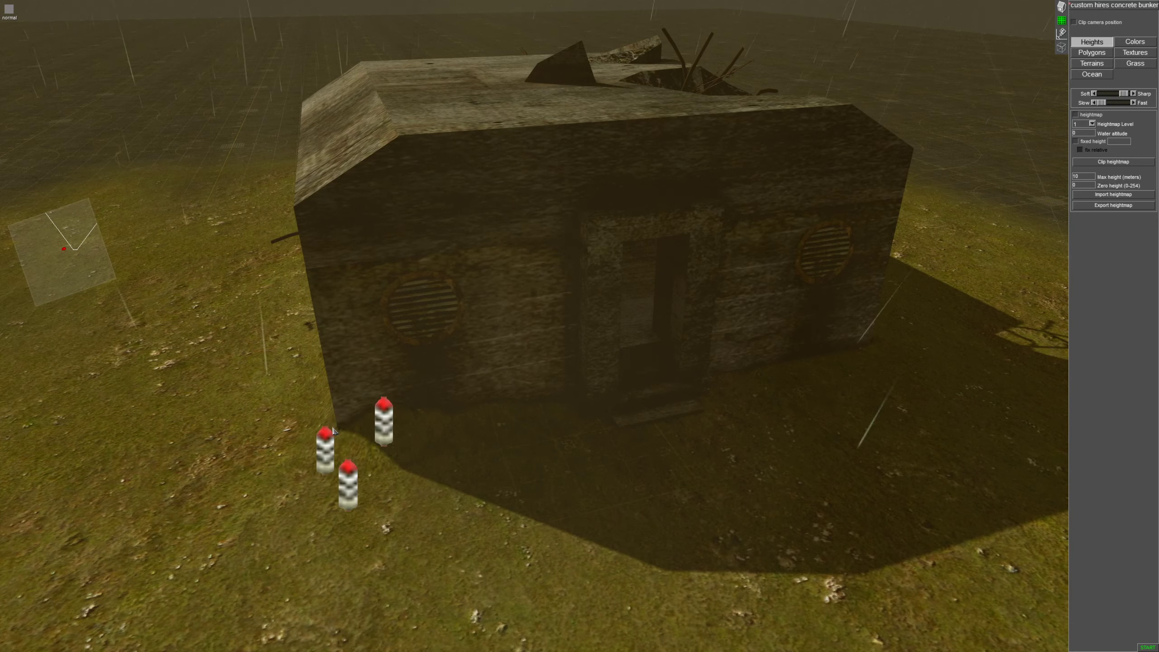
{"action": "middle_click_drag", "start_coordinate": [543, 466], "coordinate": [483, 445]}
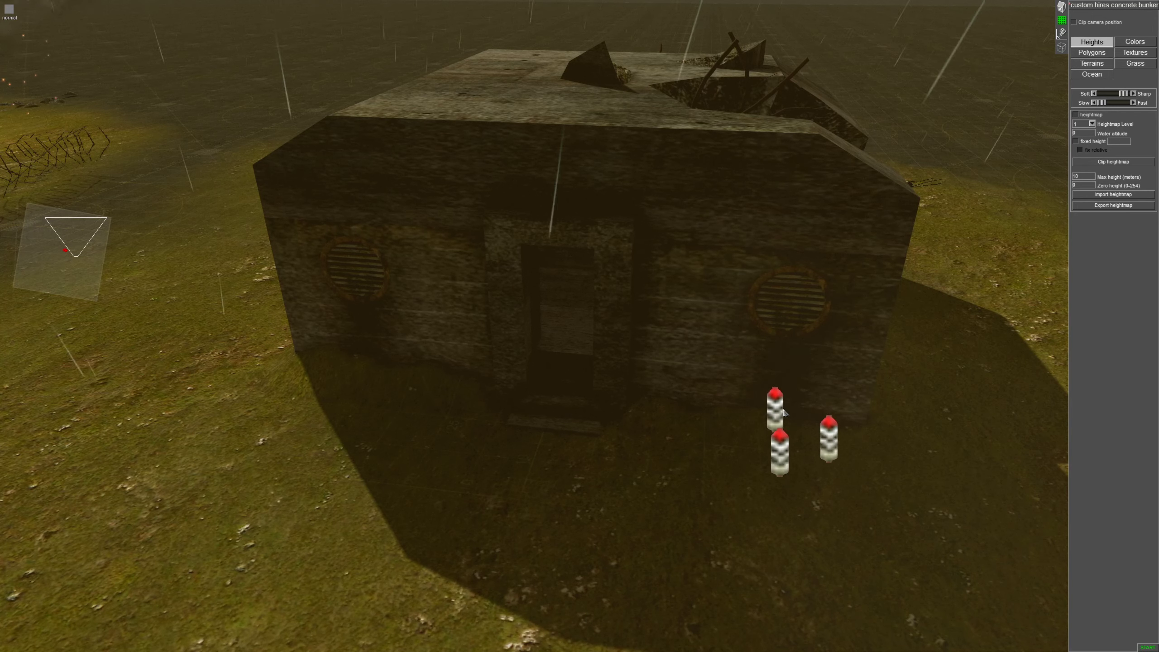
Disable thunder in the dzd master 23b environment preset and save the preset changes
{"action": "key", "text": "alt+e"}
{"action": "scroll", "coordinate": [1004, 442], "scroll_direction": "down", "scroll_amount": 2}
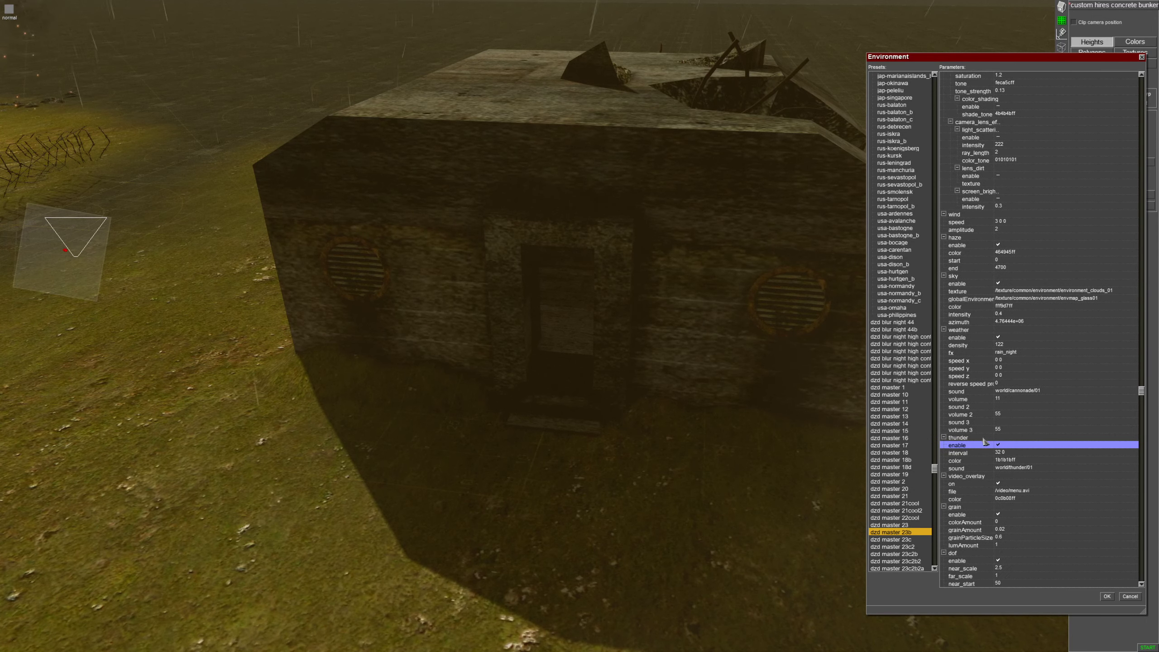
{"action": "left_click", "coordinate": [1142, 57]}
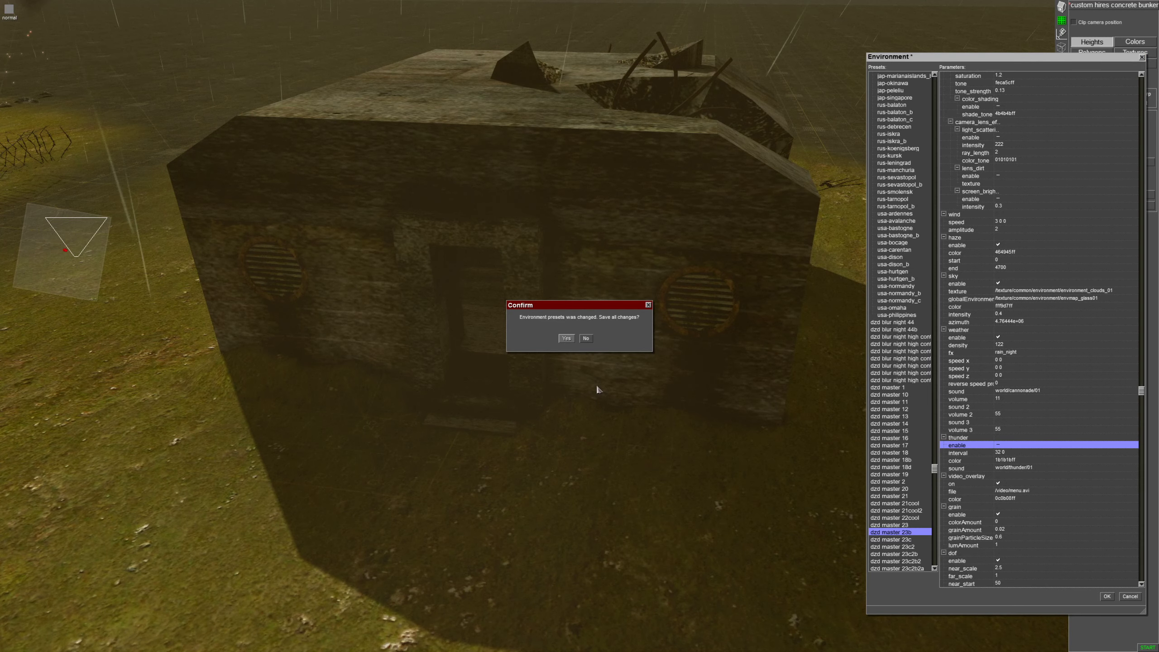
{"action": "left_click", "coordinate": [570, 340]}
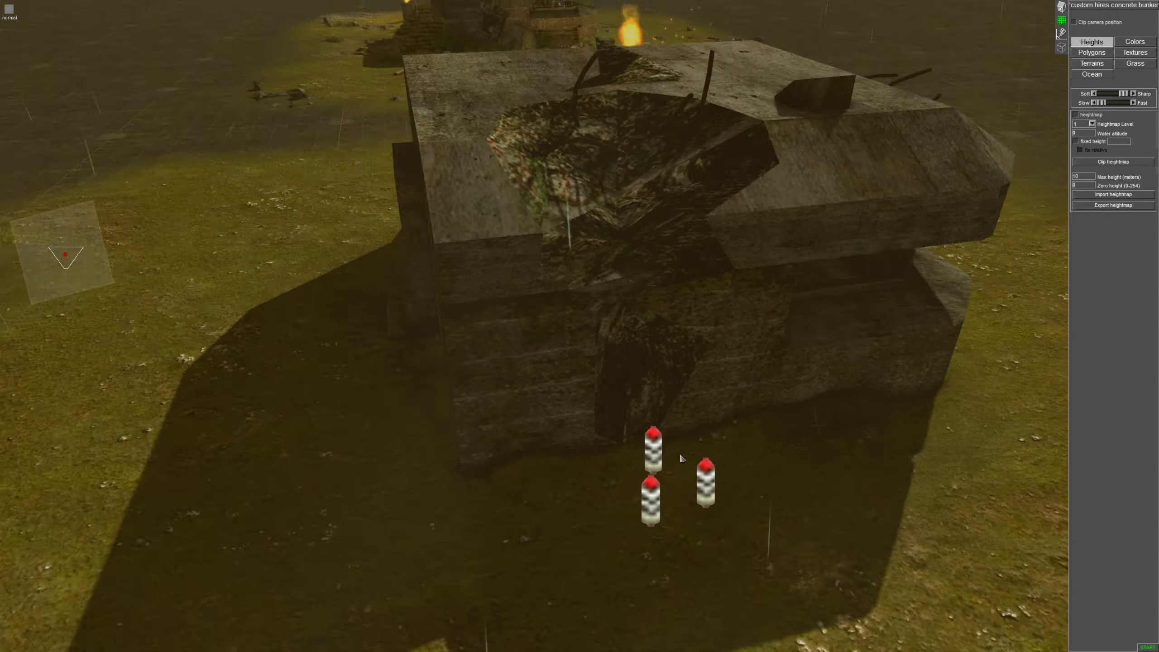
Paint scattered patches of the grass_1_low pattern on the ground in front of and beside the bunker
{"action": "middle_click_drag", "start_coordinate": [680, 456], "coordinate": [730, 455]}
{"action": "scroll", "coordinate": [730, 456], "scroll_direction": "down", "scroll_amount": 5}
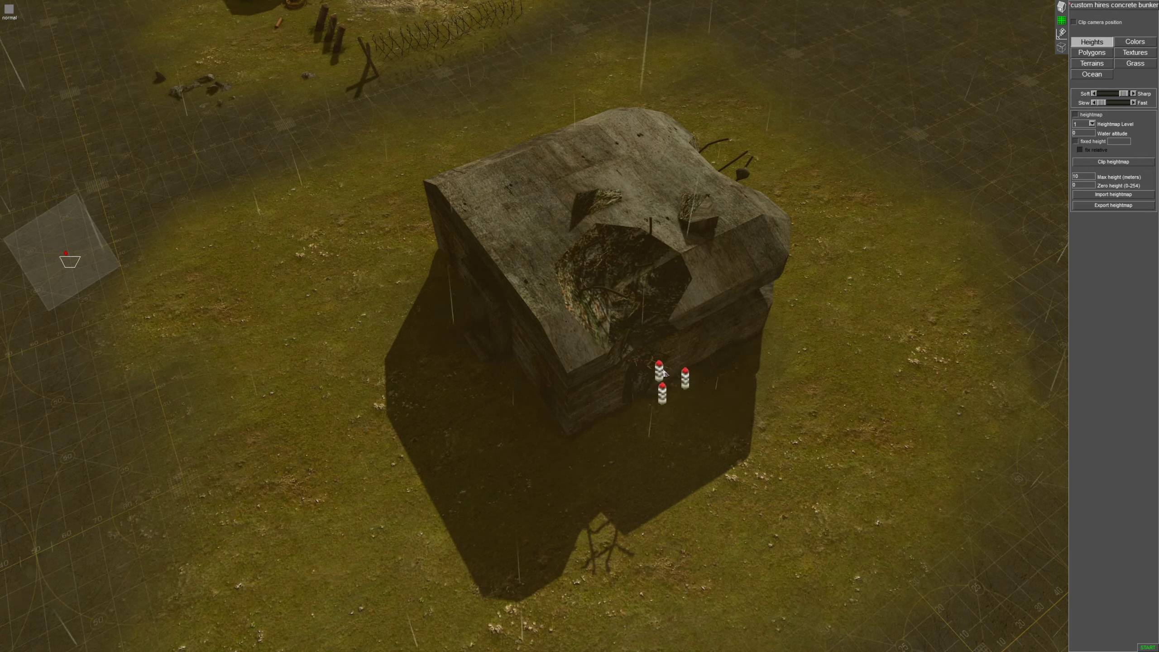
{"action": "mouse_move", "coordinate": [711, 392]}
{"action": "middle_mouse_down"}
{"action": "mouse_move", "coordinate": [597, 317]}
{"action": "mouse_move", "coordinate": [459, 311]}
{"action": "mouse_move", "coordinate": [388, 333]}
{"action": "mouse_move", "coordinate": [493, 379]}
{"action": "mouse_move", "coordinate": [581, 487]}
{"action": "mouse_move", "coordinate": [652, 438]}
{"action": "mouse_move", "coordinate": [787, 395]}
{"action": "mouse_move", "coordinate": [618, 419]}
{"action": "mouse_move", "coordinate": [539, 416]}
{"action": "mouse_move", "coordinate": [574, 425]}
{"action": "middle_mouse_up"}
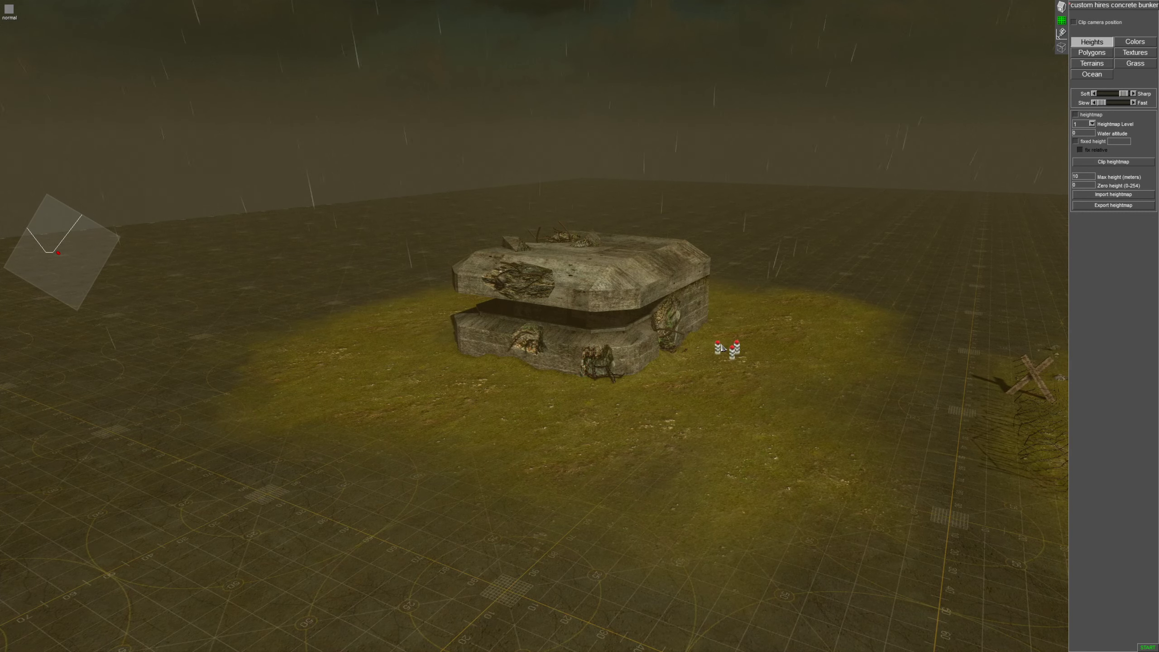
{"action": "middle_click_drag", "start_coordinate": [720, 345], "coordinate": [783, 350]}
{"action": "scroll", "coordinate": [783, 350], "scroll_direction": "up", "scroll_amount": 3}
{"action": "middle_click_drag", "start_coordinate": [711, 392], "coordinate": [644, 398]}
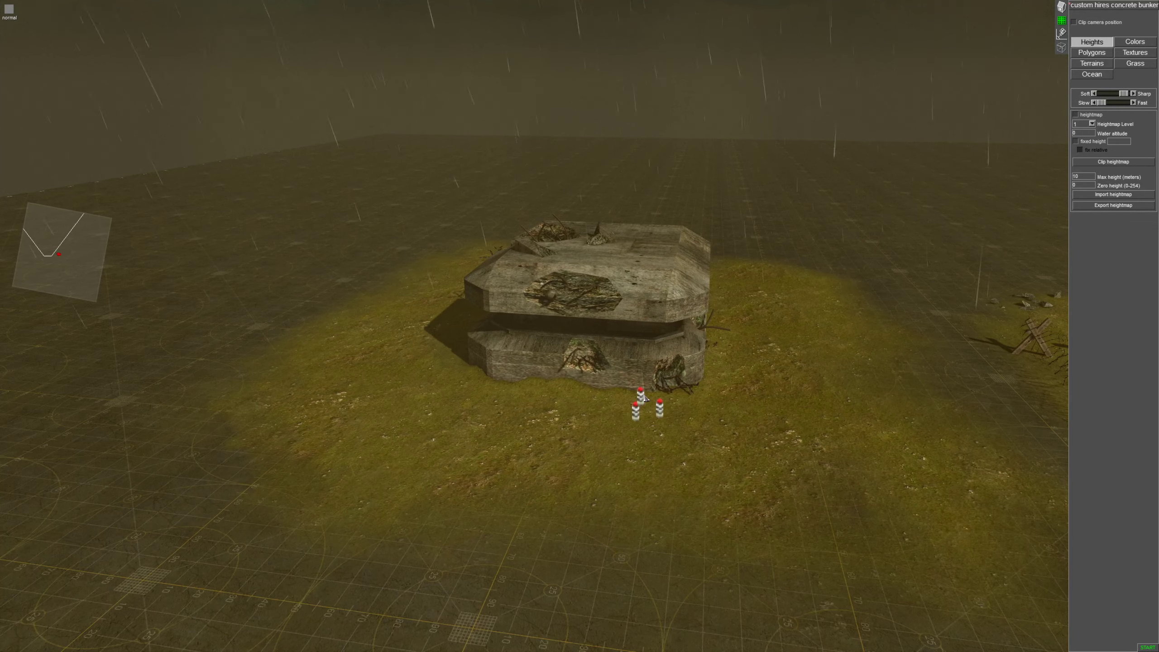
{"action": "left_click", "coordinate": [1136, 65]}
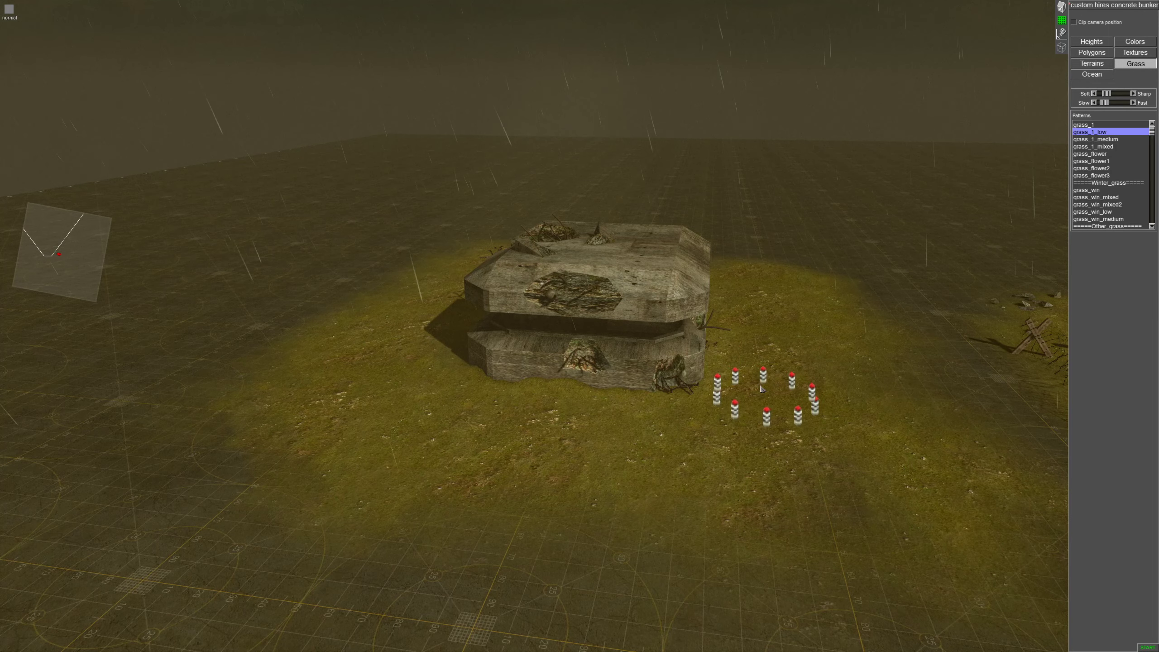
{"action": "mouse_move", "coordinate": [824, 375]}
{"action": "left_mouse_down"}
{"action": "mouse_move", "coordinate": [841, 421]}
{"action": "mouse_move", "coordinate": [610, 505]}
{"action": "mouse_move", "coordinate": [367, 472]}
{"action": "left_mouse_up"}
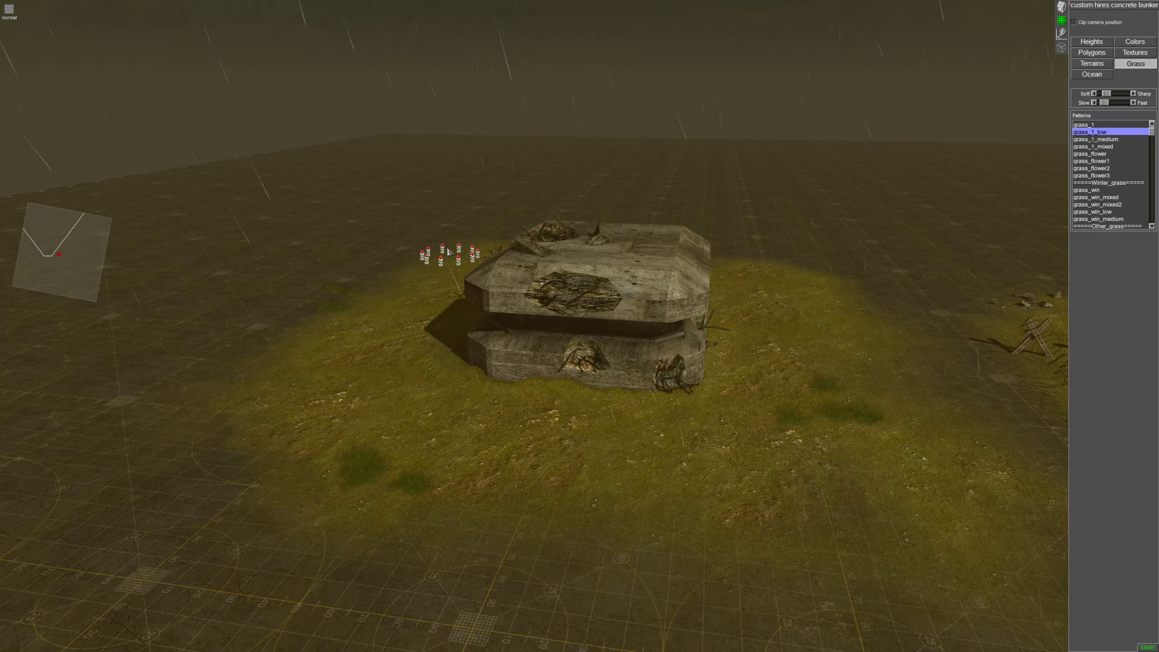
{"action": "mouse_move", "coordinate": [448, 249]}
{"action": "left_mouse_down"}
{"action": "mouse_move", "coordinate": [308, 400]}
{"action": "mouse_move", "coordinate": [603, 485]}
{"action": "mouse_move", "coordinate": [525, 370]}
{"action": "left_mouse_up"}
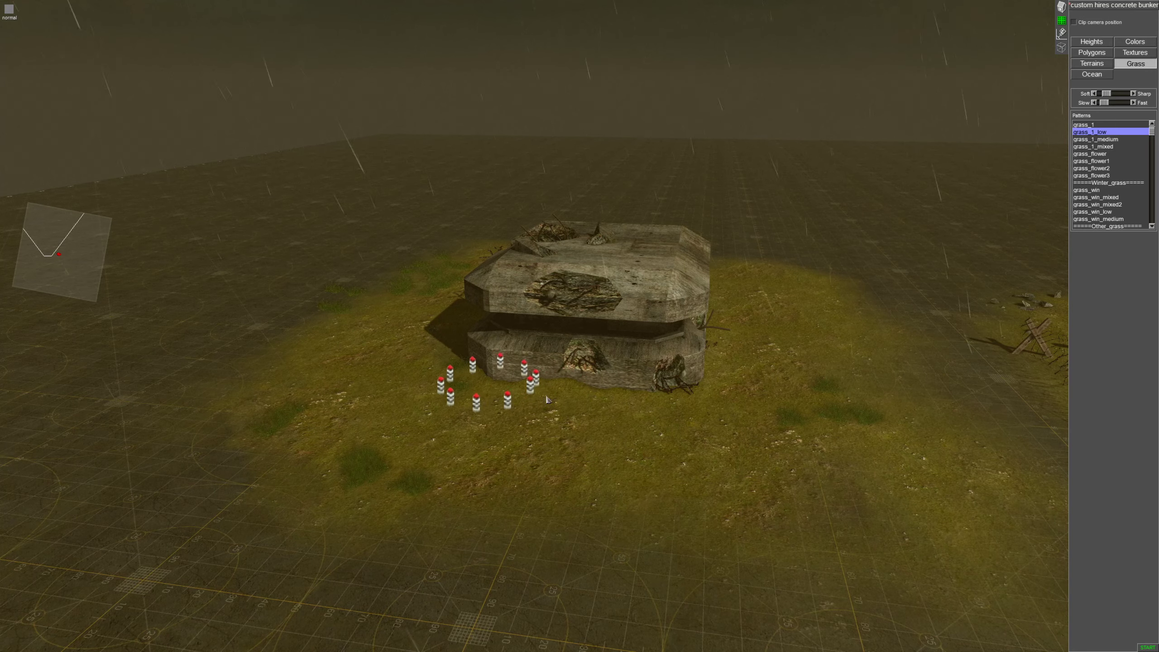
Add more grass_1_low patches close to the bunker's base and across the surrounding ground
{"action": "middle_click_drag", "start_coordinate": [740, 386], "coordinate": [593, 424]}
{"action": "left_click_drag", "start_coordinate": [593, 425], "coordinate": [520, 427]}
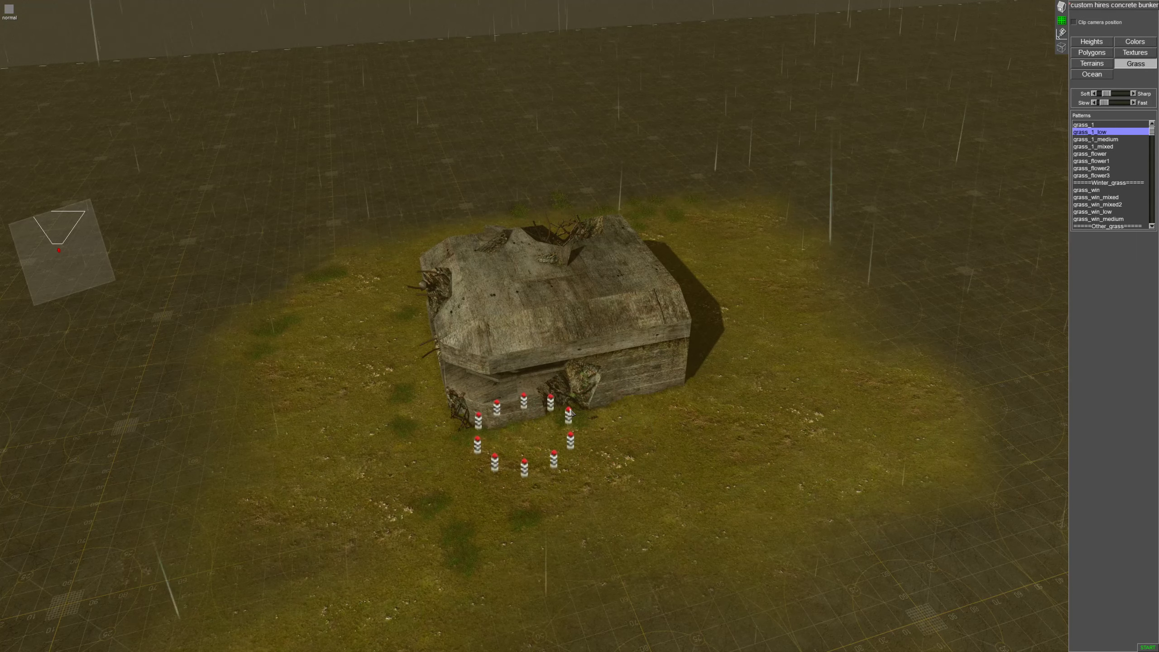
{"action": "mouse_move", "coordinate": [761, 366]}
{"action": "middle_mouse_down"}
{"action": "mouse_move", "coordinate": [582, 427]}
{"action": "mouse_move", "coordinate": [605, 385]}
{"action": "mouse_move", "coordinate": [652, 372]}
{"action": "middle_mouse_up"}
{"action": "middle_click_drag", "start_coordinate": [680, 493], "coordinate": [391, 401]}
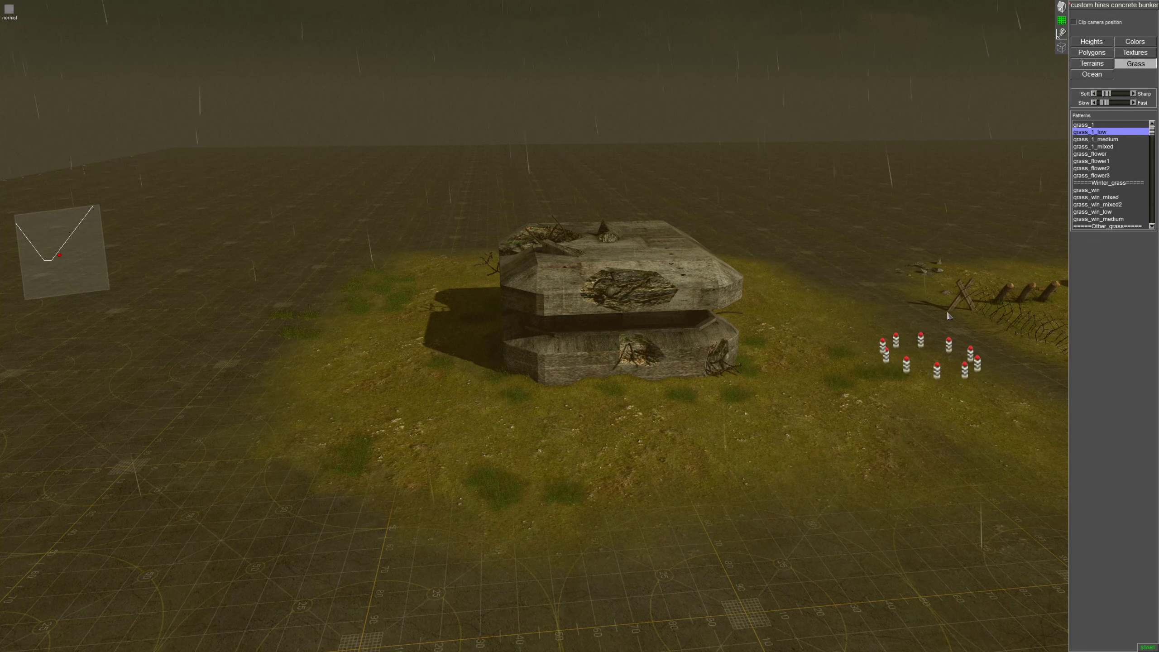
Copy the 11-entity bush and rock clump from beside the detailed bunker and paste it on bare ground near the undecorated bunker
{"action": "left_click", "coordinate": [1061, 8]}
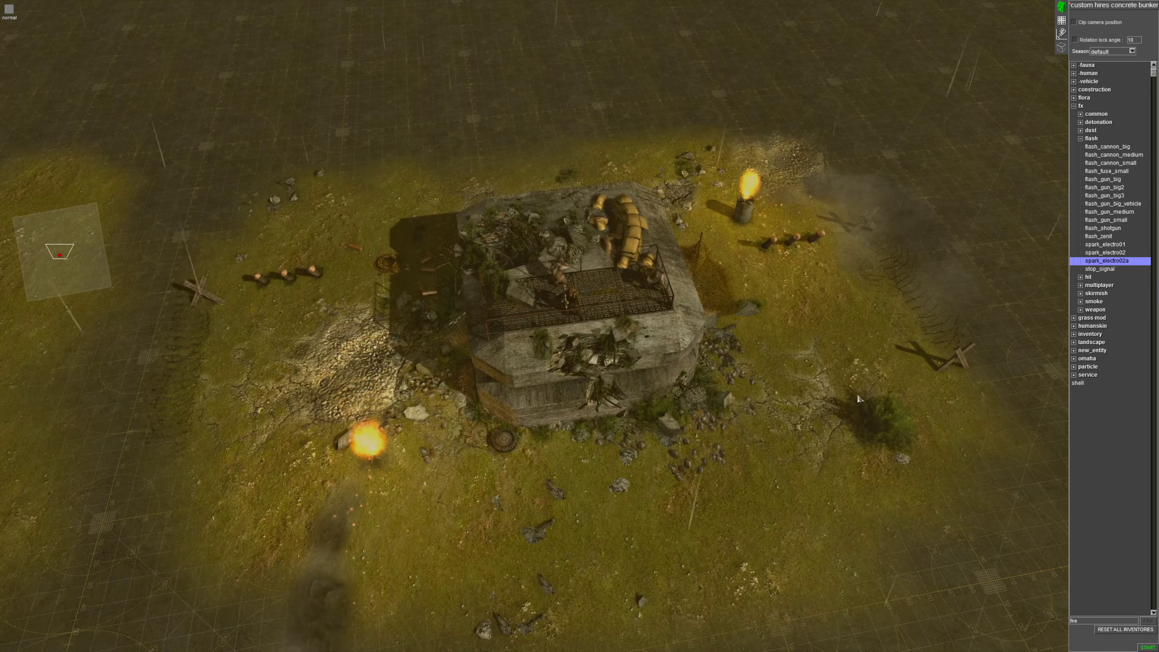
{"action": "left_click_drag", "start_coordinate": [844, 389], "coordinate": [913, 446]}
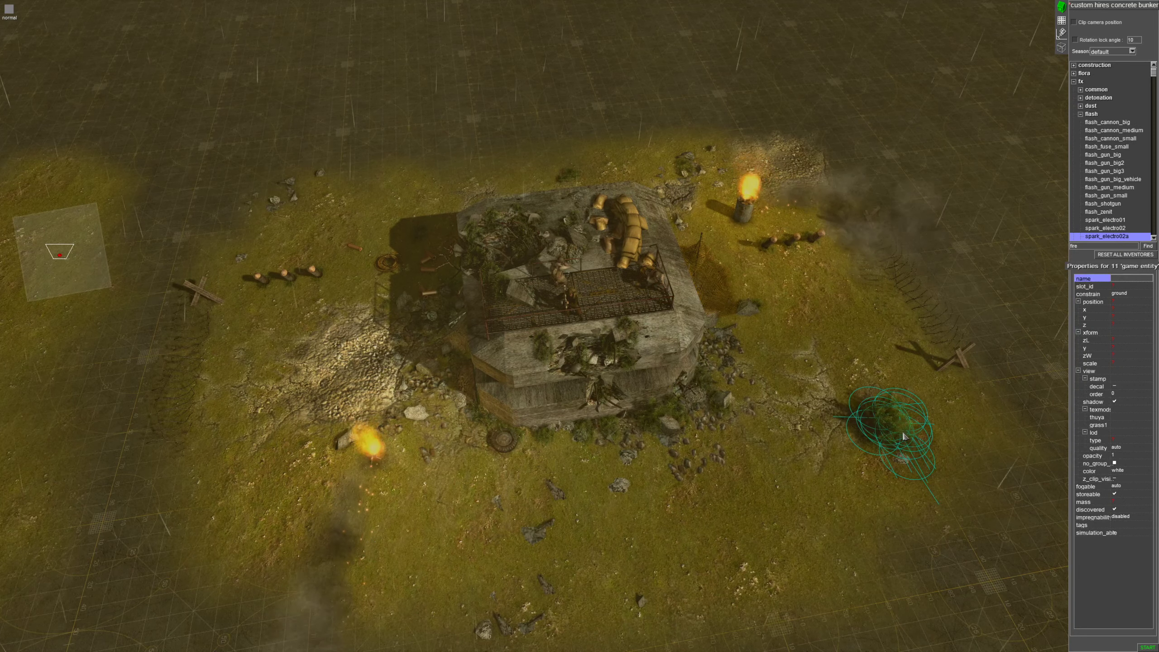
{"action": "key", "text": "ctrl+c"}
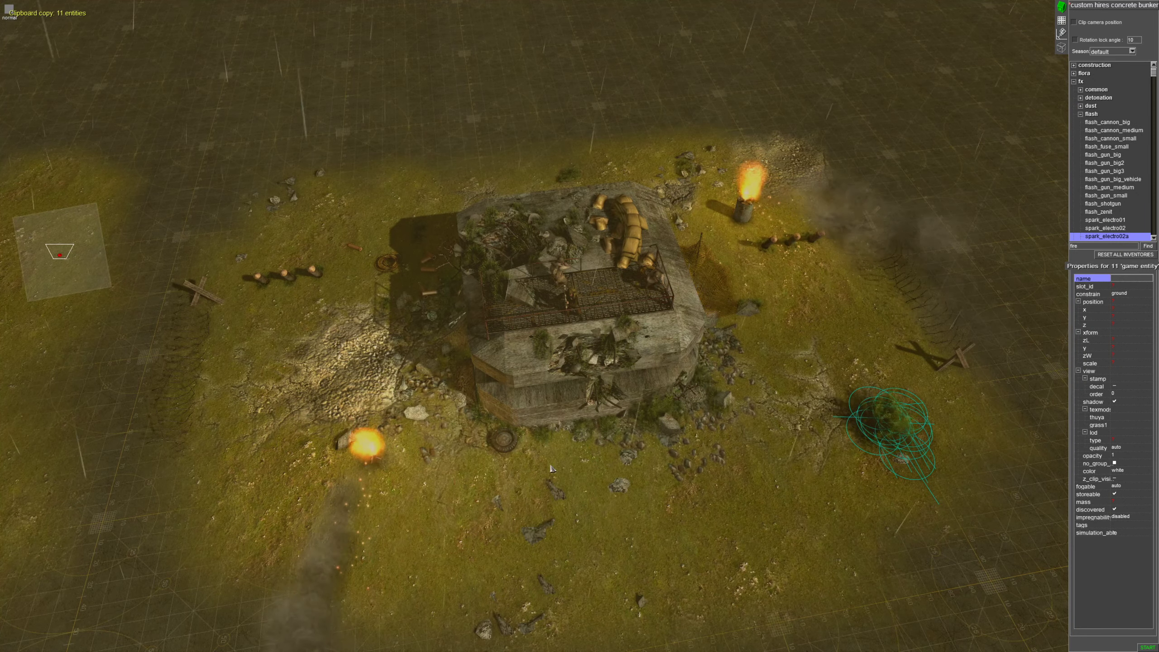
{"action": "key", "text": "Left"}
{"action": "key", "text": "Down"}
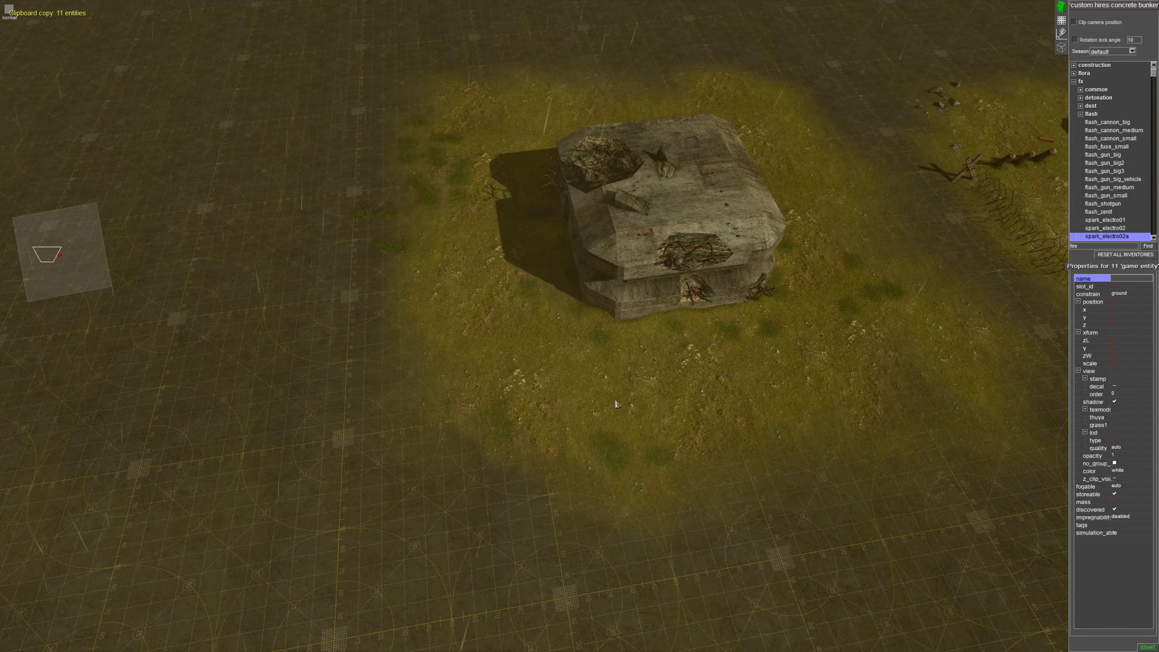
{"action": "key", "text": "ctrl+v"}
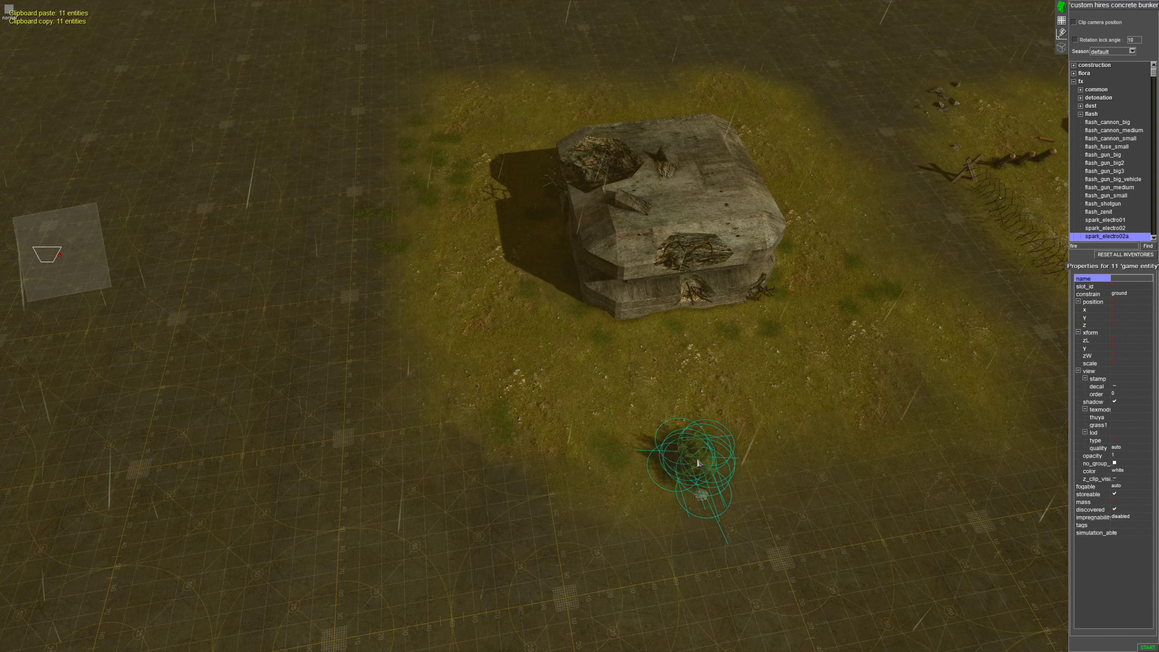
{"action": "left_click", "coordinate": [325, 383]}
{"action": "middle_click_drag", "start_coordinate": [407, 358], "coordinate": [433, 337]}
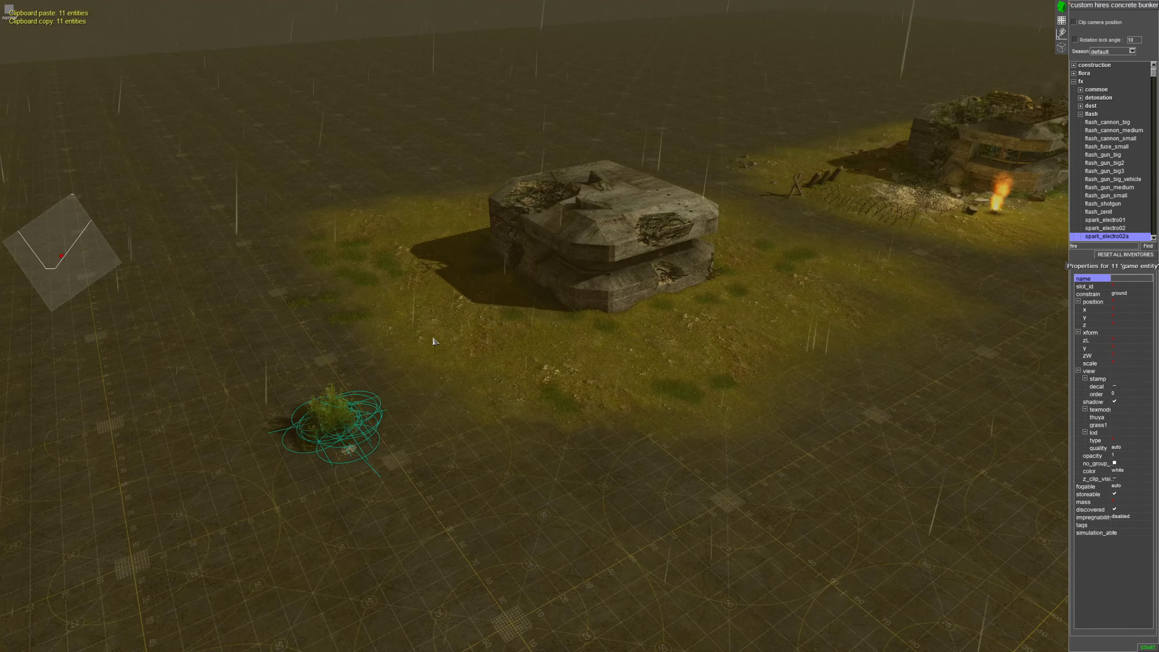
Pull one bush out of the pasted clump at a scale of about 0.46 and thicken it with two rotated copies on the same spot
{"action": "scroll", "coordinate": [360, 443], "scroll_direction": "up", "scroll_amount": 5}
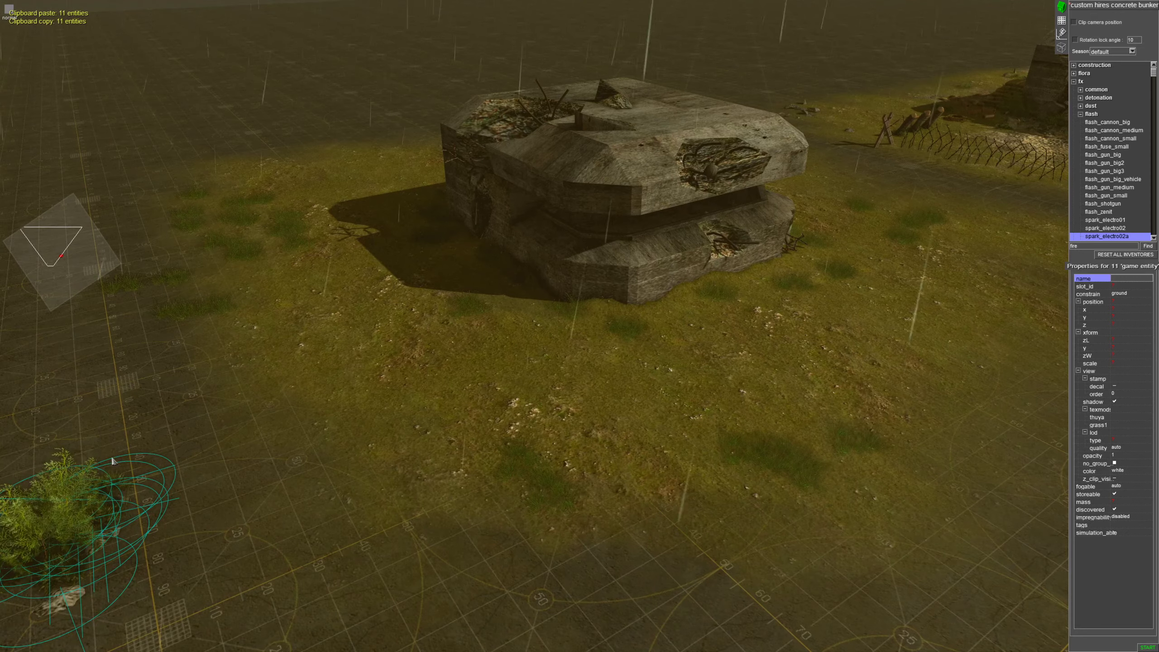
{"action": "mouse_move", "coordinate": [0, 469]}
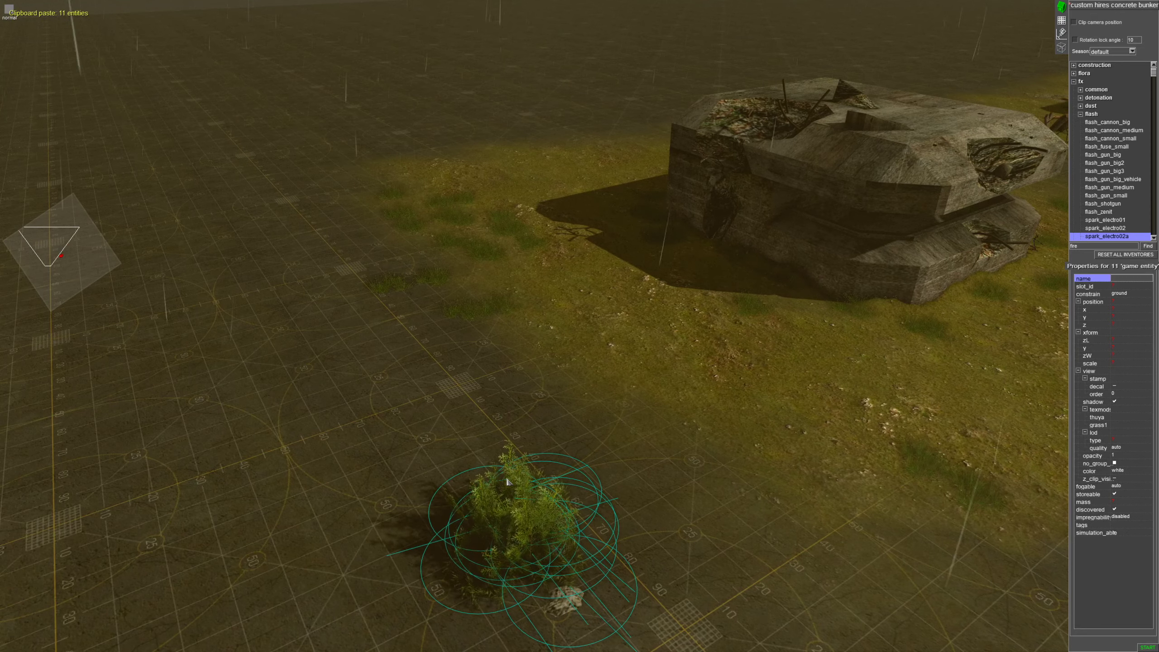
{"action": "middle_click_drag", "start_coordinate": [601, 510], "coordinate": [560, 525]}
{"action": "left_click", "coordinate": [408, 547]}
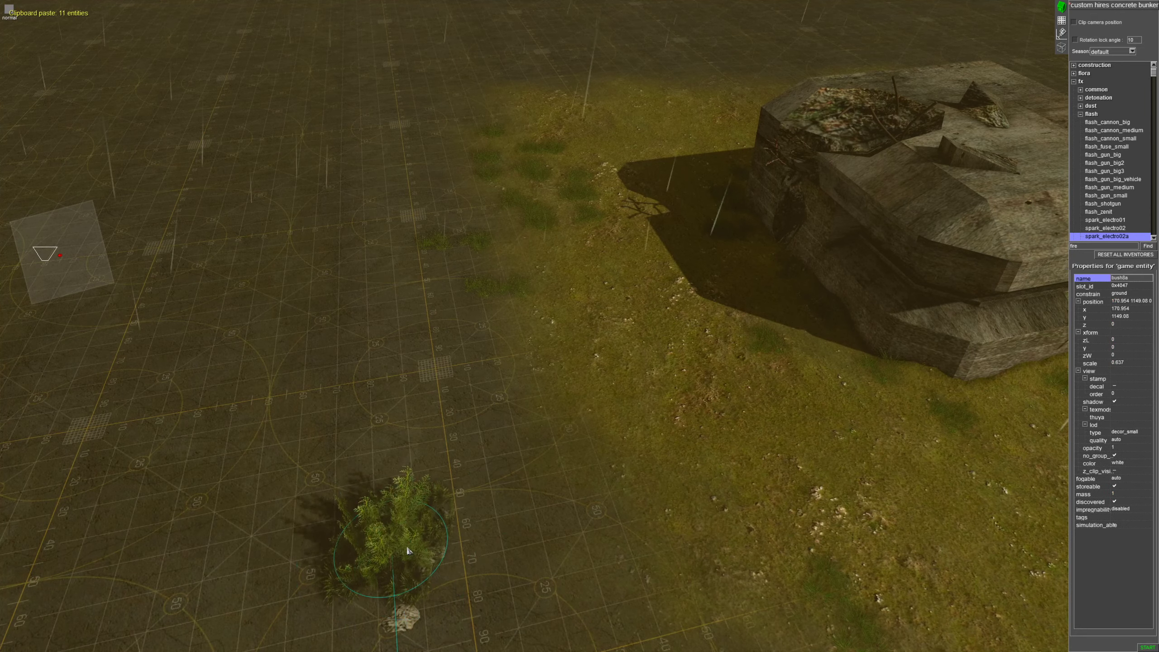
{"action": "left_click_drag", "start_coordinate": [407, 547], "coordinate": [544, 550]}
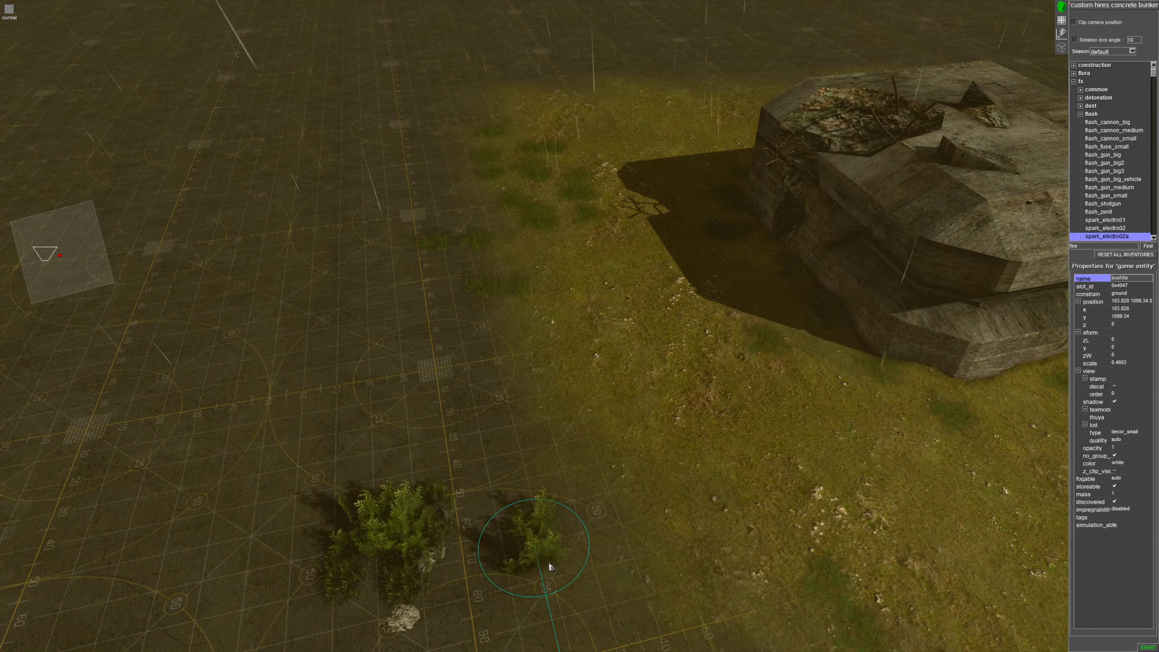
{"action": "key", "text": "ctrl+c"}
{"action": "key", "text": "ctrl+v"}
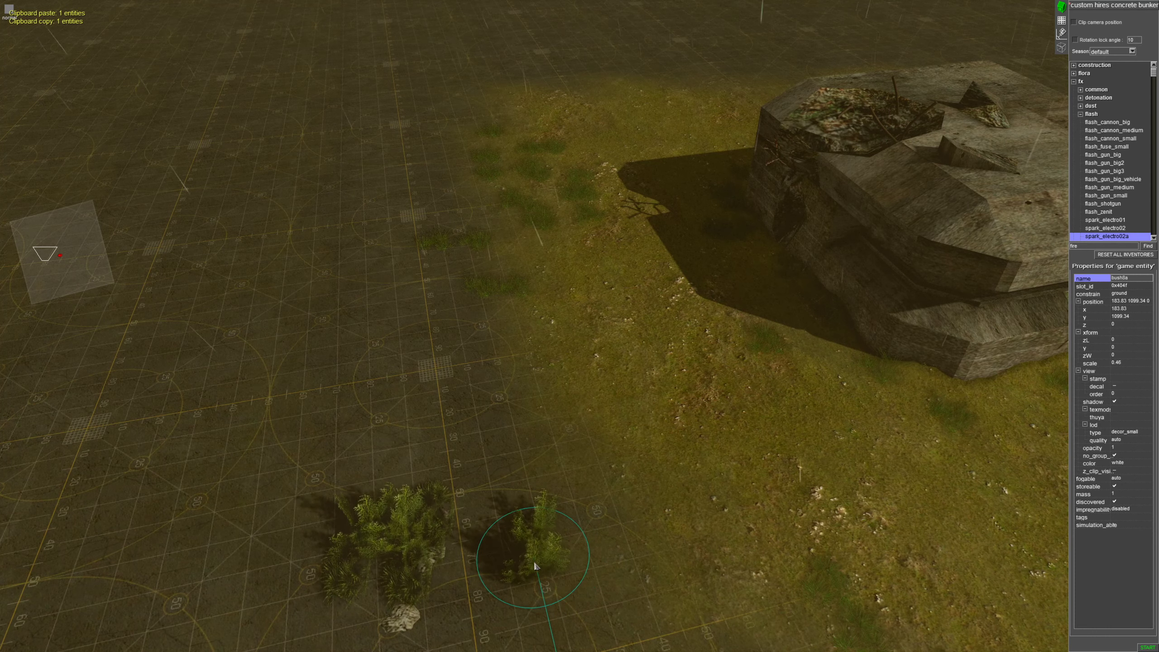
{"action": "right_click_drag", "start_coordinate": [536, 555], "coordinate": [509, 558]}
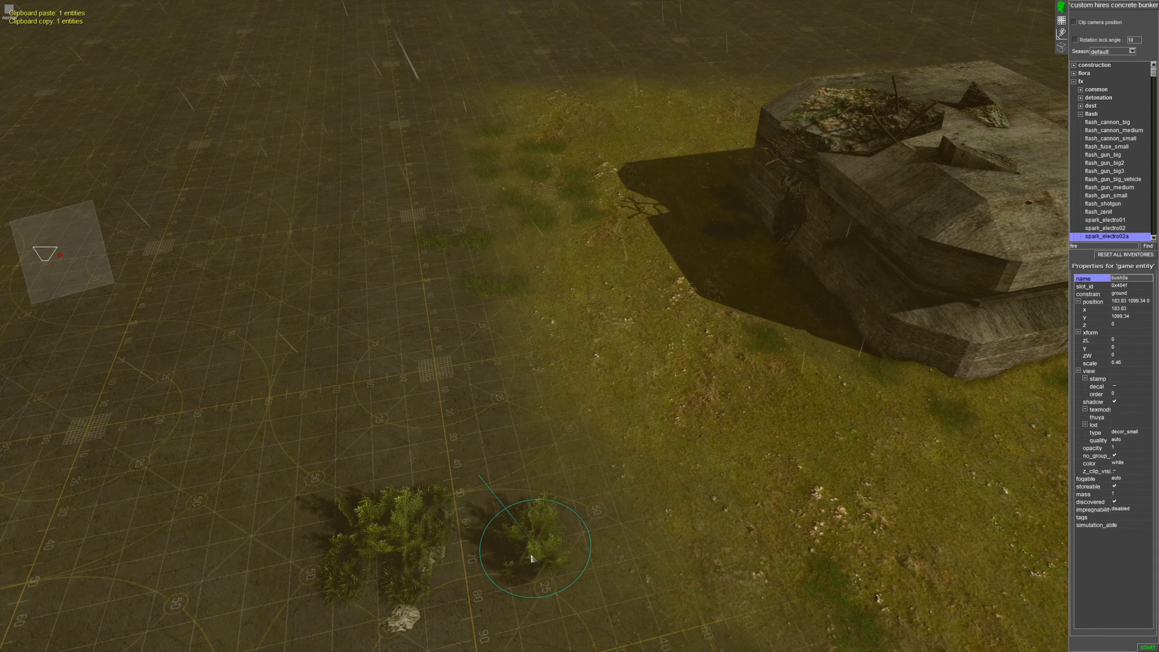
{"action": "key", "text": "ctrl+v"}
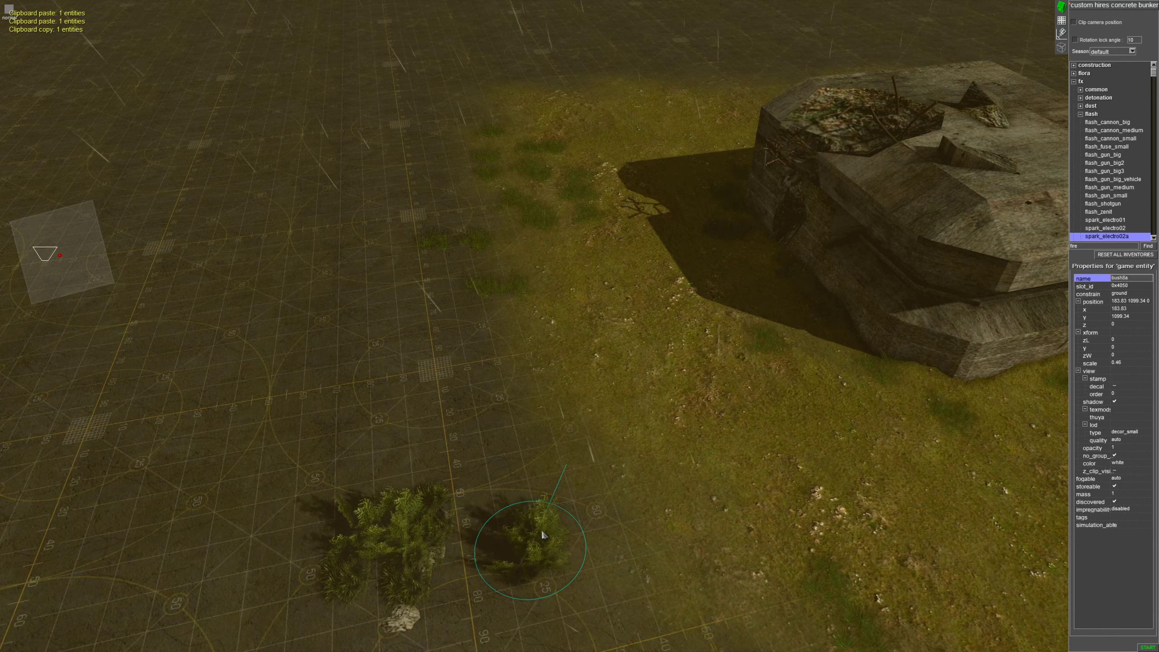
{"action": "right_click_drag", "start_coordinate": [542, 533], "coordinate": [595, 532]}
Move the group of three overlapping bushes against the bunker's front corner, beside the shadowed side wall
{"action": "middle_click_drag", "start_coordinate": [595, 532], "coordinate": [528, 493]}
{"action": "middle_click_drag", "start_coordinate": [525, 389], "coordinate": [551, 443]}
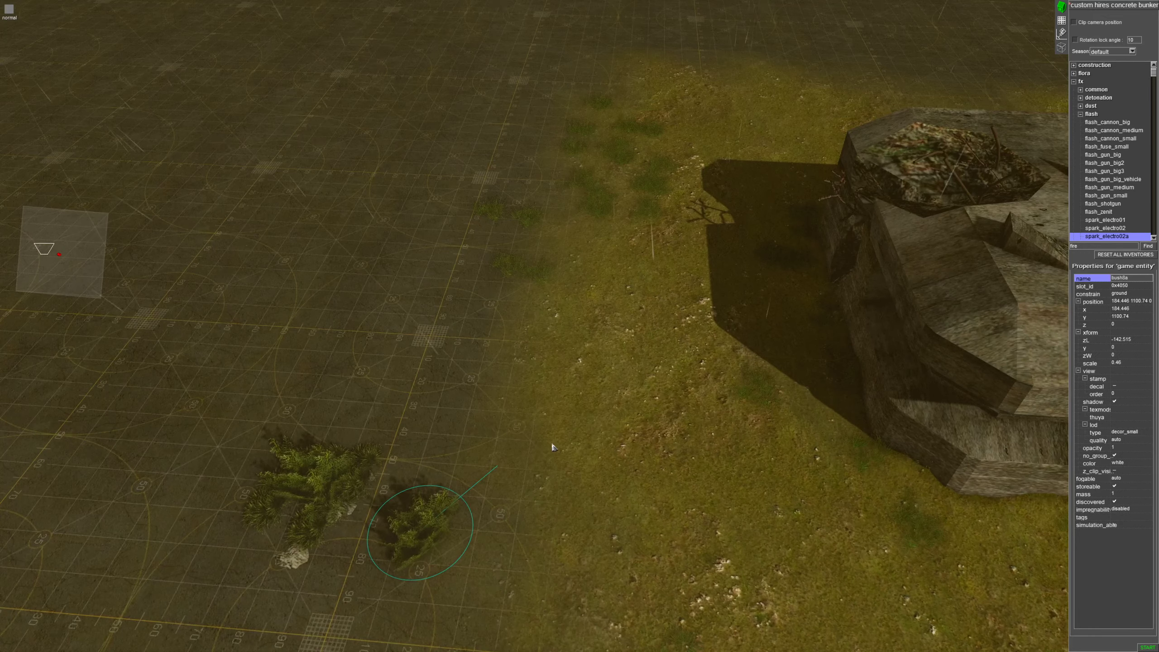
{"action": "left_click_drag", "start_coordinate": [396, 488], "coordinate": [894, 449]}
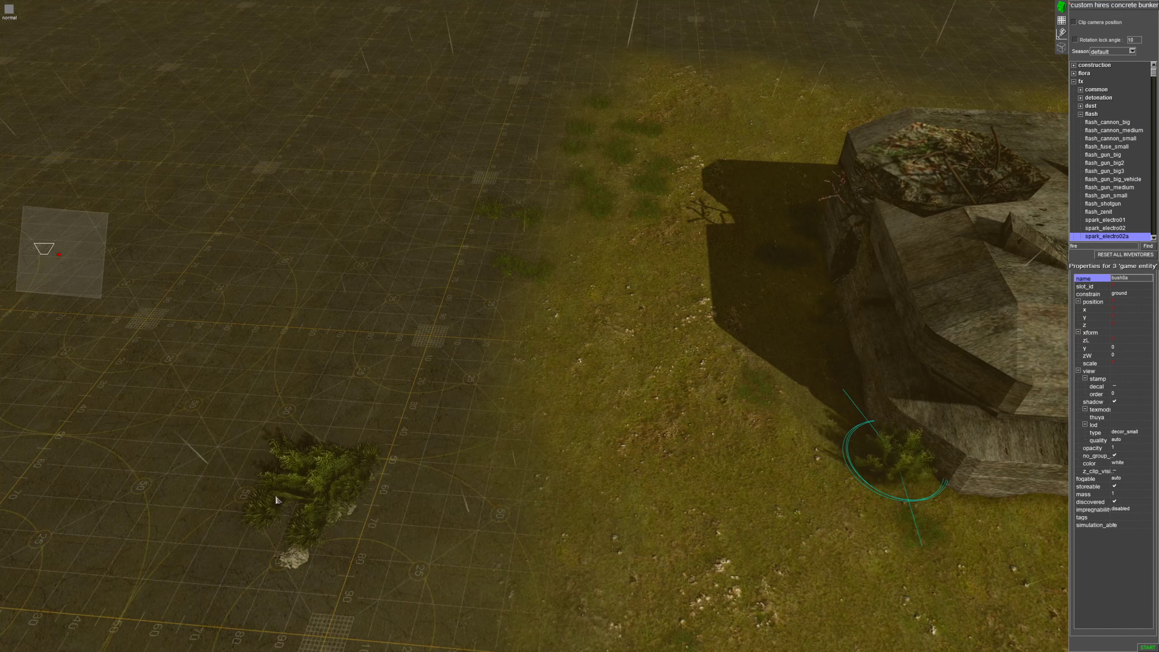
Duplicate another bush inside the remaining clump, rotate the copy and scale it to about 0.5
{"action": "left_click", "coordinate": [310, 481]}
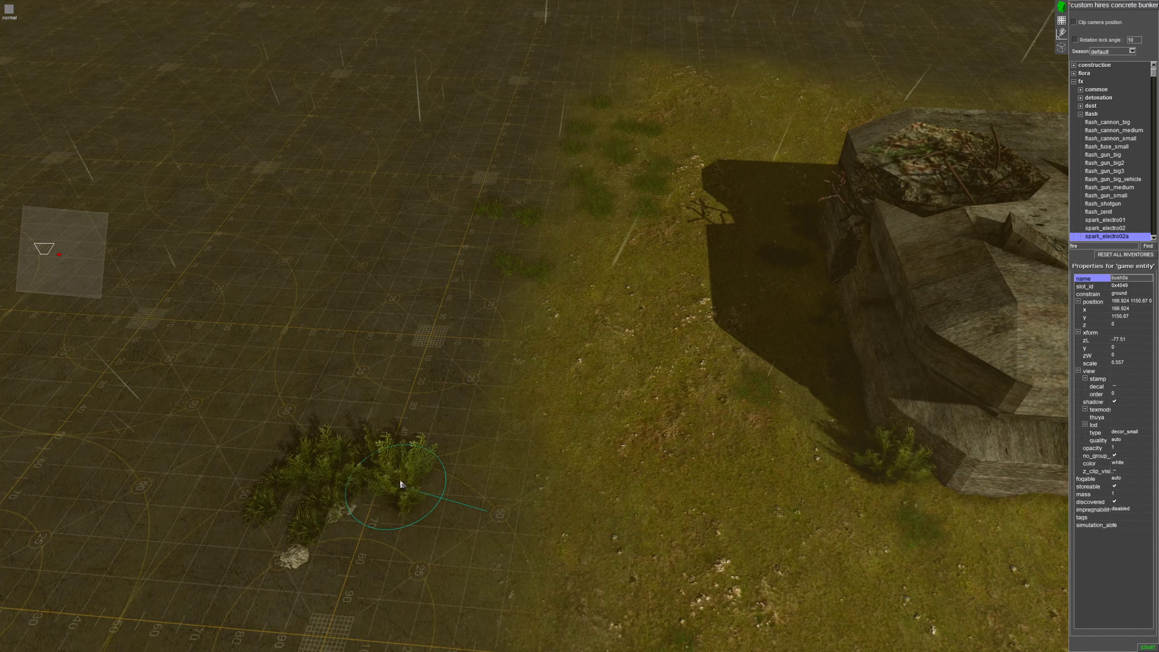
{"action": "left_click_drag", "start_coordinate": [314, 498], "coordinate": [316, 481]}
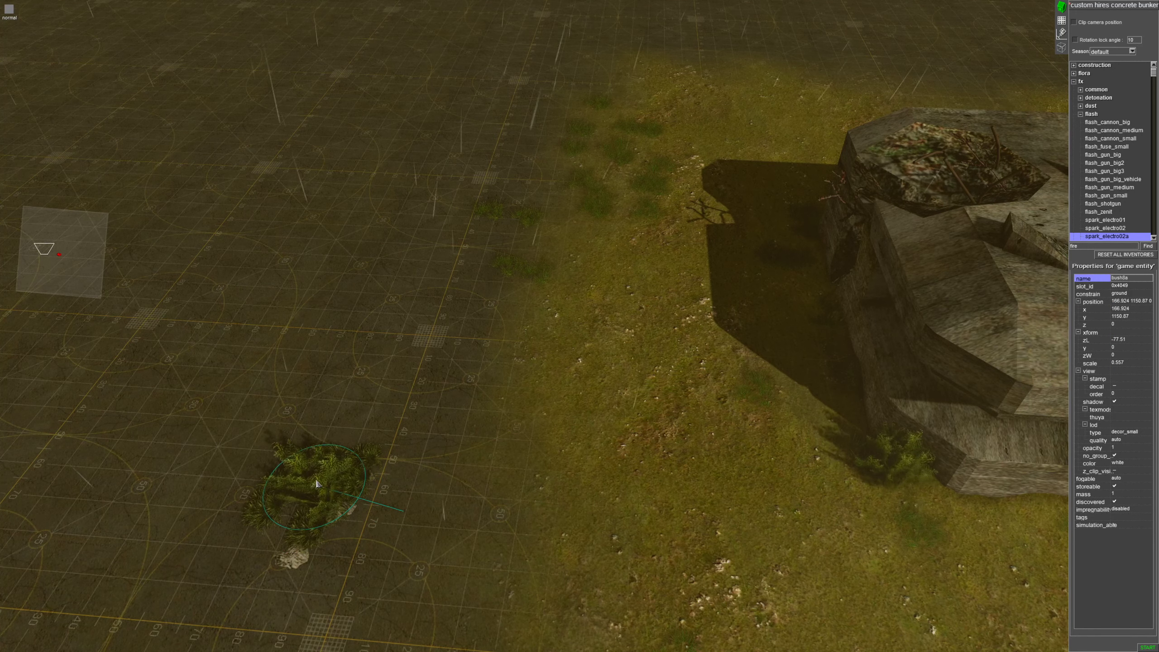
{"action": "key", "text": "ctrl+c"}
{"action": "key", "text": "ctrl+v"}
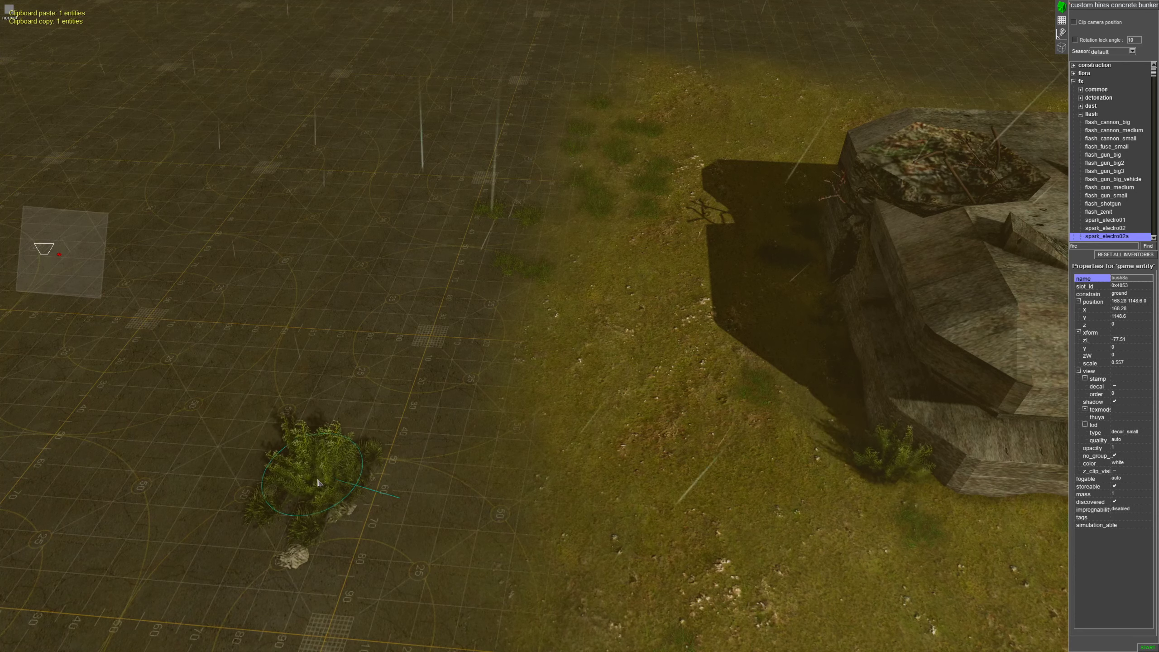
{"action": "right_click_drag", "start_coordinate": [346, 450], "coordinate": [336, 471]}
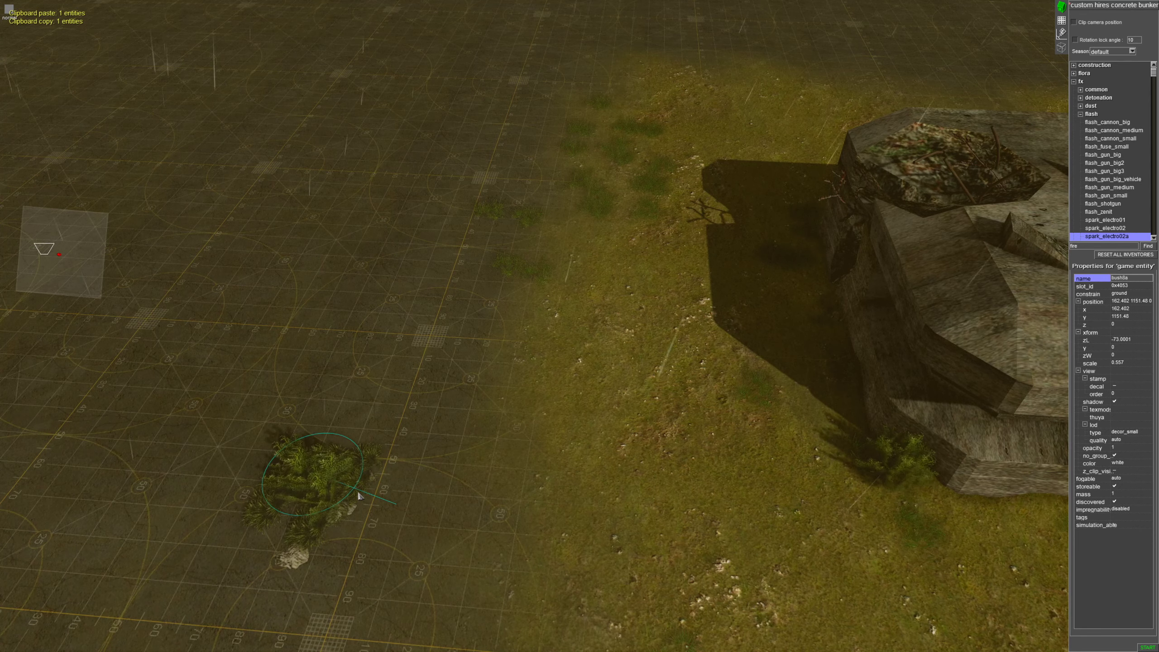
{"action": "middle_click_drag", "start_coordinate": [358, 494], "coordinate": [447, 449]}
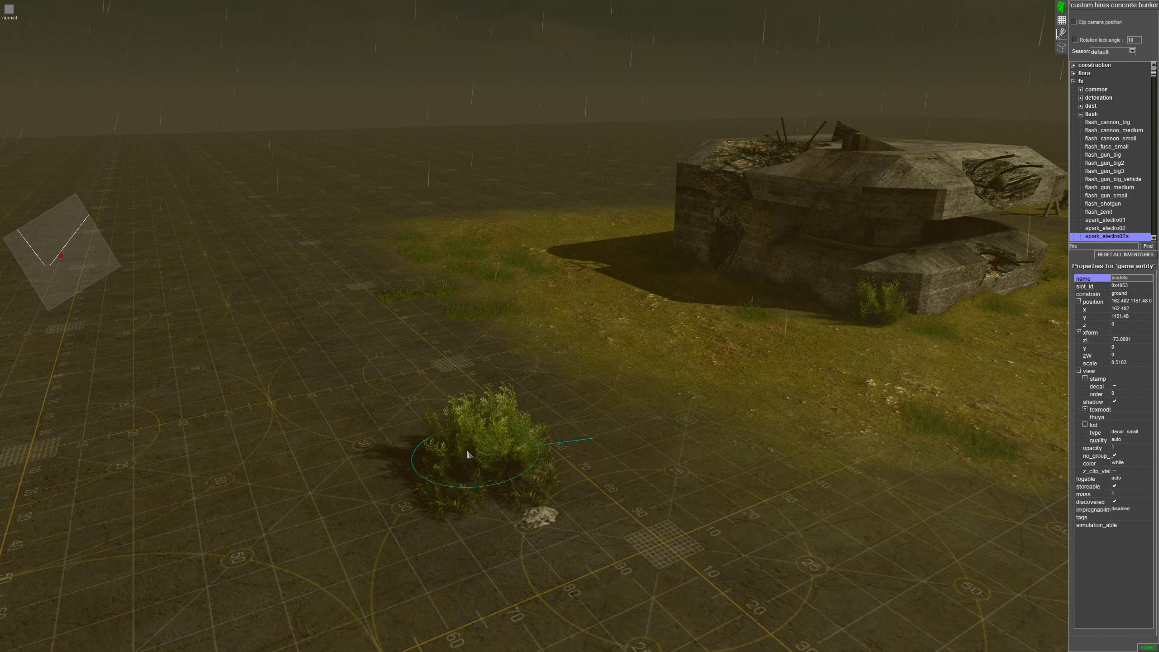
{"action": "left_click_drag", "start_coordinate": [468, 451], "coordinate": [503, 456], "text": "alt"}
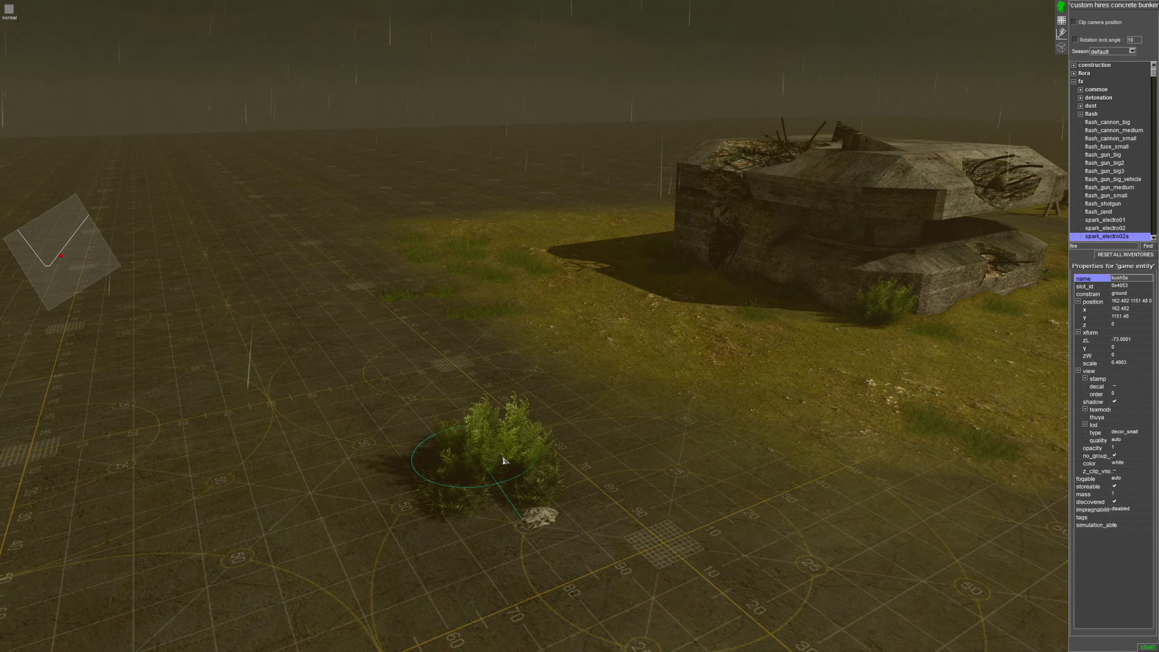
{"action": "left_click_drag", "start_coordinate": [484, 459], "coordinate": [491, 461], "text": "alt"}
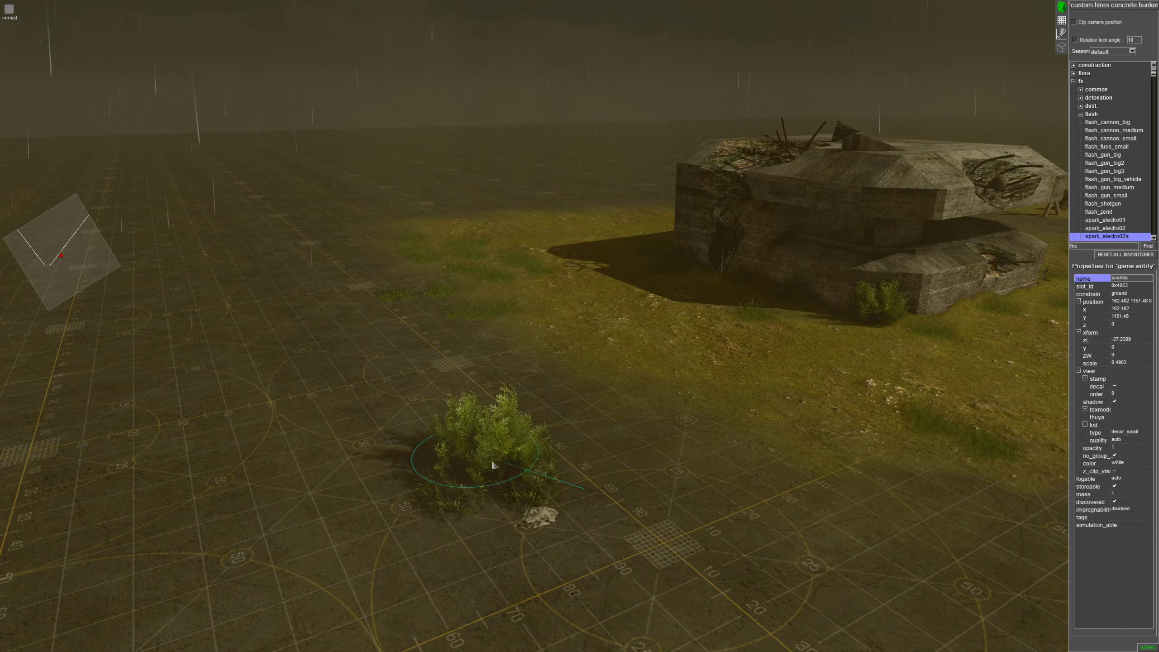
Move the grass3 tuft from the clump to the base of the bunker's front corner, beside the bushes
{"action": "middle_click_drag", "start_coordinate": [544, 483], "coordinate": [525, 513]}
{"action": "left_click", "coordinate": [417, 547]}
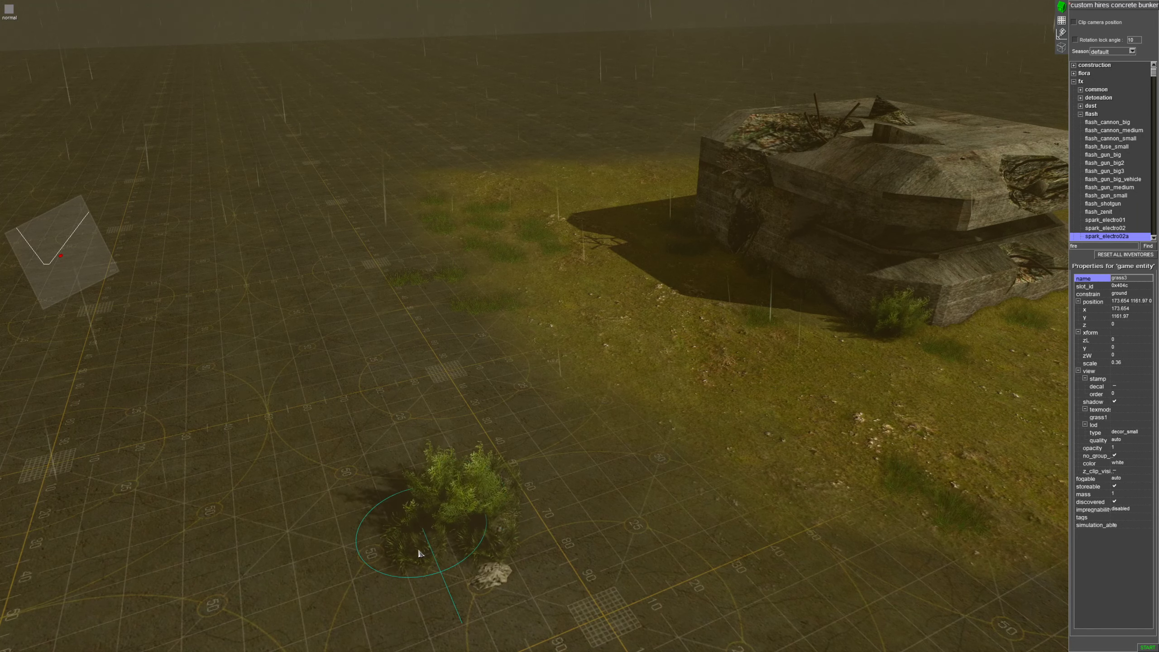
{"action": "left_click_drag", "start_coordinate": [458, 573], "coordinate": [934, 342]}
{"action": "key", "text": "Right"}
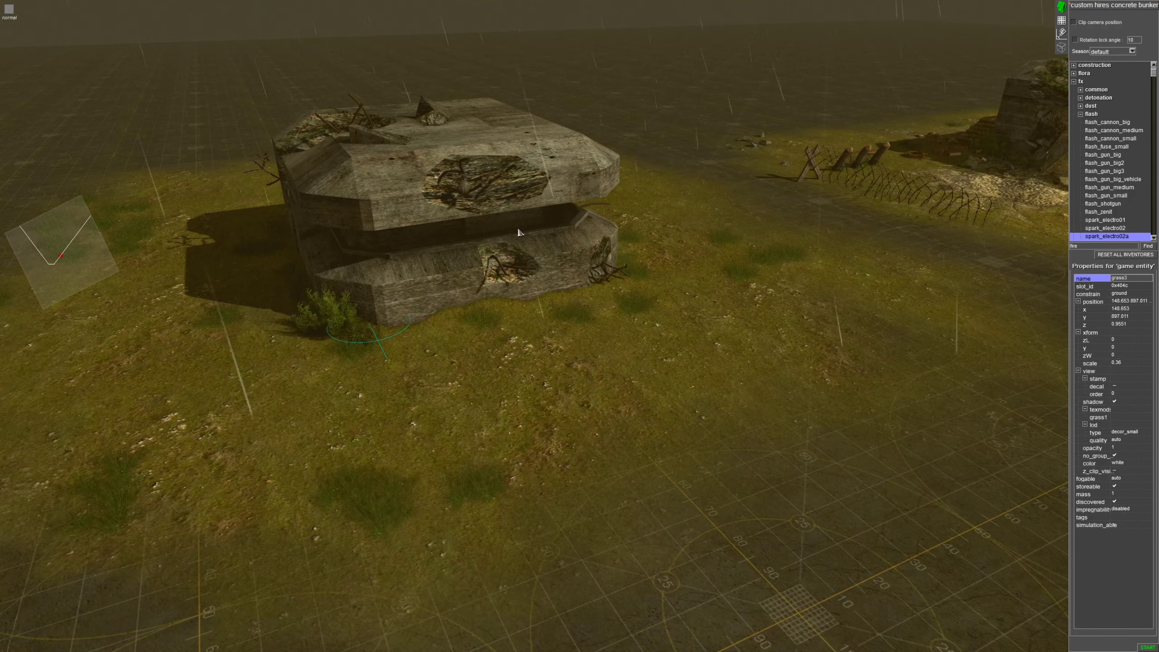
{"action": "mouse_move", "coordinate": [516, 1]}
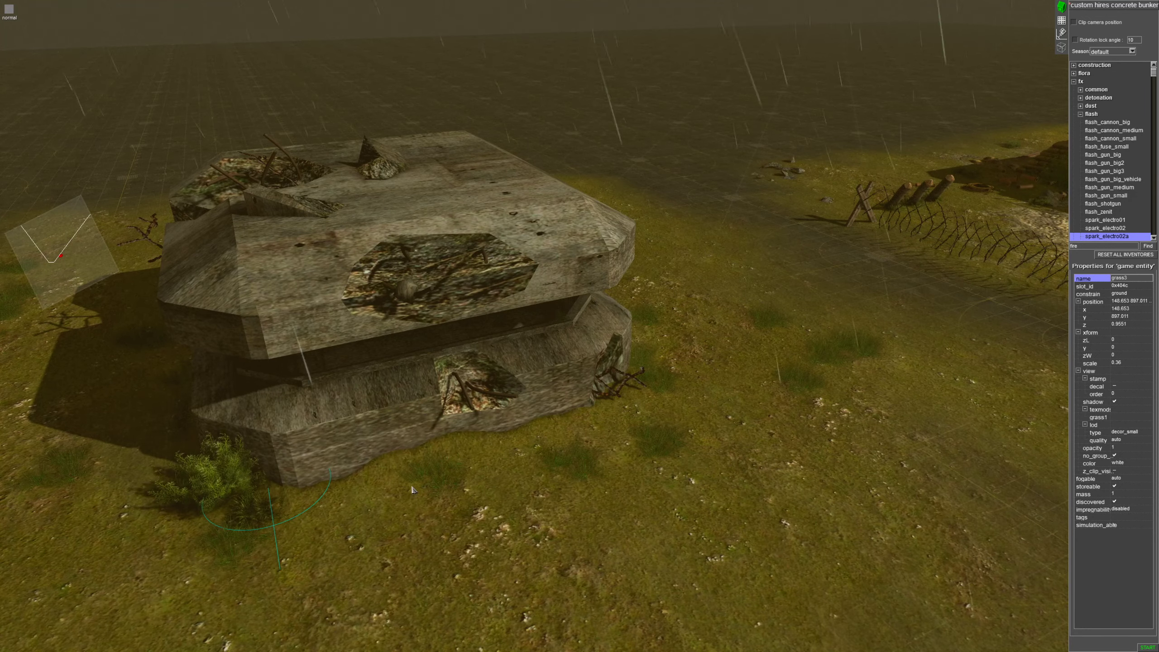
Paste copies of the grass3 tuft along the base of the bunker's front wall below the firing slit
{"action": "key", "text": "ctrl+v"}
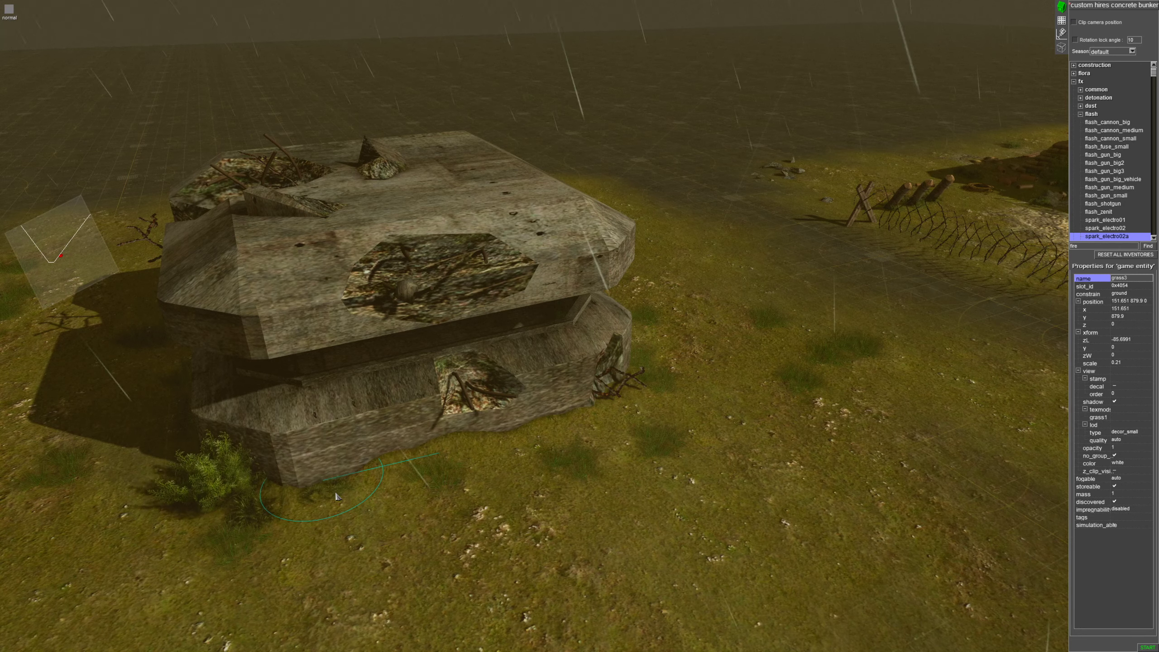
{"action": "key", "text": "ctrl+v"}
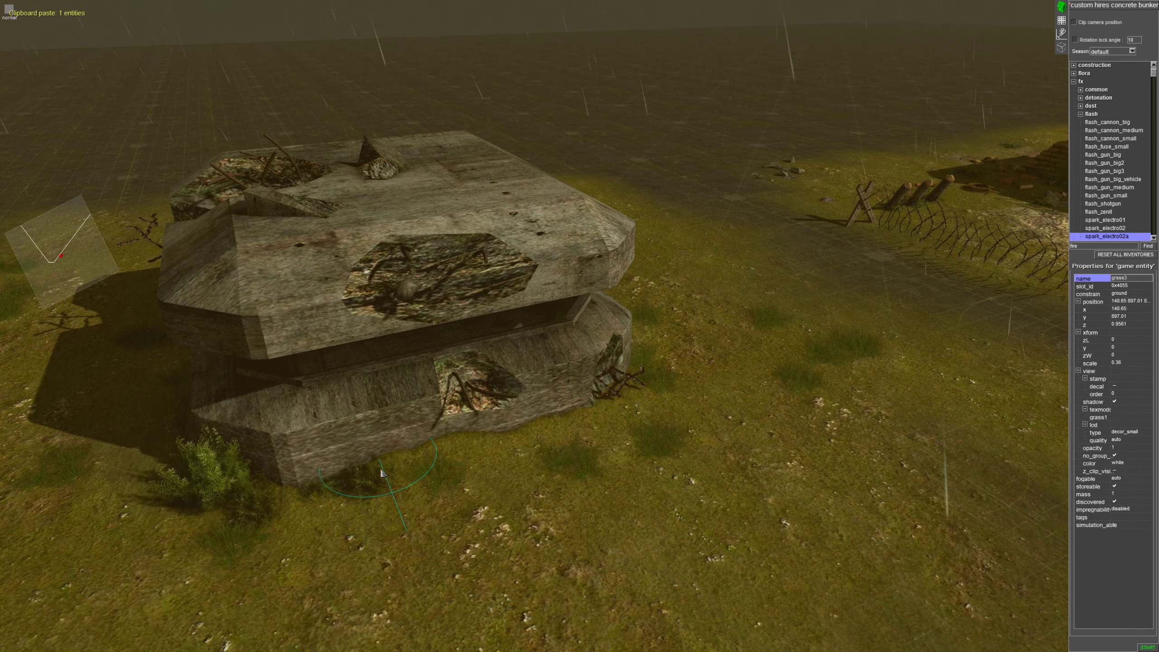
{"action": "key", "text": "ctrl+v"}
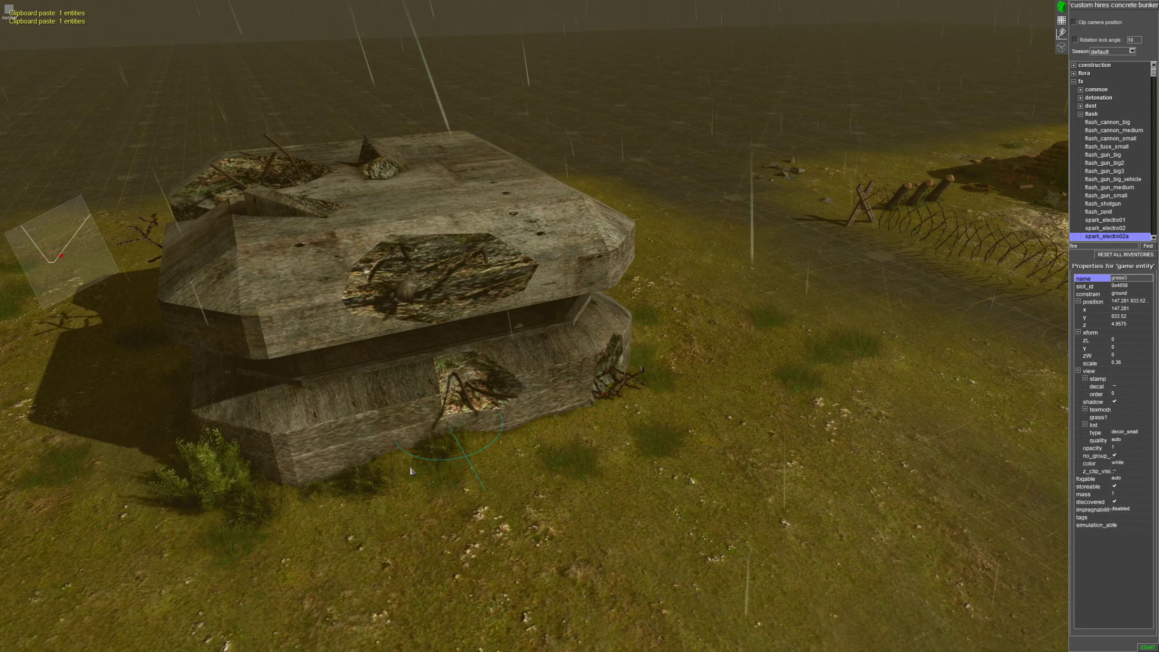
{"action": "key", "text": "ctrl+v"}
Paste more grass3 tufts around the damaged front corner and along the base of the sunlit side wall
{"action": "middle_click_drag", "start_coordinate": [654, 448], "coordinate": [488, 392]}
{"action": "key", "text": "ctrl+v"}
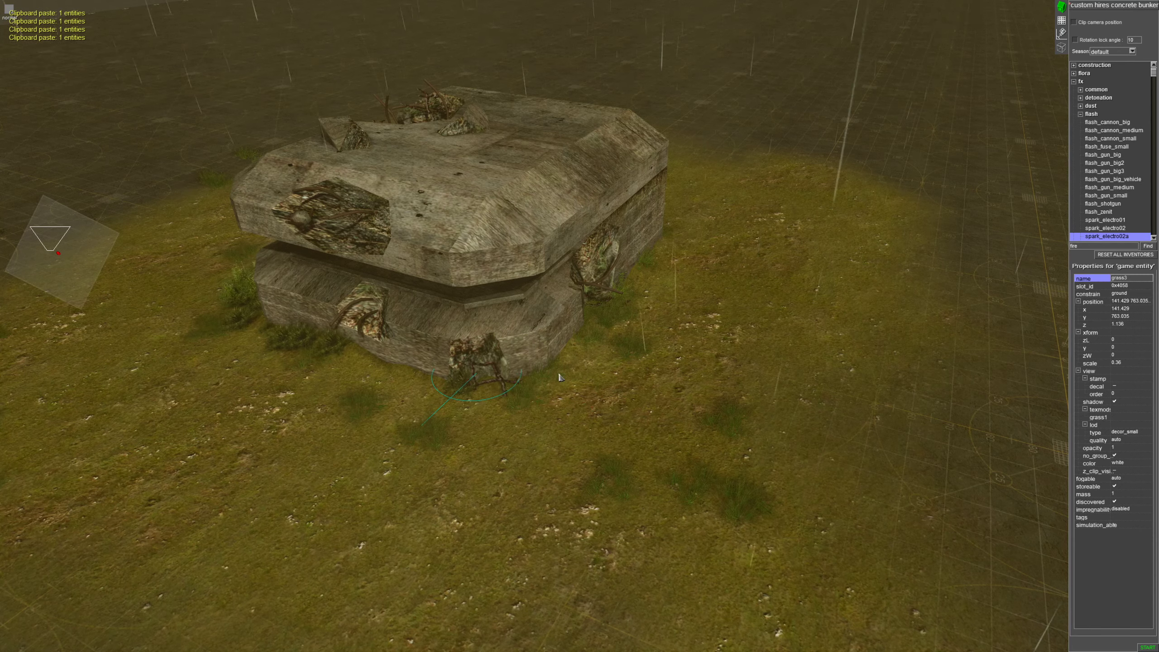
{"action": "key", "text": "ctrl+v"}
{"action": "middle_click_drag", "start_coordinate": [619, 354], "coordinate": [615, 335]}
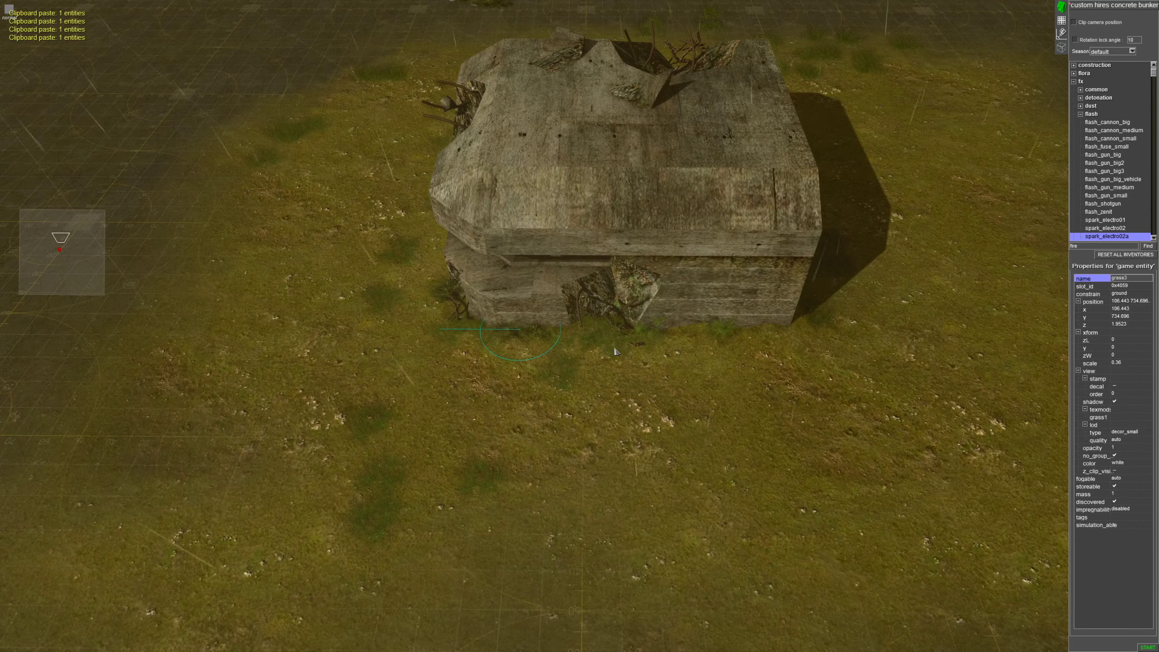
{"action": "key", "text": "ctrl+v"}
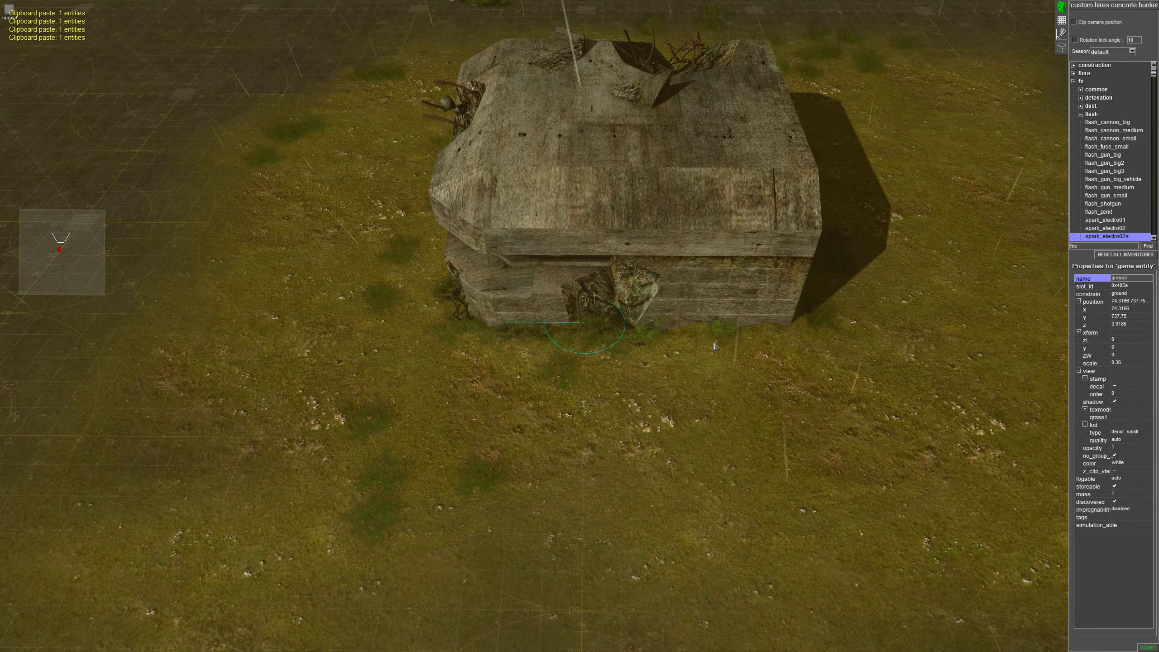
Paste grass3 tufts around the rear corner and along the base of the shaded rear wall on both sides of the doorway
{"action": "middle_click_drag", "start_coordinate": [749, 348], "coordinate": [604, 402]}
{"action": "key", "text": "ctrl+v"}
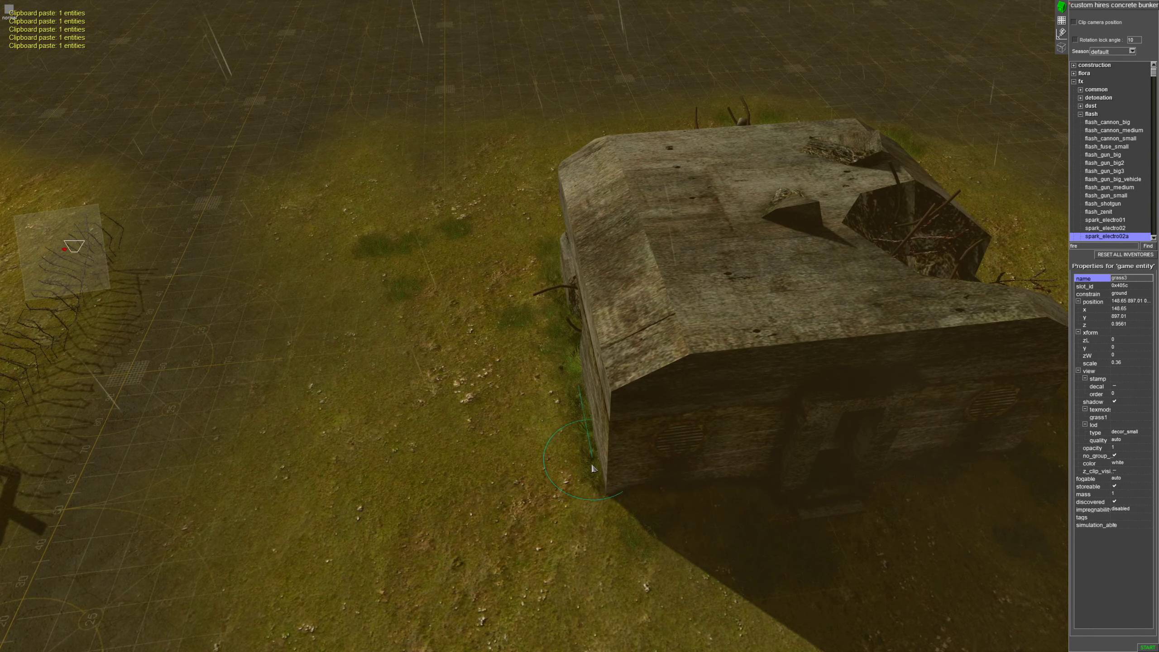
{"action": "key", "text": "ctrl+v"}
{"action": "left_click_drag", "start_coordinate": [634, 505], "coordinate": [617, 487]}
{"action": "key", "text": "ctrl+v"}
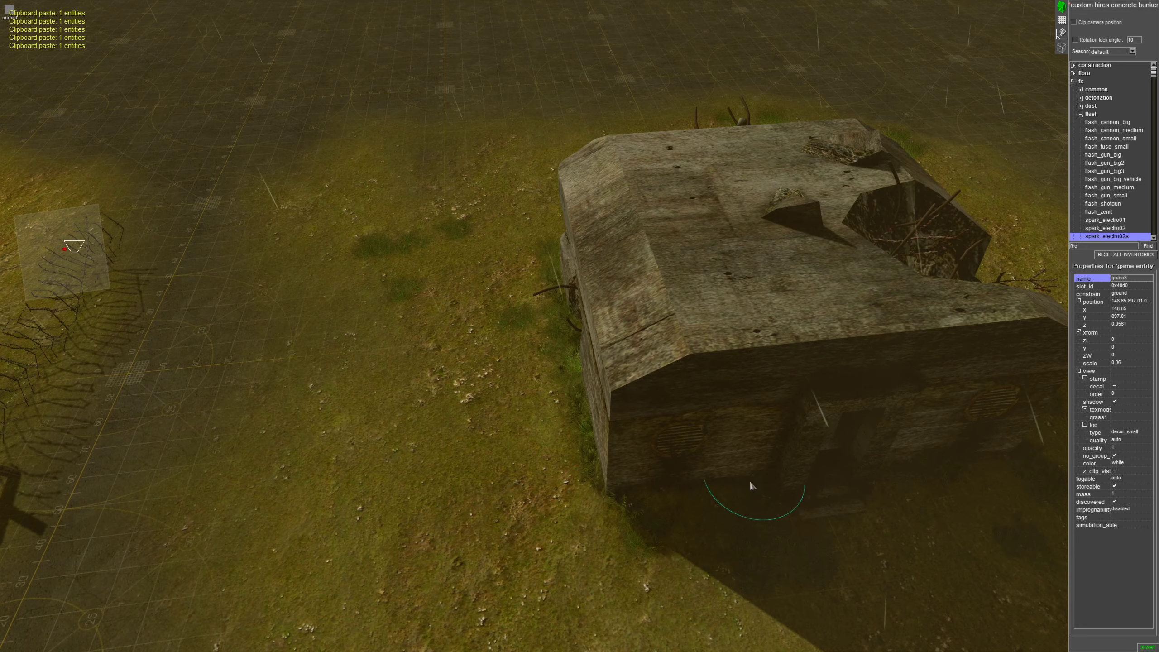
{"action": "middle_click_drag", "start_coordinate": [776, 525], "coordinate": [668, 472]}
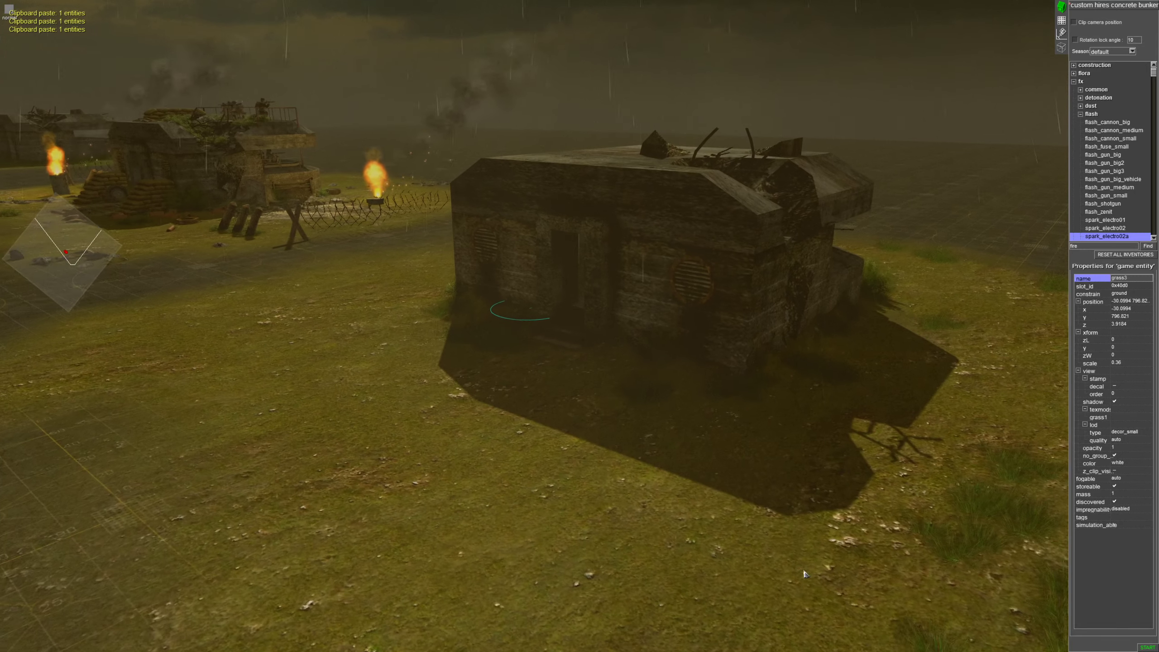
{"action": "key", "text": "ctrl+v"}
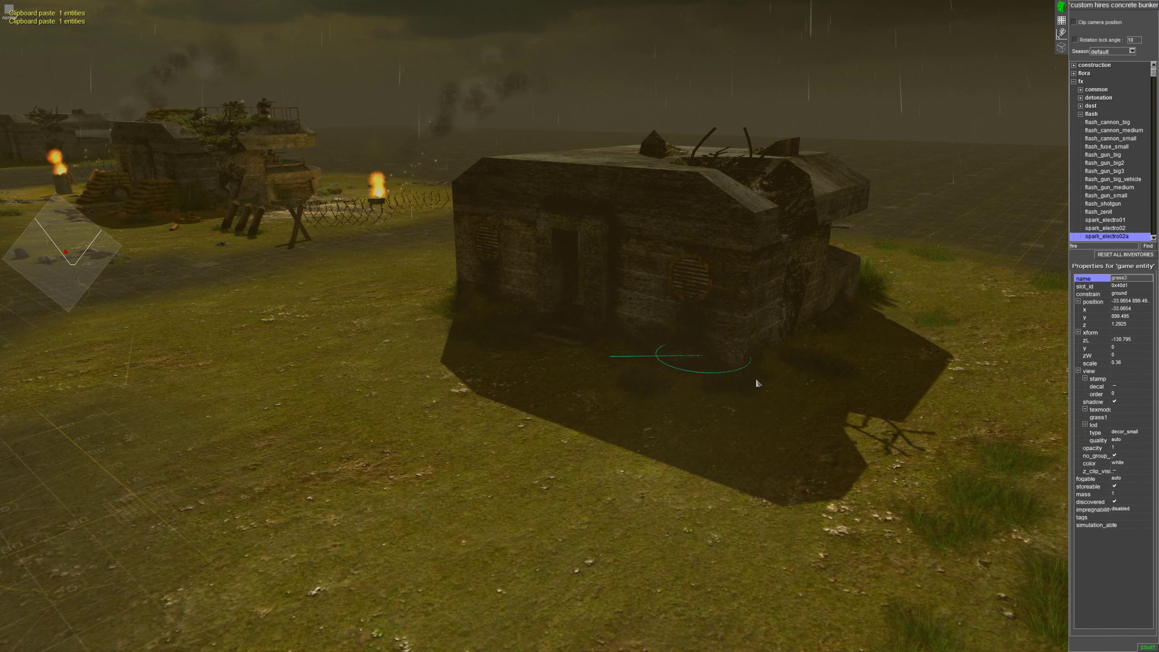
Paste grass3 tufts along the base of the shaded, breached side wall and at the bunker's front corner
{"action": "middle_click_drag", "start_coordinate": [755, 377], "coordinate": [643, 405]}
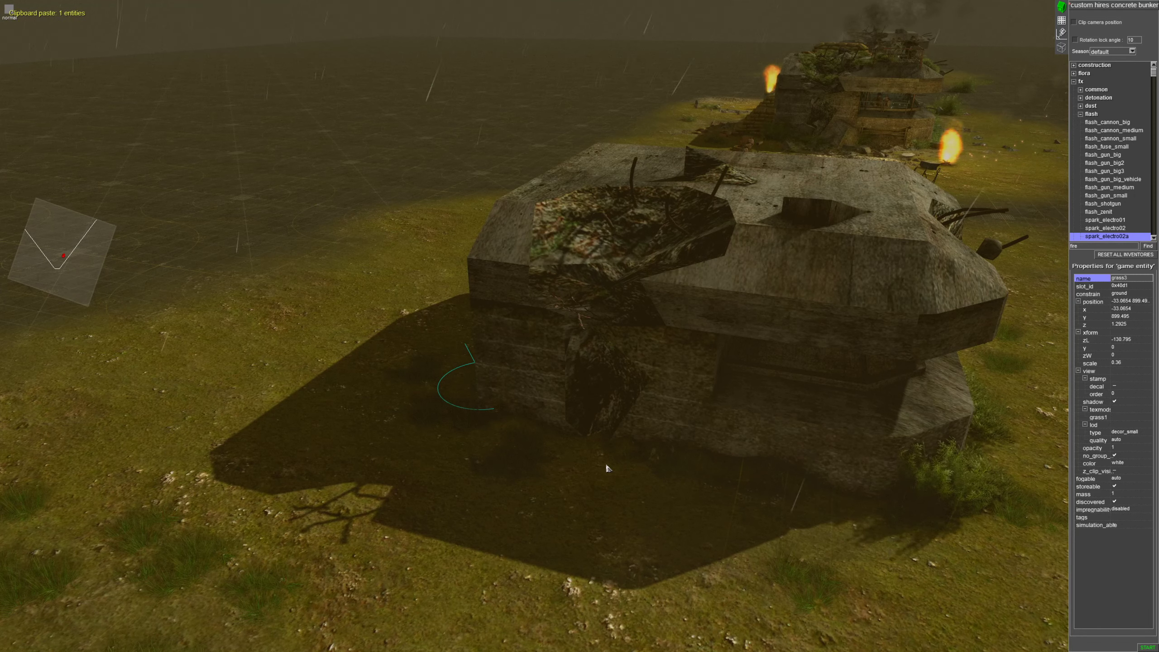
{"action": "key", "text": "ctrl+v"}
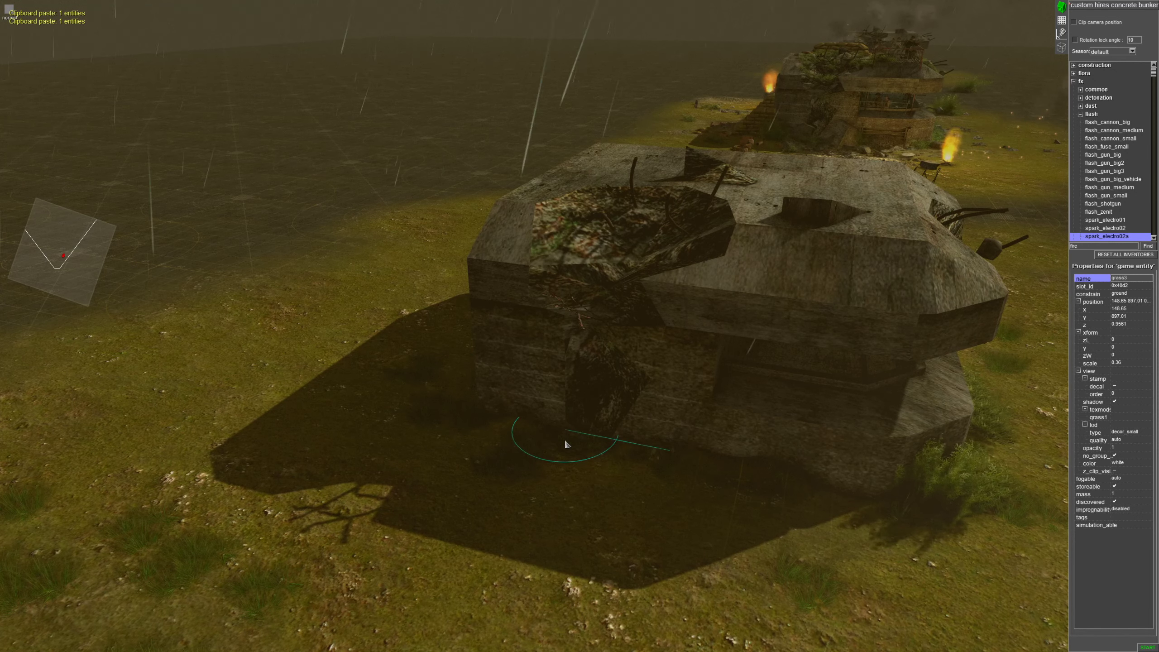
{"action": "key", "text": "ctrl+v"}
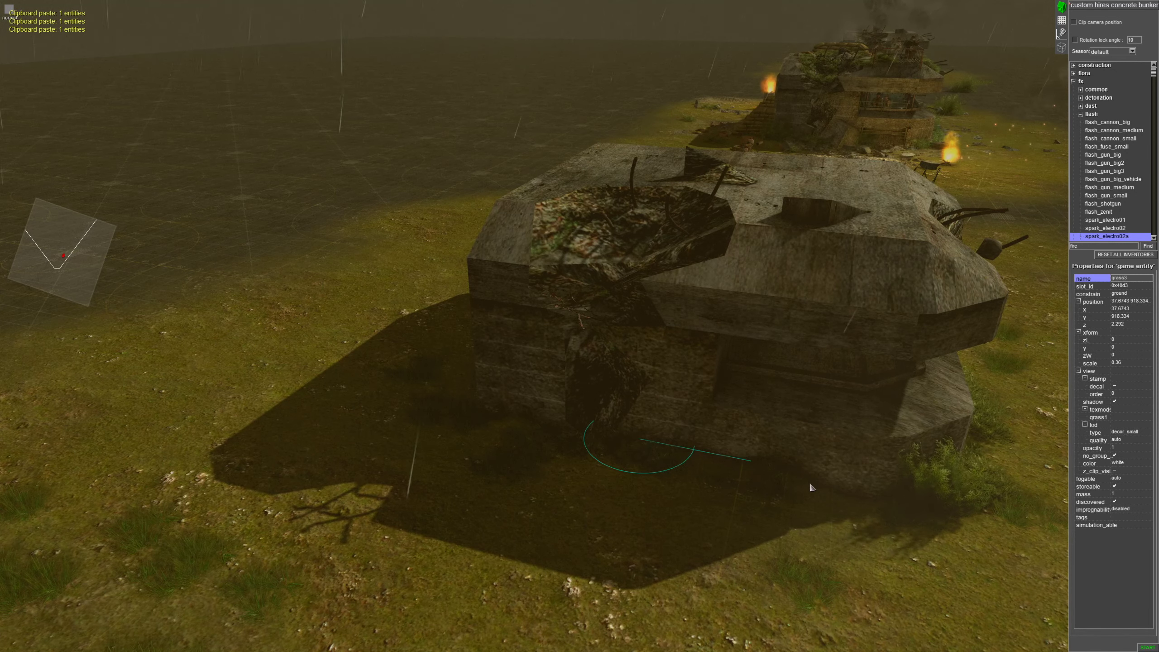
{"action": "key", "text": "ctrl+v"}
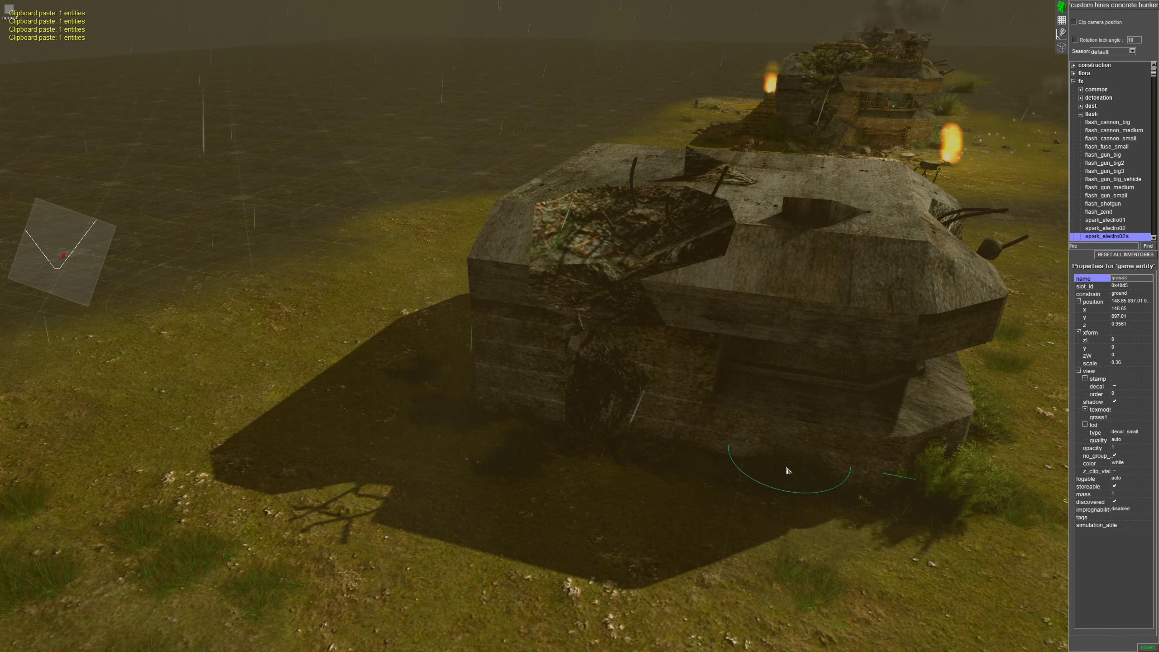
{"action": "key", "text": "ctrl+v"}
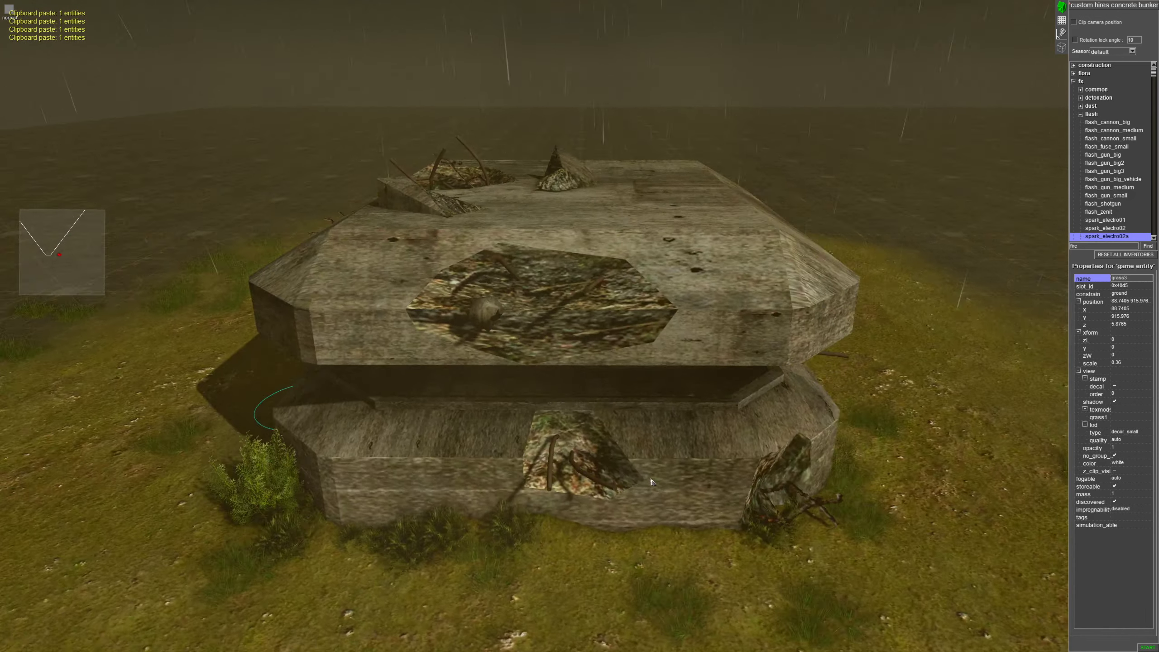
{"action": "scroll", "coordinate": [652, 481], "scroll_direction": "down", "scroll_amount": 5}
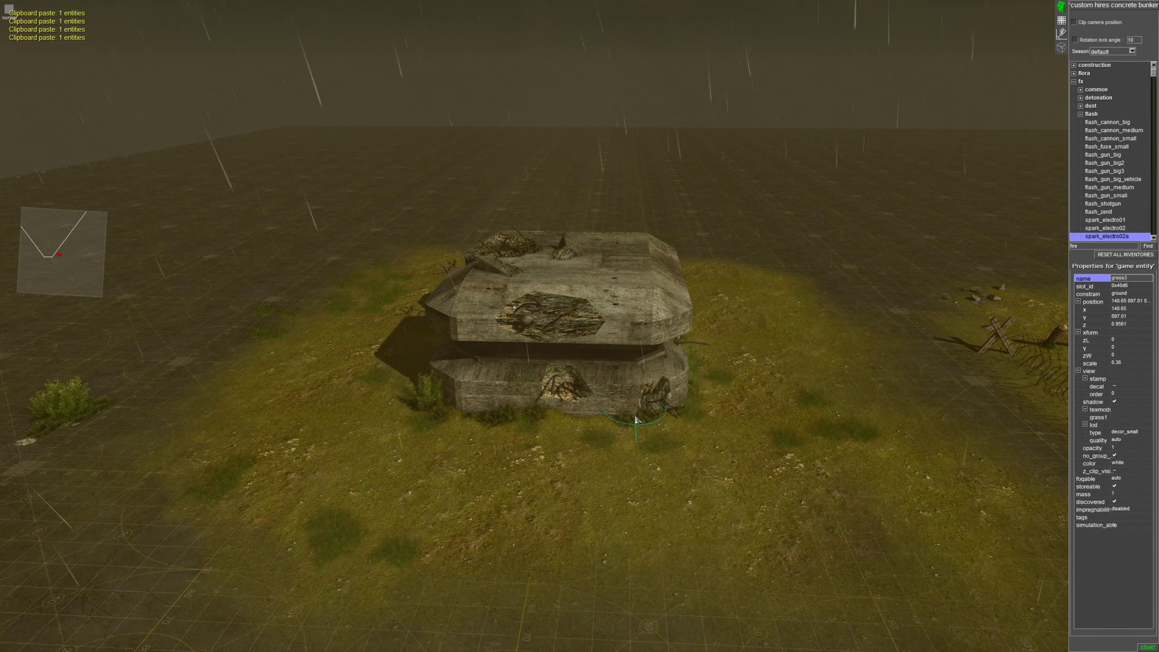
Copy the ten-entity clump of bushes, grass and rock beside the terrain patch and paste it at the base of the sunlit side wall
{"action": "mouse_move", "coordinate": [724, 436]}
{"action": "middle_mouse_down"}
{"action": "mouse_move", "coordinate": [620, 433]}
{"action": "mouse_move", "coordinate": [708, 405]}
{"action": "mouse_move", "coordinate": [884, 406]}
{"action": "mouse_move", "coordinate": [470, 467]}
{"action": "mouse_move", "coordinate": [859, 423]}
{"action": "mouse_move", "coordinate": [656, 433]}
{"action": "mouse_move", "coordinate": [731, 440]}
{"action": "middle_mouse_up"}
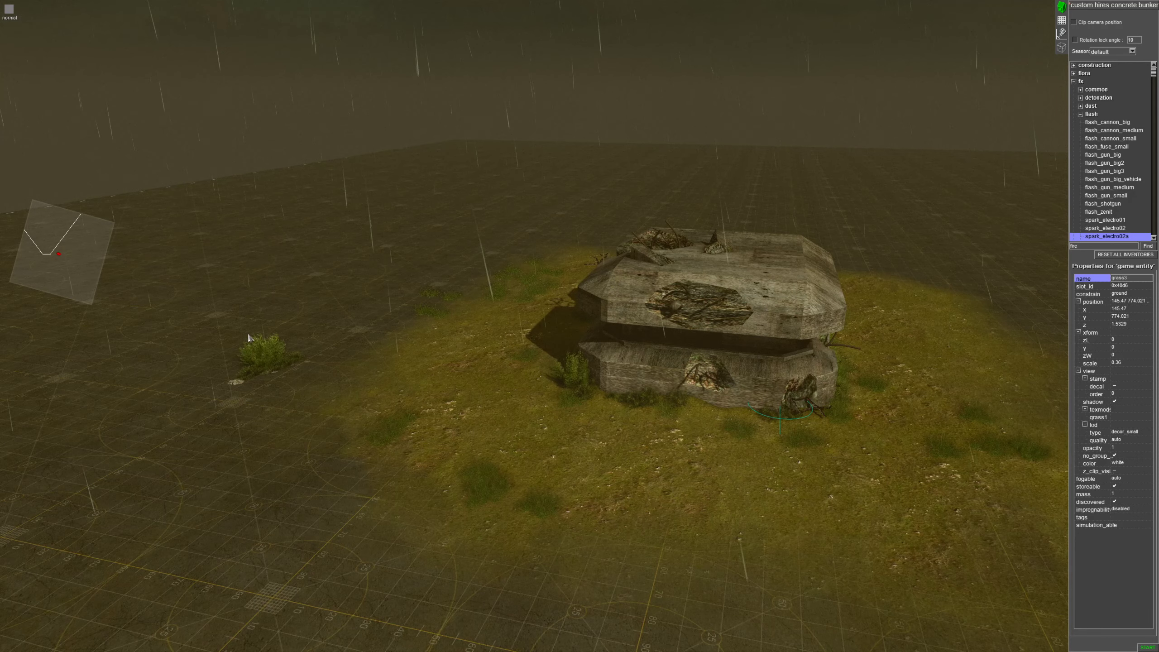
{"action": "left_click_drag", "start_coordinate": [301, 392], "coordinate": [300, 389]}
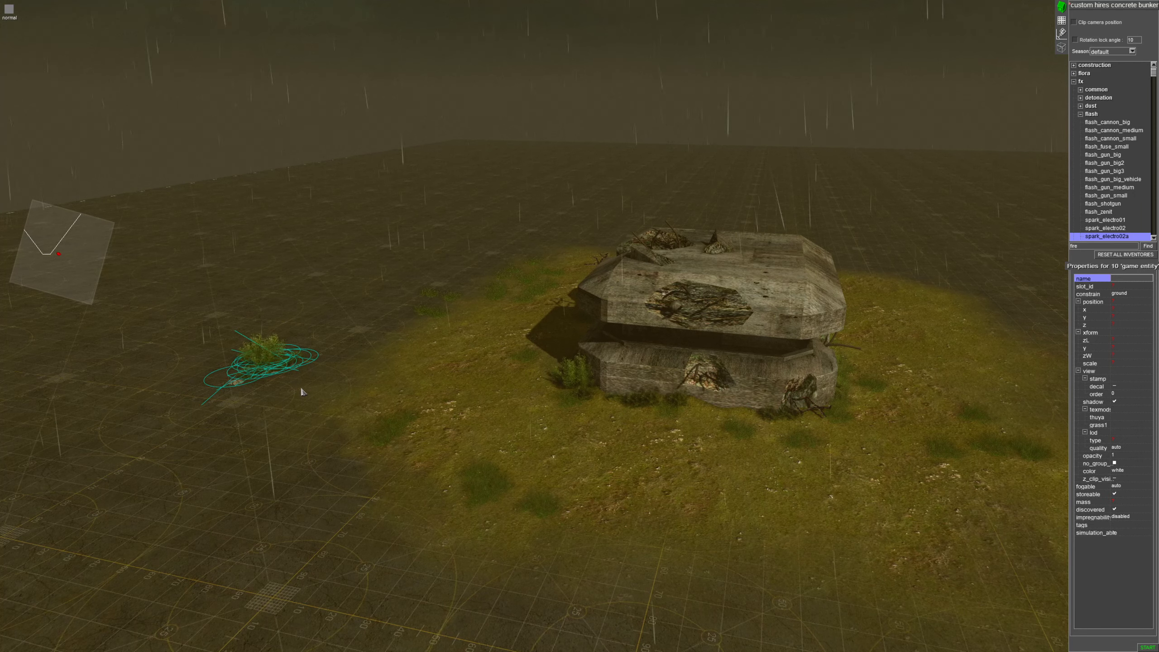
{"action": "key", "text": "ctrl+c"}
{"action": "key", "text": "ctrl+v"}
{"action": "middle_click_drag", "start_coordinate": [873, 370], "coordinate": [737, 435]}
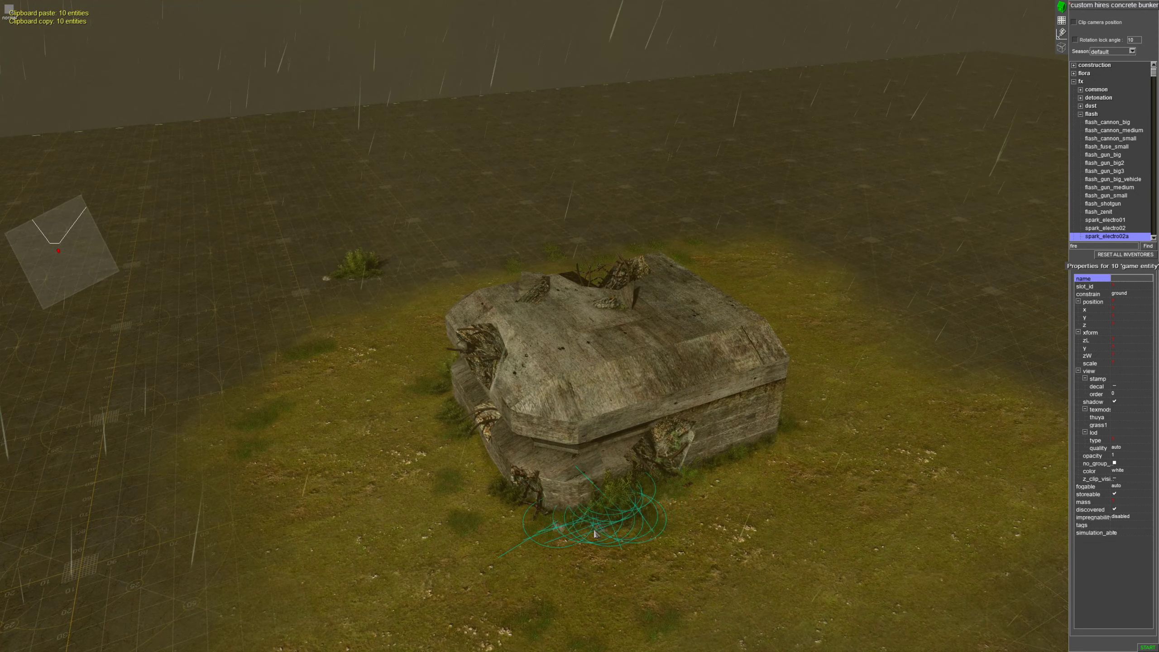
{"action": "left_click", "coordinate": [694, 487]}
{"action": "middle_click_drag", "start_coordinate": [821, 465], "coordinate": [590, 402]}
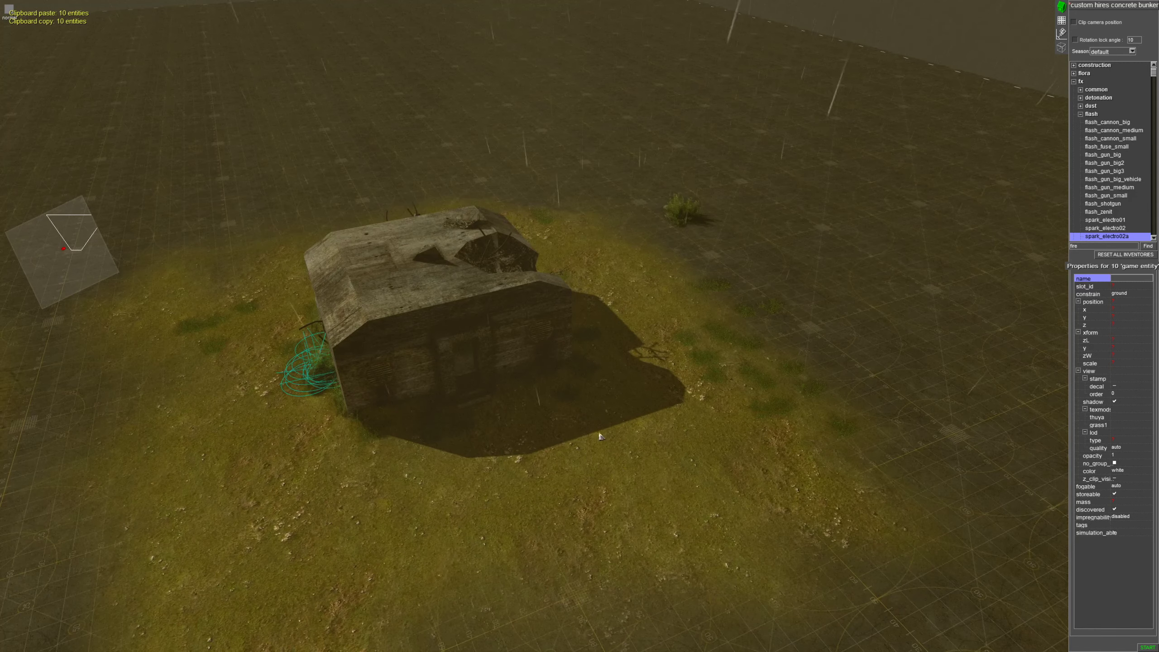
Paste copies of the bush clump against the shaded rear wall and at the base of the breached side wall
{"action": "key", "text": "ctrl+v"}
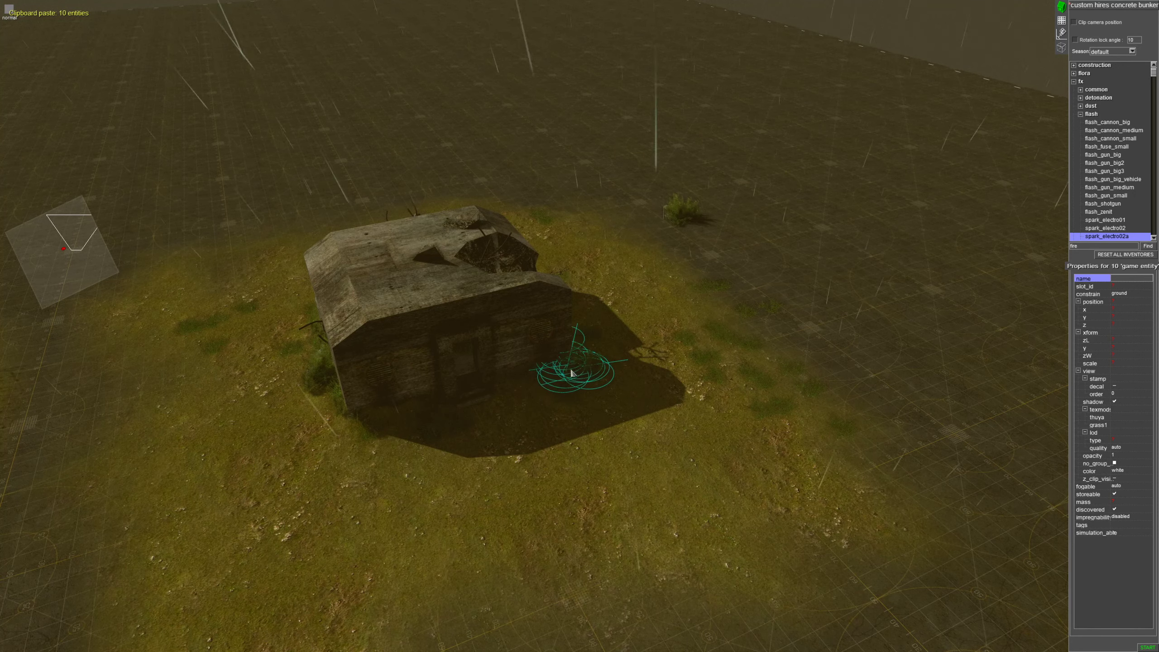
{"action": "mouse_move", "coordinate": [419, 406]}
{"action": "middle_mouse_down"}
{"action": "mouse_move", "coordinate": [509, 414]}
{"action": "mouse_move", "coordinate": [598, 327]}
{"action": "middle_mouse_up"}
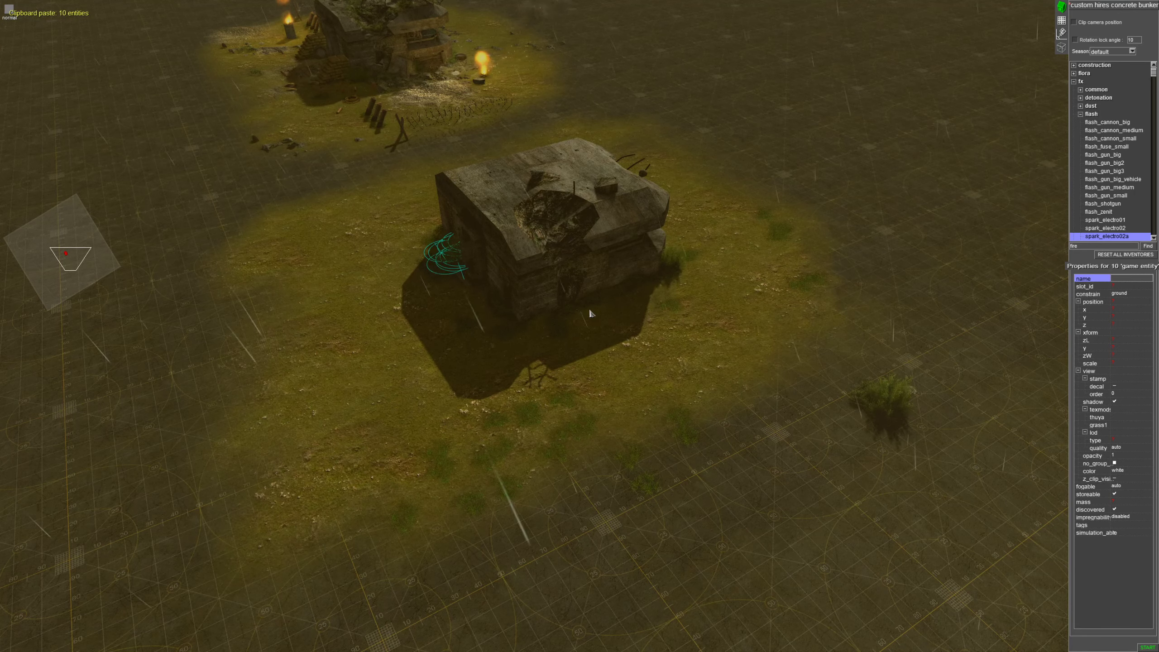
{"action": "key", "text": "ctrl+v"}
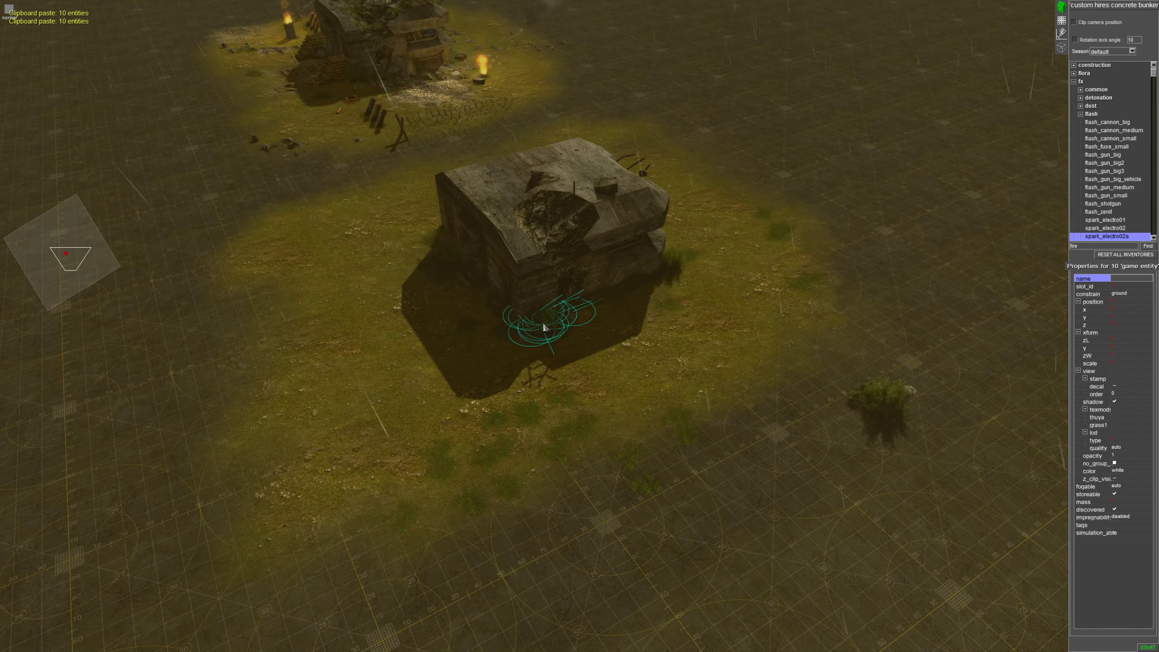
{"action": "left_click", "coordinate": [766, 369]}
Move the original bush clump onto the grass outside the bunker's shadow, and paste two more copies behind and in front of the bunker
{"action": "middle_click_drag", "start_coordinate": [767, 370], "coordinate": [447, 337]}
{"action": "middle_click_drag", "start_coordinate": [654, 438], "coordinate": [728, 530]}
{"action": "scroll", "coordinate": [731, 526], "scroll_direction": "up", "scroll_amount": 2}
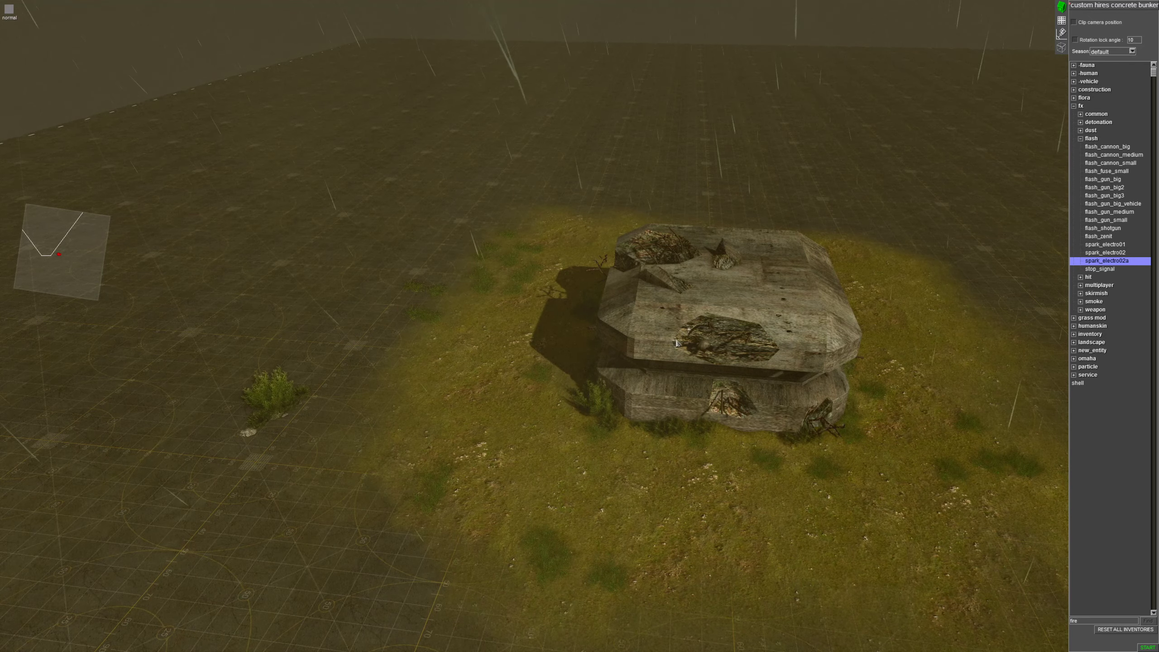
{"action": "middle_click_drag", "start_coordinate": [677, 343], "coordinate": [872, 334]}
{"action": "scroll", "coordinate": [842, 367], "scroll_direction": "up", "scroll_amount": 1}
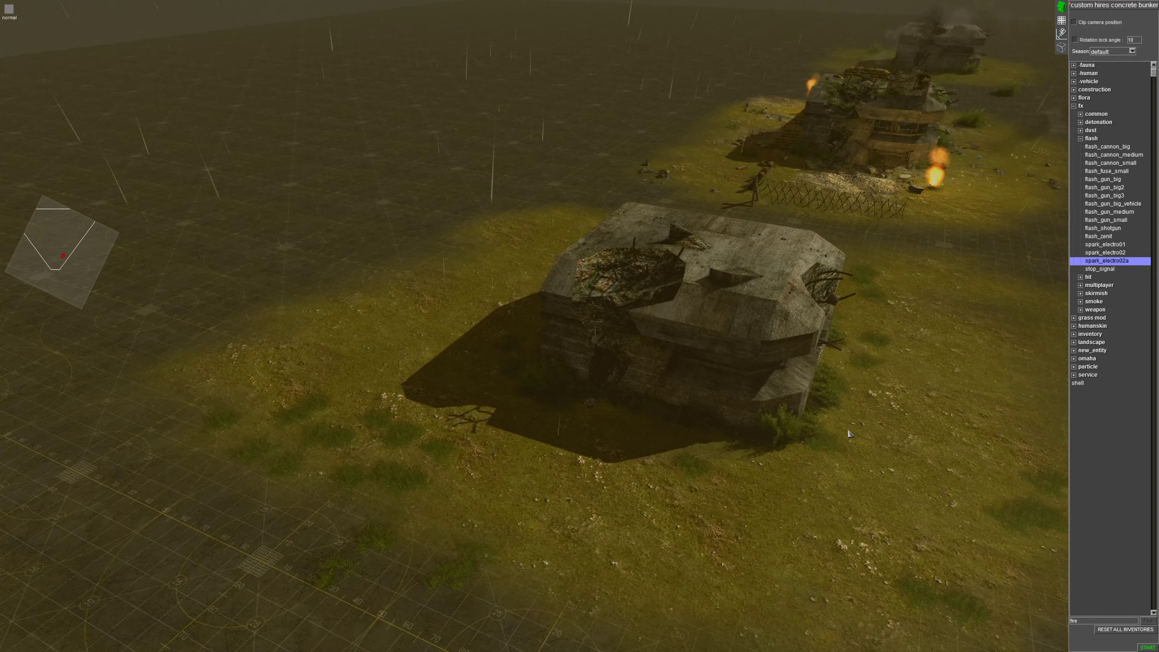
{"action": "middle_click_drag", "start_coordinate": [848, 433], "coordinate": [676, 357]}
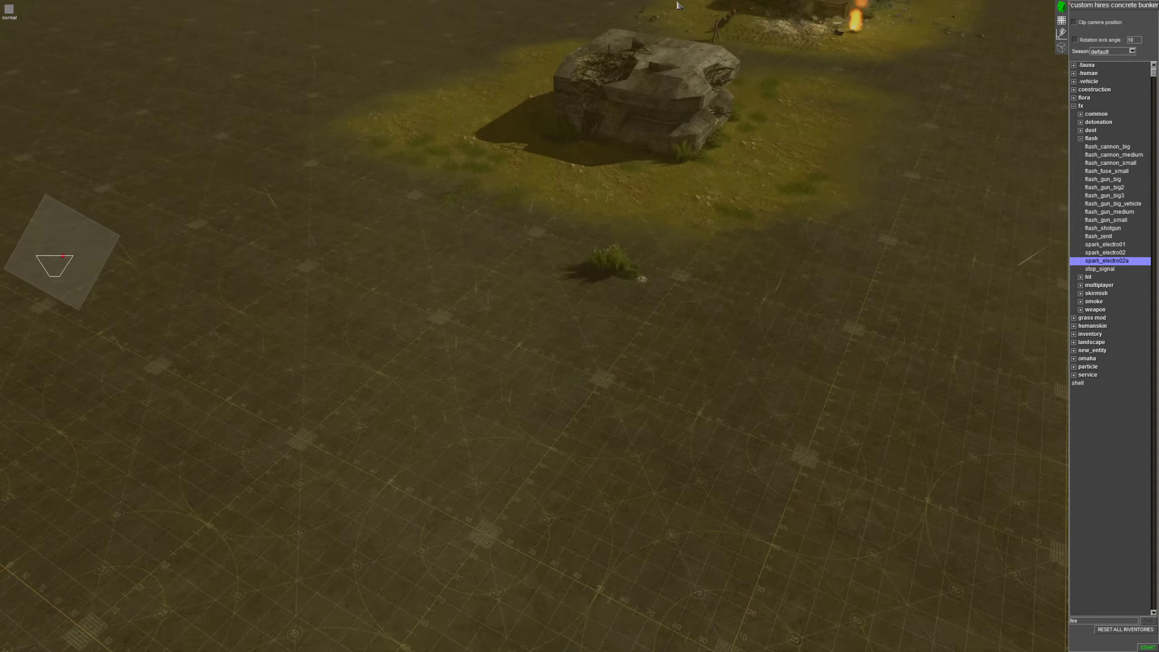
{"action": "left_click_drag", "start_coordinate": [578, 502], "coordinate": [554, 358]}
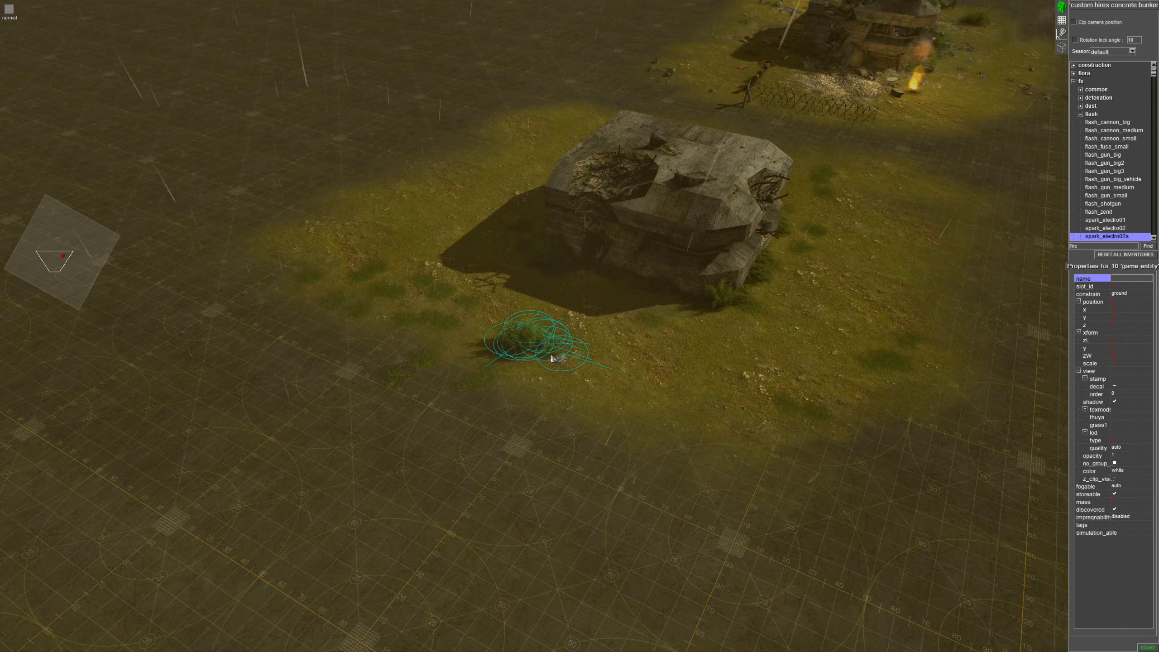
{"action": "key", "text": "ctrl+v"}
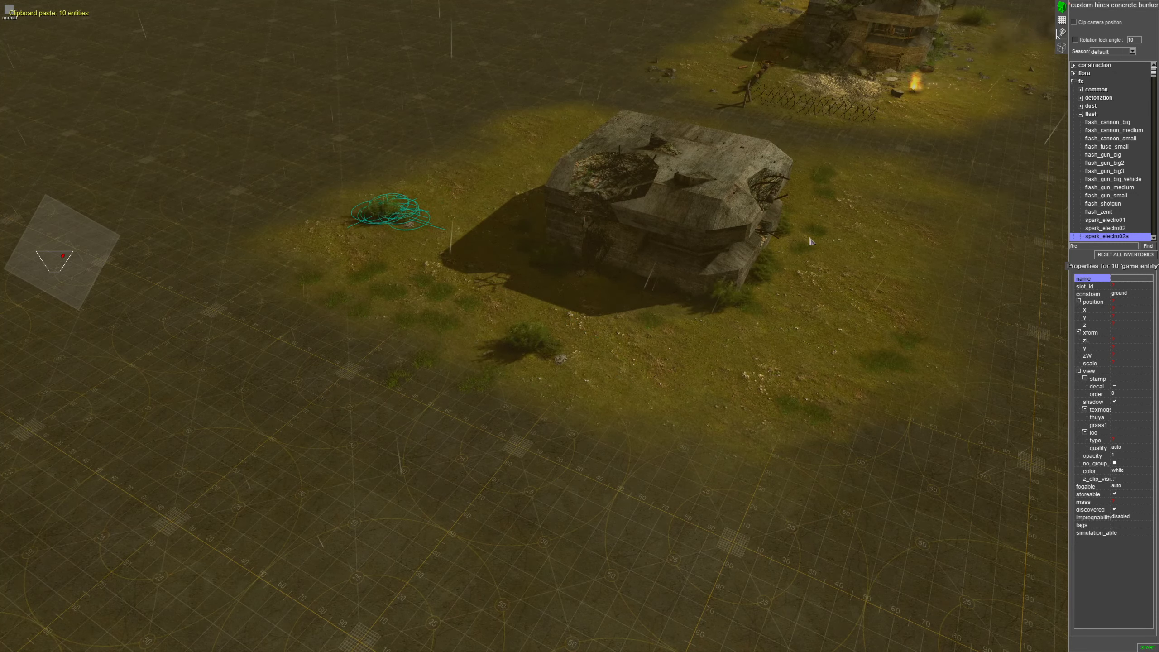
{"action": "key", "text": "ctrl+v"}
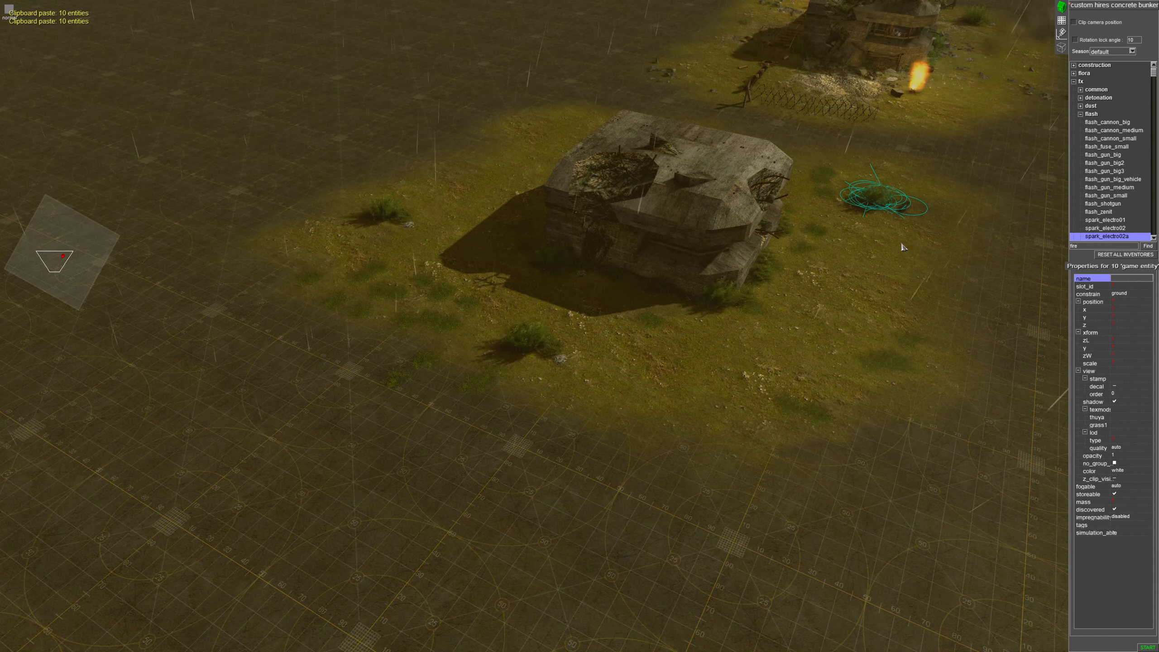
Spread out the clumps on the bunker's shaded side by moving a single bush and a grass3 tuft apart from them
{"action": "middle_click_drag", "start_coordinate": [895, 277], "coordinate": [742, 285]}
{"action": "left_click", "coordinate": [541, 298]}
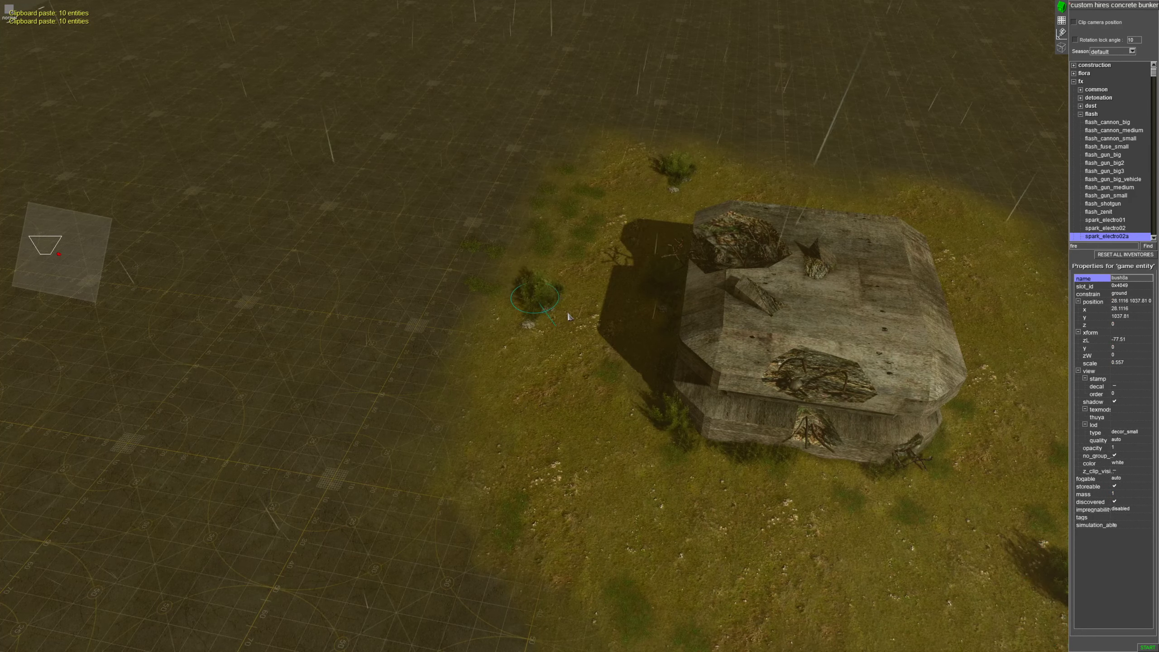
{"action": "left_click_drag", "start_coordinate": [497, 313], "coordinate": [535, 336]}
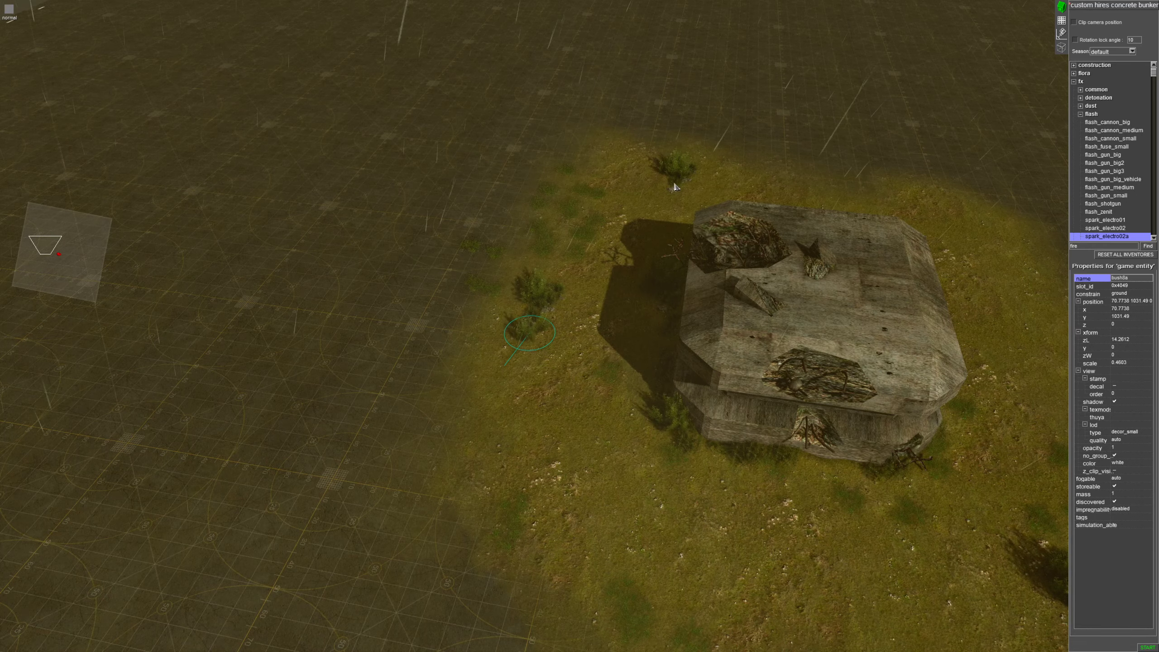
{"action": "left_click_drag", "start_coordinate": [660, 199], "coordinate": [664, 198]}
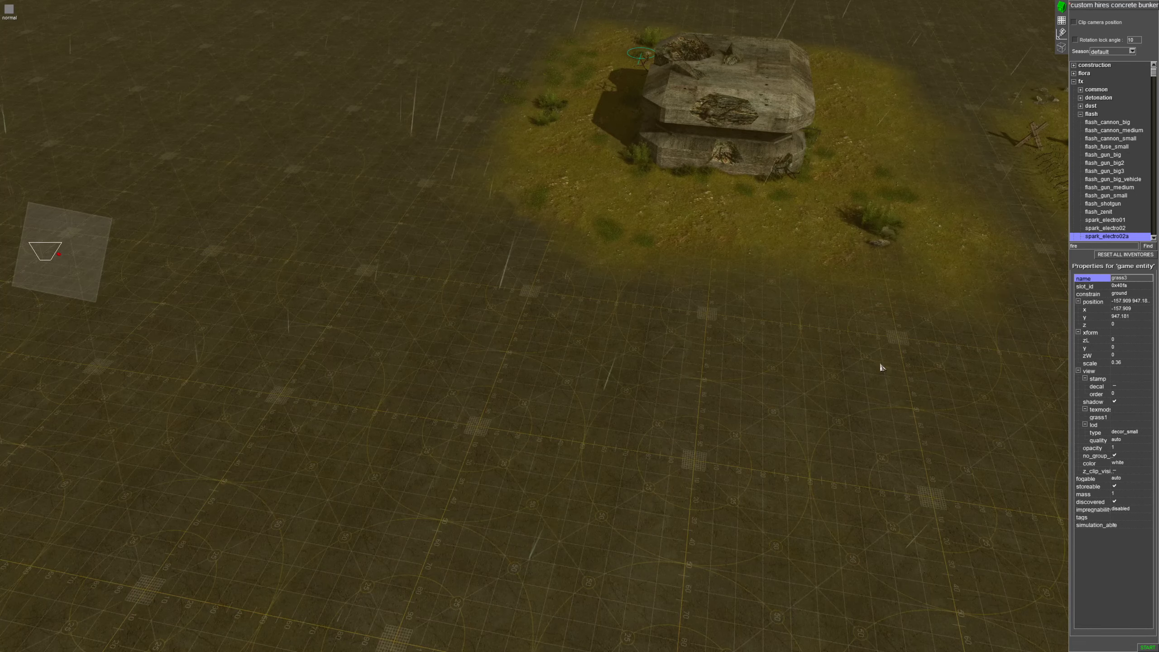
{"action": "middle_click_drag", "start_coordinate": [879, 365], "coordinate": [831, 220]}
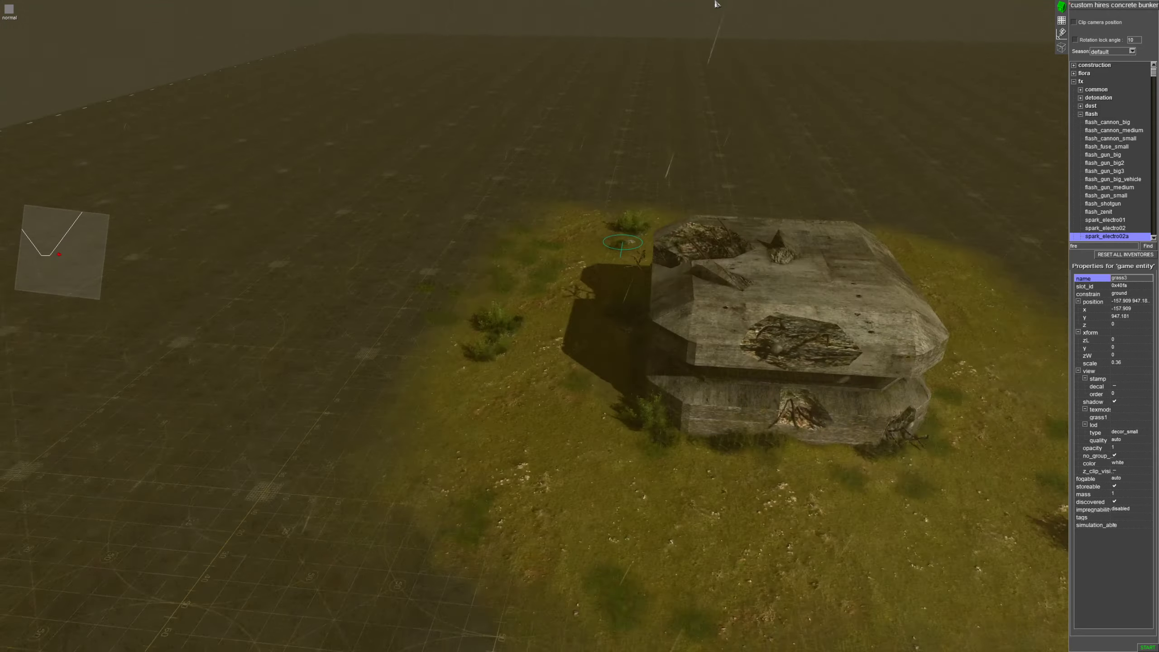
{"action": "left_click", "coordinate": [800, 211]}
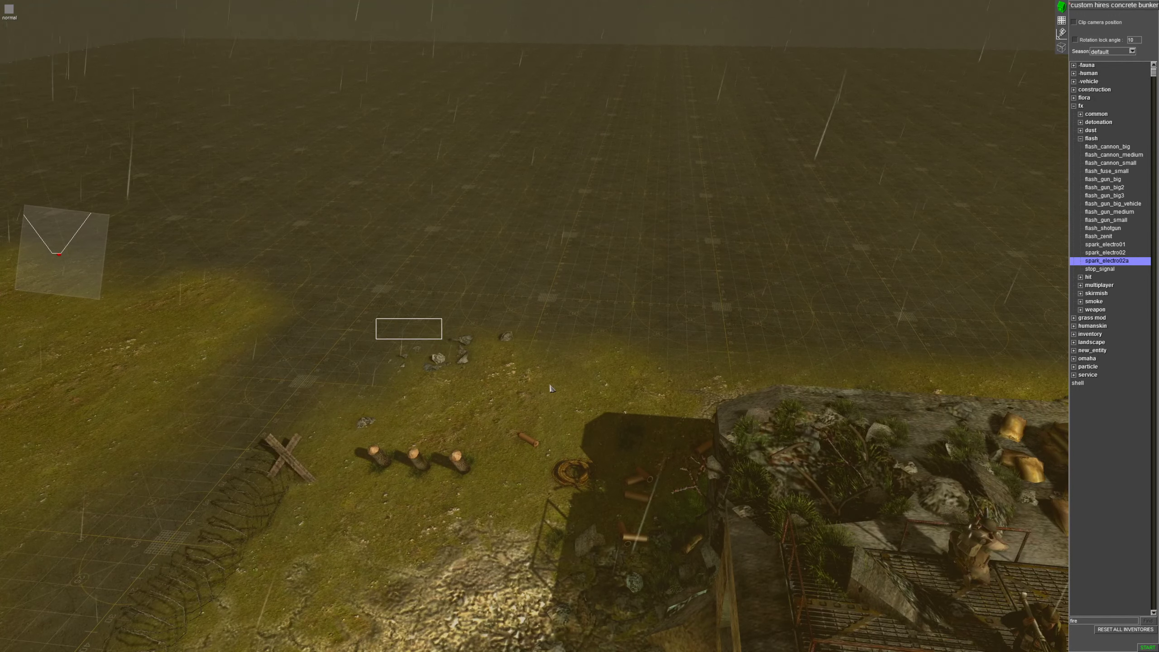
Copy the group of five rocks near the neighbouring bunker's stakes and paste it on the grass beside the sunlit side wall
{"action": "left_click_drag", "start_coordinate": [550, 387], "coordinate": [549, 388]}
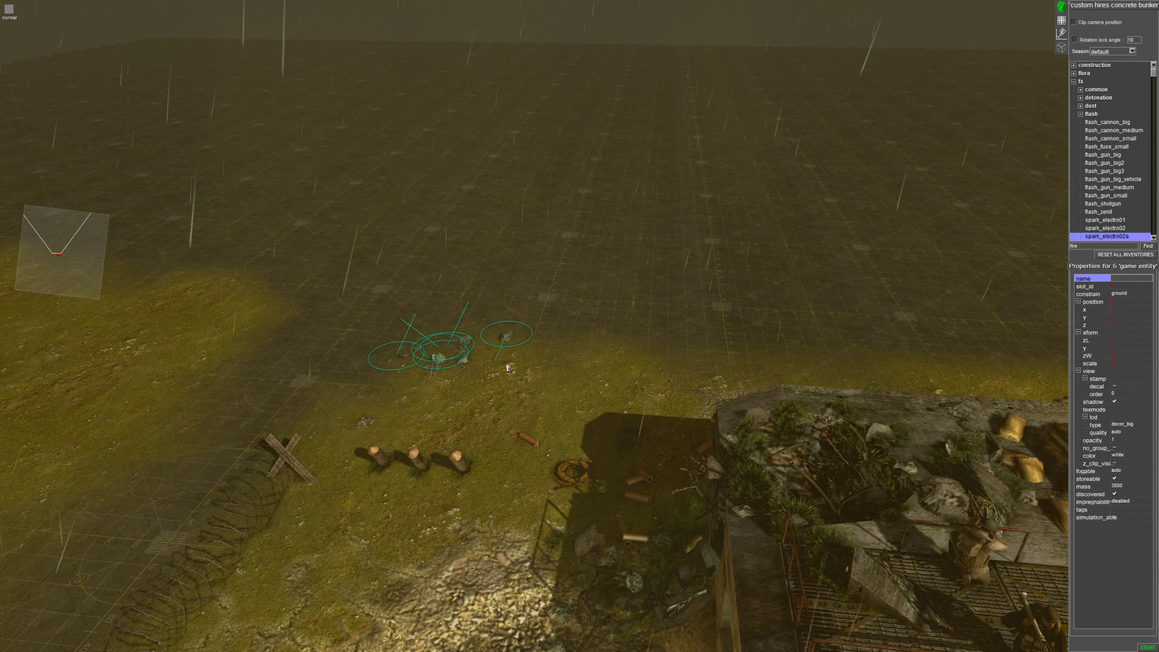
{"action": "left_click_drag", "start_coordinate": [377, 344], "coordinate": [354, 340]}
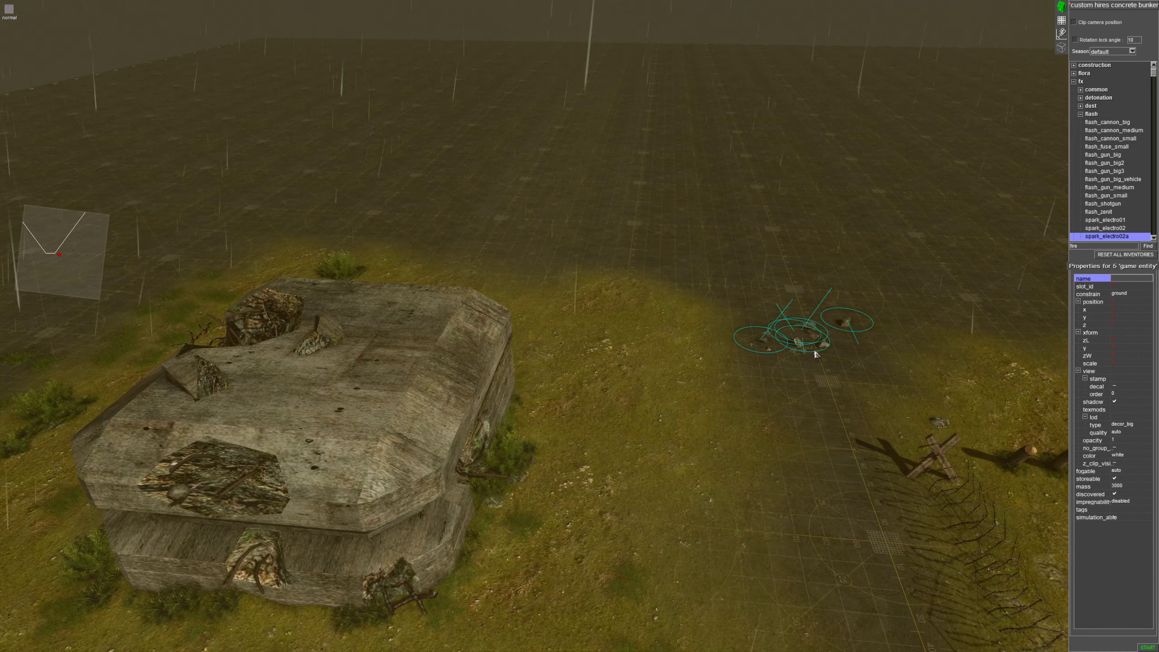
{"action": "left_click_drag", "start_coordinate": [815, 354], "coordinate": [990, 386]}
{"action": "key", "text": "ctrl+c"}
{"action": "key", "text": "ctrl+v"}
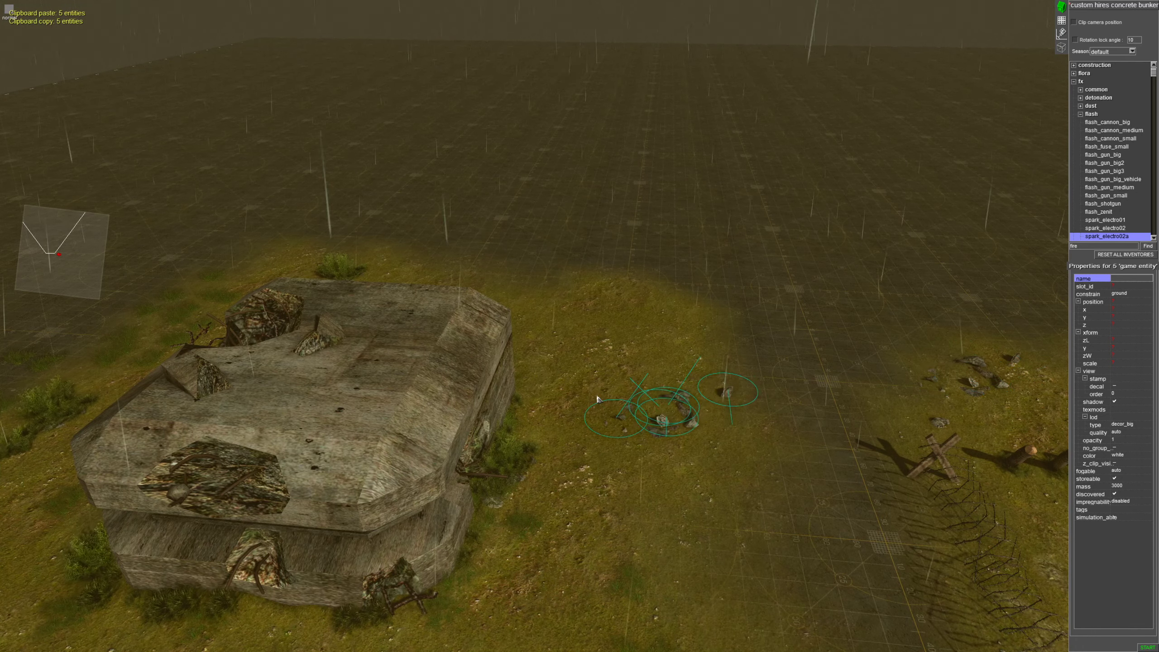
Paste the rock group in front of the bunker, next to the bush clump there
{"action": "scroll", "coordinate": [608, 571], "scroll_direction": "down", "scroll_amount": 4}
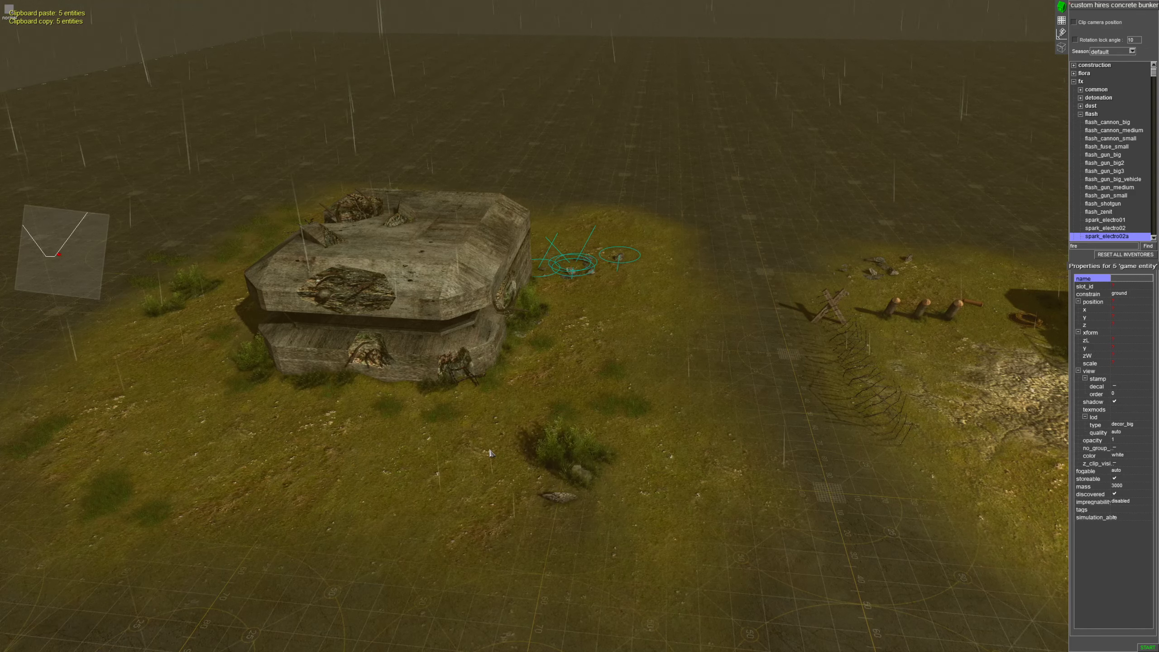
{"action": "key", "text": "ctrl+v"}
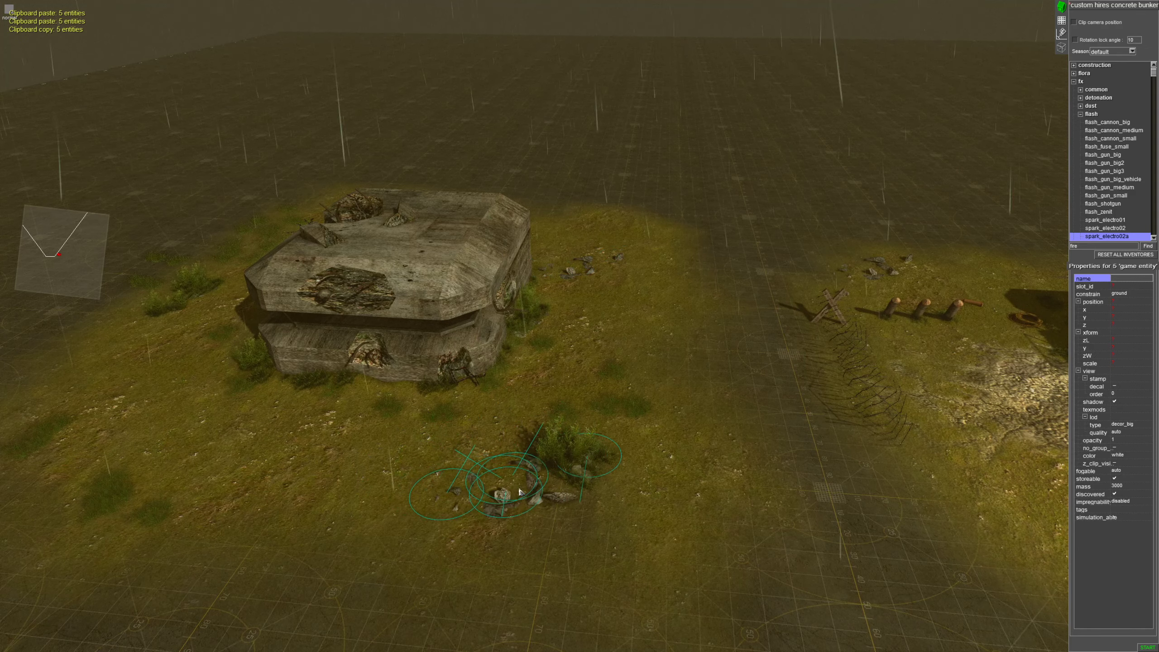
{"action": "left_click", "coordinate": [518, 493]}
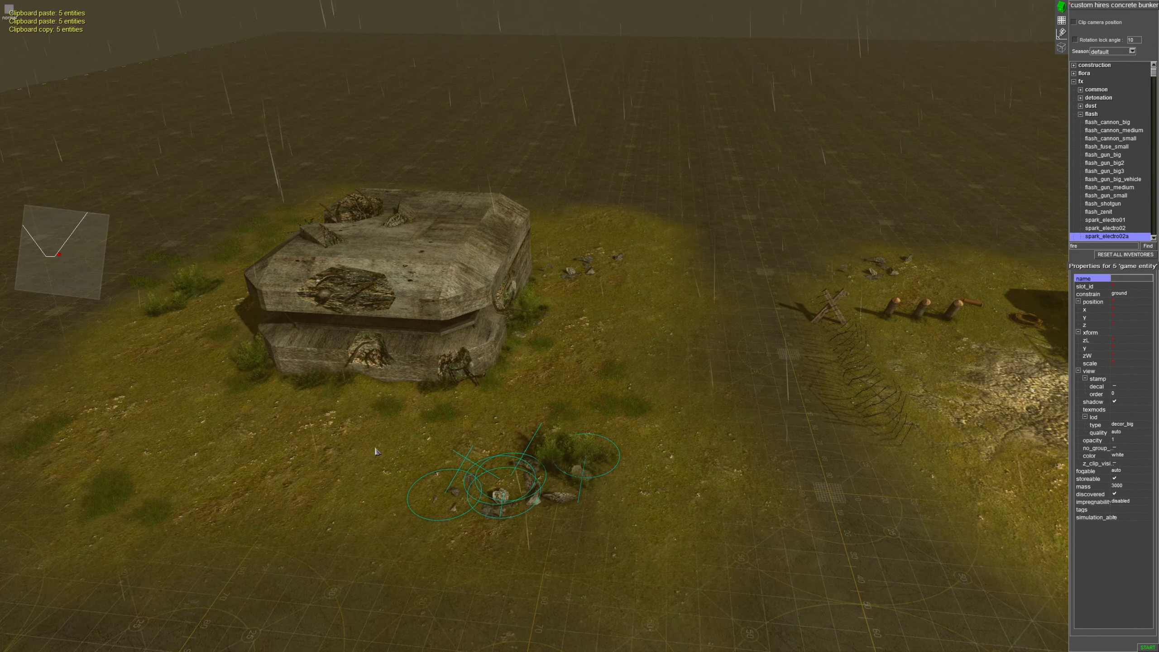
Paste two more rock groups, one on the grass before the shaded front corner and one beside the bushes on the shaded side
{"action": "middle_click_drag", "start_coordinate": [480, 450], "coordinate": [726, 468]}
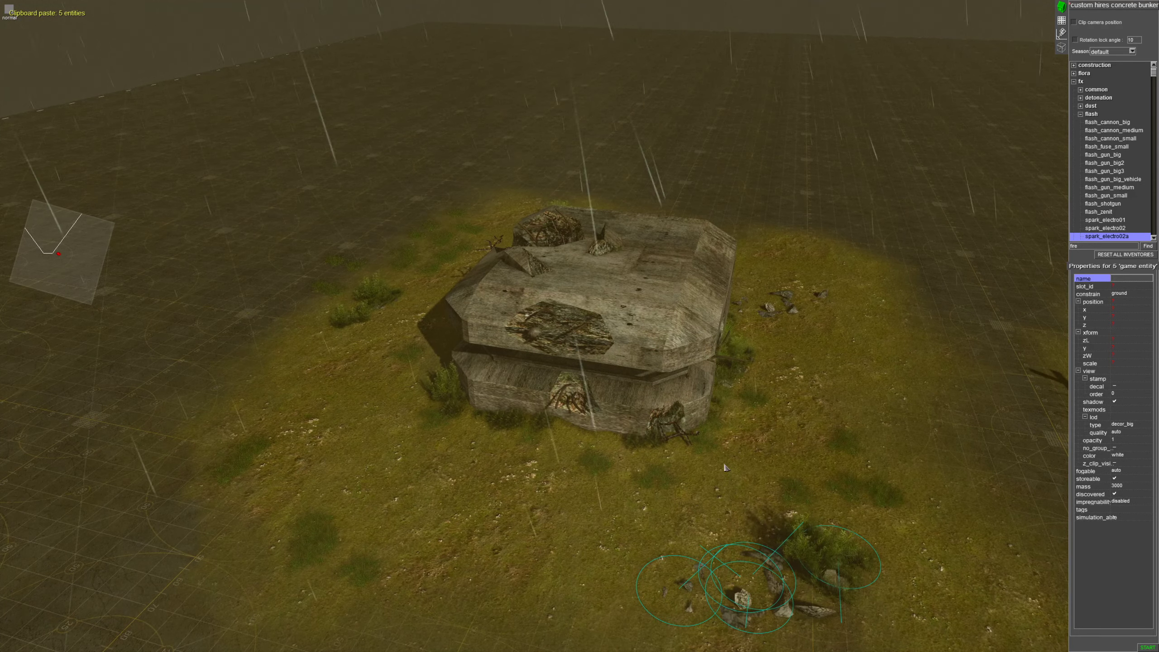
{"action": "middle_click_drag", "start_coordinate": [871, 458], "coordinate": [538, 493]}
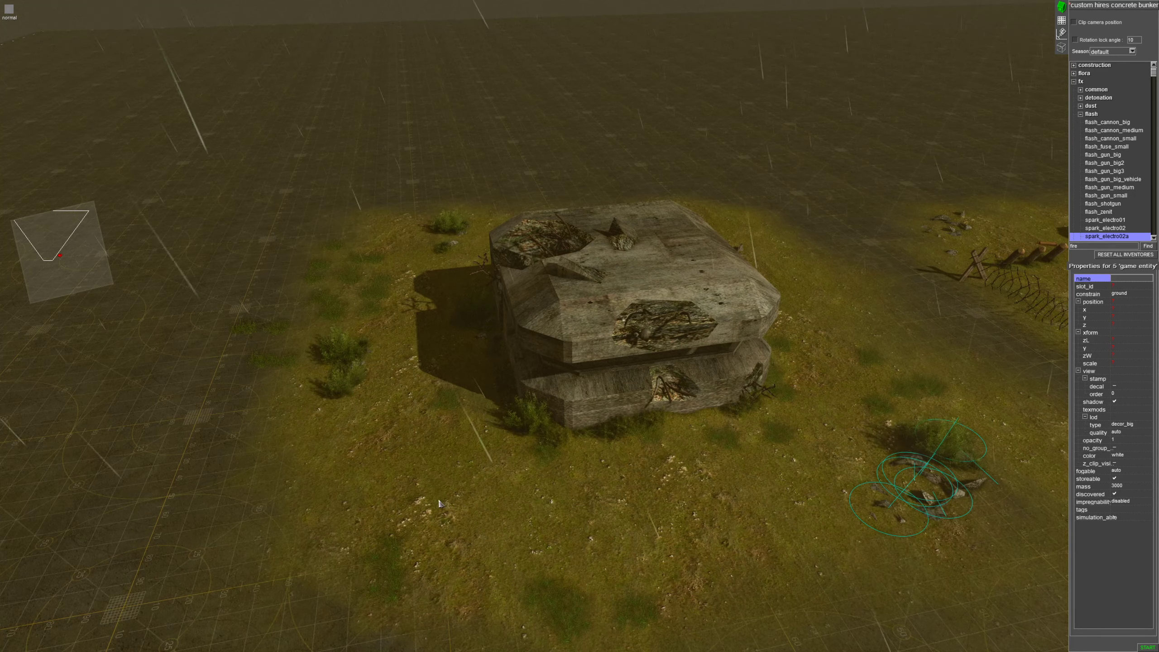
{"action": "key", "text": "ctrl+v"}
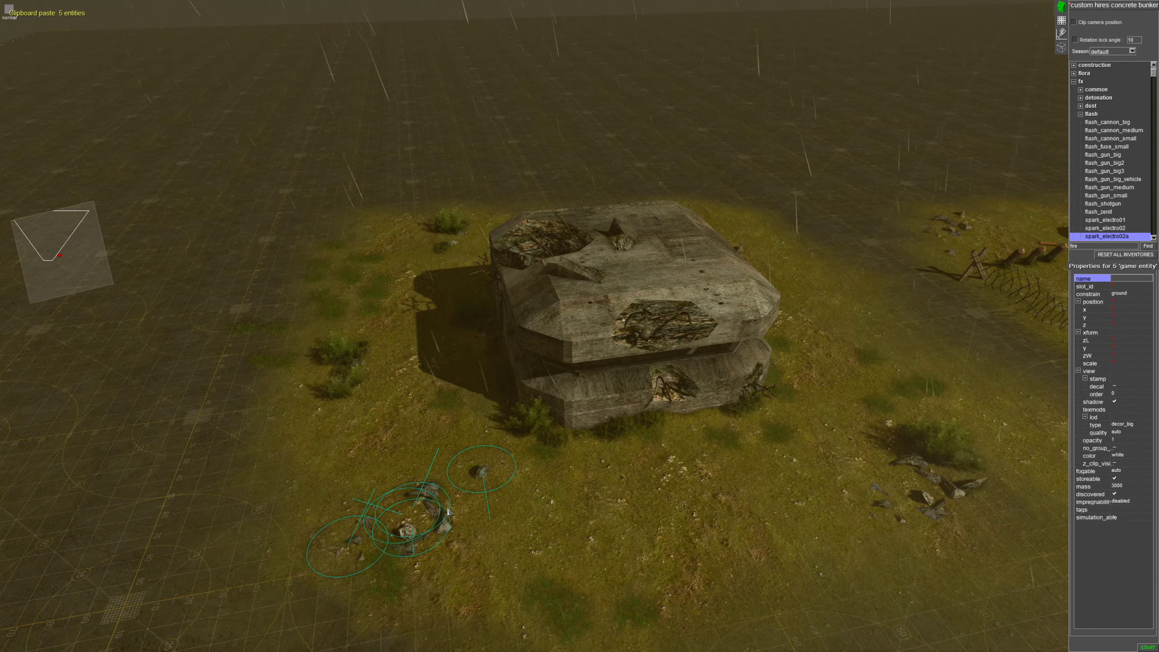
{"action": "mouse_move", "coordinate": [447, 509]}
{"action": "left_mouse_down"}
{"action": "mouse_move", "coordinate": [443, 484]}
{"action": "mouse_move", "coordinate": [442, 501]}
{"action": "left_mouse_up"}
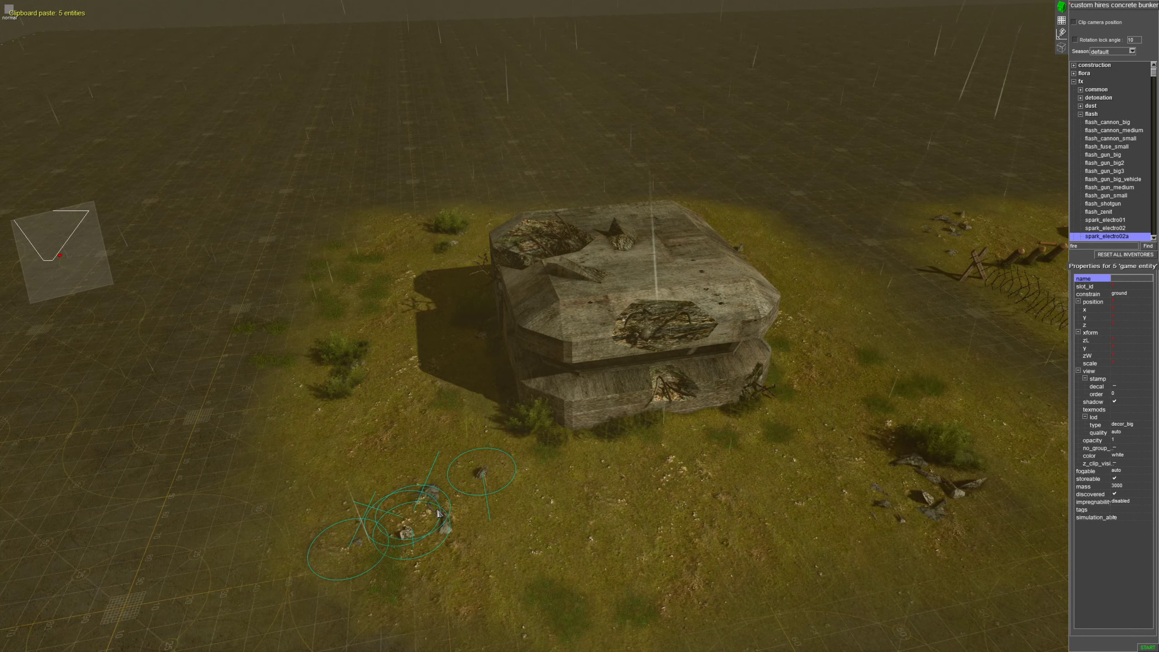
{"action": "key", "text": "ctrl+v"}
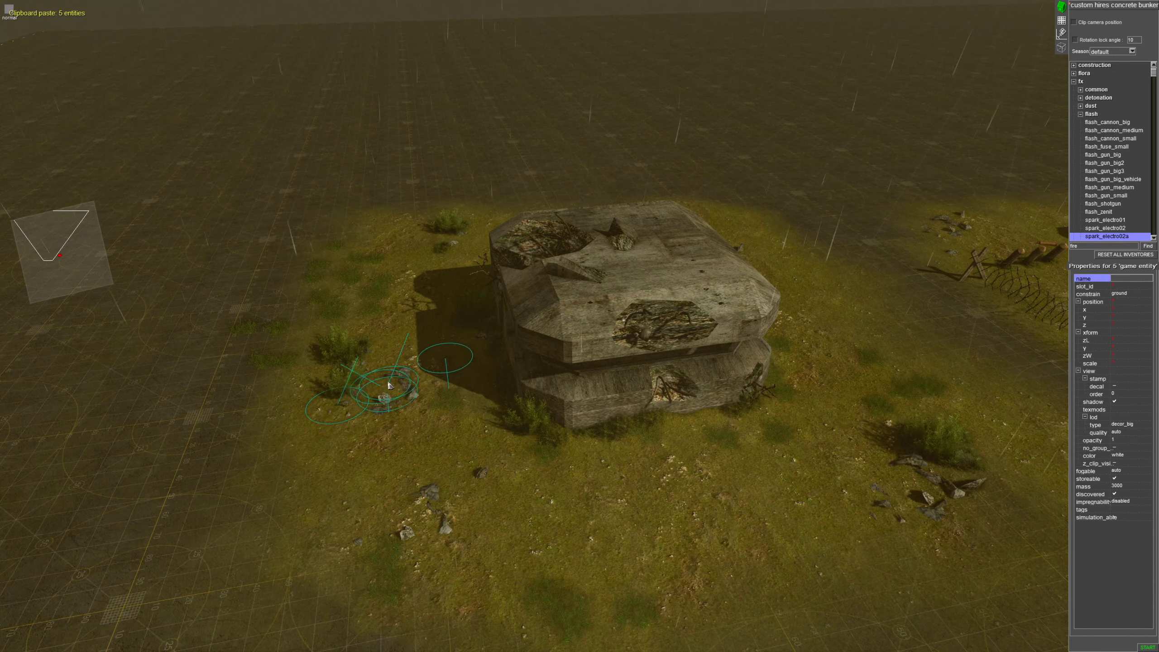
Delete the five pasted rocks beside the bushes on the bunker's shaded side
{"action": "right_click_drag", "start_coordinate": [387, 346], "coordinate": [374, 369]}
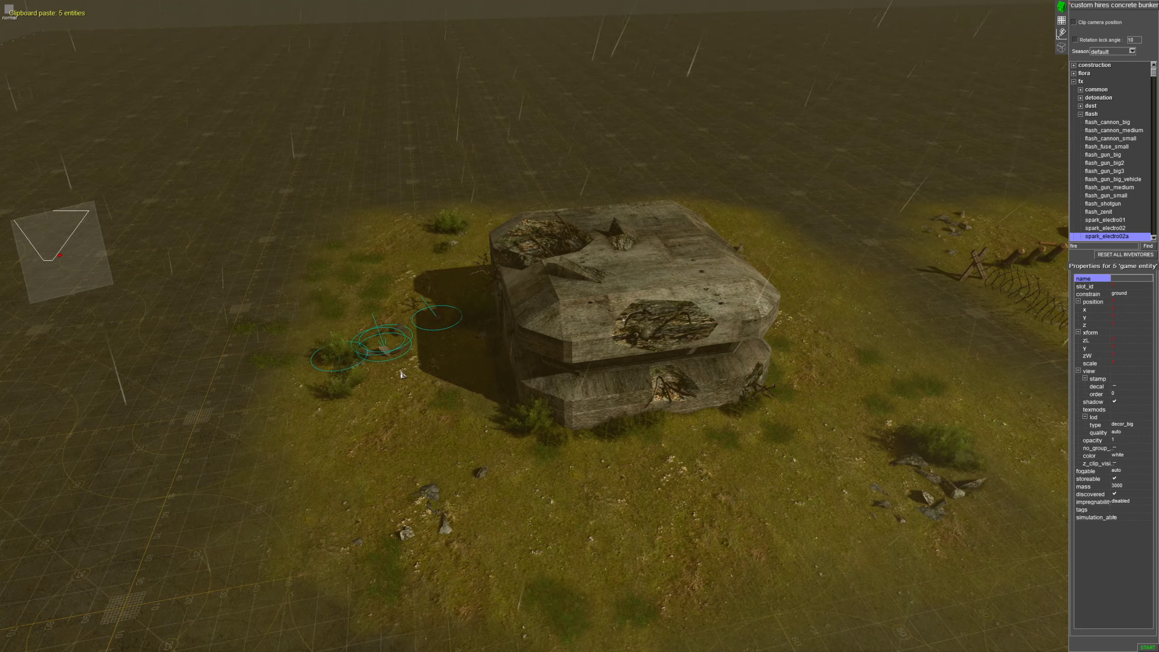
{"action": "middle_click_drag", "start_coordinate": [381, 361], "coordinate": [600, 388]}
{"action": "right_click_drag", "start_coordinate": [637, 444], "coordinate": [698, 483]}
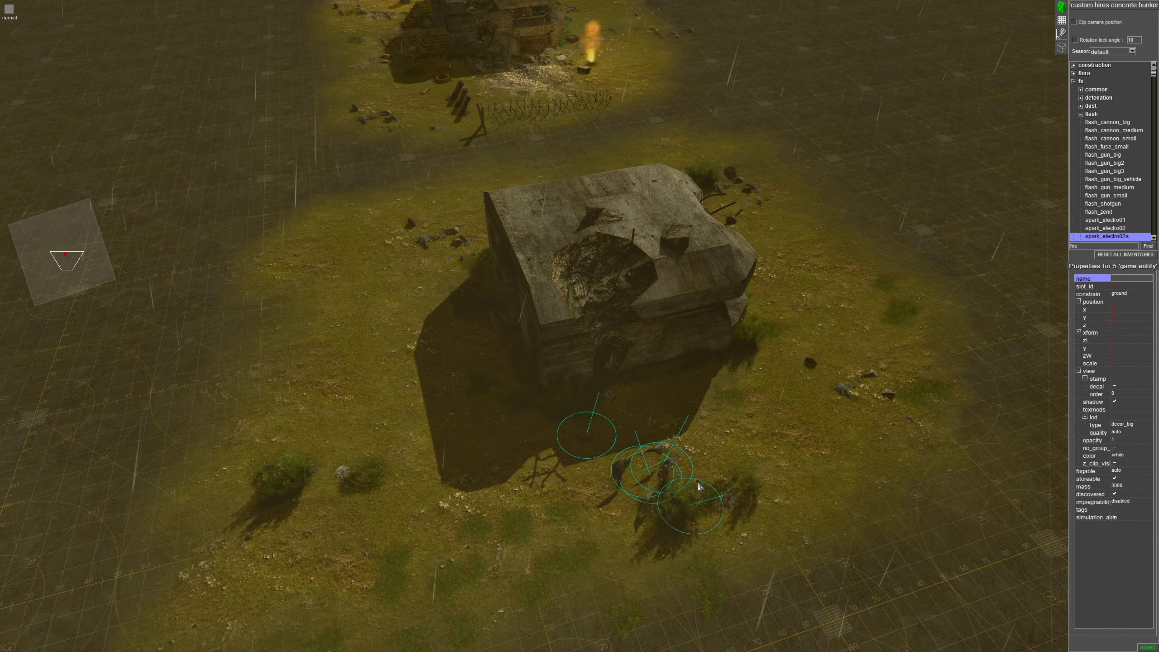
{"action": "key", "text": "Delete"}
Copy the six rocks behind the neighbouring bunker's wooden stakes and paste them near the front bush, on the side facing the barbed wire
{"action": "middle_click_drag", "start_coordinate": [788, 467], "coordinate": [525, 474]}
{"action": "key", "text": "Right"}
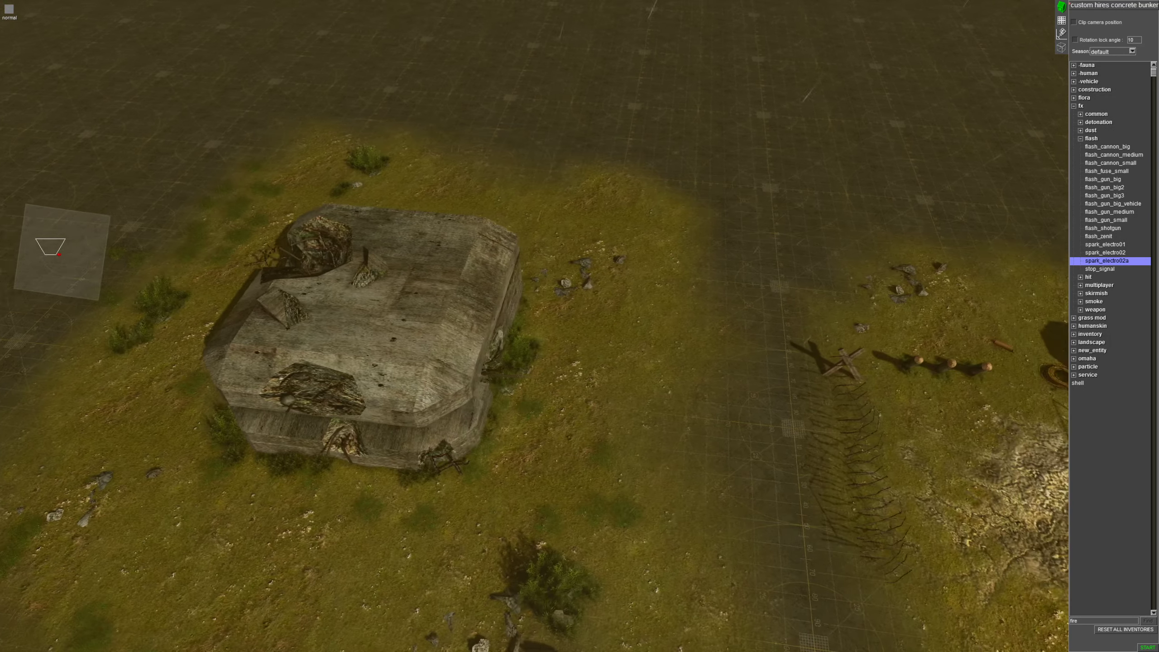
{"action": "left_click_drag", "start_coordinate": [902, 316], "coordinate": [924, 338]}
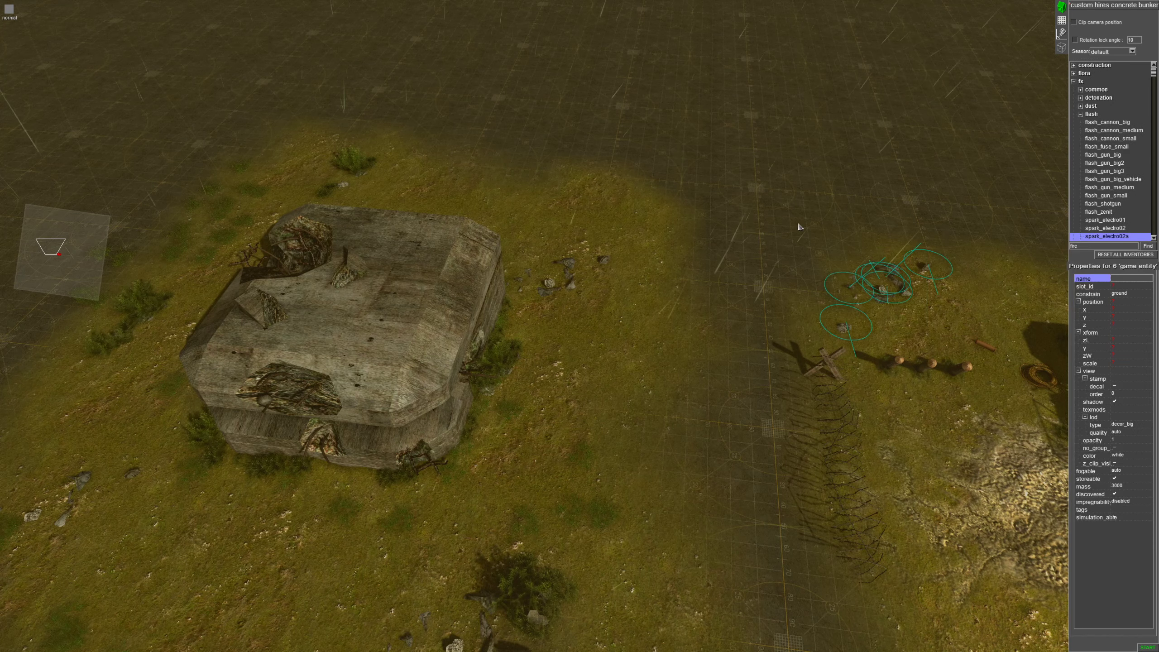
{"action": "left_click_drag", "start_coordinate": [797, 221], "coordinate": [935, 333]}
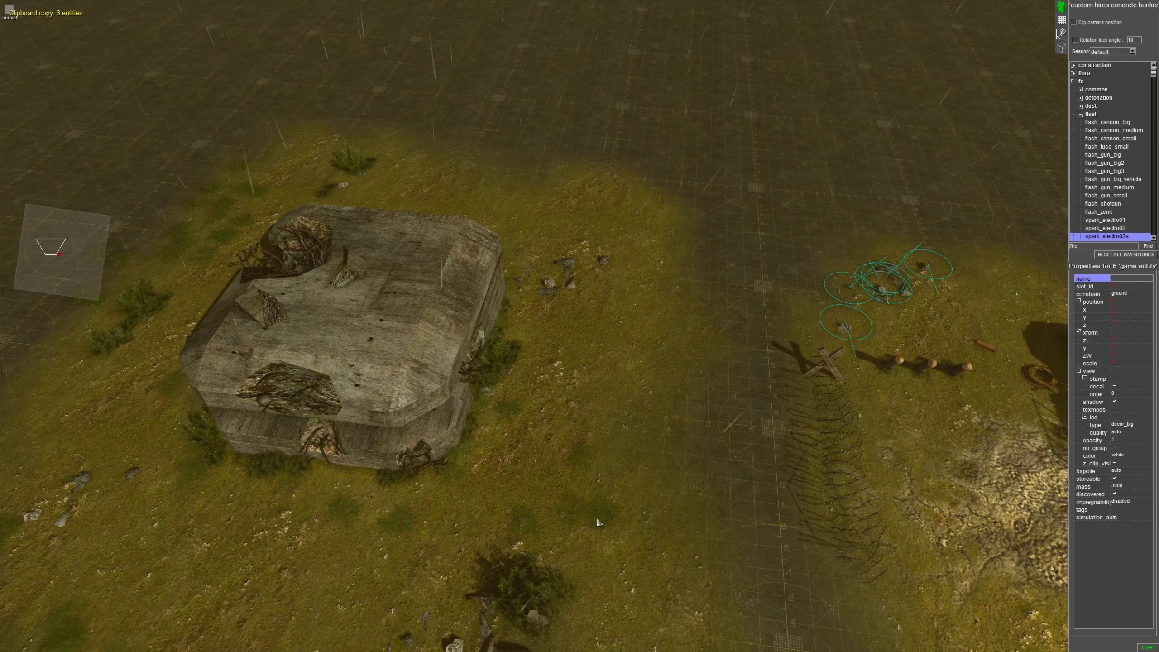
{"action": "key", "text": "ctrl+v"}
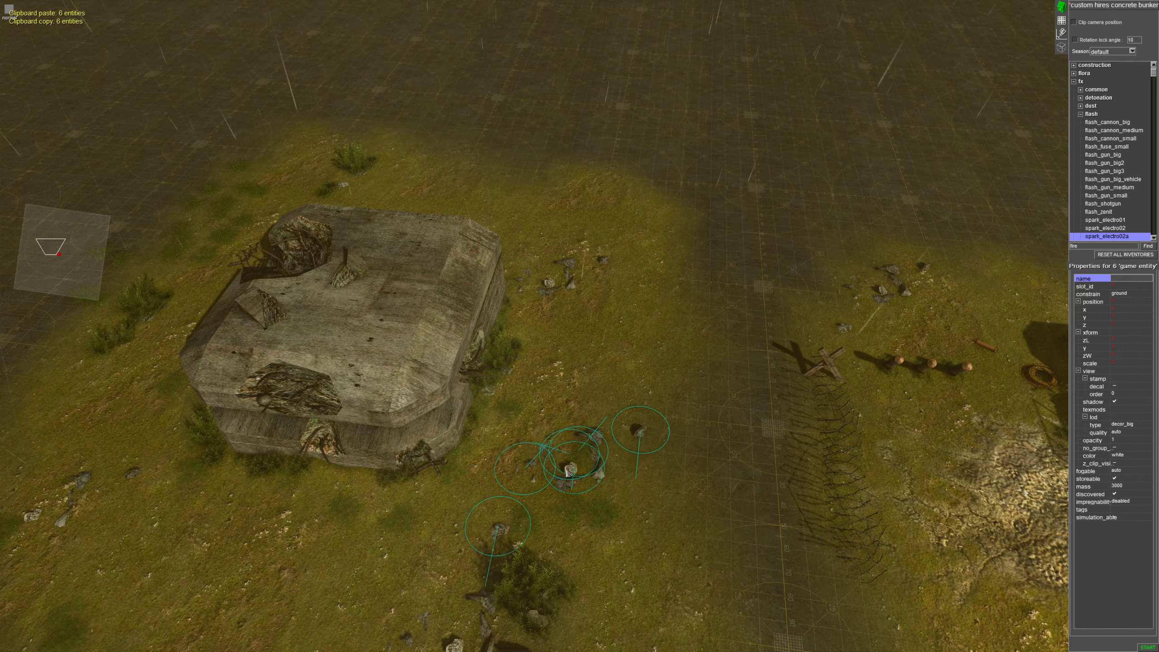
Turn and tilt the outermost single rock of the pasted group so it rests differently on the ground
{"action": "left_click_drag", "start_coordinate": [655, 459], "coordinate": [669, 436]}
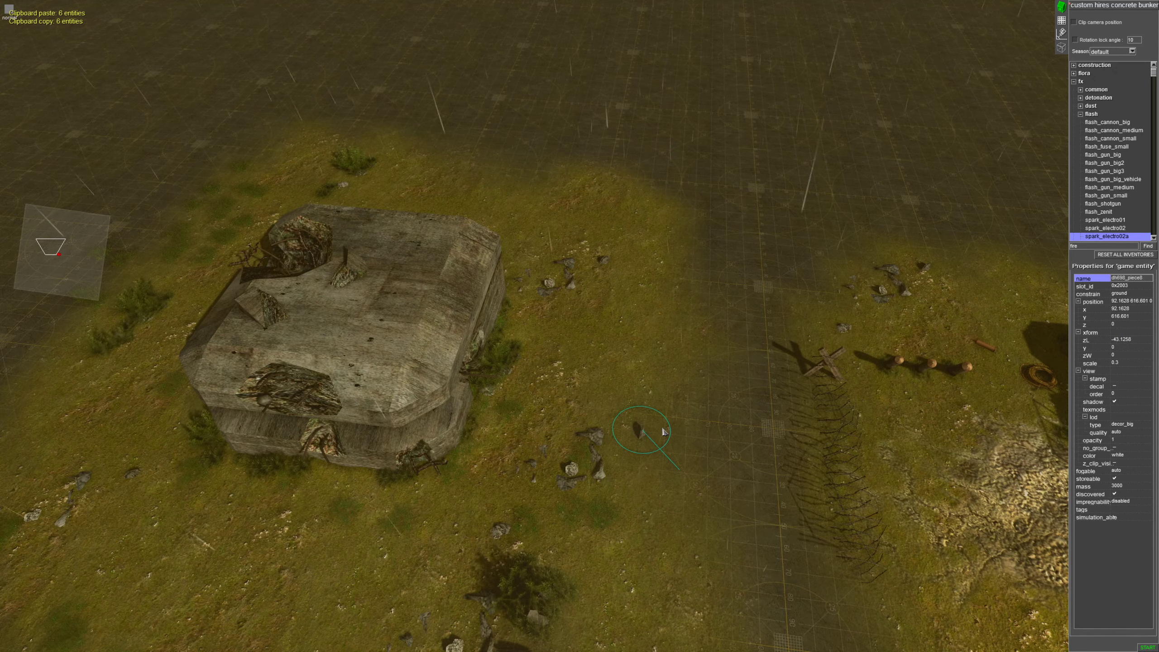
{"action": "left_click_drag", "start_coordinate": [663, 432], "coordinate": [635, 502], "text": "ctrl+alt"}
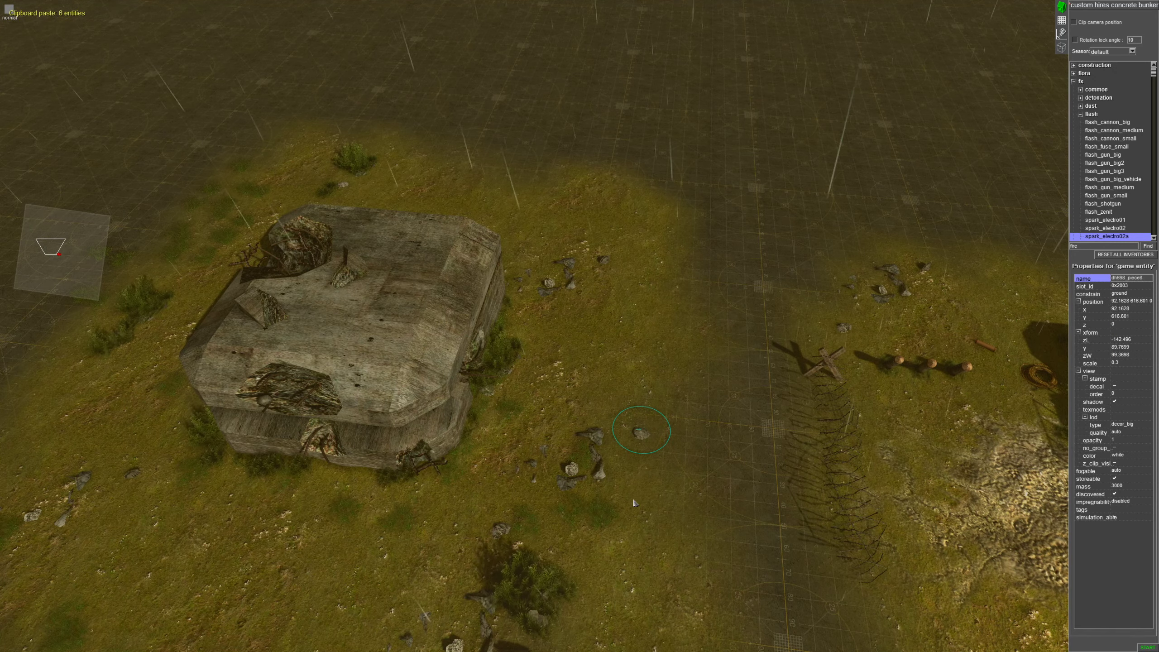
{"action": "scroll", "coordinate": [634, 502], "scroll_direction": "up", "scroll_amount": 6}
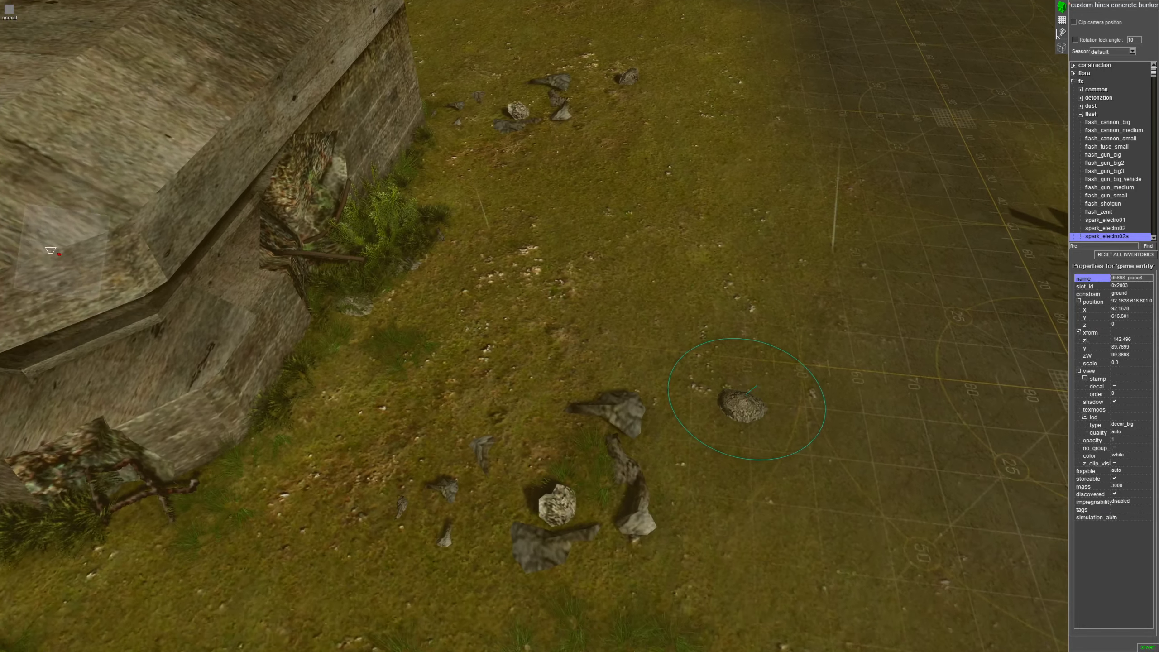
{"action": "scroll", "coordinate": [691, 375], "scroll_direction": "down", "scroll_amount": 4}
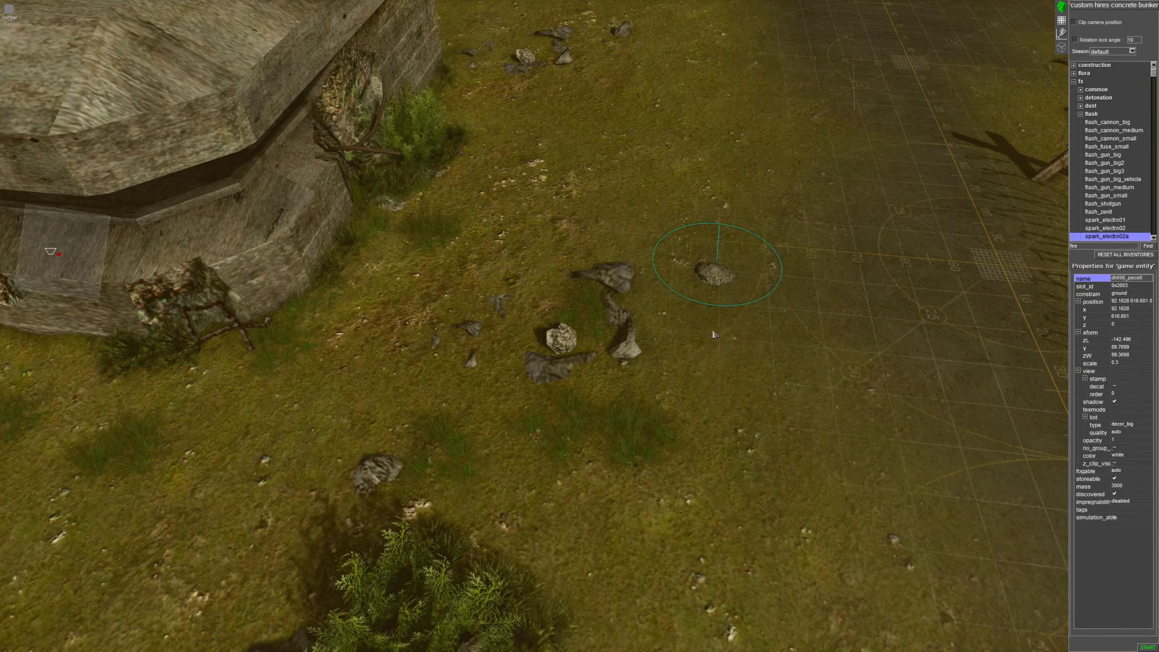
{"action": "left_click_drag", "start_coordinate": [732, 285], "coordinate": [782, 288]}
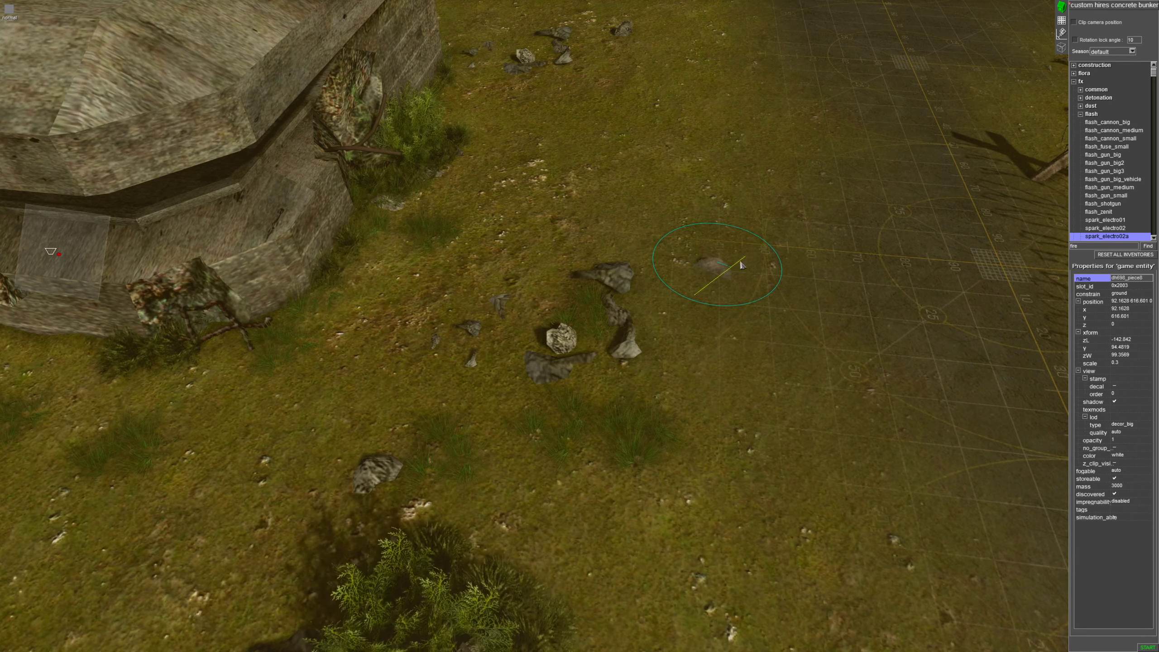
{"action": "left_click_drag", "start_coordinate": [712, 288], "coordinate": [703, 298]}
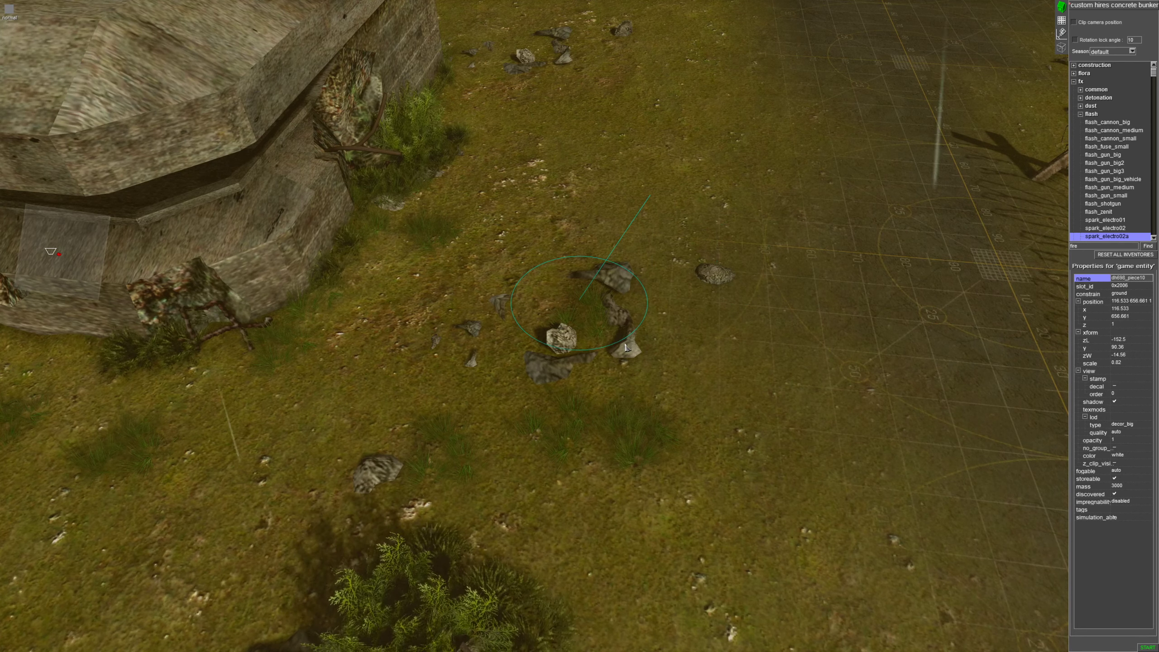
Move one of the pasted group's larger rock pieces away from the pale round rock, toward the edge of the painted terrain
{"action": "left_click_drag", "start_coordinate": [584, 325], "coordinate": [680, 302]}
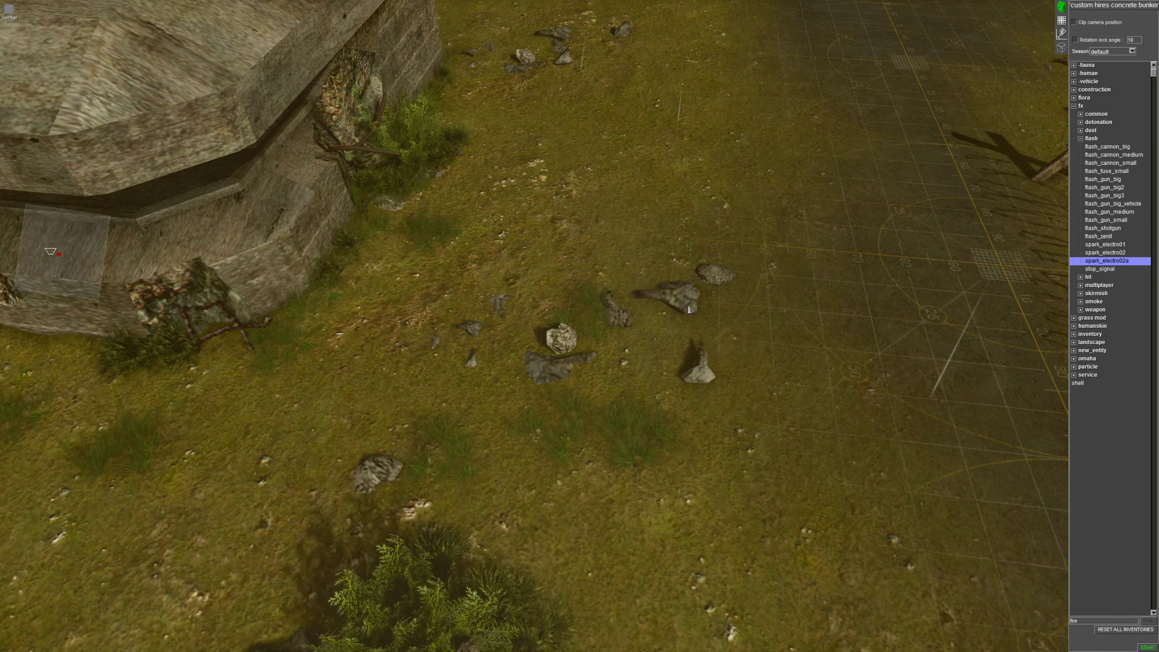
{"action": "left_click", "coordinate": [690, 310]}
{"action": "middle_click_drag", "start_coordinate": [689, 310], "coordinate": [669, 349]}
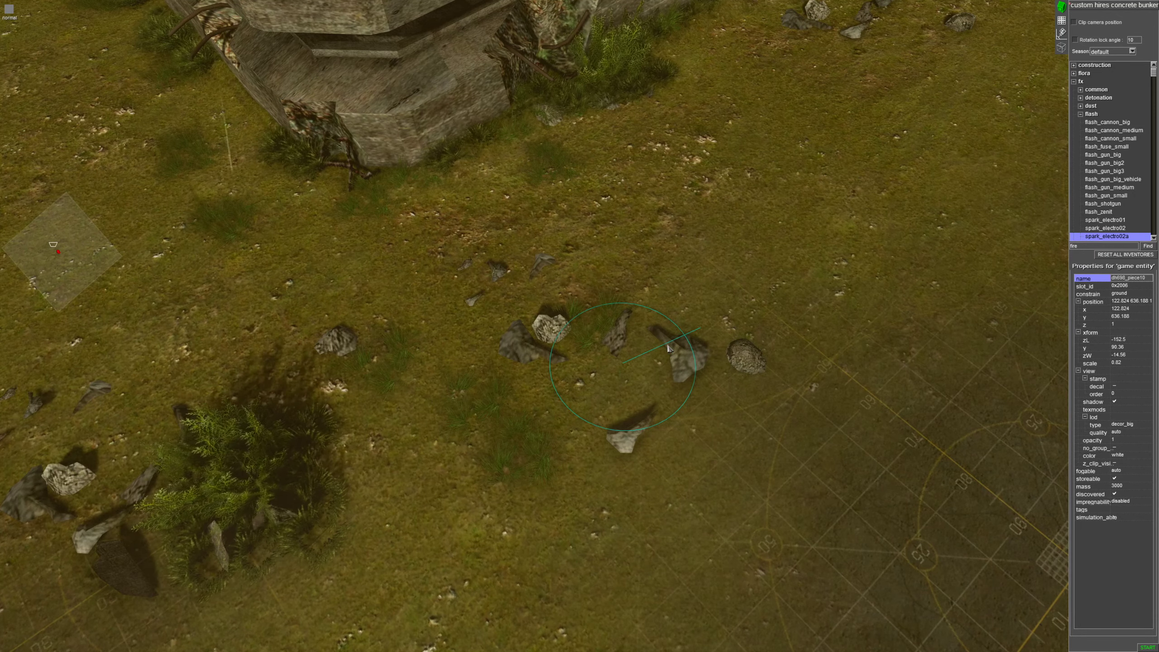
{"action": "left_click", "coordinate": [661, 357]}
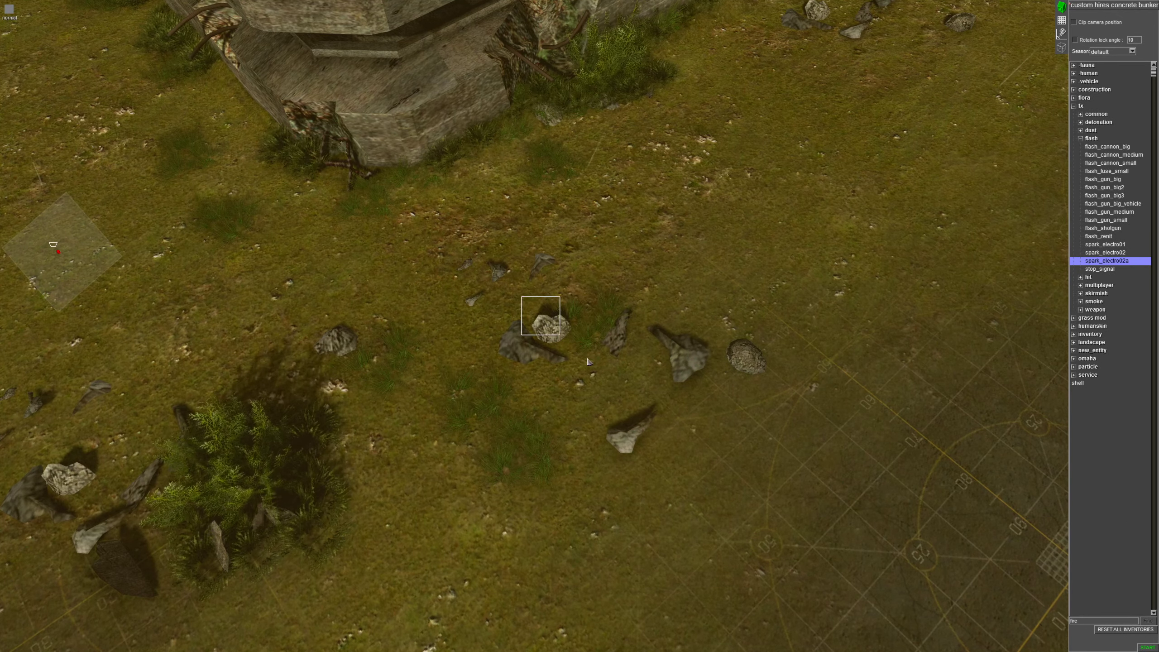
Rotate the two large rock pieces of the pasted group so they point in different directions
{"action": "left_click_drag", "start_coordinate": [587, 358], "coordinate": [587, 354]}
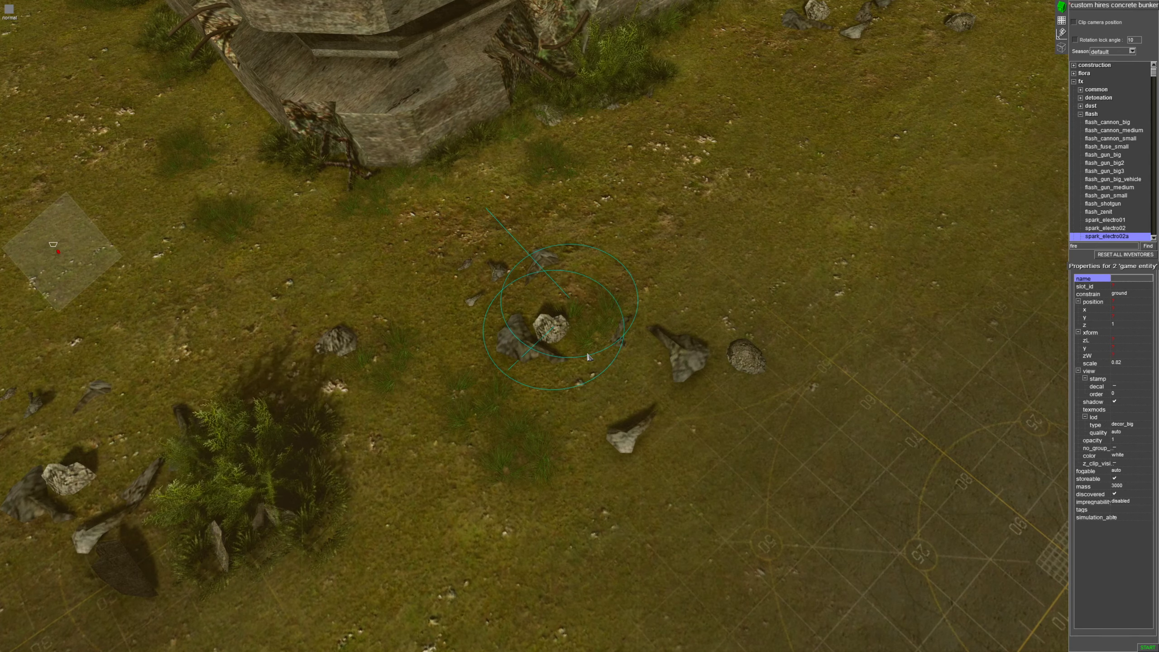
{"action": "left_click", "coordinate": [623, 330]}
{"action": "middle_click_drag", "start_coordinate": [622, 335], "coordinate": [665, 357]}
{"action": "left_click", "coordinate": [662, 293]}
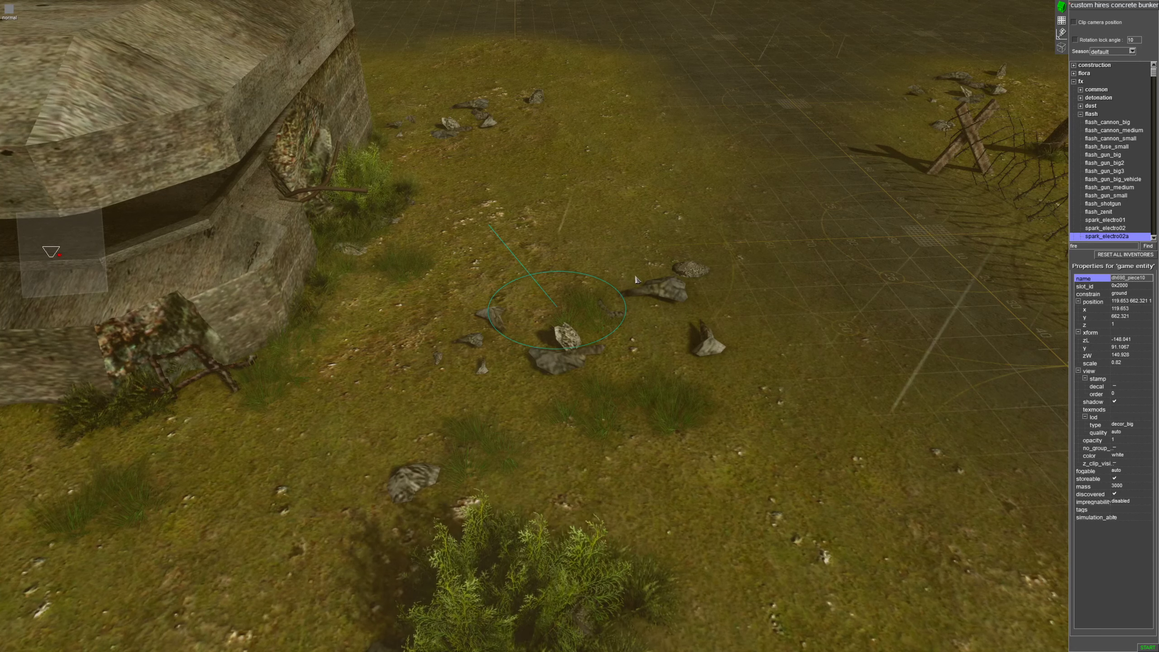
{"action": "left_click_drag", "start_coordinate": [652, 314], "coordinate": [658, 316]}
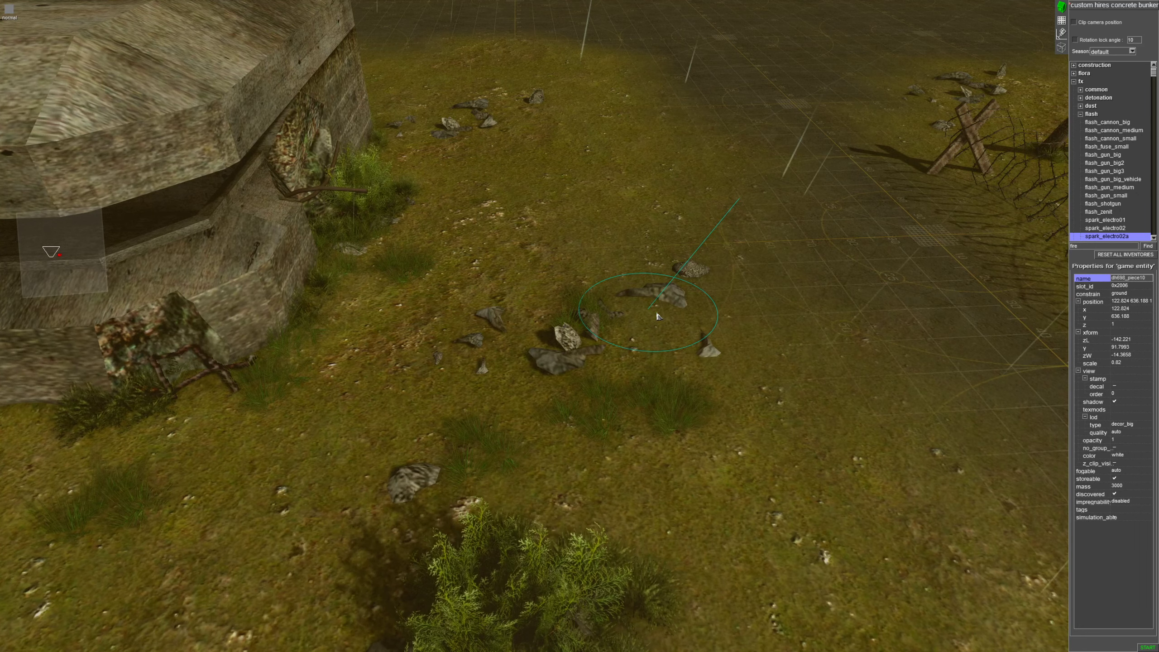
Spread the flat rock piece and the pale round rock toward the bush, and tilt the round rock to a new angle
{"action": "left_click", "coordinate": [569, 346]}
{"action": "left_click_drag", "start_coordinate": [570, 346], "coordinate": [508, 378]}
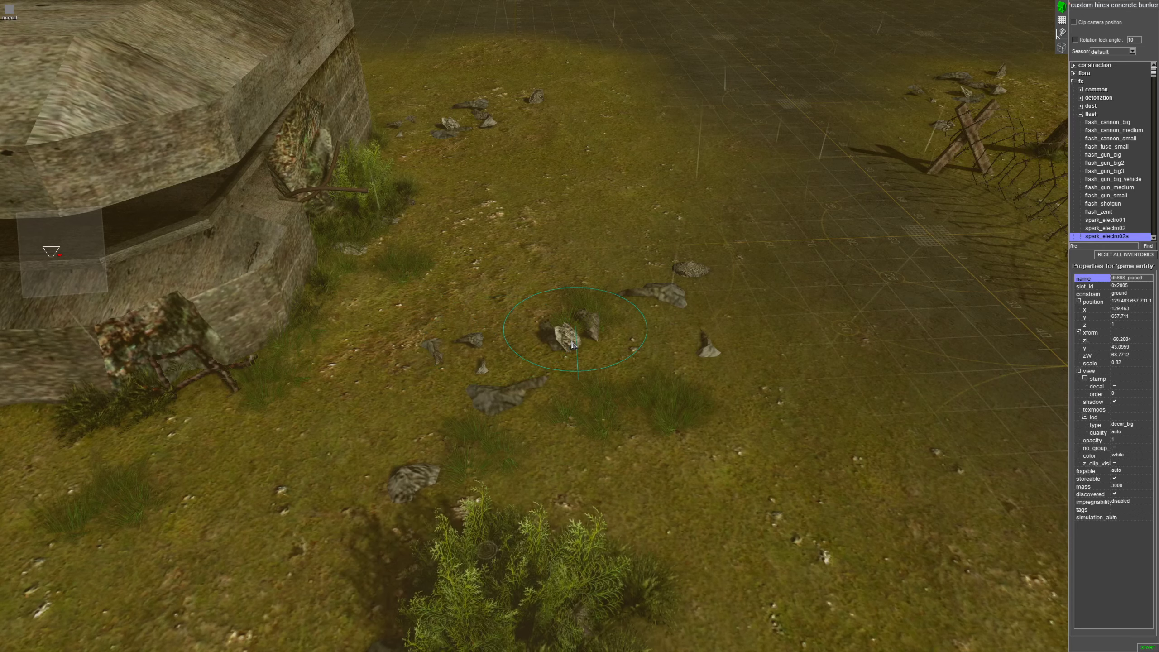
{"action": "left_click_drag", "start_coordinate": [572, 344], "coordinate": [618, 395]}
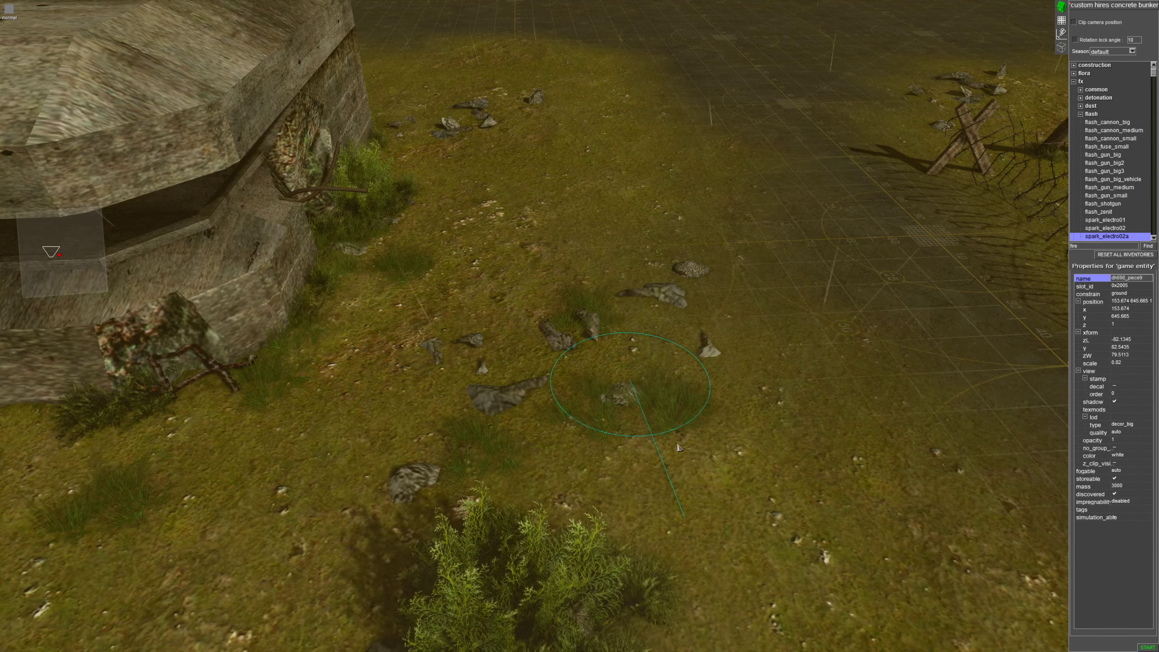
{"action": "middle_click_drag", "start_coordinate": [677, 445], "coordinate": [485, 329]}
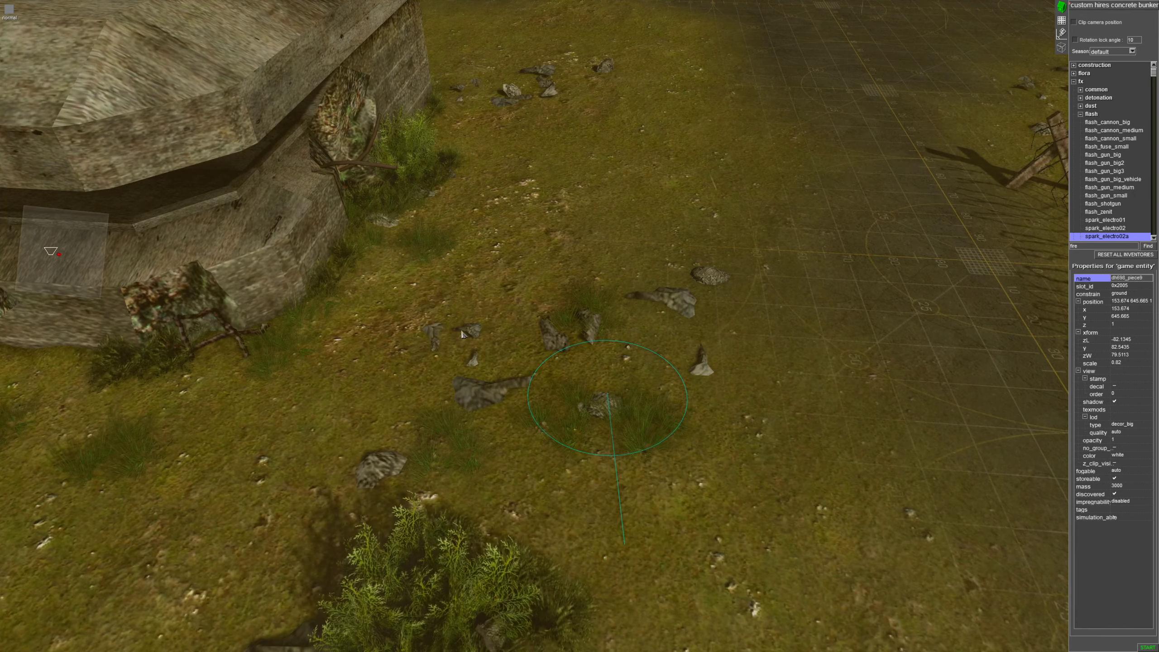
Tilt the flat rock piece deeper into the ground, and move the small stones farther back from the bush at height z -0.5
{"action": "left_click_drag", "start_coordinate": [471, 330], "coordinate": [492, 334]}
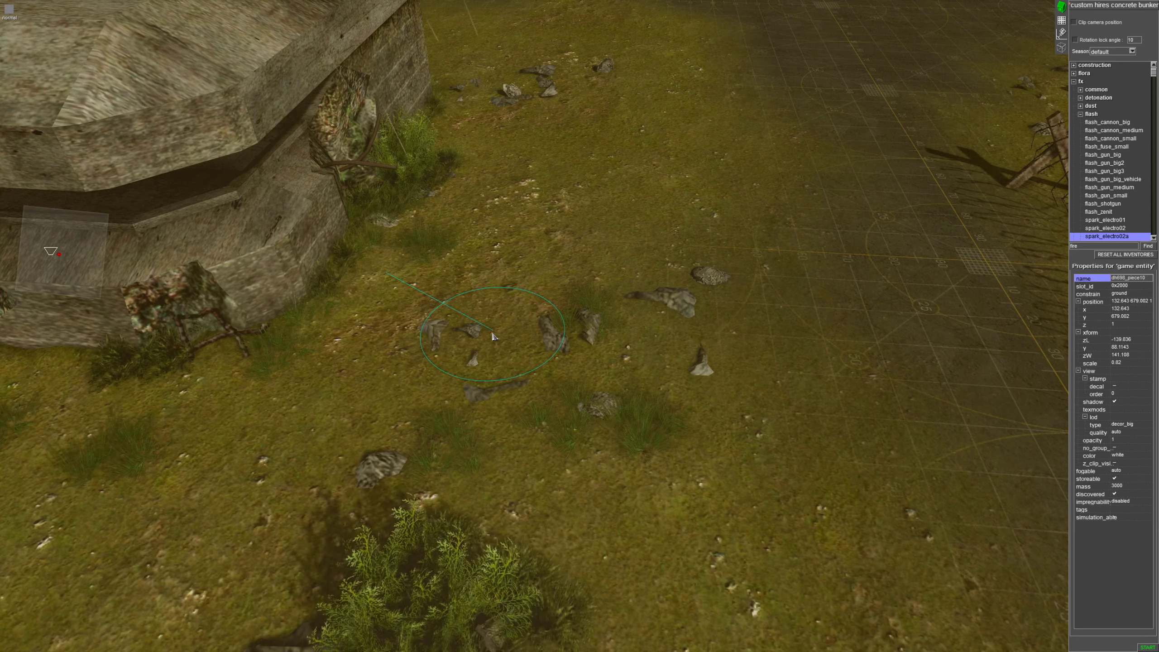
{"action": "left_click", "coordinate": [481, 339]}
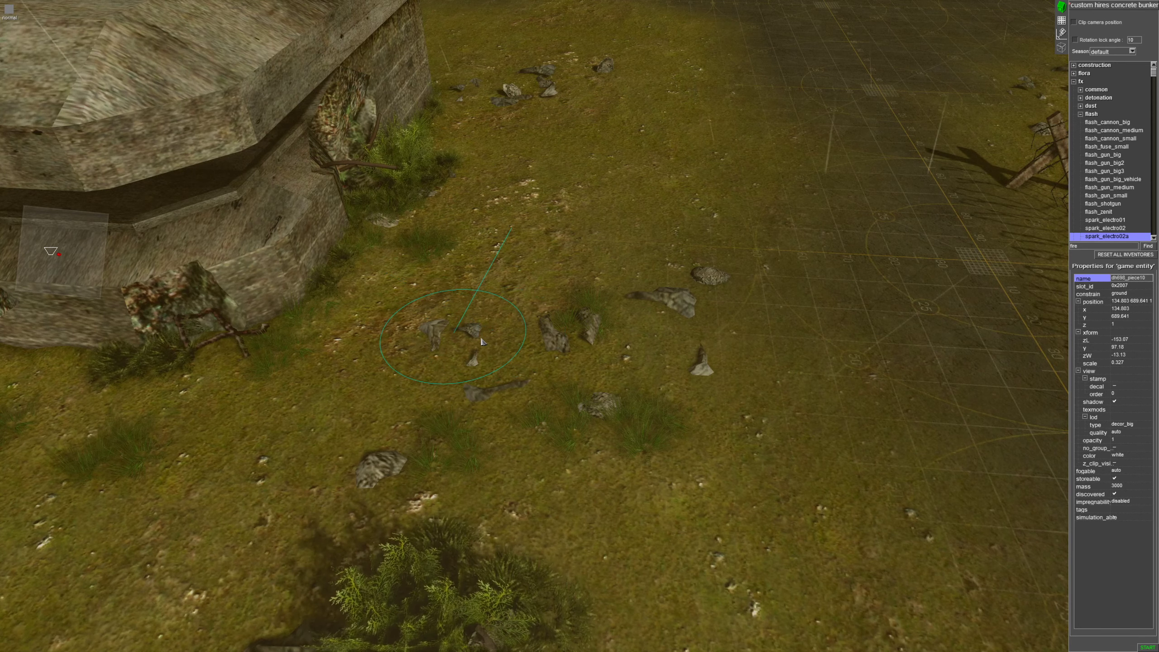
{"action": "left_click_drag", "start_coordinate": [477, 335], "coordinate": [502, 292]}
{"action": "key", "text": "Down"}
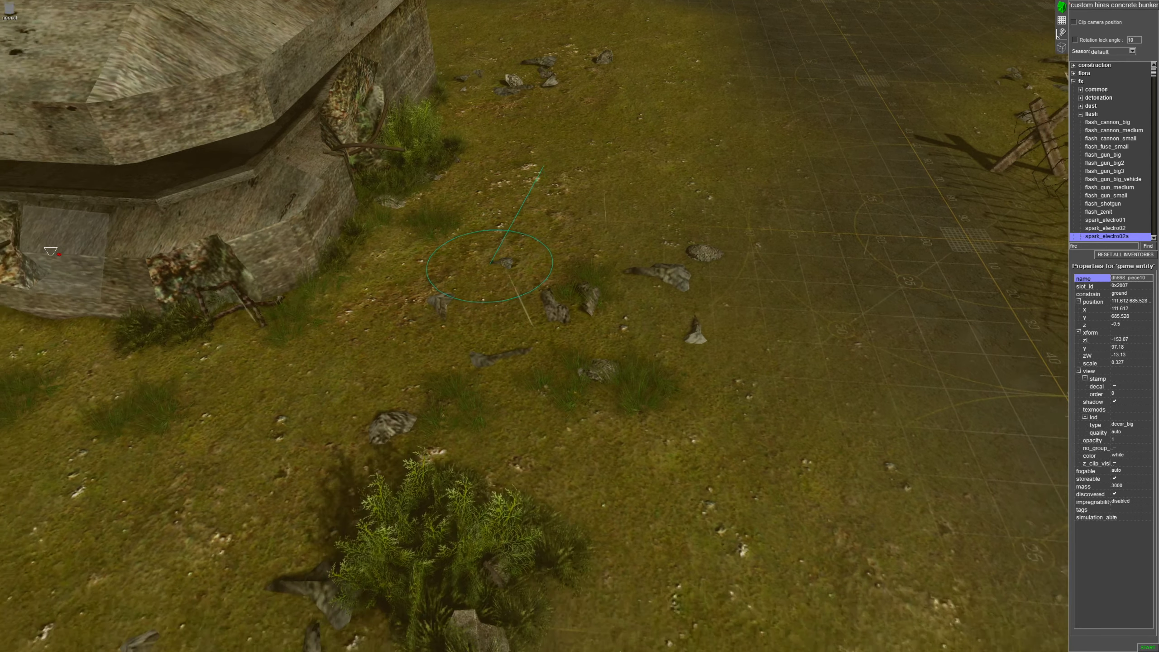
{"action": "left_click", "coordinate": [645, 373]}
Copy the five objects of the gravel patch beside the neighbouring bunker and paste them on the ground against this bunker's shaded side
{"action": "middle_click_drag", "start_coordinate": [707, 362], "coordinate": [370, 377]}
{"action": "key", "text": "Up"}
{"action": "scroll", "coordinate": [631, 332], "scroll_direction": "down", "scroll_amount": 5}
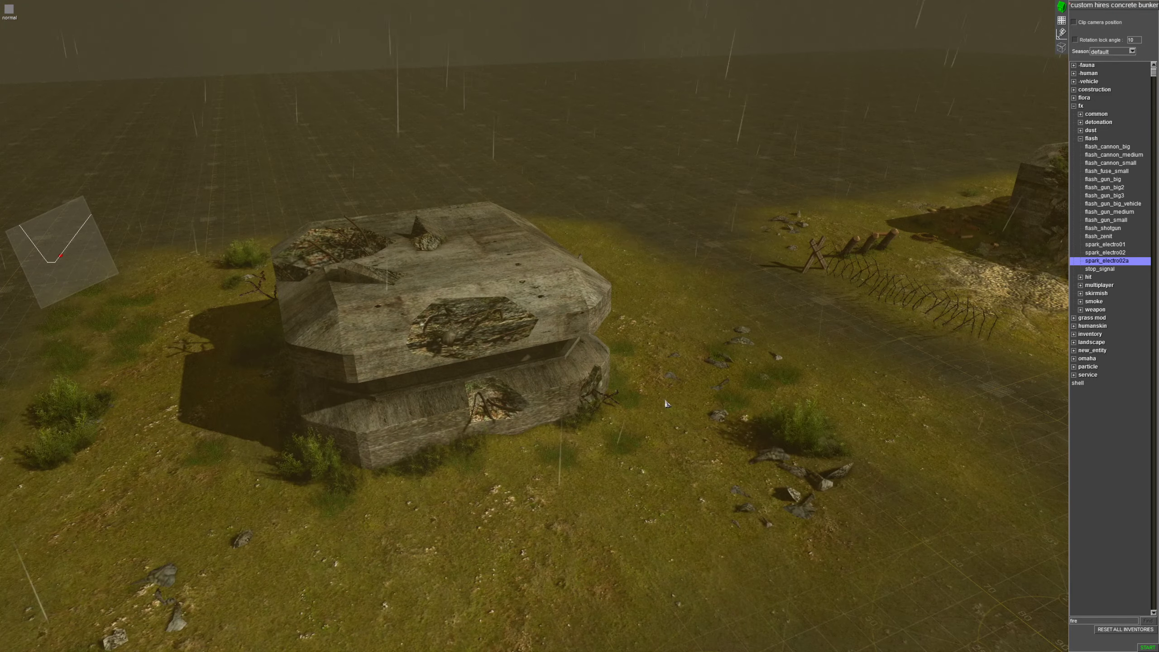
{"action": "key", "text": "Down"}
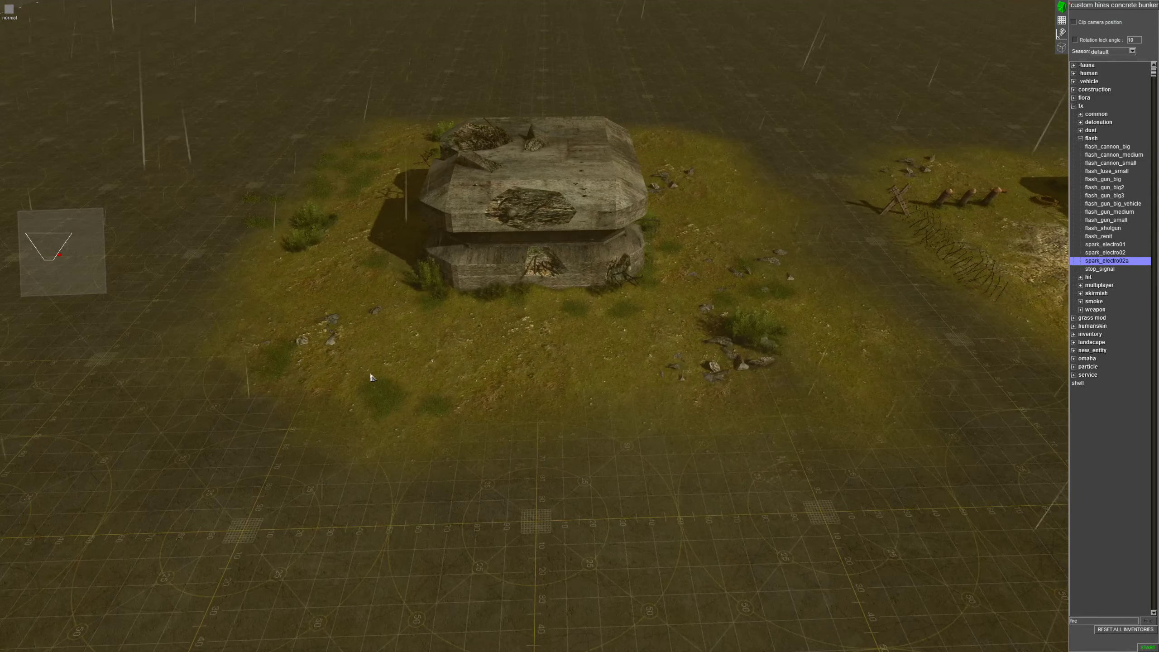
{"action": "middle_click_drag", "start_coordinate": [748, 308], "coordinate": [719, 292]}
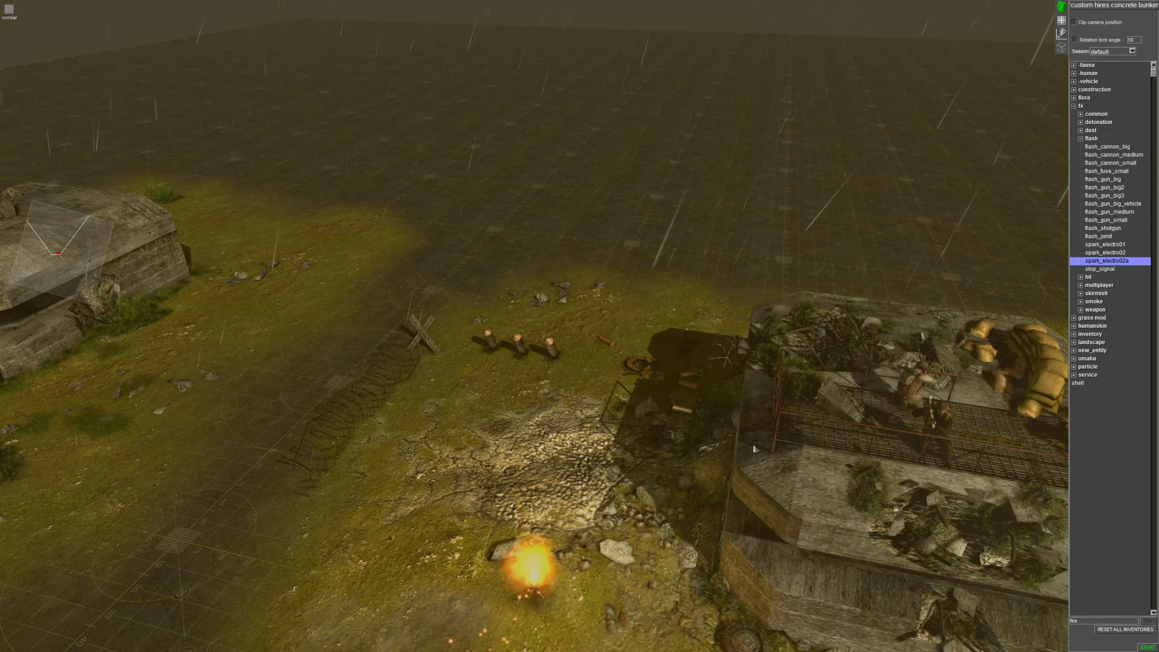
{"action": "middle_click_drag", "start_coordinate": [752, 442], "coordinate": [832, 540]}
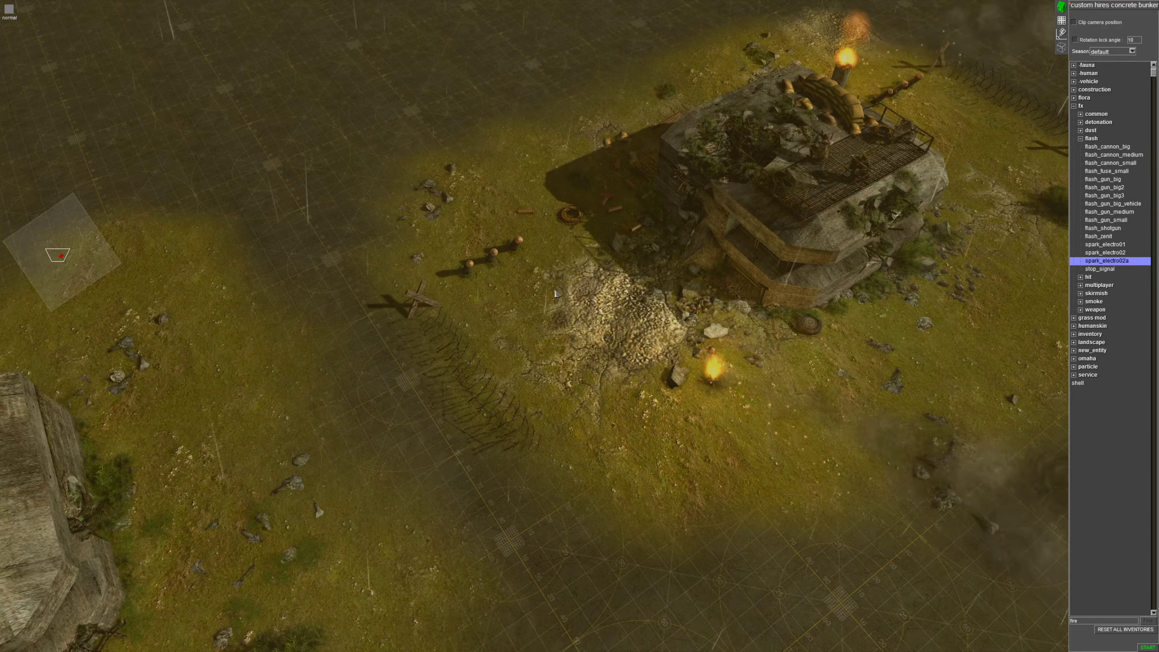
{"action": "left_click_drag", "start_coordinate": [553, 276], "coordinate": [644, 295]}
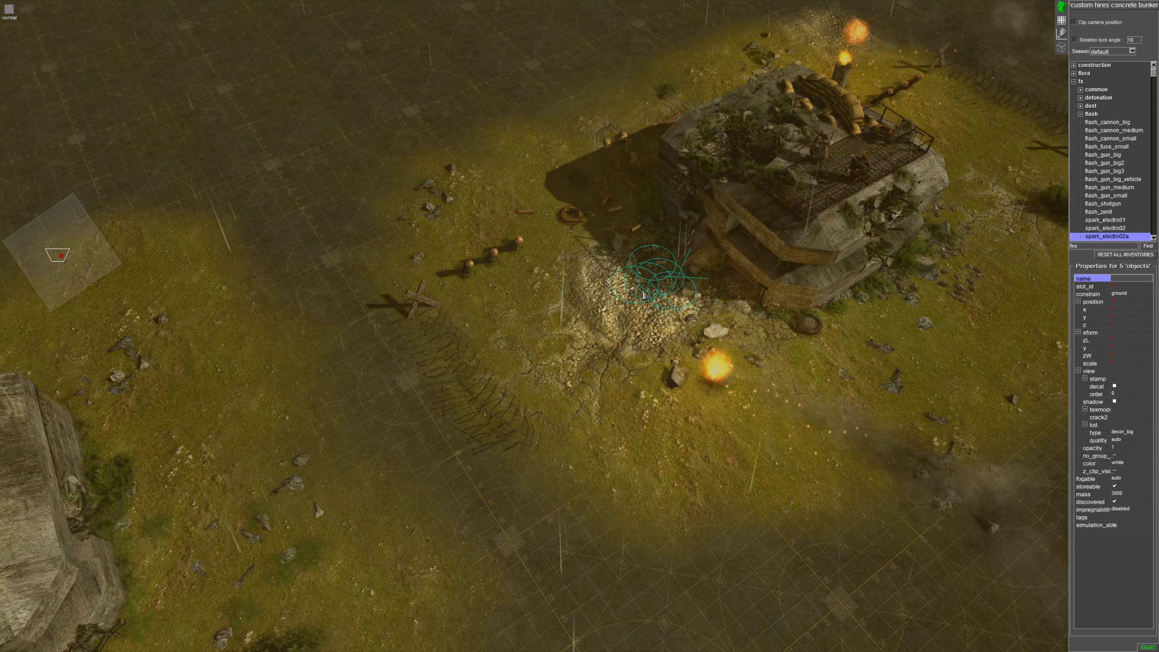
{"action": "key", "text": "ctrl+c"}
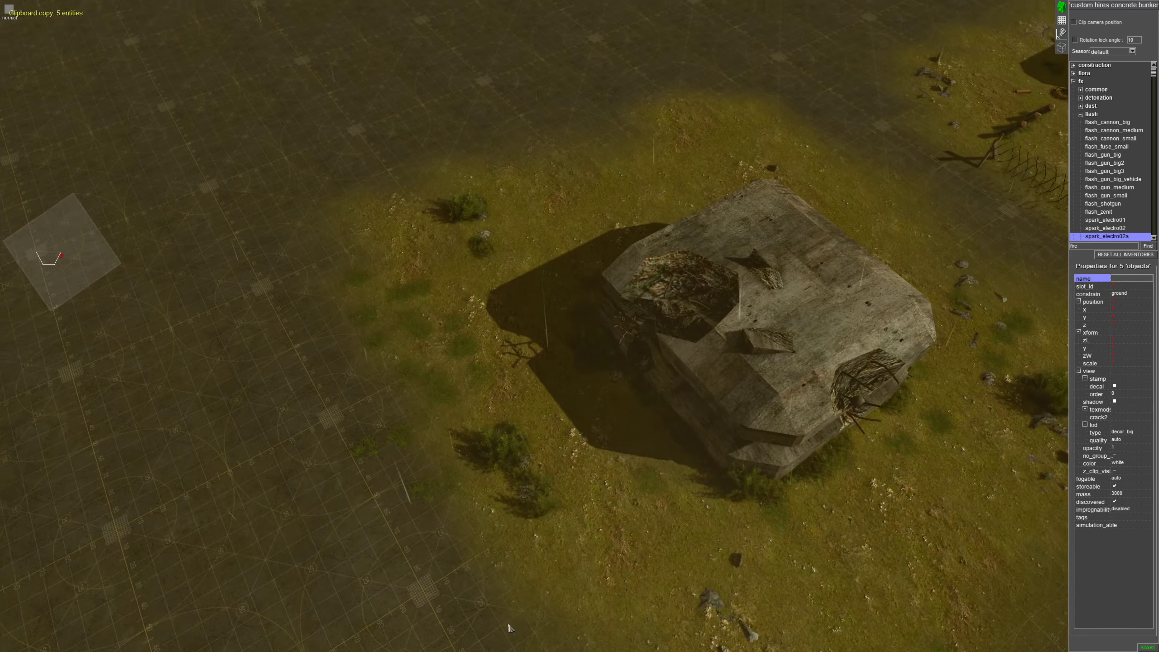
{"action": "key", "text": "ctrl+v"}
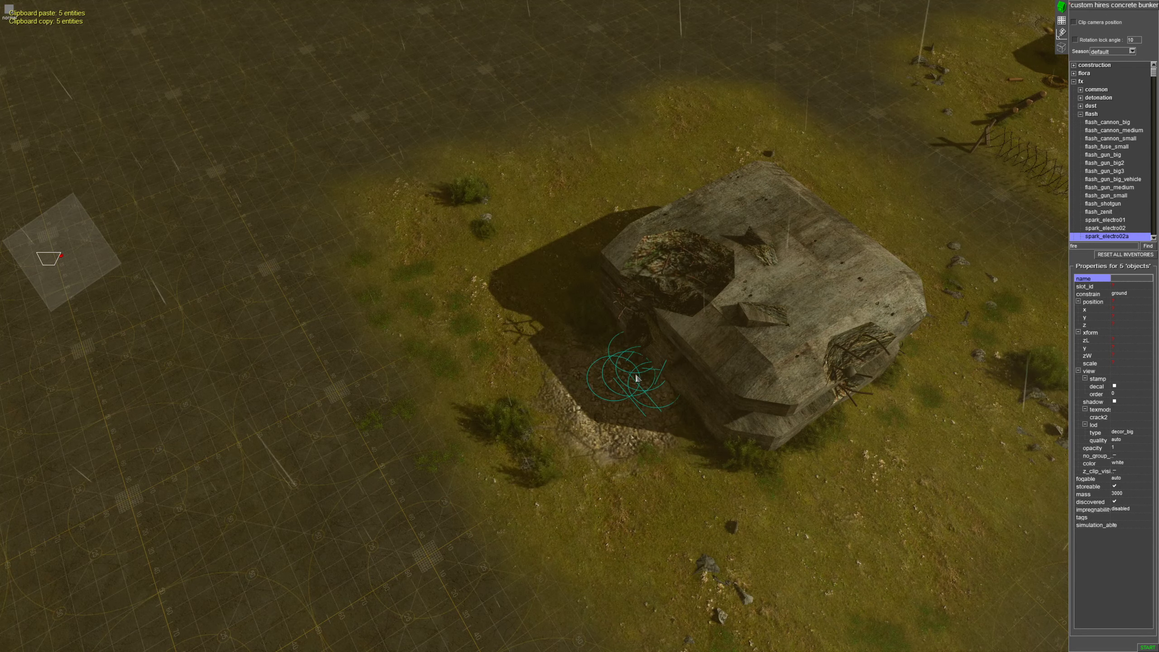
{"action": "key", "text": "Delete"}
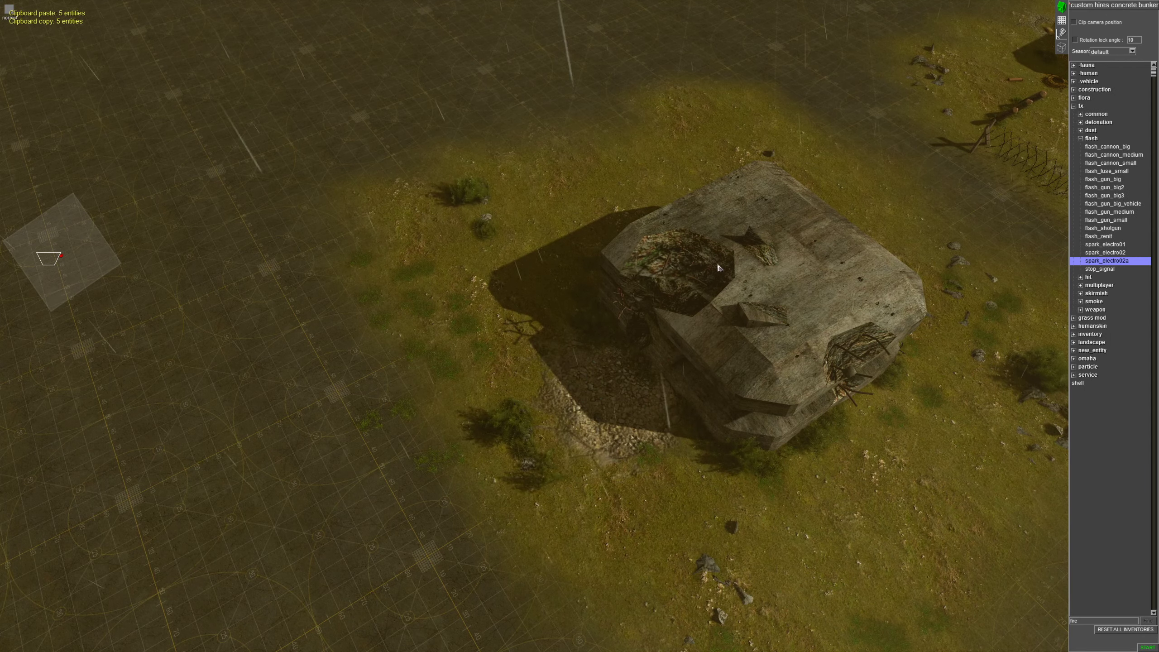
{"action": "scroll", "coordinate": [727, 329], "scroll_direction": "down", "scroll_amount": 3}
{"action": "middle_click_drag", "start_coordinate": [726, 330], "coordinate": [631, 239]}
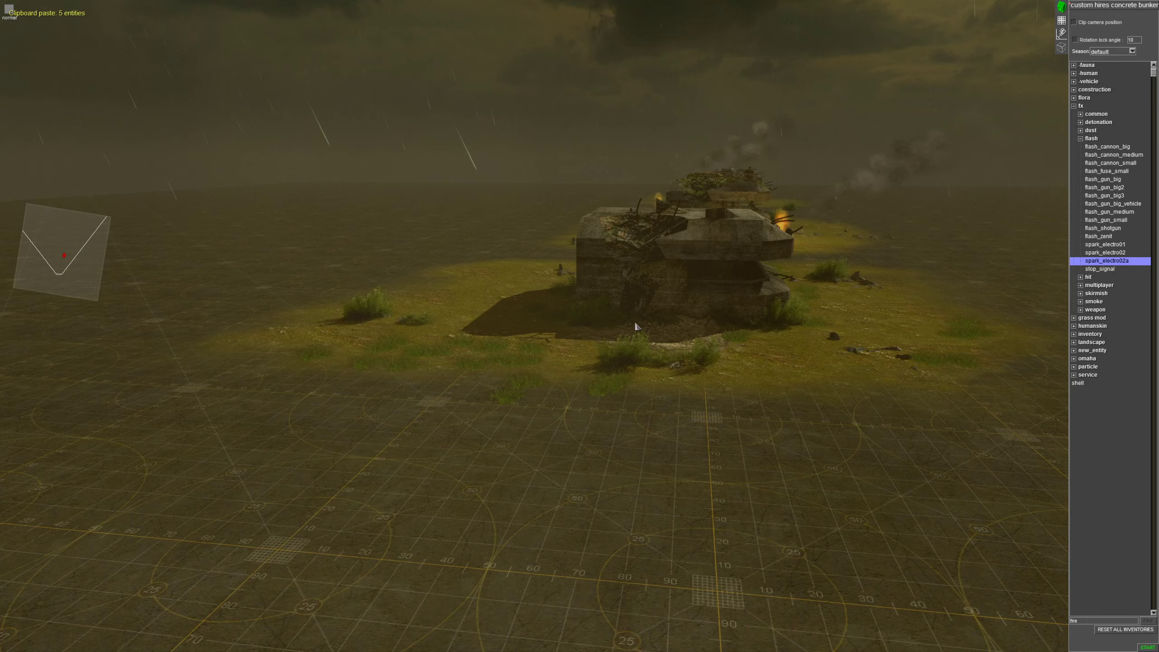
{"action": "middle_click_drag", "start_coordinate": [675, 330], "coordinate": [678, 382]}
{"action": "scroll", "coordinate": [1027, 401], "scroll_direction": "up", "scroll_amount": 1}
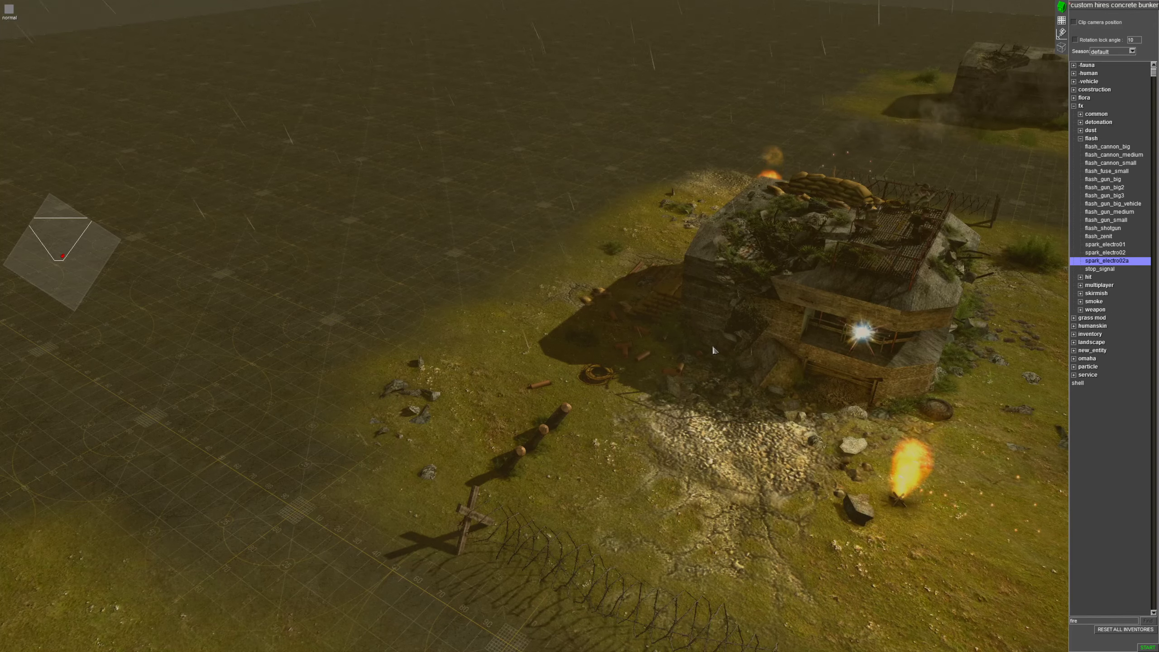
{"action": "left_click_drag", "start_coordinate": [705, 325], "coordinate": [772, 411]}
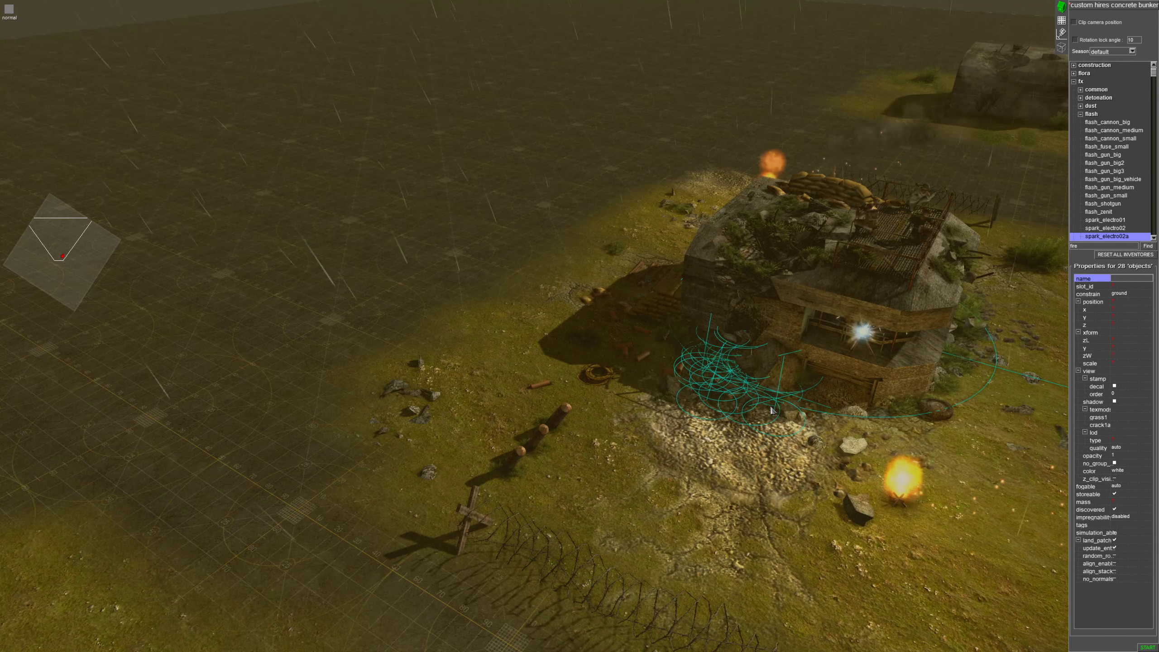
{"action": "middle_click_drag", "start_coordinate": [773, 411], "coordinate": [796, 479]}
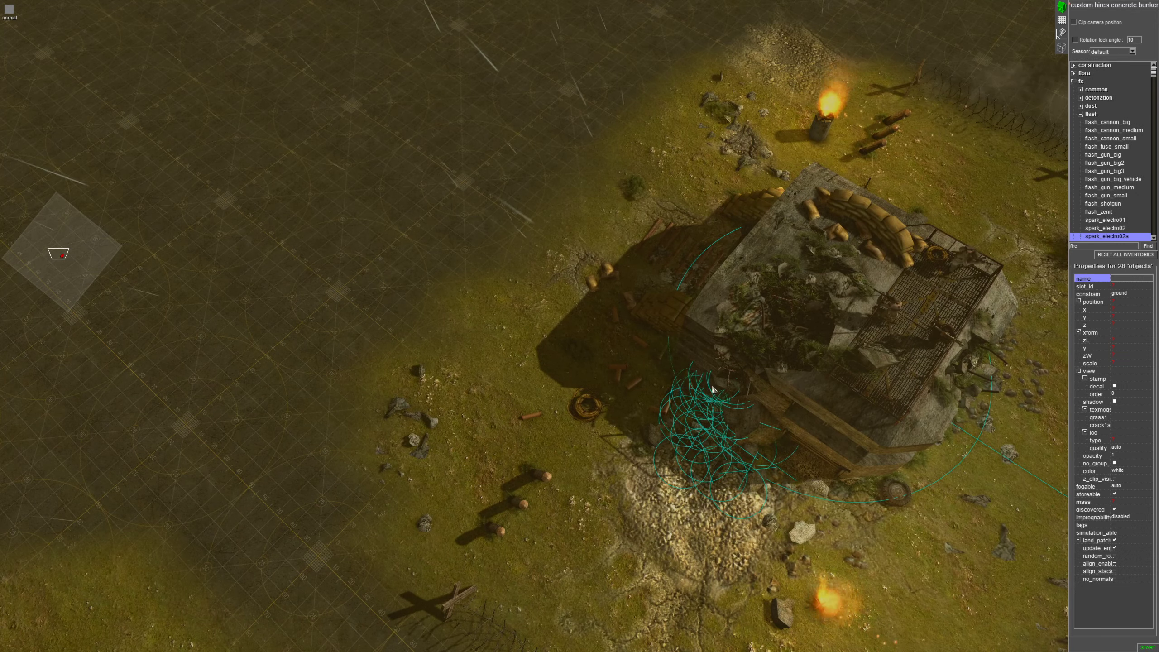
{"action": "left_click", "coordinate": [746, 426]}
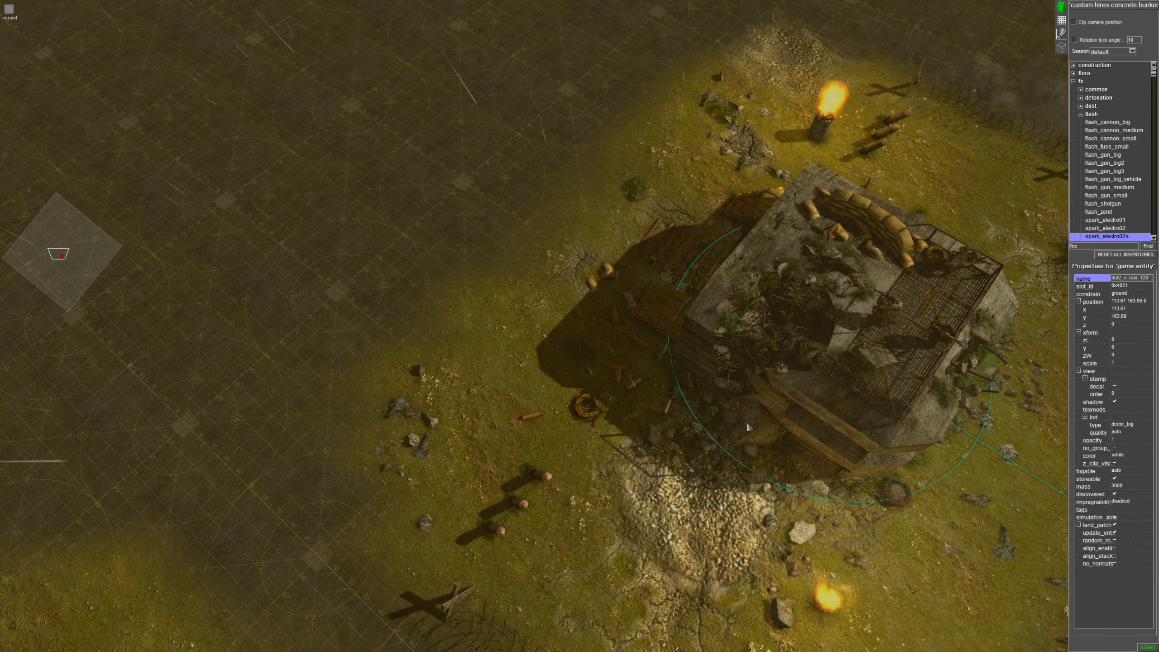
{"action": "left_click", "coordinate": [614, 435]}
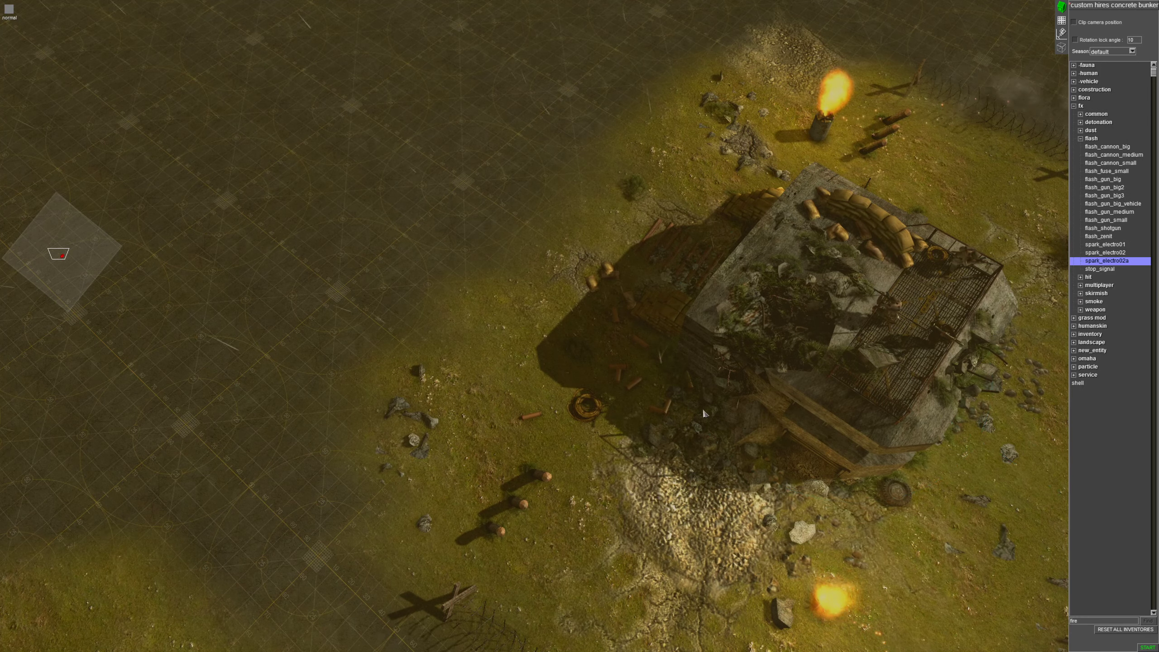
{"action": "left_click_drag", "start_coordinate": [718, 426], "coordinate": [684, 455]}
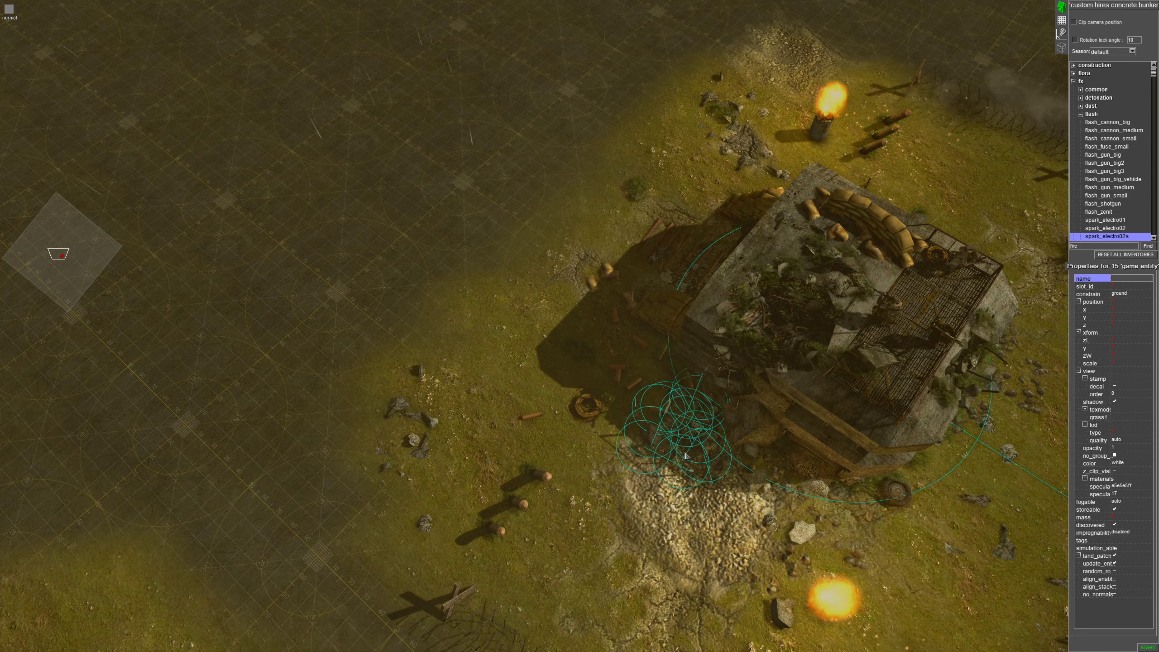
{"action": "key", "text": "Down"}
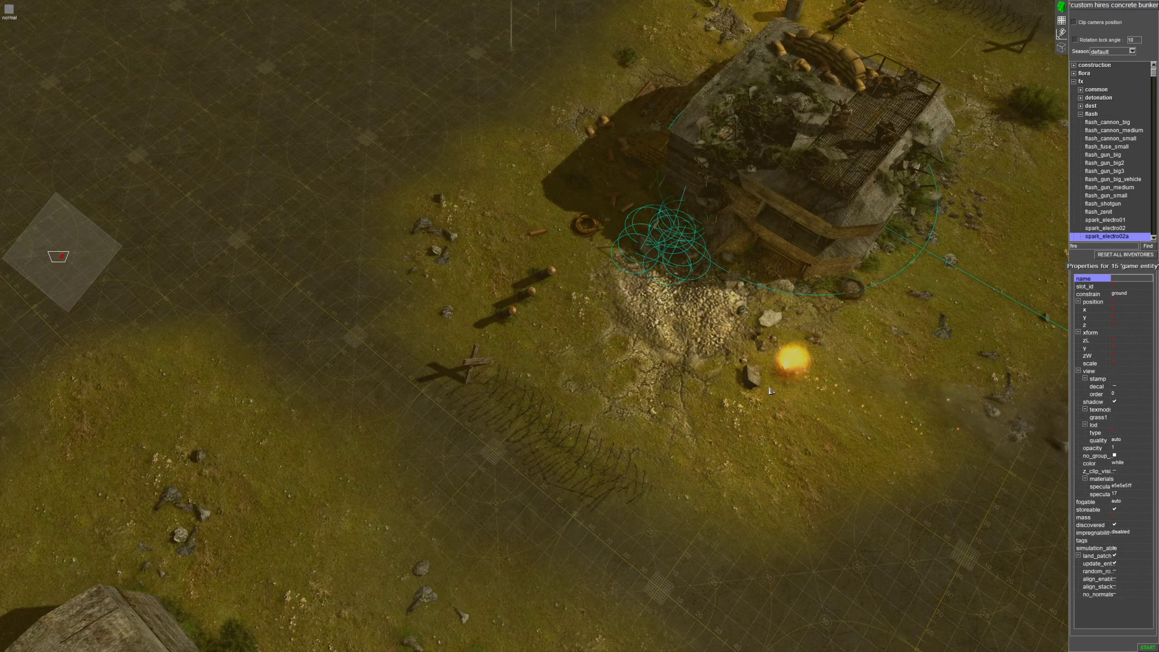
{"action": "middle_click_drag", "start_coordinate": [698, 330], "coordinate": [648, 254]}
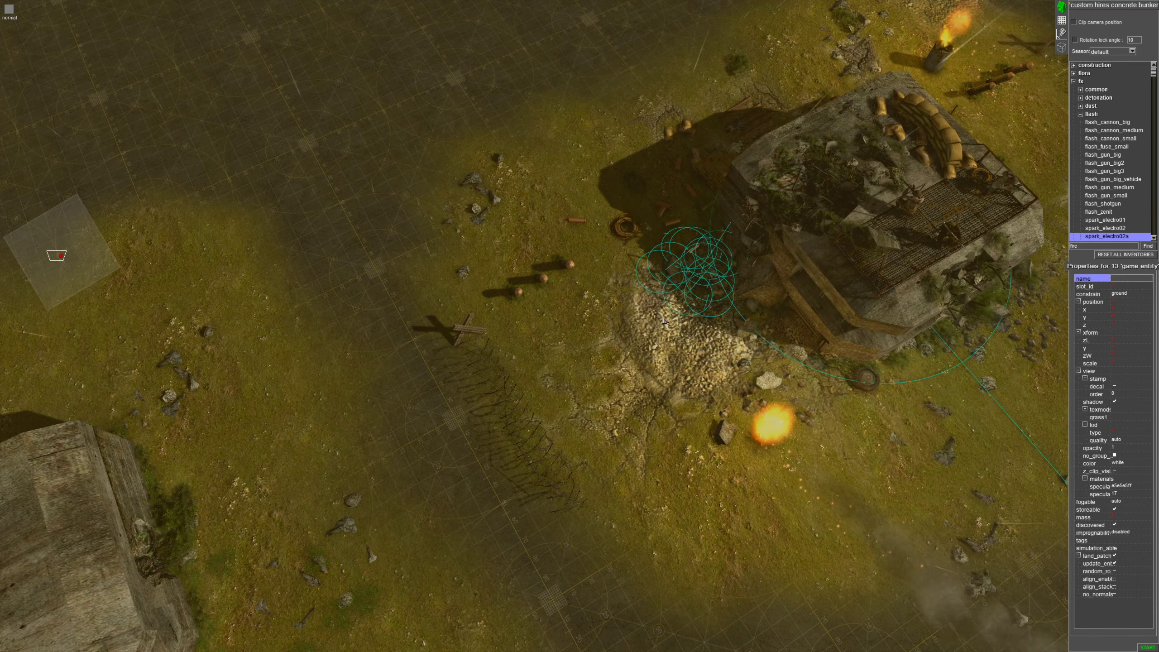
{"action": "left_click_drag", "start_coordinate": [660, 240], "coordinate": [703, 290]}
{"action": "left_click_drag", "start_coordinate": [645, 250], "coordinate": [703, 300]}
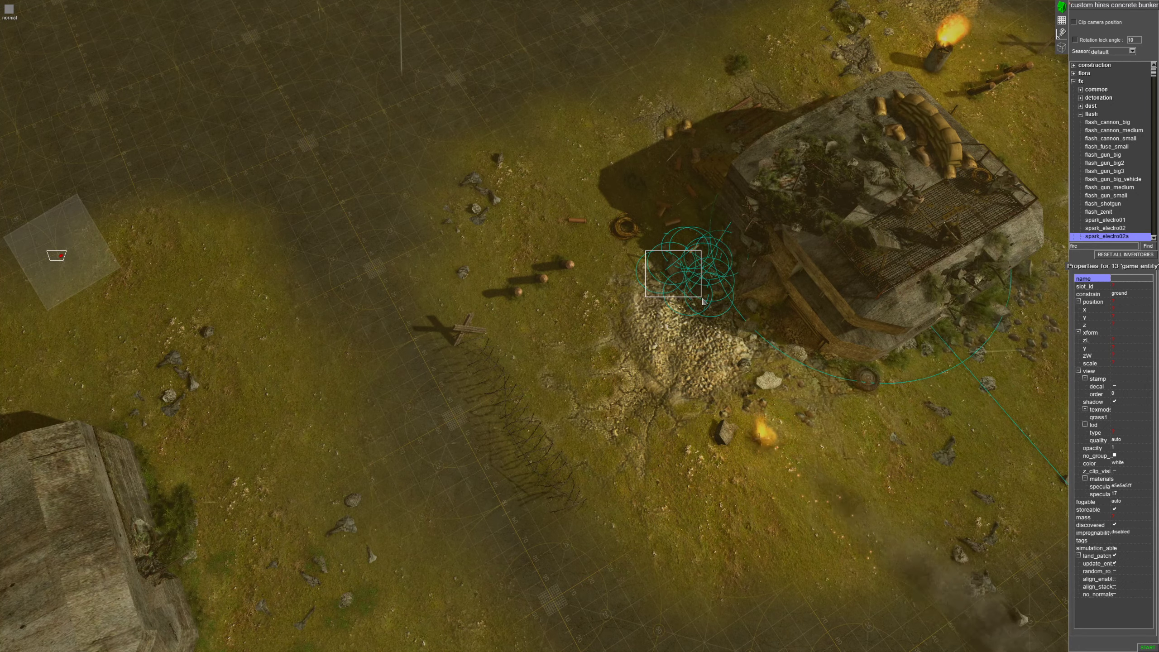
{"action": "left_click", "coordinate": [624, 320]}
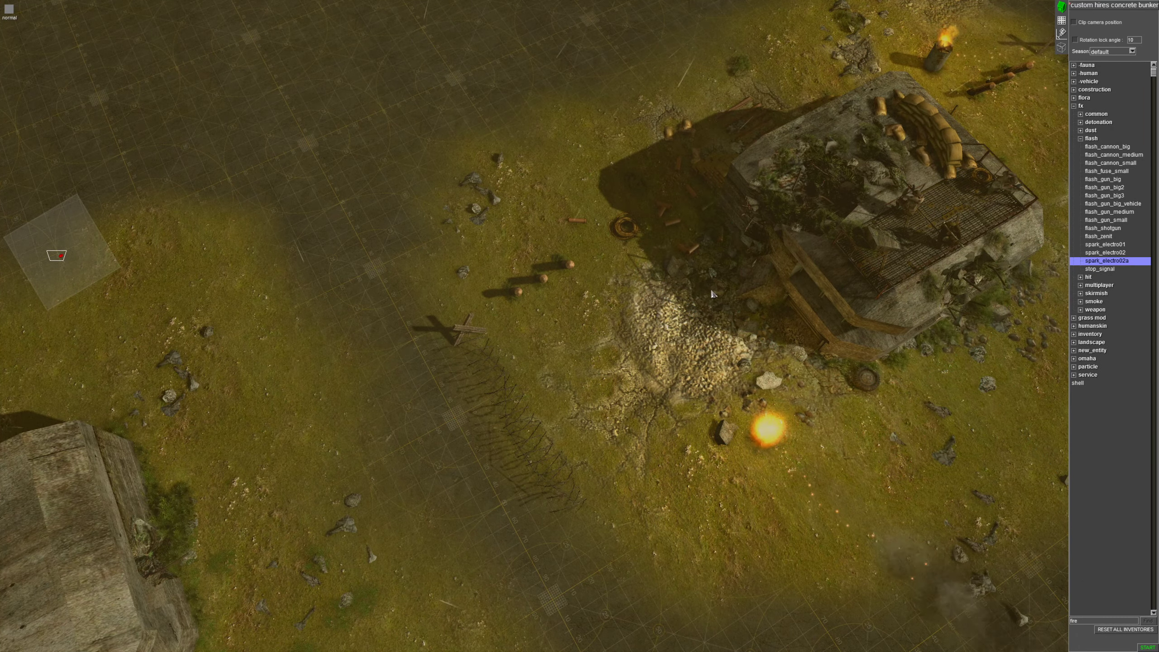
Bring four rubble pieces from beside the camouflaged bunker's gravel patch onto the gravel at the bare bunker's shaded side
{"action": "left_click_drag", "start_coordinate": [710, 291], "coordinate": [322, 387]}
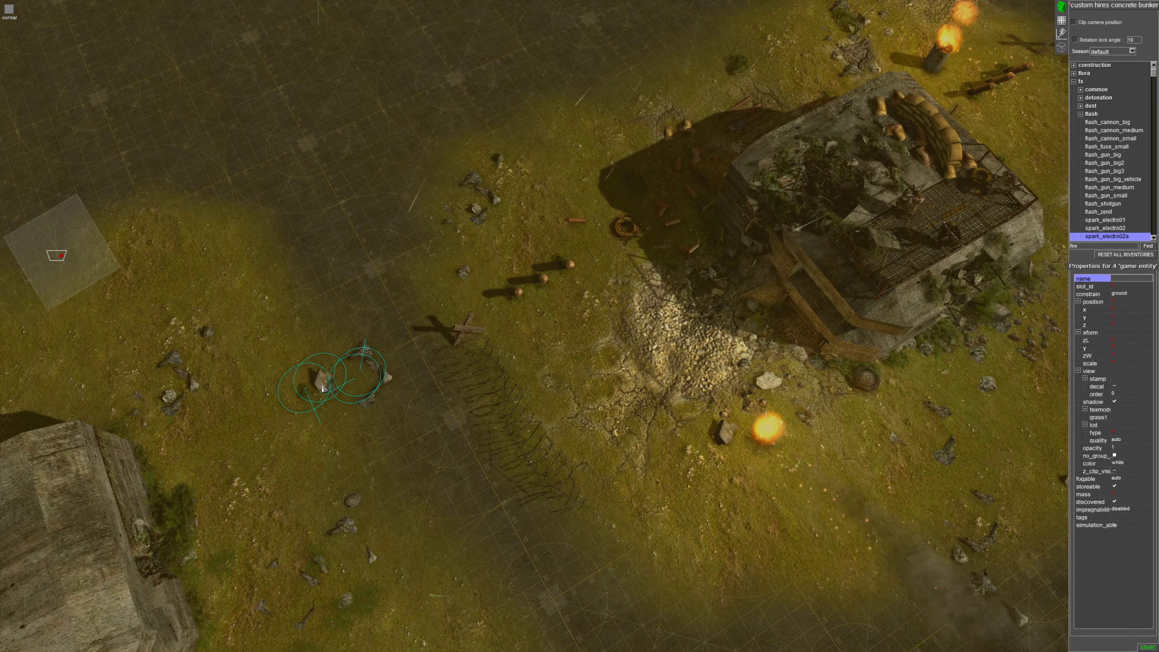
{"action": "scroll", "coordinate": [390, 462], "scroll_direction": "down", "scroll_amount": 4}
{"action": "middle_click_drag", "start_coordinate": [390, 462], "coordinate": [532, 492]}
{"action": "key", "text": "Down"}
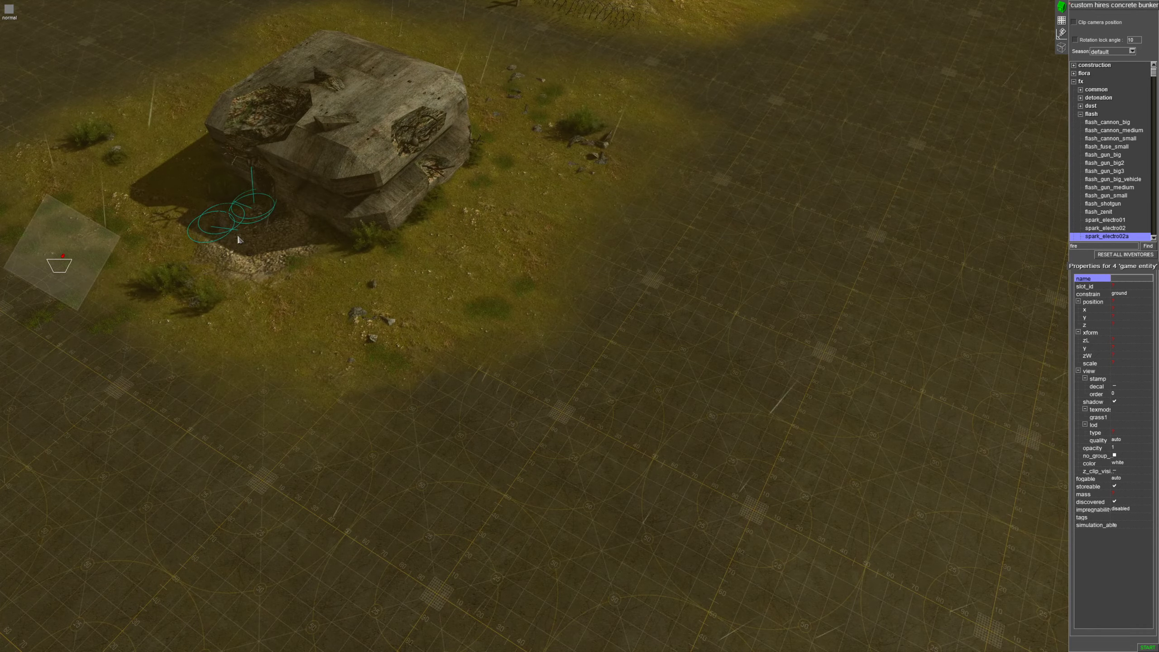
{"action": "middle_click_drag", "start_coordinate": [295, 238], "coordinate": [384, 228]}
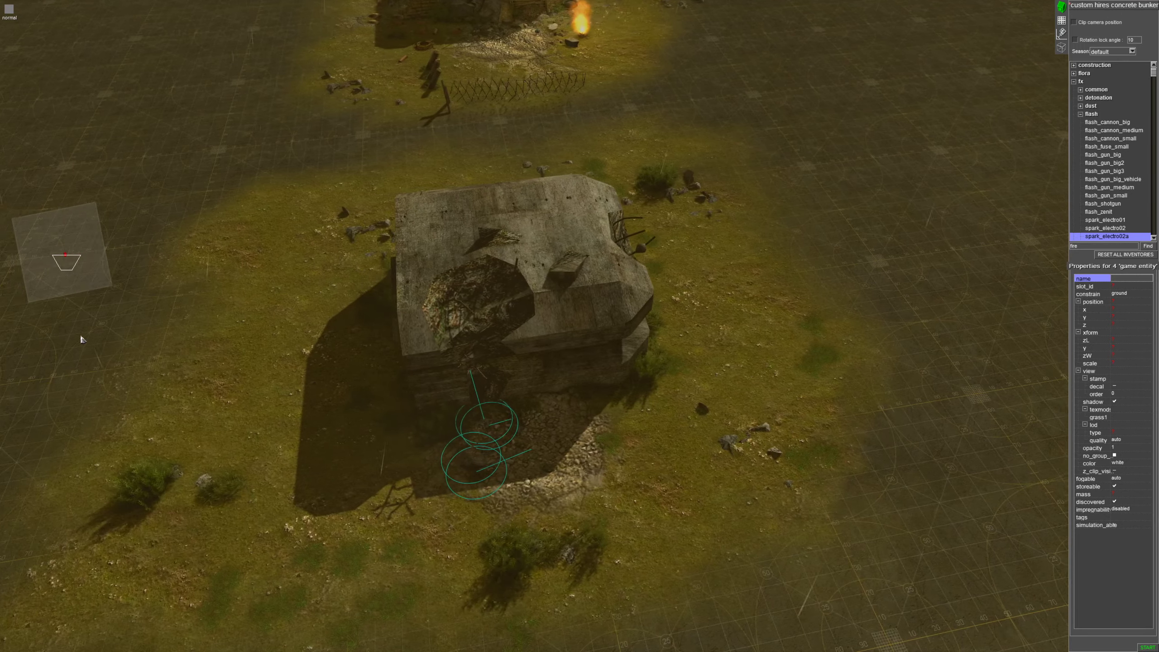
{"action": "scroll", "coordinate": [355, 442], "scroll_direction": "up", "scroll_amount": 4}
{"action": "middle_click_drag", "start_coordinate": [585, 455], "coordinate": [675, 446]}
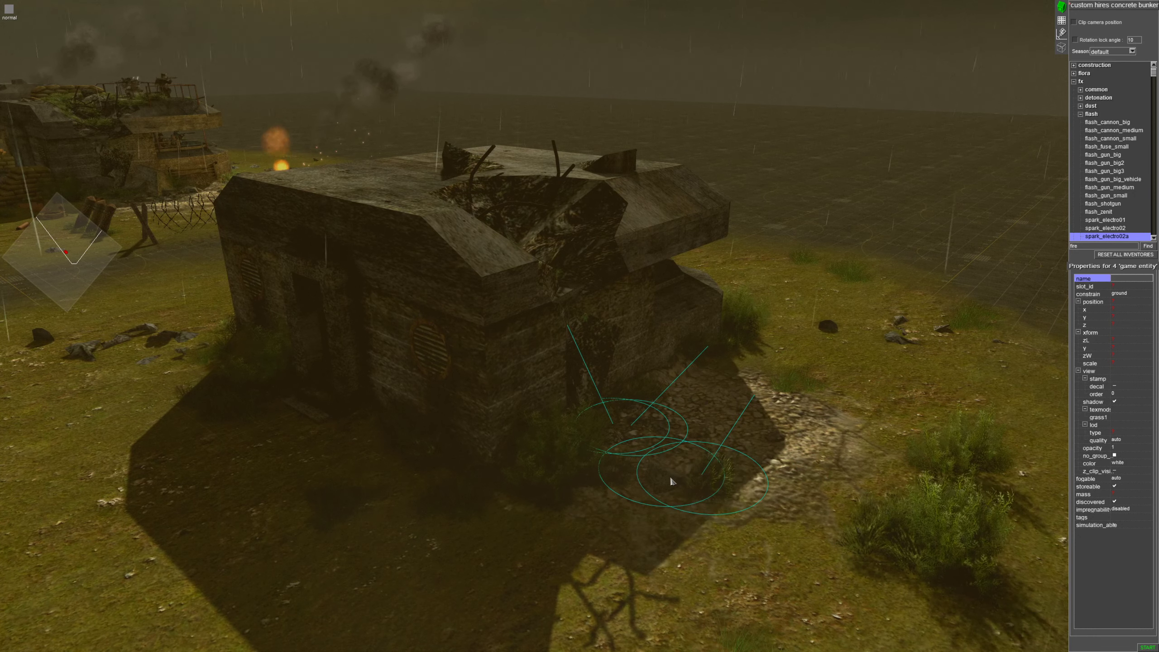
Select three of the rubble pieces on the shaded gravel and move them onto the open grass beside the bunker
{"action": "key", "text": "Tab"}
{"action": "key", "text": "Tab"}
{"action": "key", "text": "Tab"}
{"action": "key", "text": "Tab"}
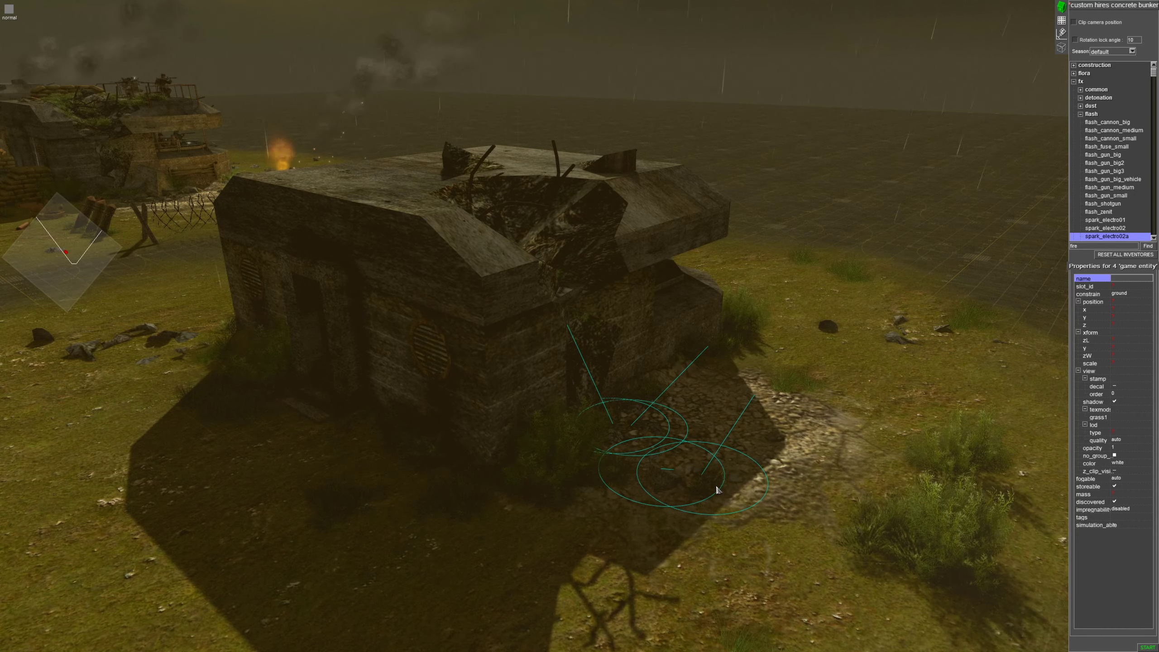
{"action": "left_click", "coordinate": [719, 489]}
{"action": "middle_click_drag", "start_coordinate": [759, 459], "coordinate": [726, 547]}
{"action": "left_click_drag", "start_coordinate": [577, 599], "coordinate": [700, 437]}
{"action": "left_click", "coordinate": [519, 587]}
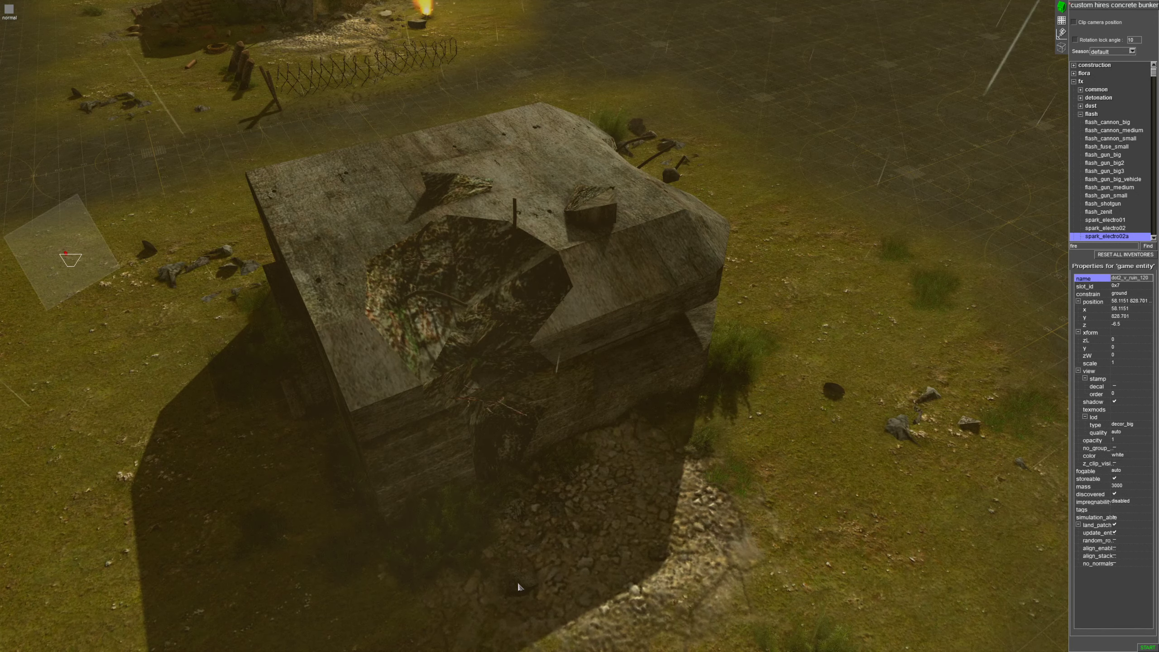
{"action": "left_click_drag", "start_coordinate": [558, 619], "coordinate": [872, 548]}
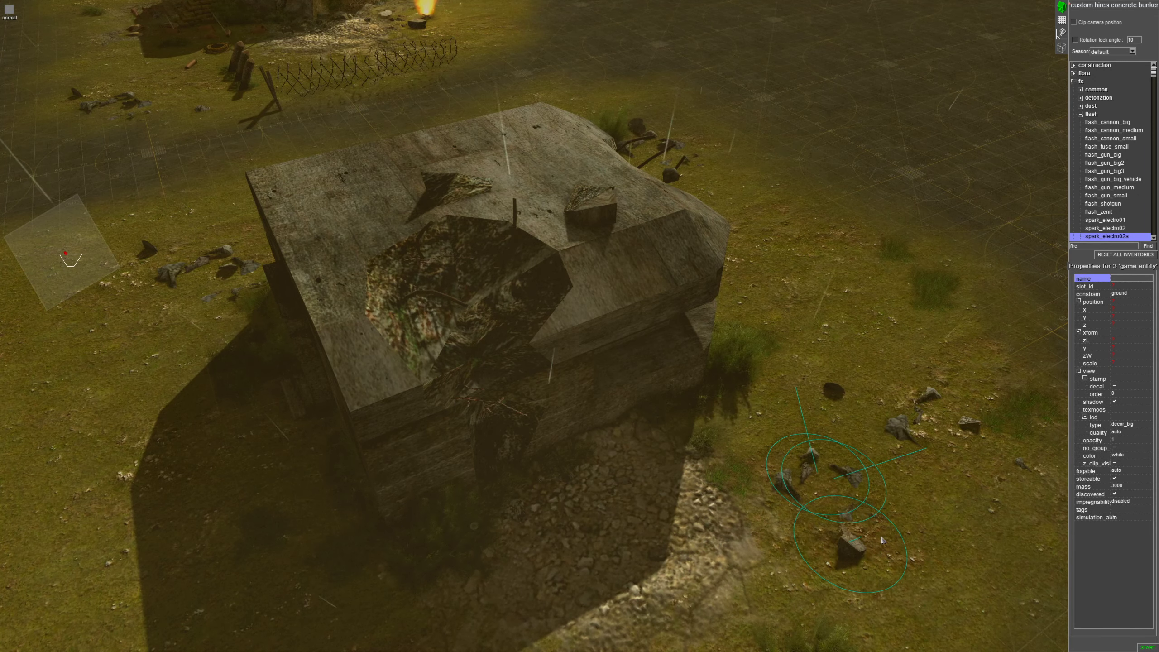
Enlarge the three rubble pieces together and move them farther from the bunker to the edge of the grass
{"action": "left_click_drag", "start_coordinate": [891, 498], "coordinate": [882, 435]}
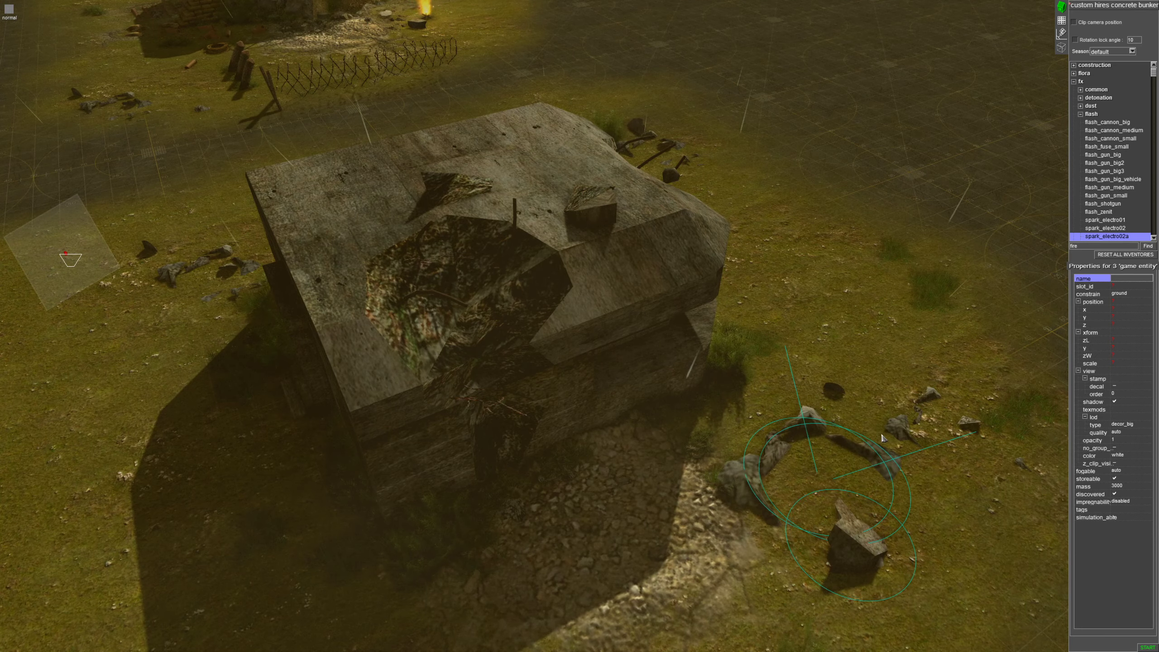
{"action": "left_click_drag", "start_coordinate": [851, 494], "coordinate": [949, 224]}
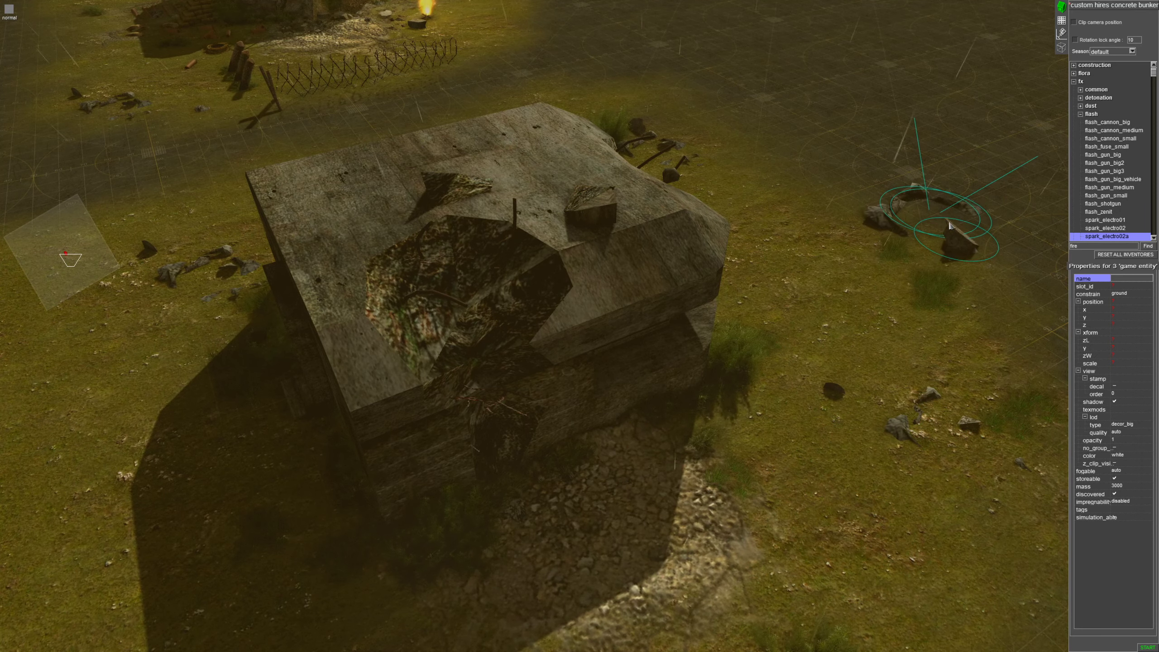
{"action": "middle_click_drag", "start_coordinate": [830, 33], "coordinate": [839, 315]}
{"action": "middle_click_drag", "start_coordinate": [1054, 420], "coordinate": [758, 445]}
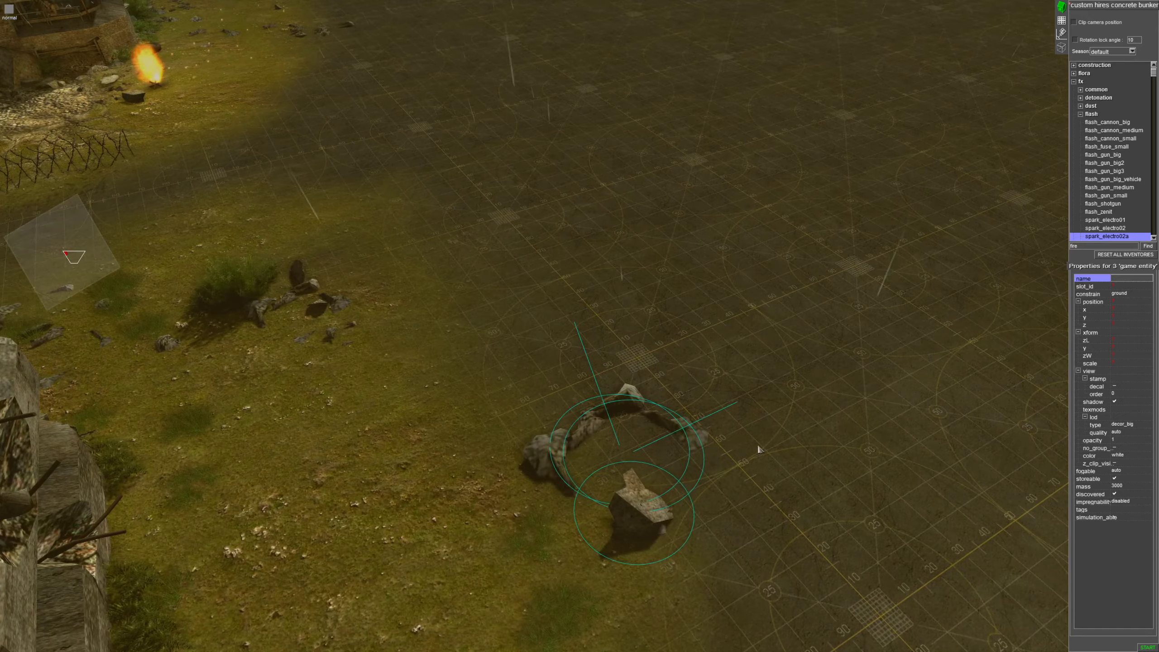
Duplicate the angular rock, place the copy inside the ring of rubble, rotate it and sink it to z -4.5
{"action": "left_click", "coordinate": [652, 530]}
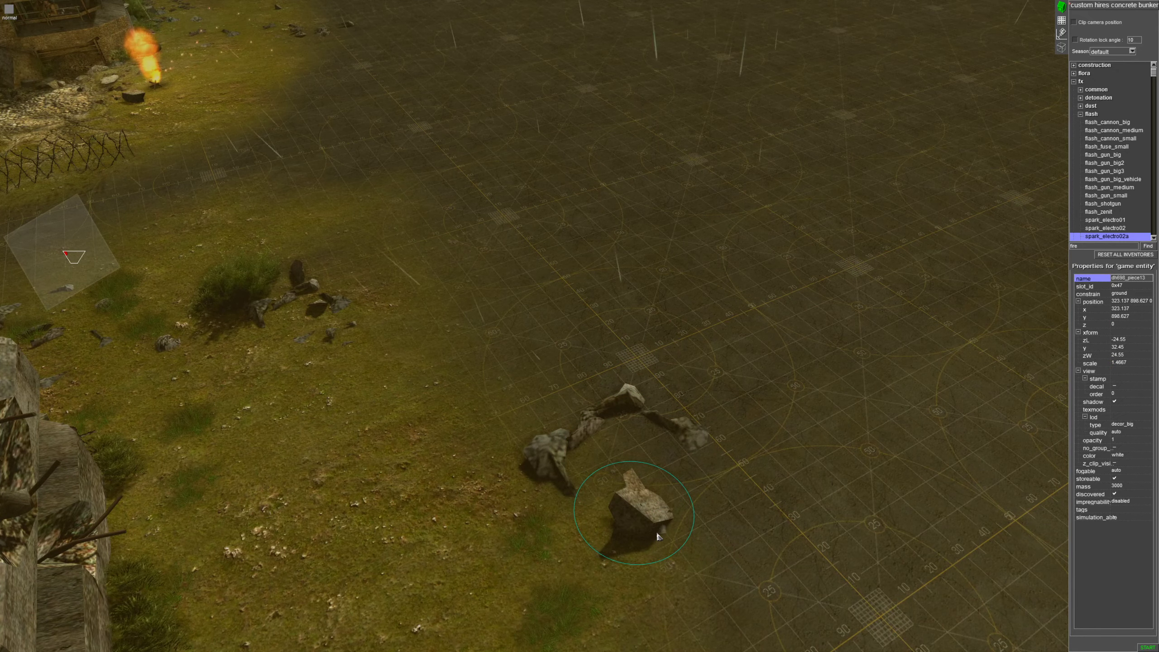
{"action": "key", "text": "ctrl+c"}
{"action": "key", "text": "ctrl+v"}
{"action": "left_click_drag", "start_coordinate": [646, 522], "coordinate": [588, 428]}
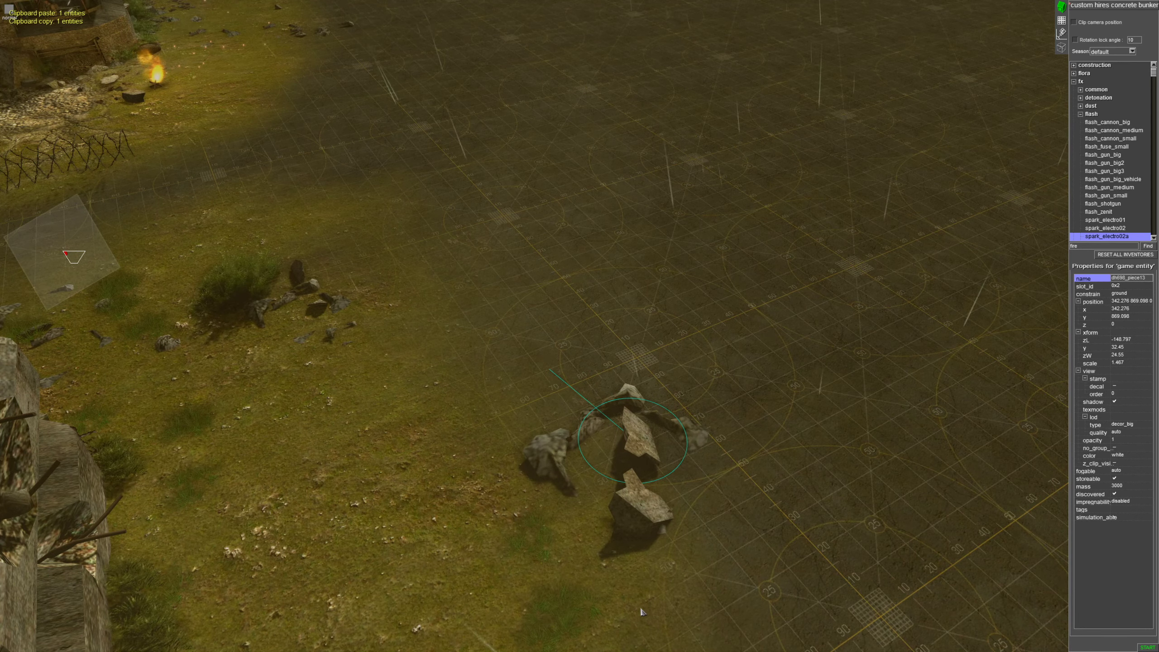
{"action": "left_click_drag", "start_coordinate": [641, 608], "coordinate": [617, 632], "text": "alt"}
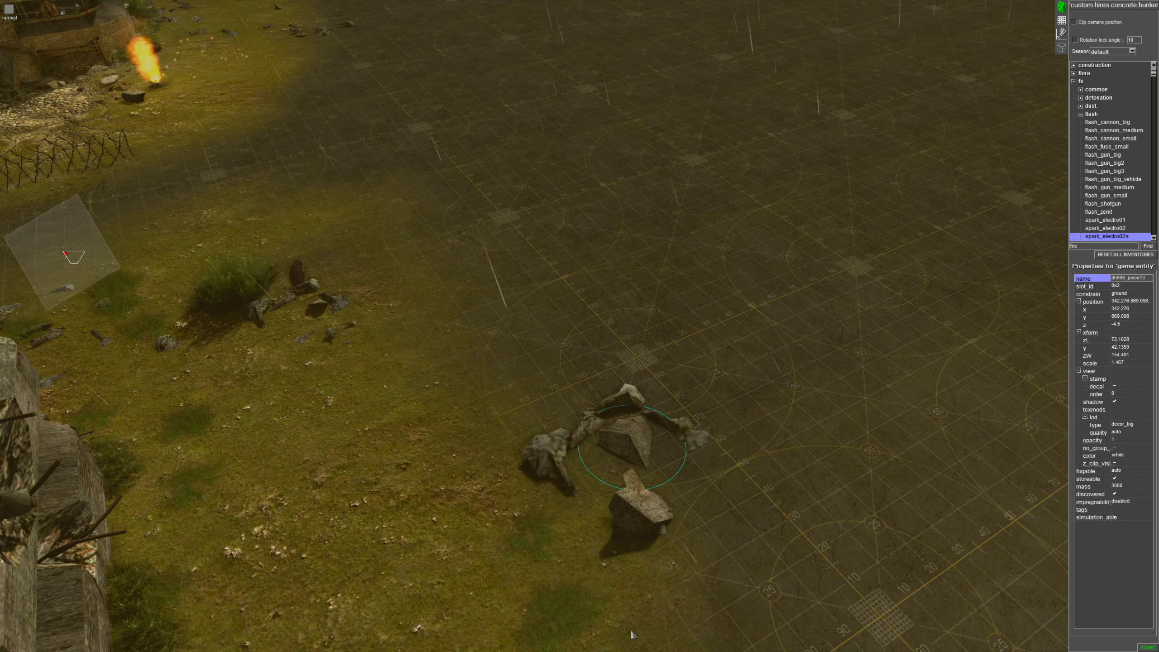
Paste another copy of the angular rock, scale it to about 2.04, and rotate it against the pile's bunker-facing side
{"action": "key", "text": "ctrl+v"}
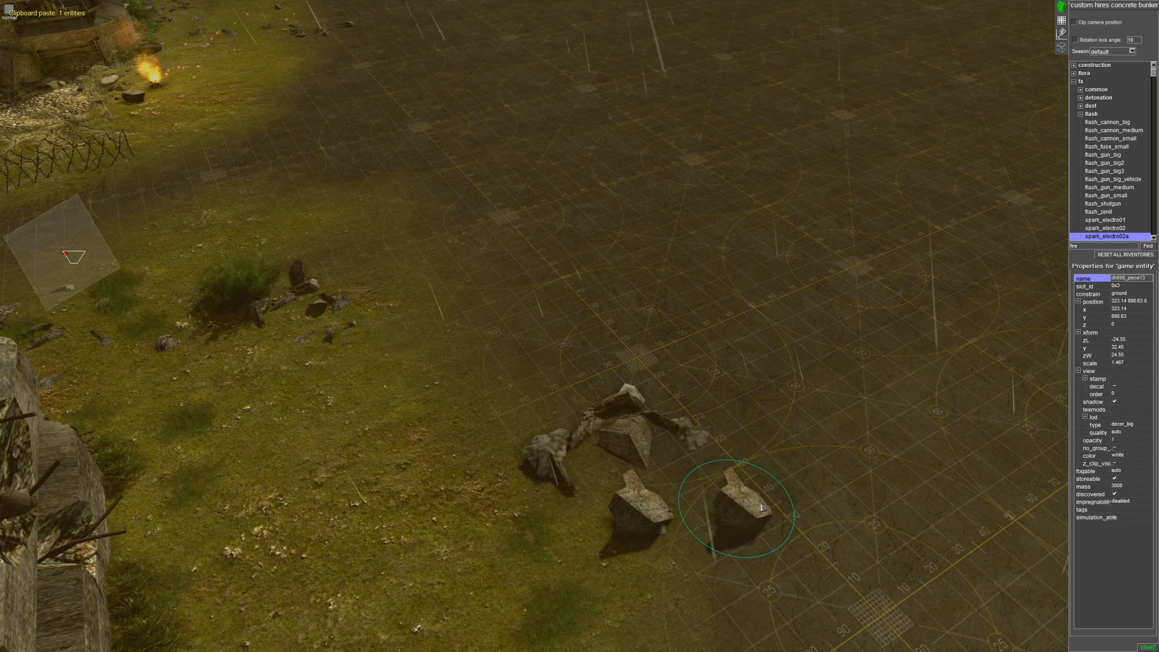
{"action": "left_click_drag", "start_coordinate": [762, 504], "coordinate": [789, 384]}
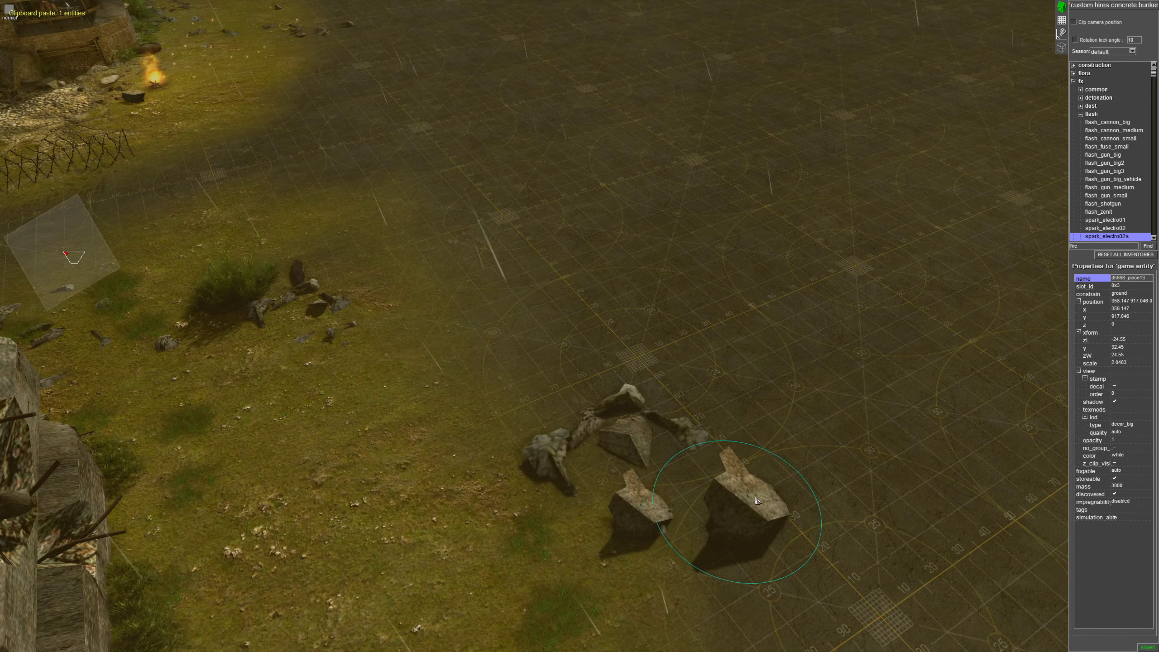
{"action": "left_click_drag", "start_coordinate": [755, 500], "coordinate": [629, 463]}
{"action": "middle_click_drag", "start_coordinate": [629, 466], "coordinate": [601, 439]}
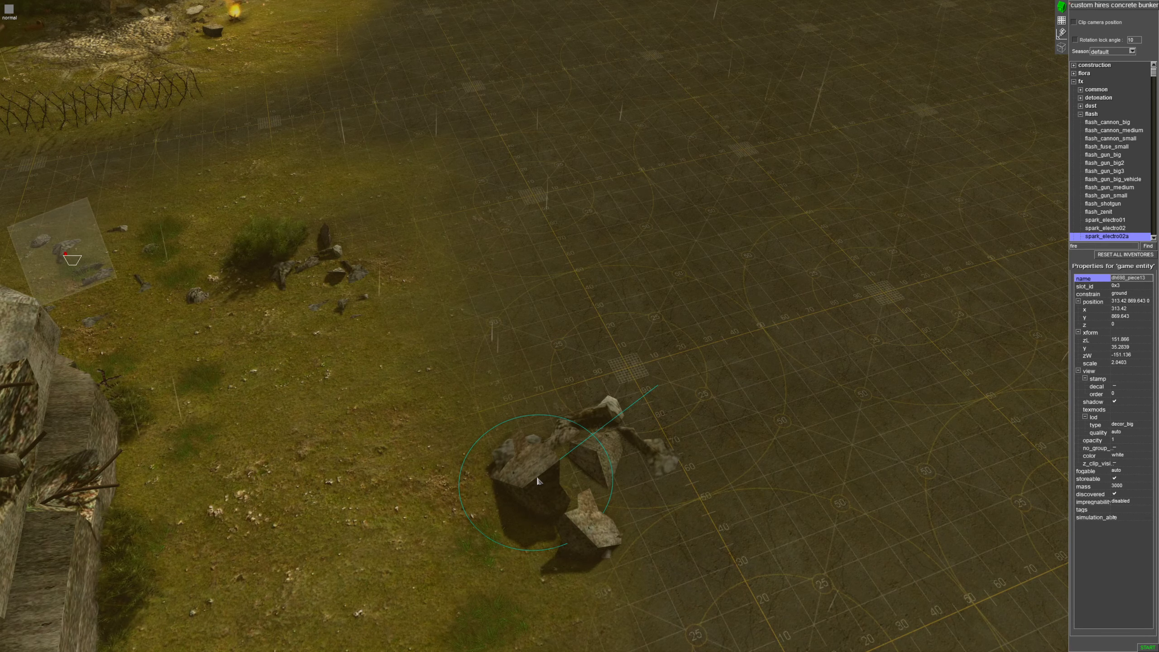
Tint the curved rubble piece at the back of the pile a pale peach color
{"action": "left_click", "coordinate": [601, 455]}
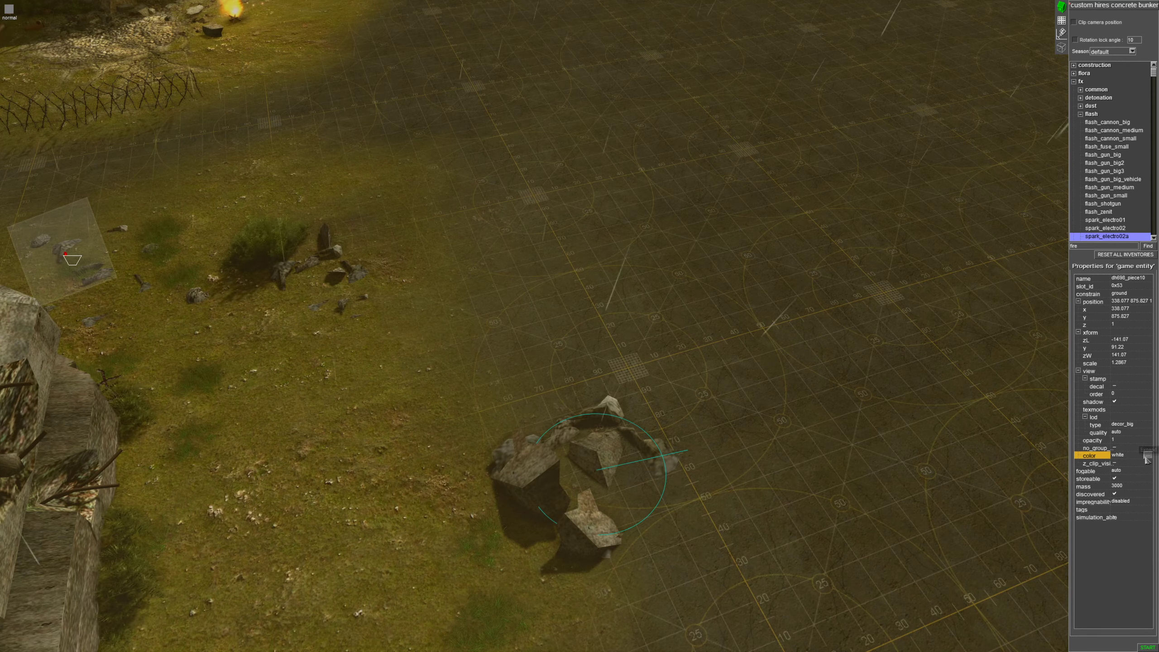
{"action": "left_click", "coordinate": [1147, 456]}
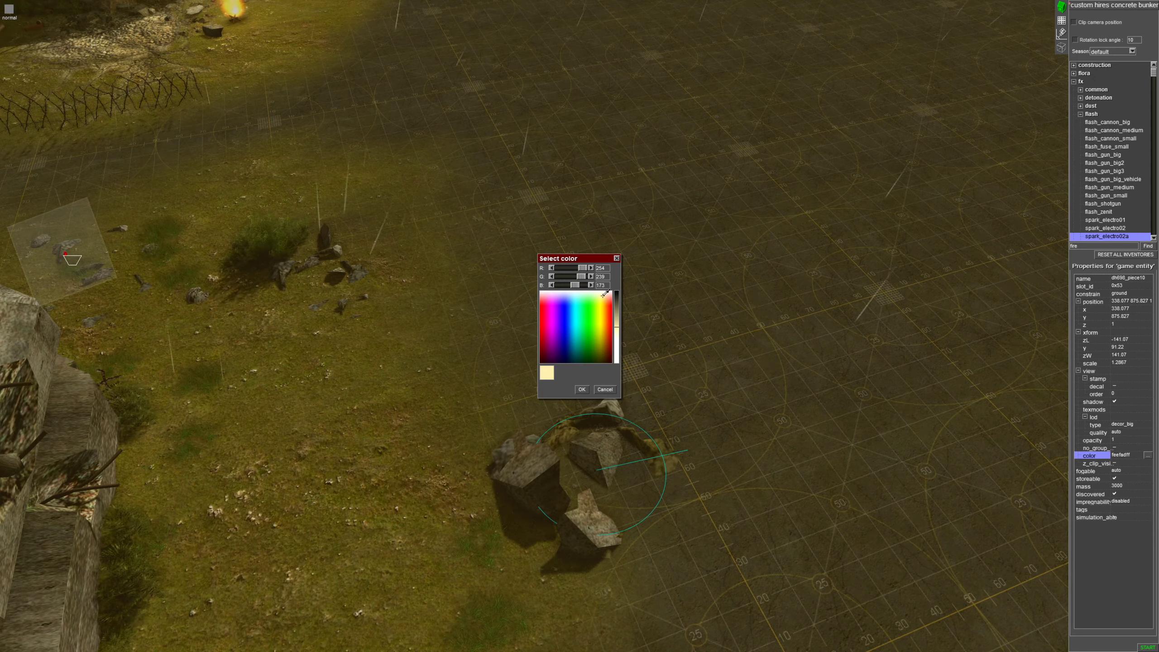
{"action": "left_click", "coordinate": [611, 318]}
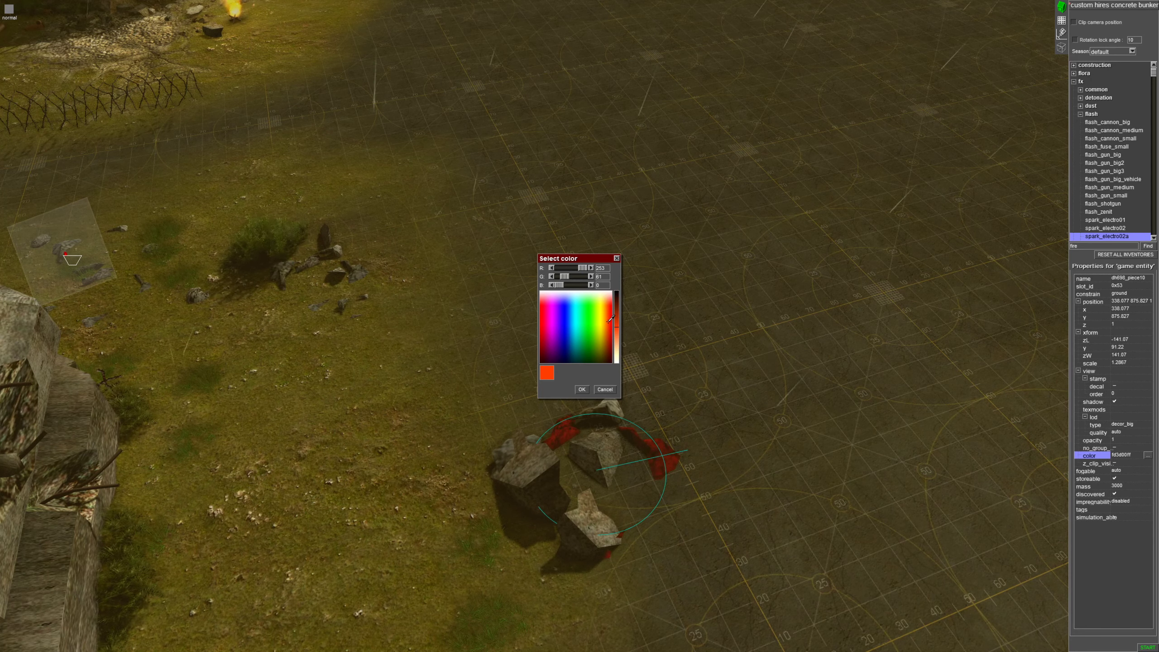
{"action": "left_click", "coordinate": [607, 298]}
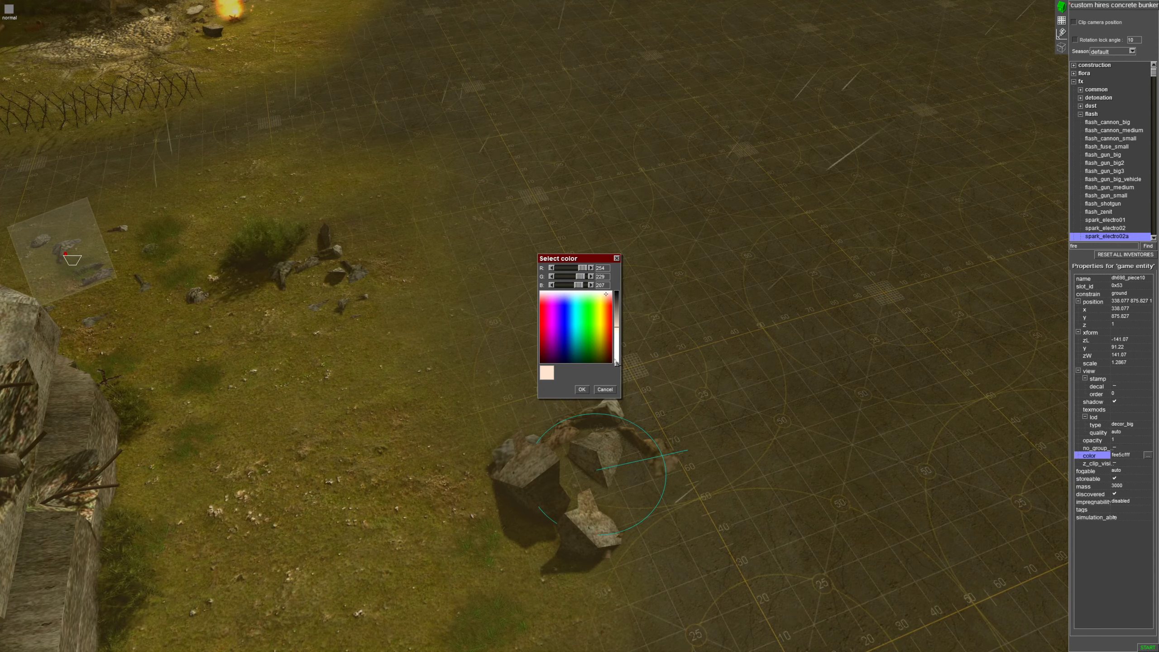
{"action": "left_click", "coordinate": [581, 389]}
Copy the five-piece rubble pile, paste it onto the bunker's shaded gravel, and turn and position it against the broken wall
{"action": "left_click_drag", "start_coordinate": [598, 461], "coordinate": [624, 451]}
{"action": "middle_click_drag", "start_coordinate": [726, 463], "coordinate": [604, 448]}
{"action": "left_click_drag", "start_coordinate": [424, 363], "coordinate": [594, 511]}
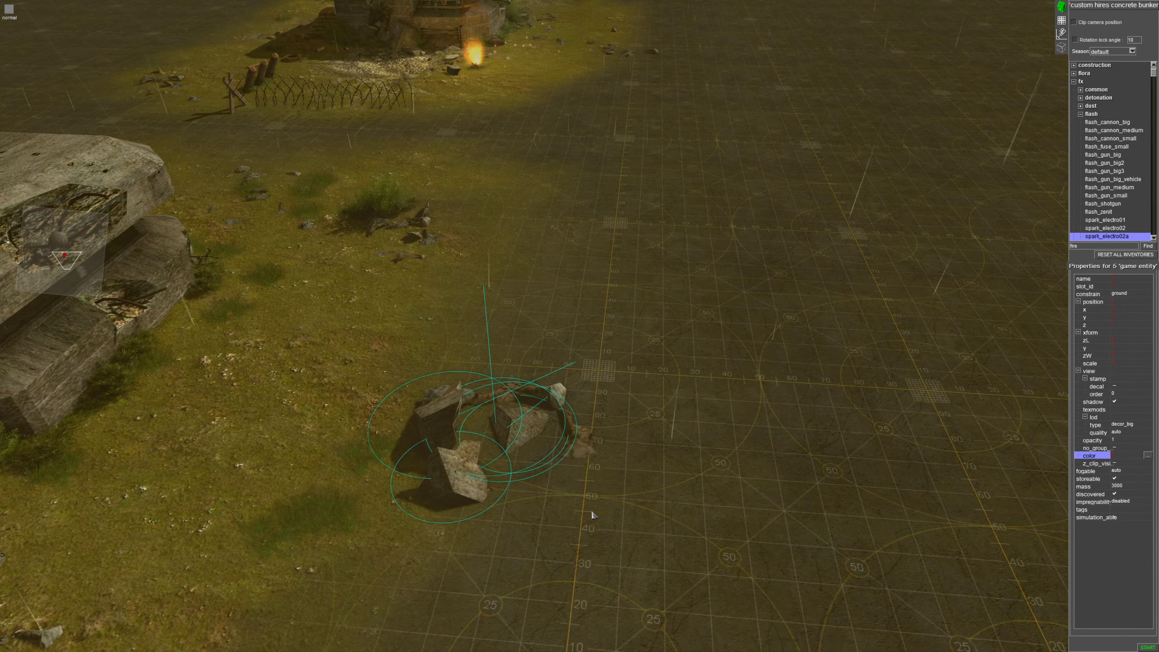
{"action": "key", "text": "ctrl+v"}
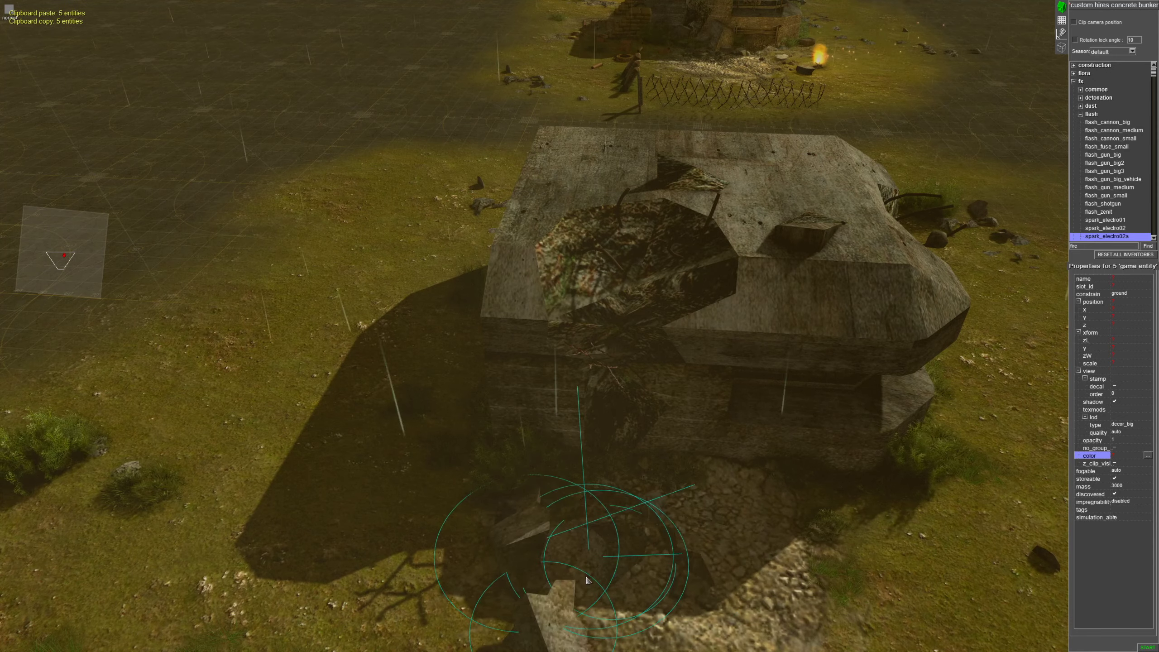
{"action": "mouse_move", "coordinate": [642, 495]}
{"action": "left_mouse_down"}
{"action": "mouse_move", "coordinate": [621, 486]}
{"action": "mouse_move", "coordinate": [627, 499]}
{"action": "left_mouse_up"}
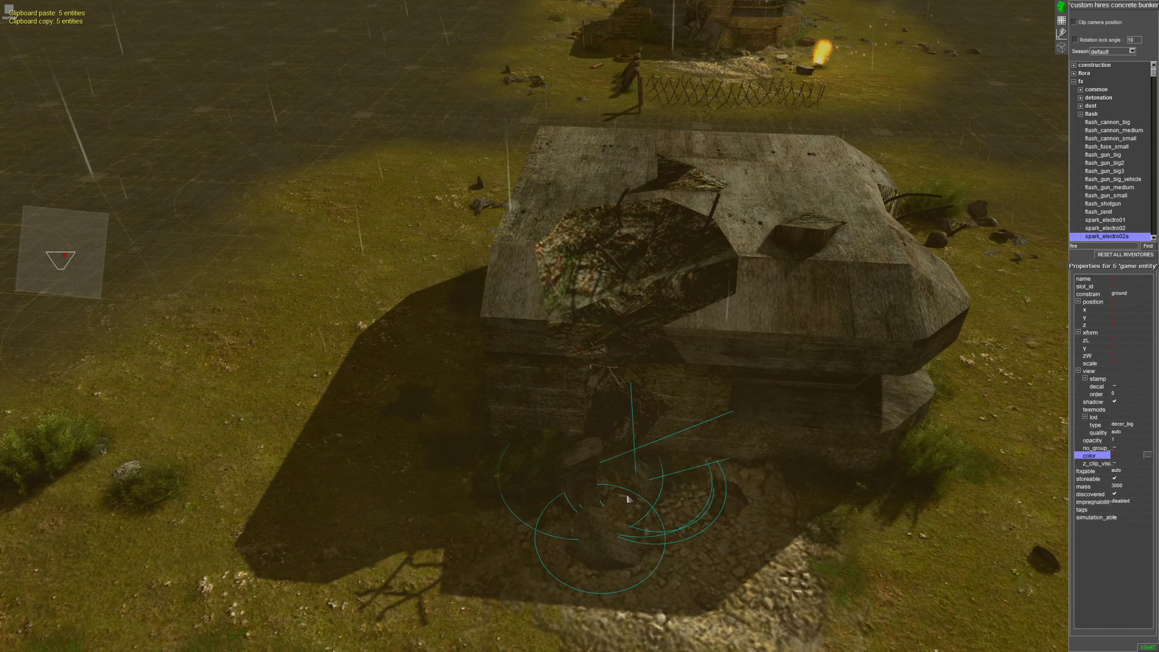
{"action": "key", "text": "Down"}
{"action": "left_click", "coordinate": [784, 311]}
{"action": "middle_click_drag", "start_coordinate": [785, 312], "coordinate": [730, 383]}
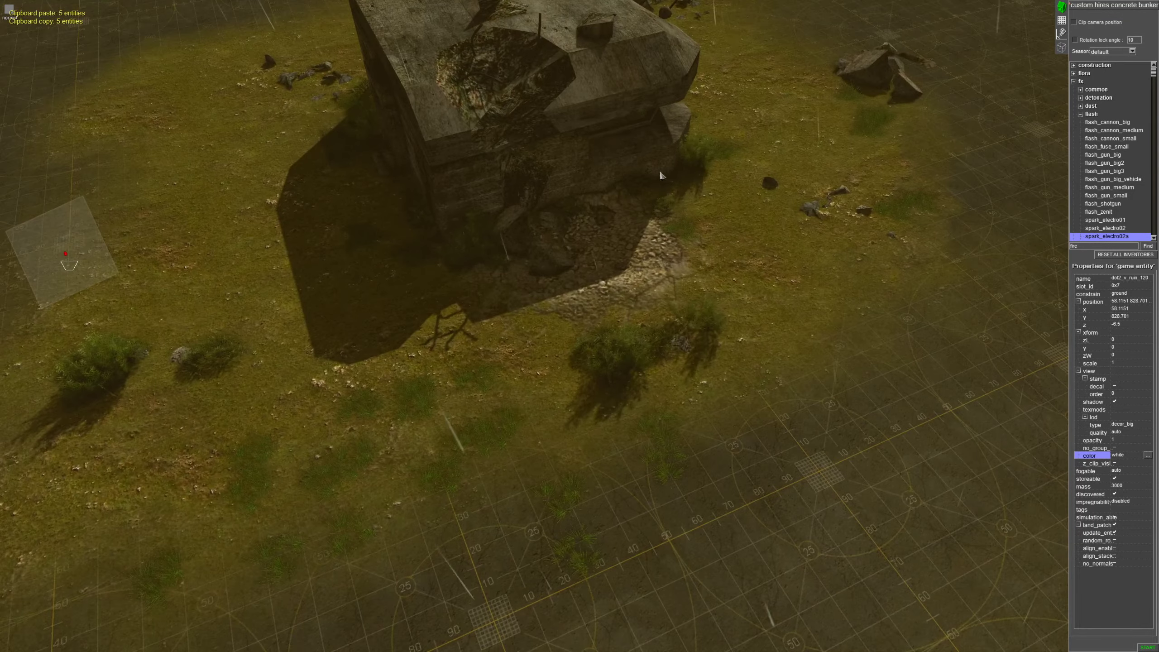
Copy the five-piece rubble pile standing outside the bunker and place the copy in the broken hole on the bunker's roof
{"action": "middle_click_drag", "start_coordinate": [683, 241], "coordinate": [654, 113]}
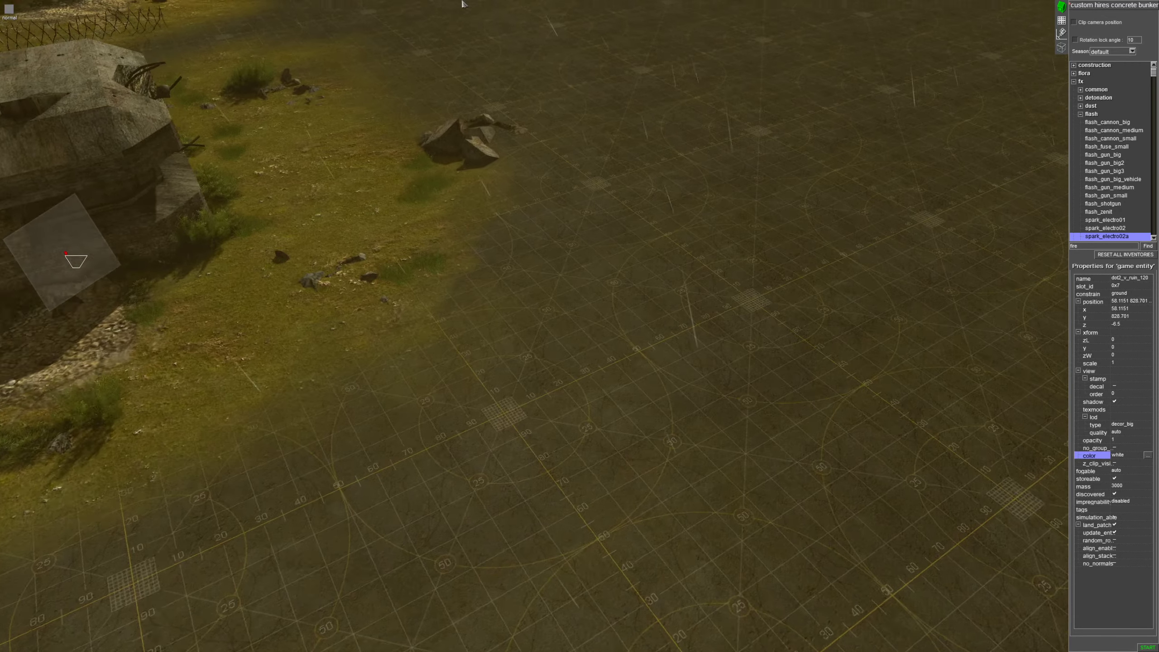
{"action": "left_click_drag", "start_coordinate": [347, 238], "coordinate": [479, 372]}
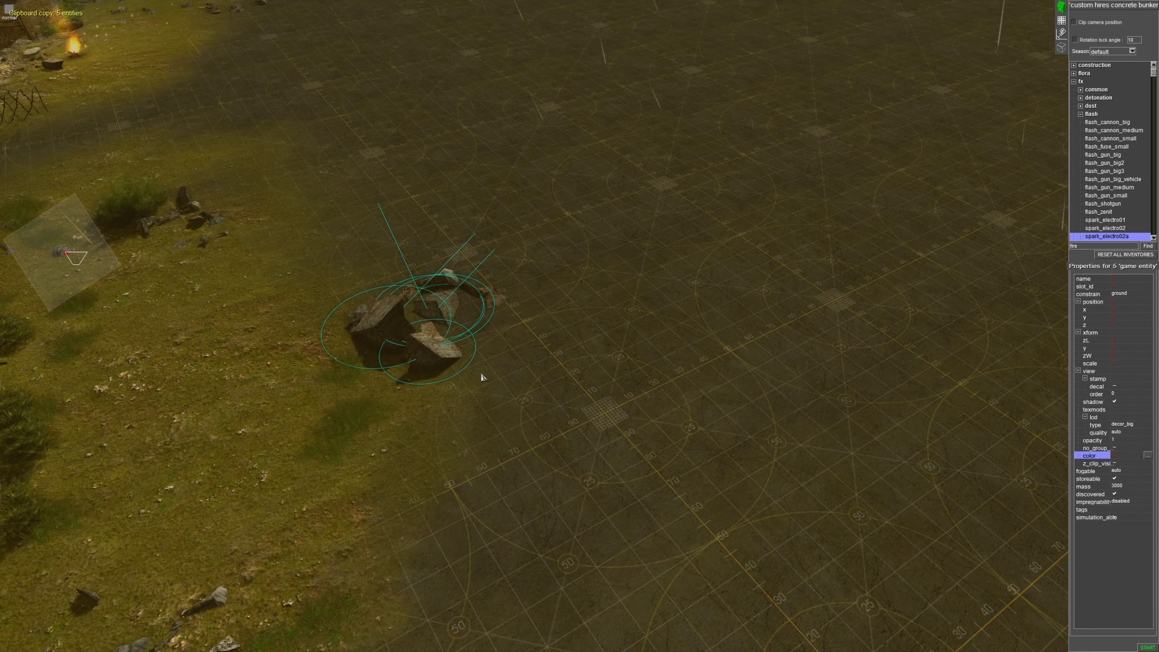
{"action": "key", "text": "ctrl+c"}
{"action": "key", "text": "ctrl+v"}
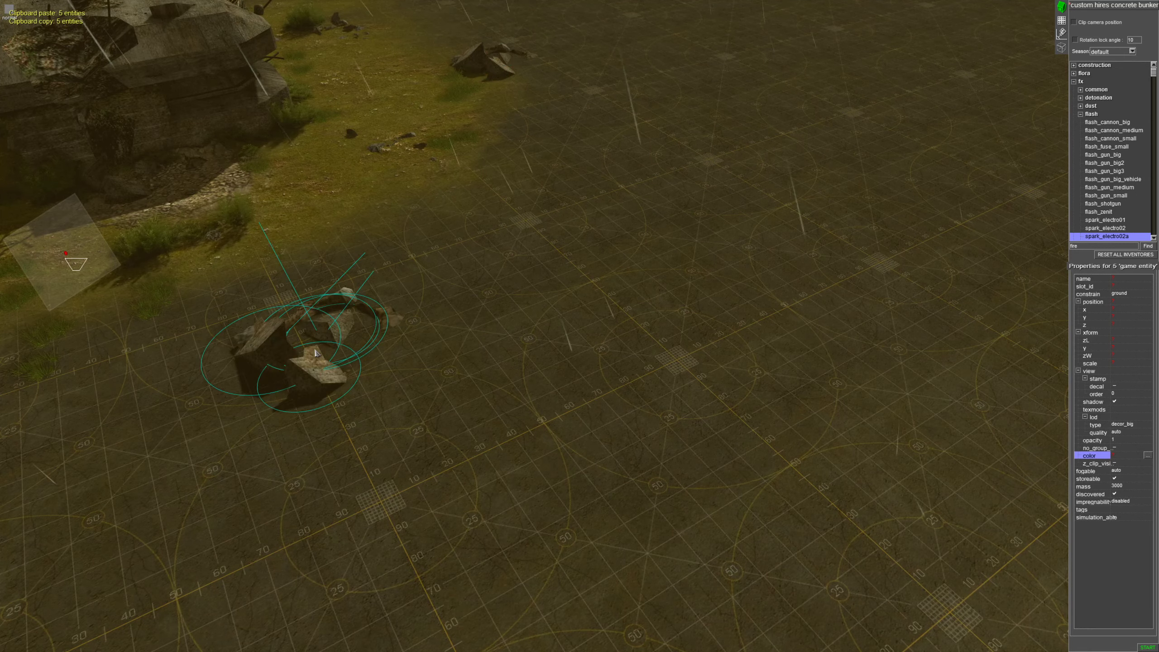
{"action": "left_click_drag", "start_coordinate": [314, 350], "coordinate": [330, 267]}
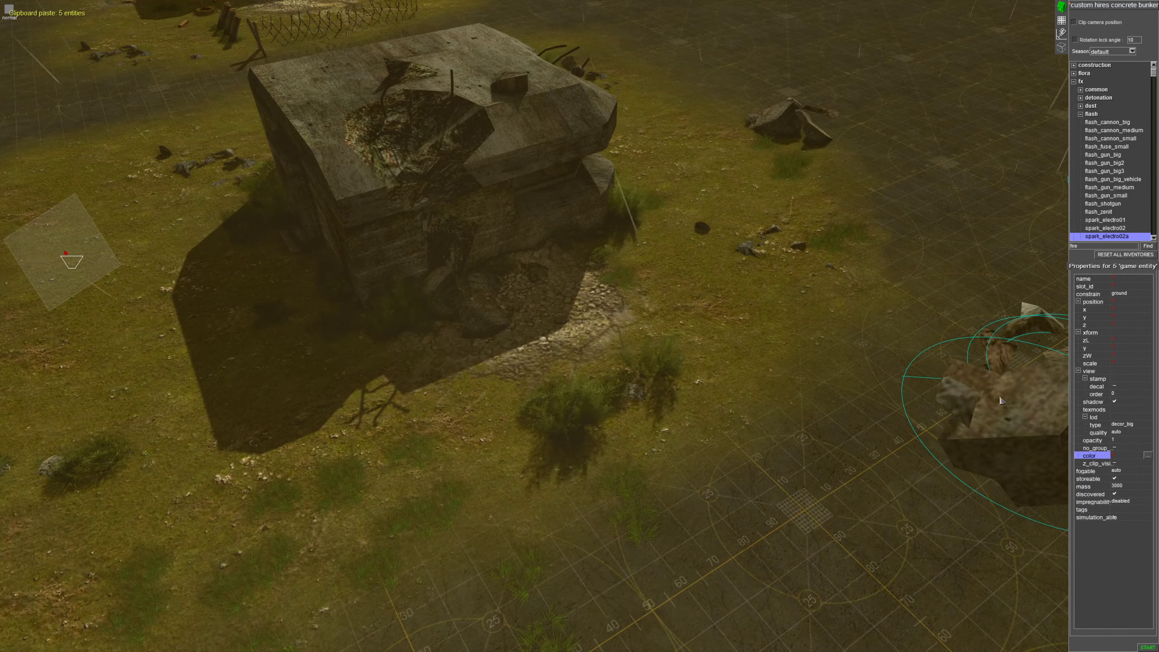
{"action": "left_click_drag", "start_coordinate": [999, 399], "coordinate": [514, 176]}
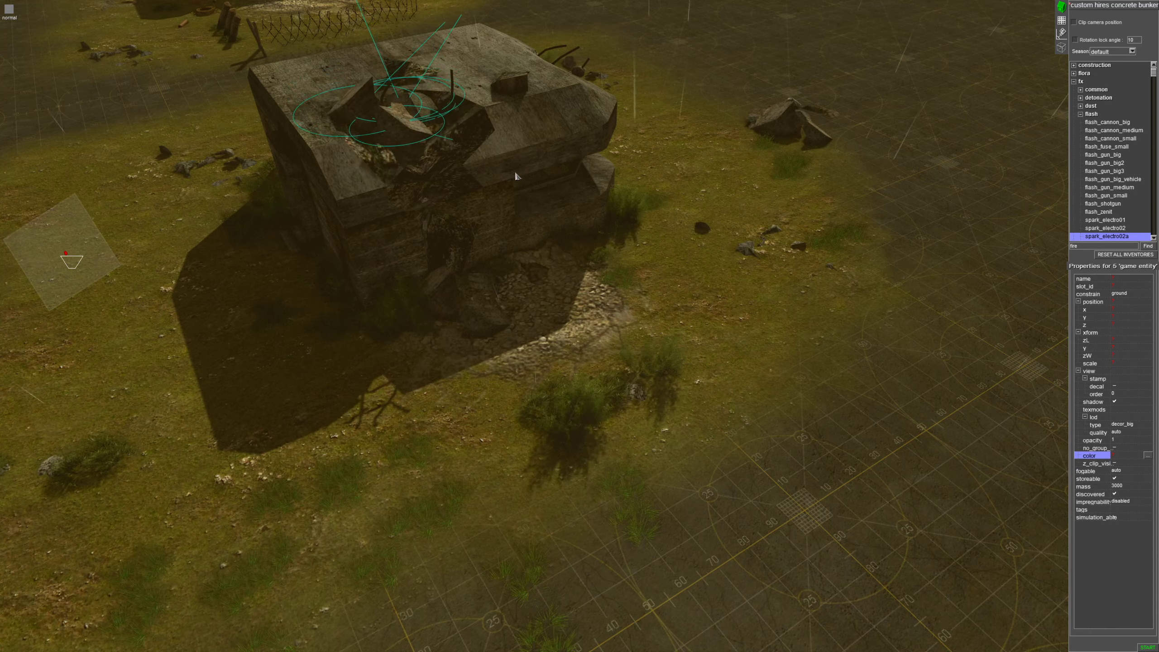
{"action": "middle_click_drag", "start_coordinate": [627, 202], "coordinate": [364, 173]}
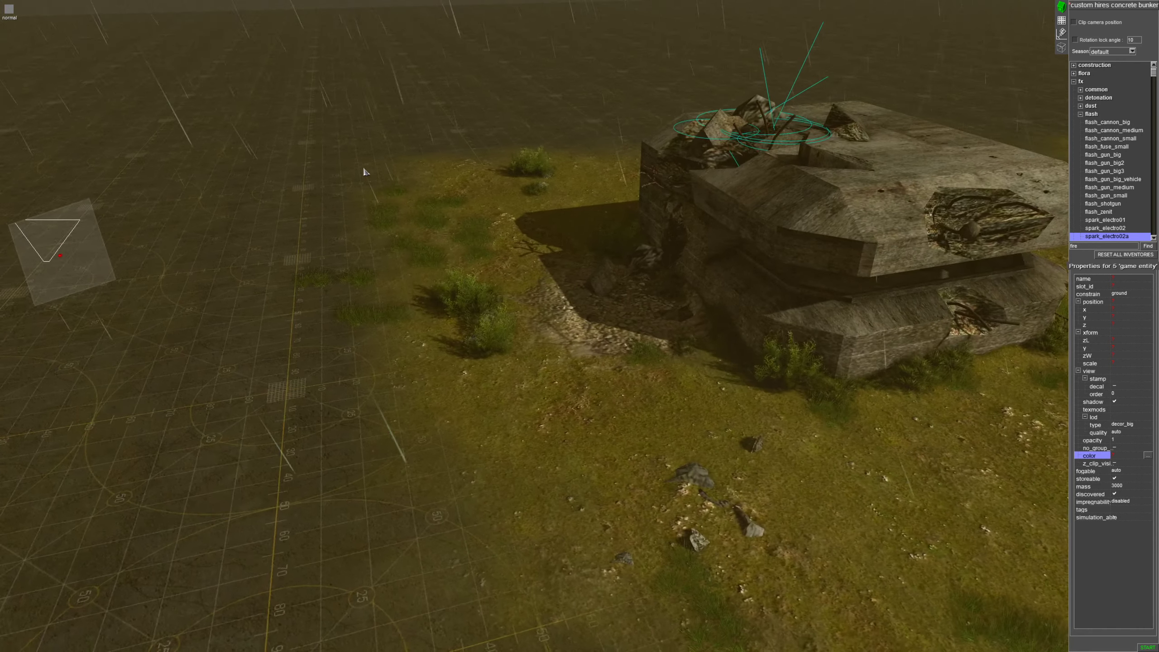
{"action": "scroll", "coordinate": [568, 85], "scroll_direction": "up", "scroll_amount": 5}
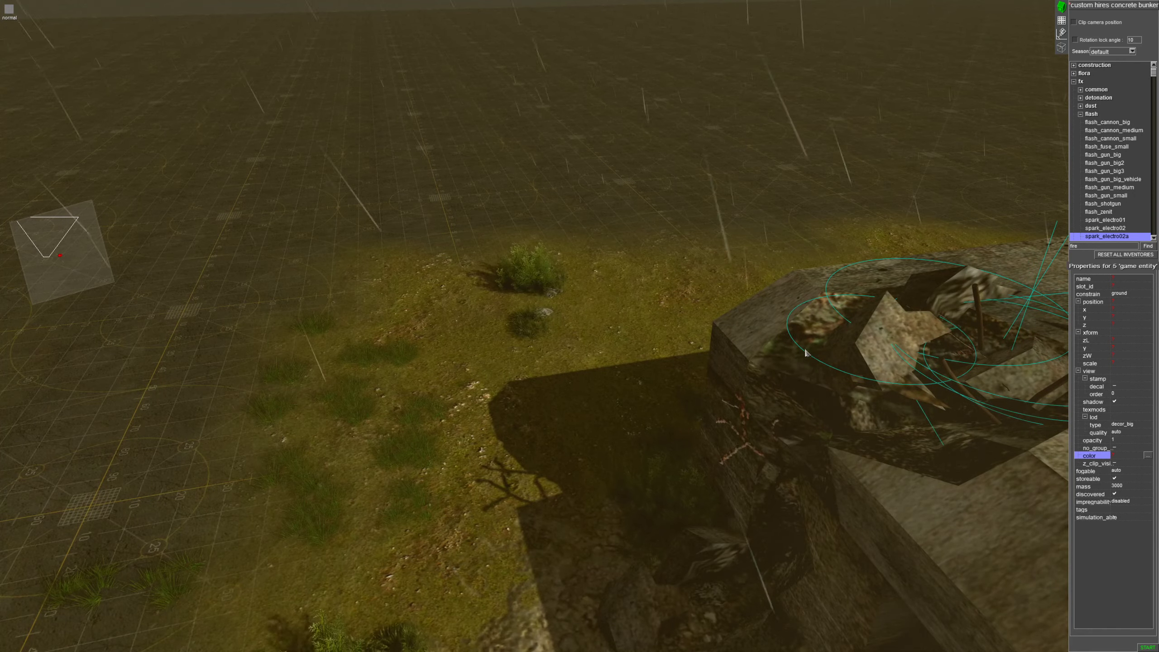
{"action": "scroll", "coordinate": [825, 392], "scroll_direction": "down", "scroll_amount": 5}
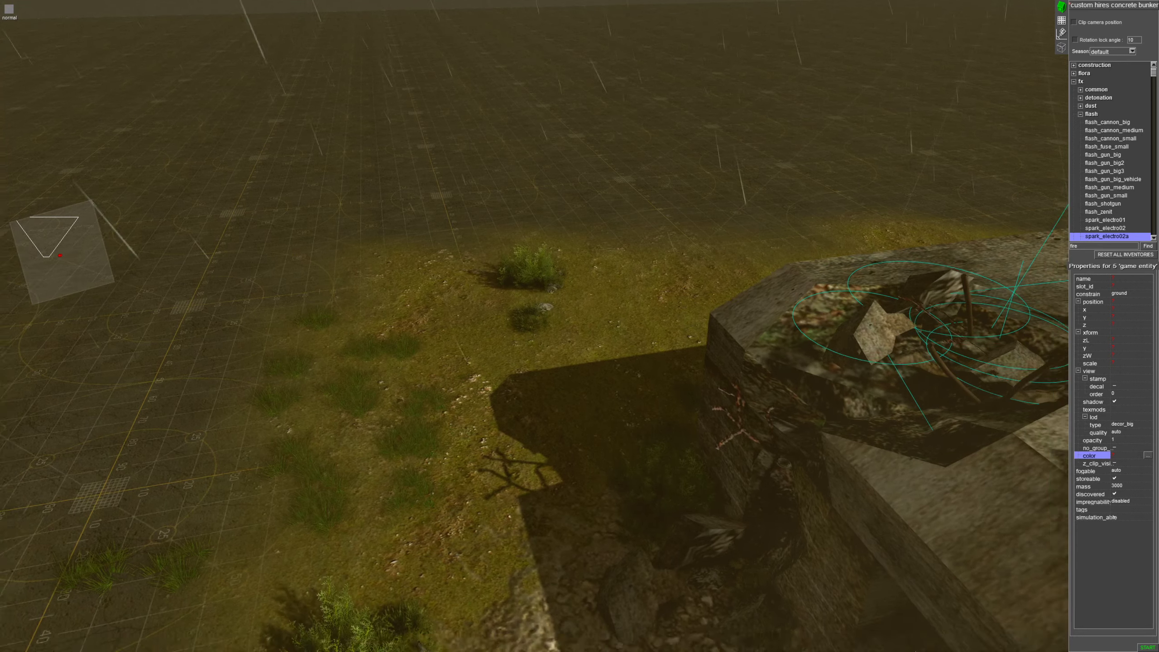
{"action": "middle_click_drag", "start_coordinate": [819, 427], "coordinate": [987, 425]}
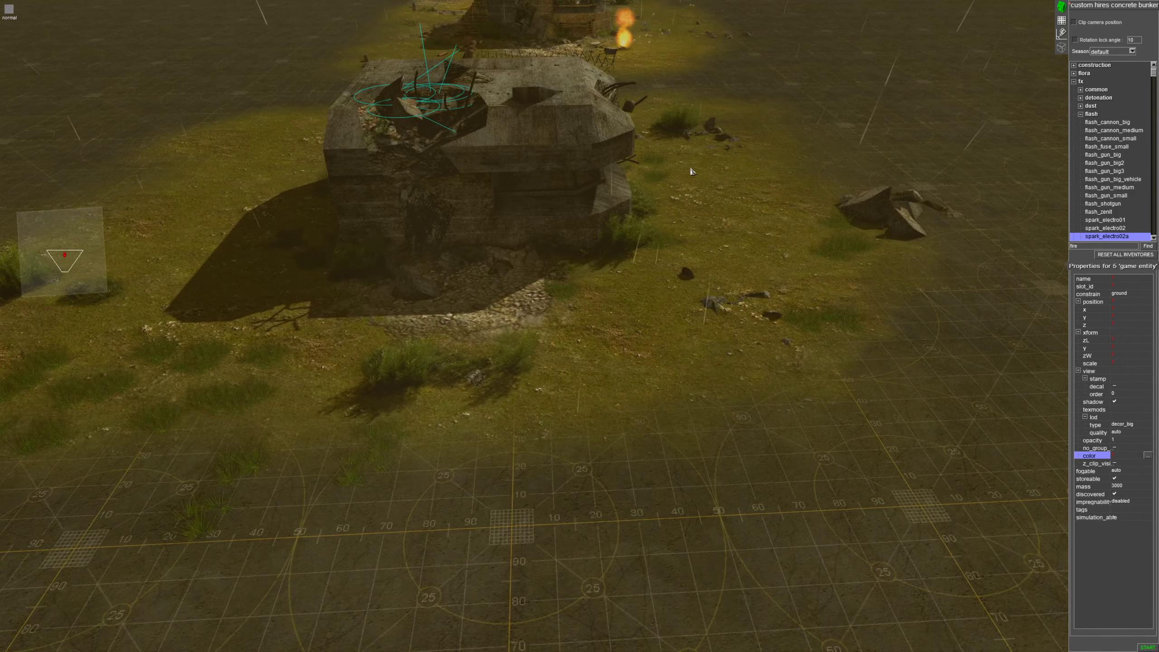
{"action": "scroll", "coordinate": [591, 4], "scroll_direction": "up", "scroll_amount": 2}
{"action": "scroll", "coordinate": [368, 312], "scroll_direction": "up", "scroll_amount": 3}
{"action": "left_click", "coordinate": [272, 315]}
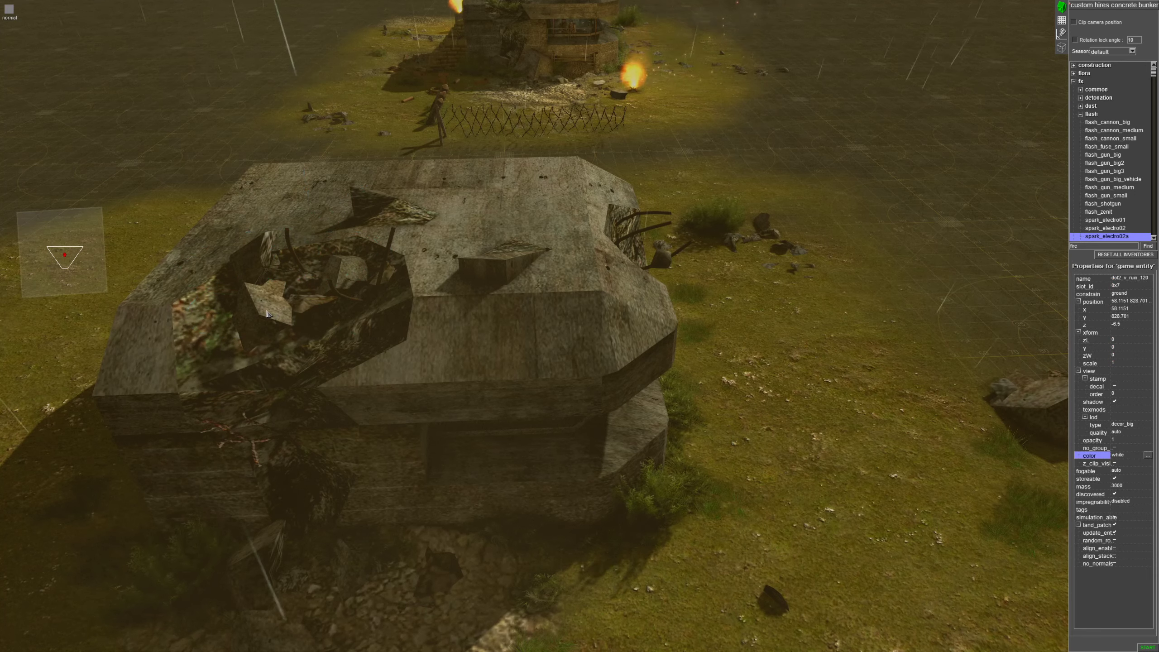
{"action": "left_click_drag", "start_coordinate": [272, 315], "coordinate": [267, 314]}
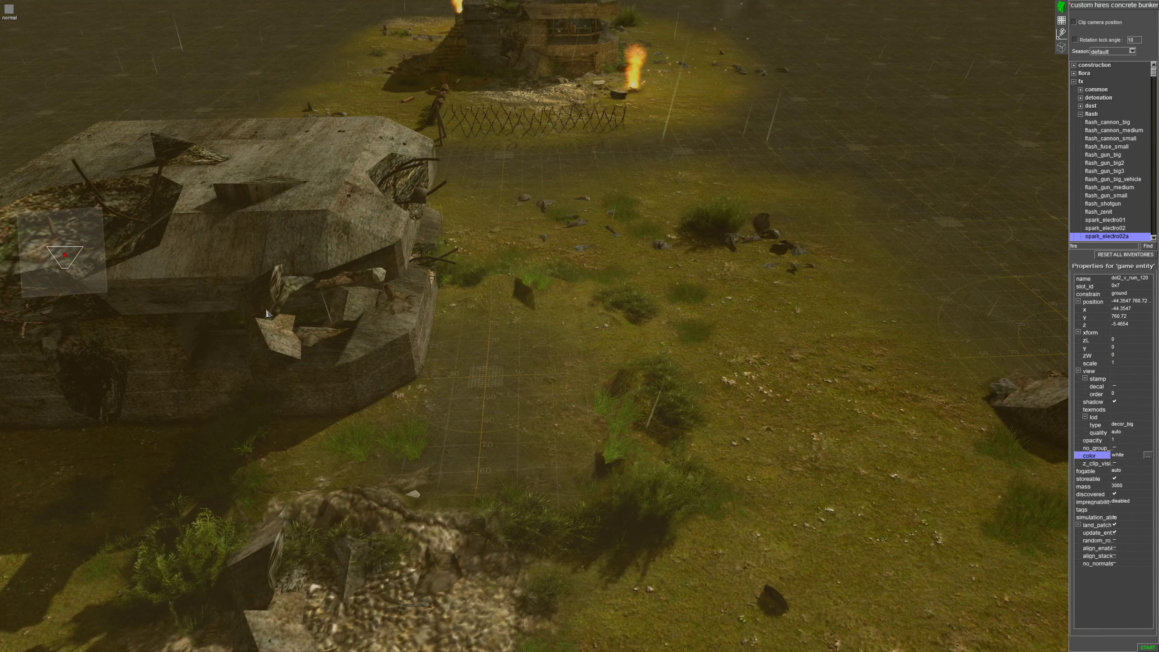
{"action": "key", "text": "ctrl+z"}
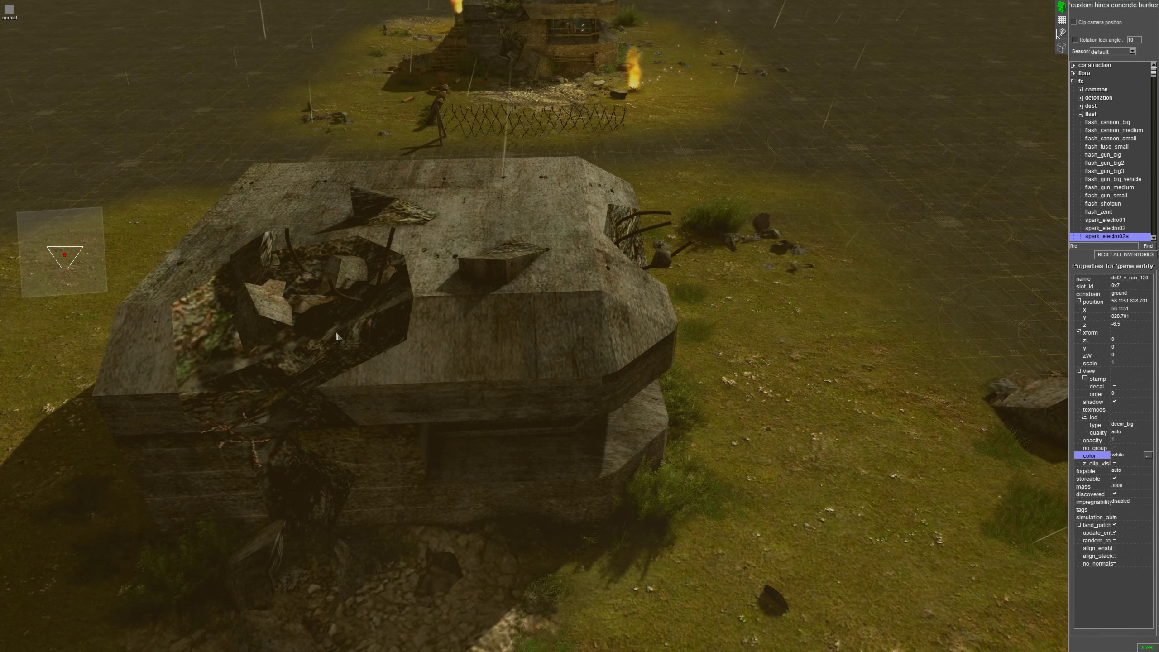
Select three of the rubble pieces in the roof hole and move them to the hole's outer rim
{"action": "key", "text": "Down"}
{"action": "middle_click_drag", "start_coordinate": [336, 333], "coordinate": [254, 223]}
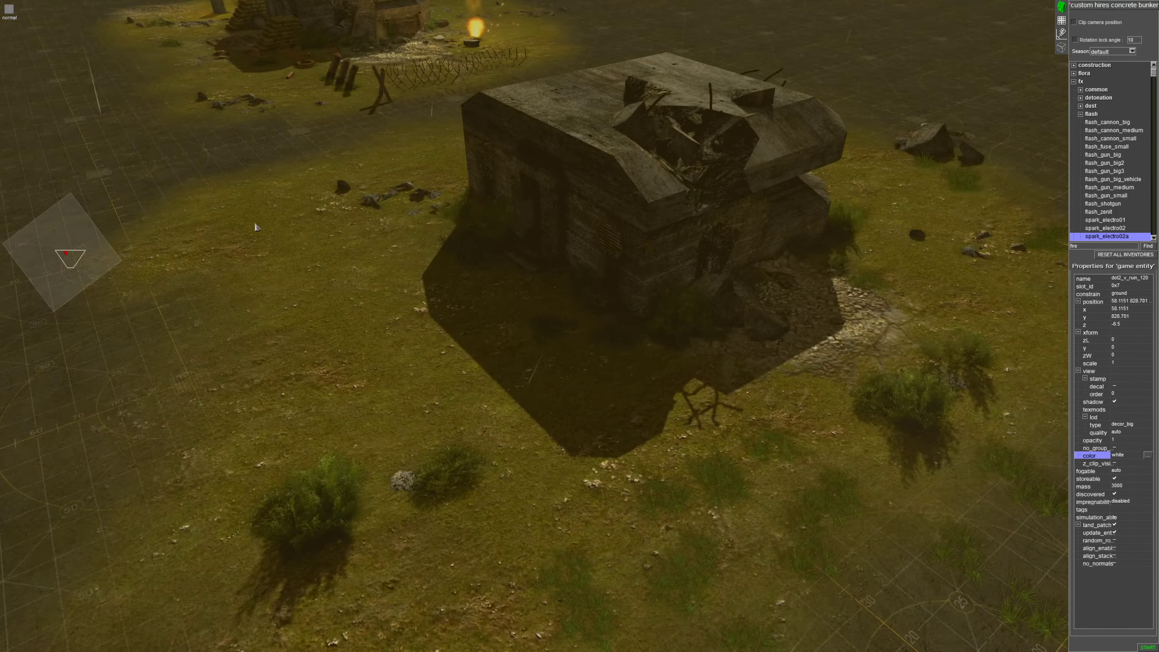
{"action": "mouse_move", "coordinate": [653, 2]}
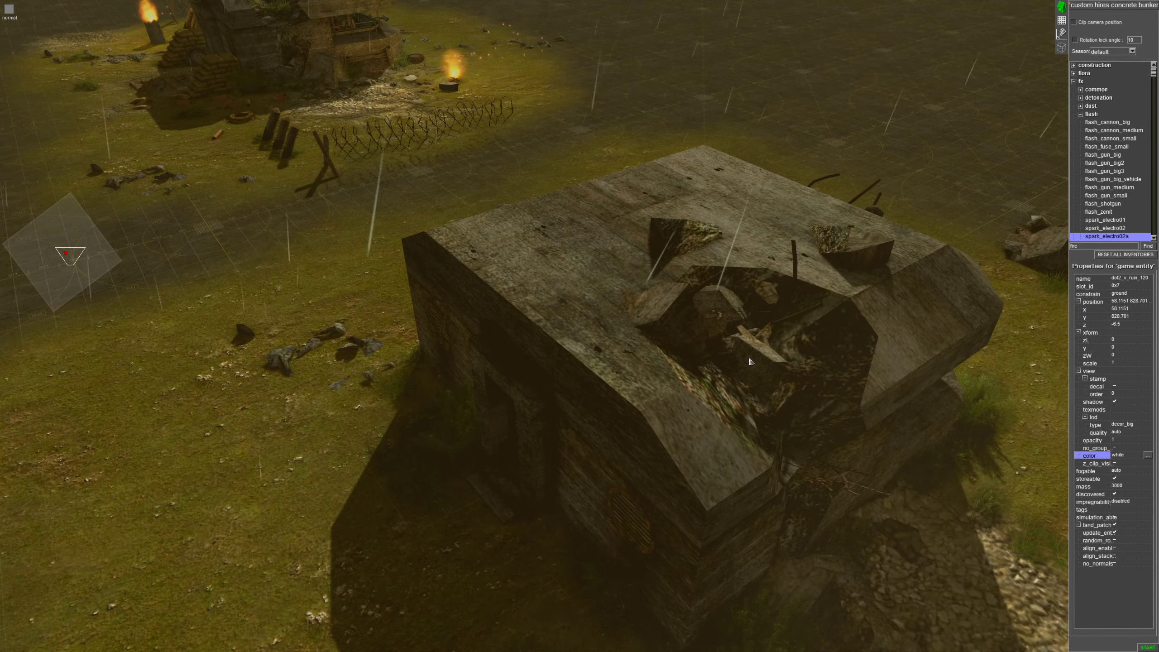
{"action": "left_click_drag", "start_coordinate": [731, 341], "coordinate": [733, 366]}
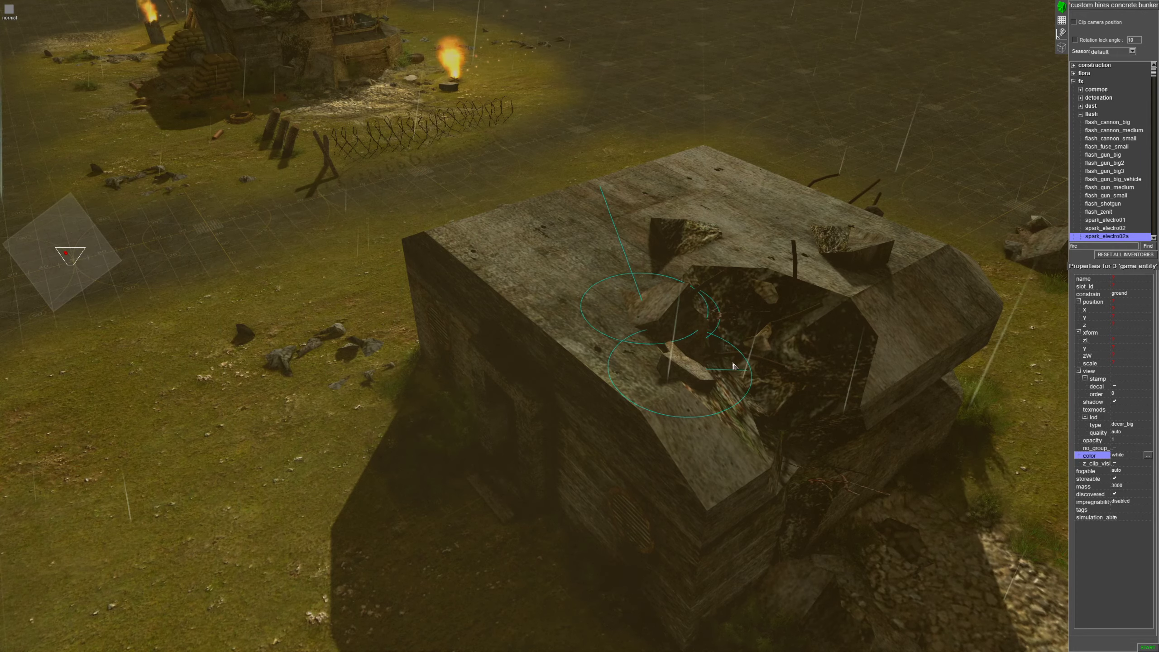
{"action": "middle_click_drag", "start_coordinate": [733, 366], "coordinate": [616, 363]}
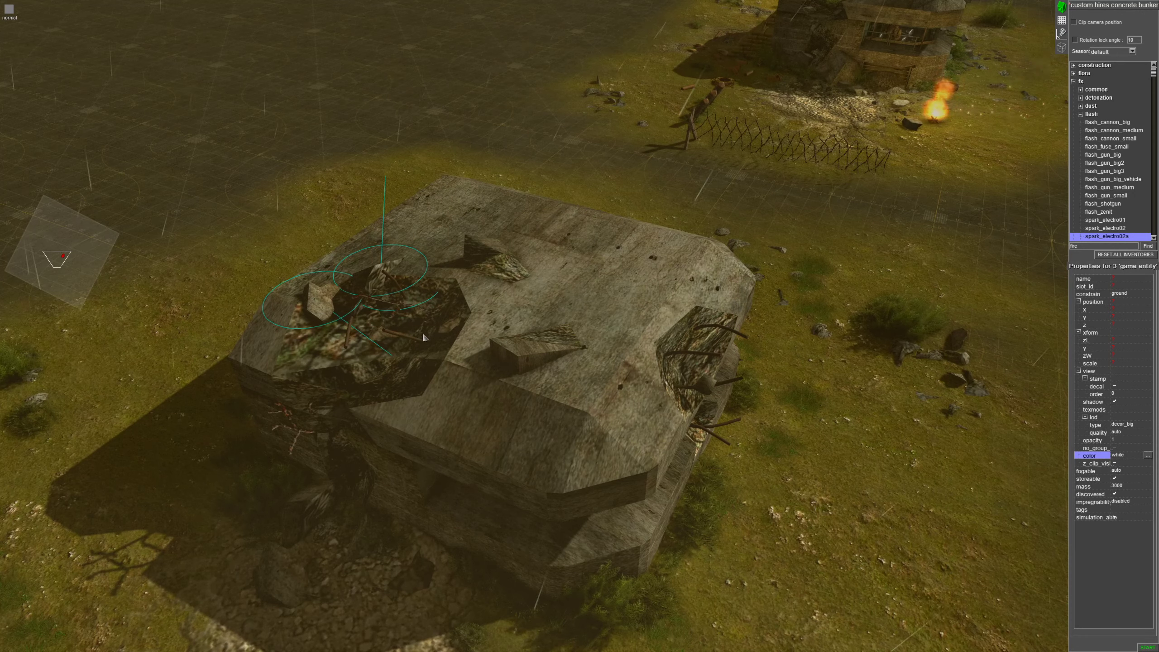
Paste two more copies of the three rubble pieces and position them around the roof hole beside the protruding slabs
{"action": "key", "text": "ctrl+v"}
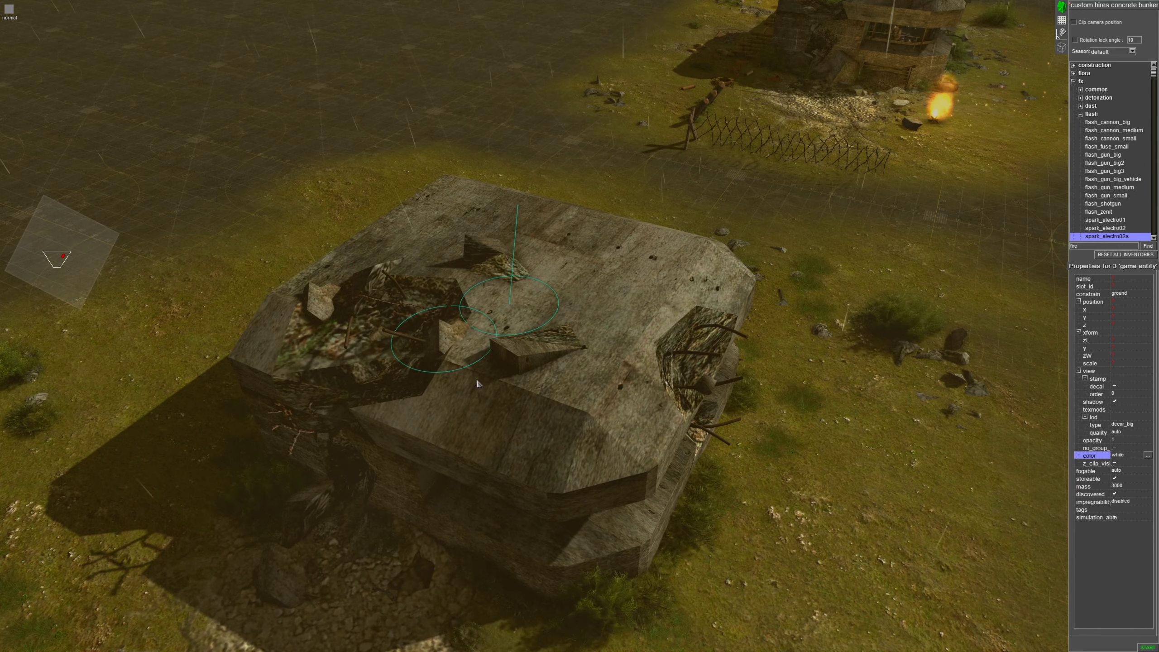
{"action": "middle_click_drag", "start_coordinate": [472, 384], "coordinate": [594, 443]}
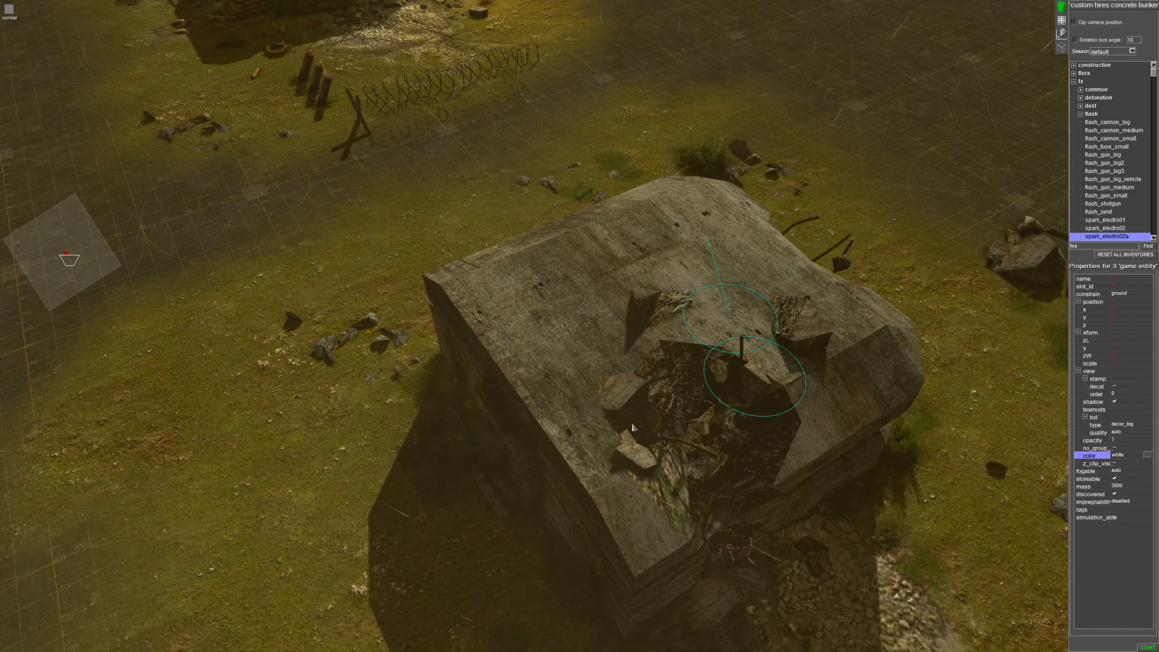
{"action": "left_click_drag", "start_coordinate": [649, 445], "coordinate": [631, 408]}
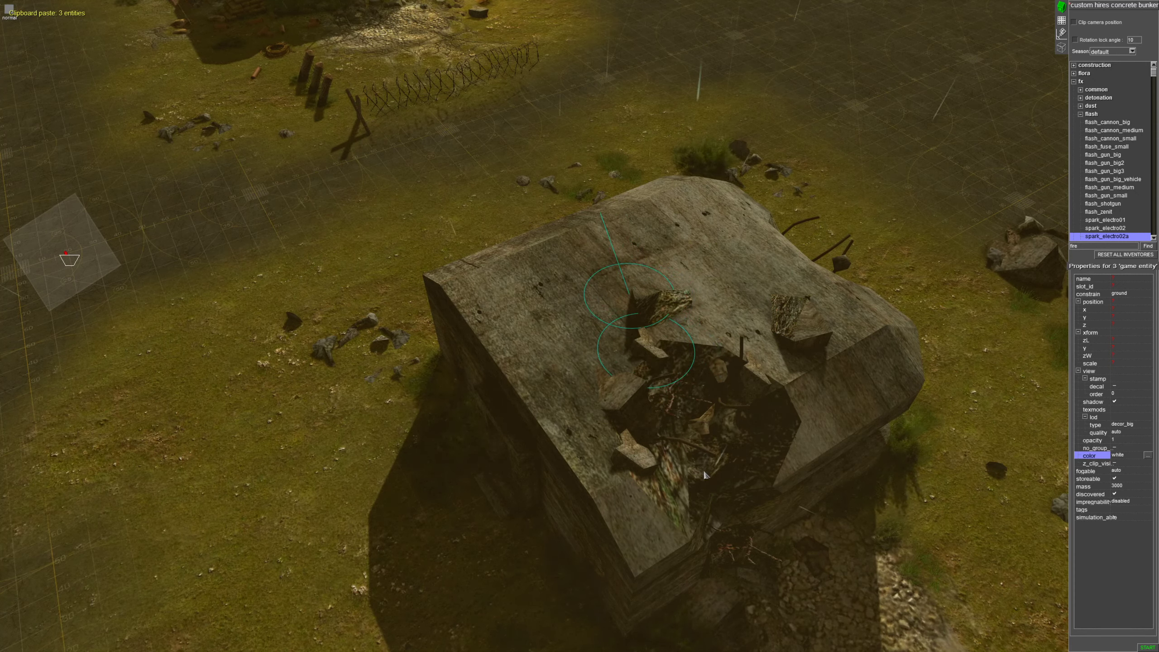
{"action": "key", "text": "ctrl+v"}
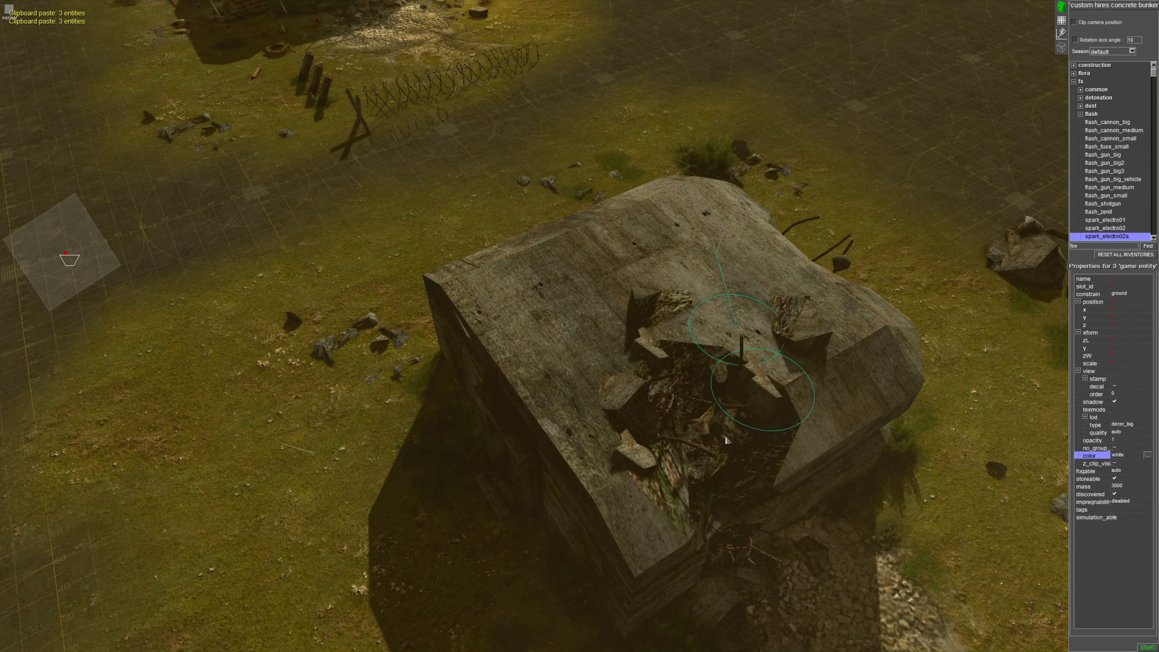
{"action": "left_click_drag", "start_coordinate": [725, 437], "coordinate": [723, 438], "text": "alt"}
{"action": "middle_click_drag", "start_coordinate": [765, 480], "coordinate": [453, 411]}
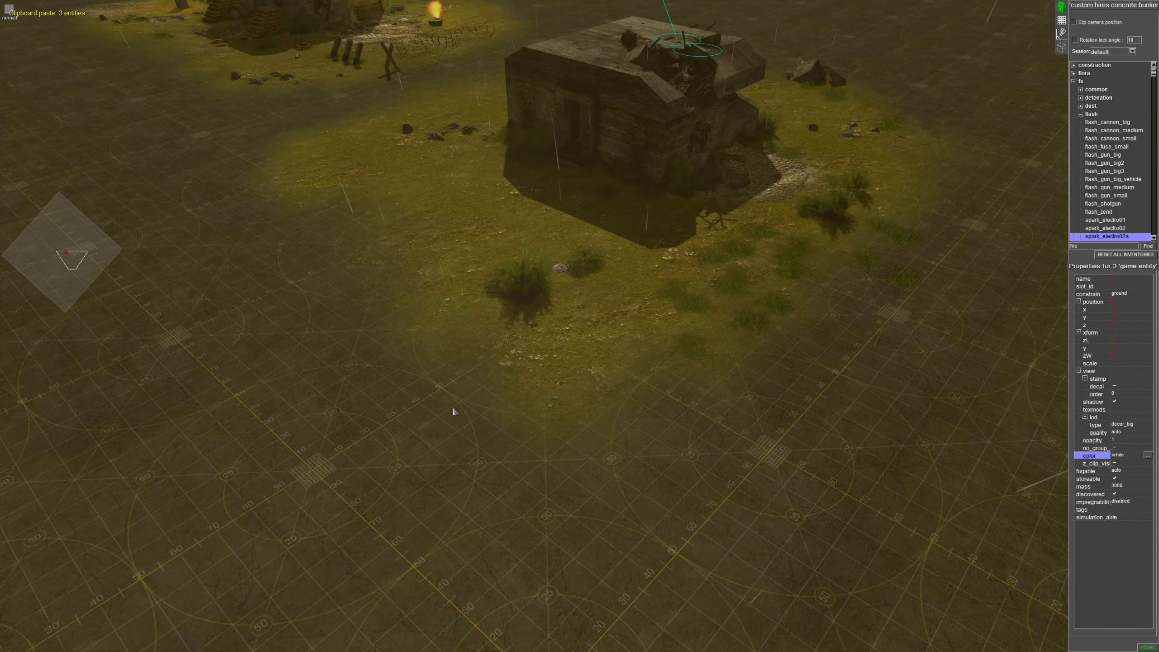
{"action": "left_click", "coordinate": [429, 441]}
Examine the bunker's roof rubble and surroundings from several sides and compare it with the neighbouring bunkers
{"action": "scroll", "coordinate": [900, 310], "scroll_direction": "up", "scroll_amount": 5}
{"action": "middle_click_drag", "start_coordinate": [901, 310], "coordinate": [647, 317]}
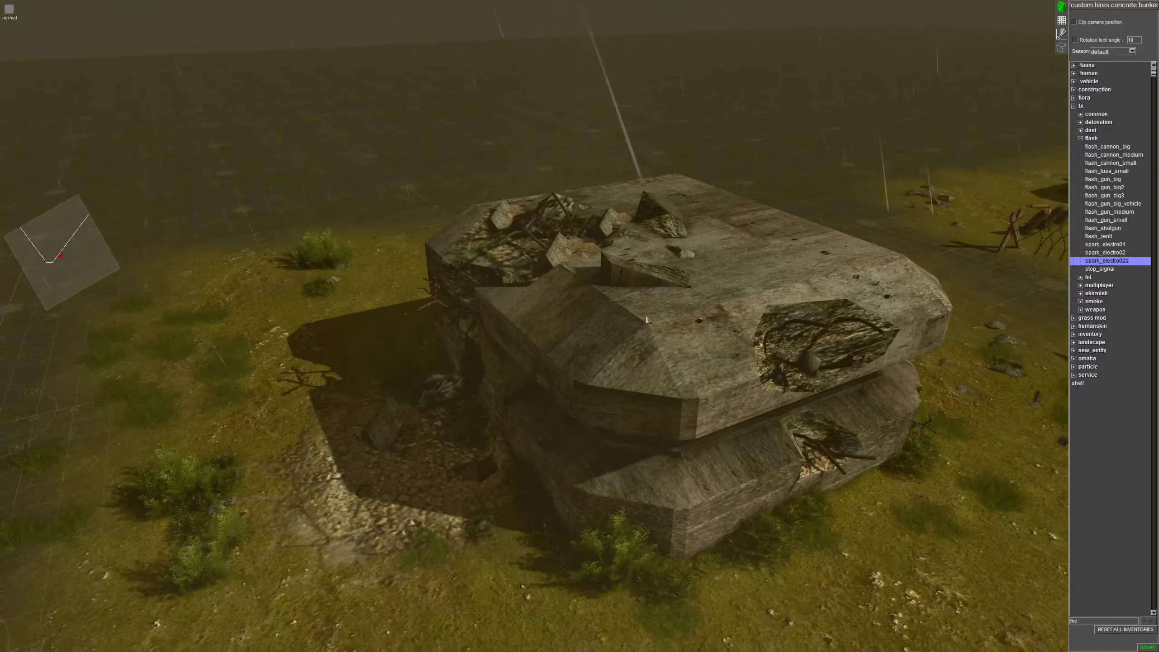
{"action": "scroll", "coordinate": [646, 319], "scroll_direction": "down", "scroll_amount": 4}
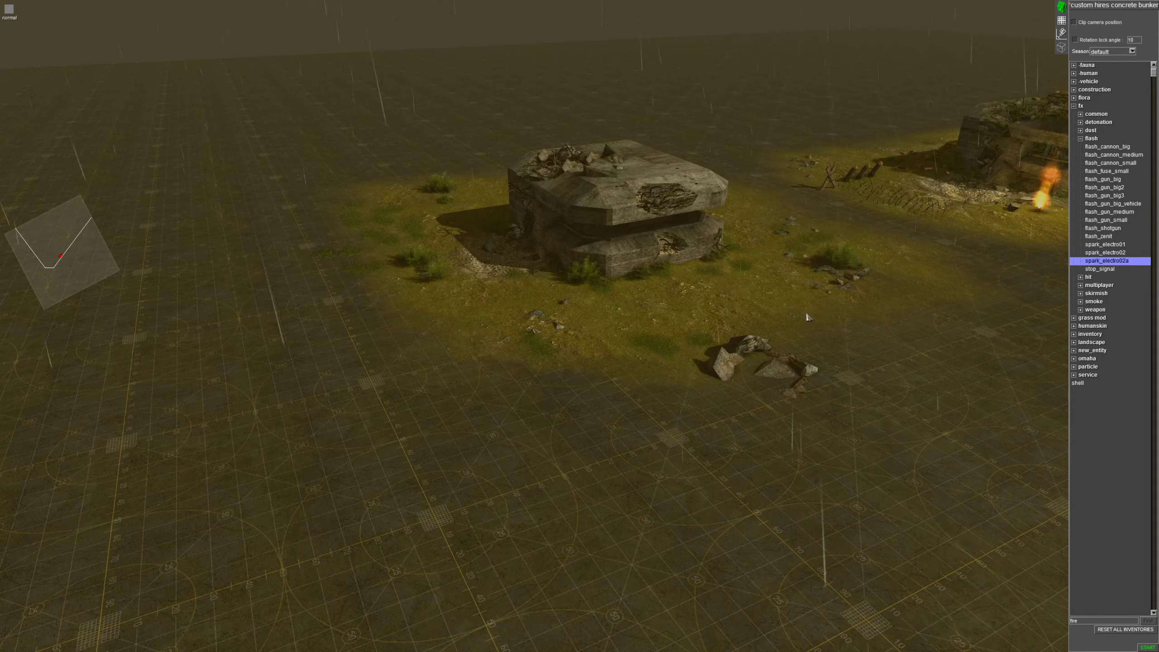
{"action": "mouse_move", "coordinate": [795, 316]}
{"action": "middle_mouse_down"}
{"action": "mouse_move", "coordinate": [822, 318]}
{"action": "mouse_move", "coordinate": [810, 328]}
{"action": "middle_mouse_up"}
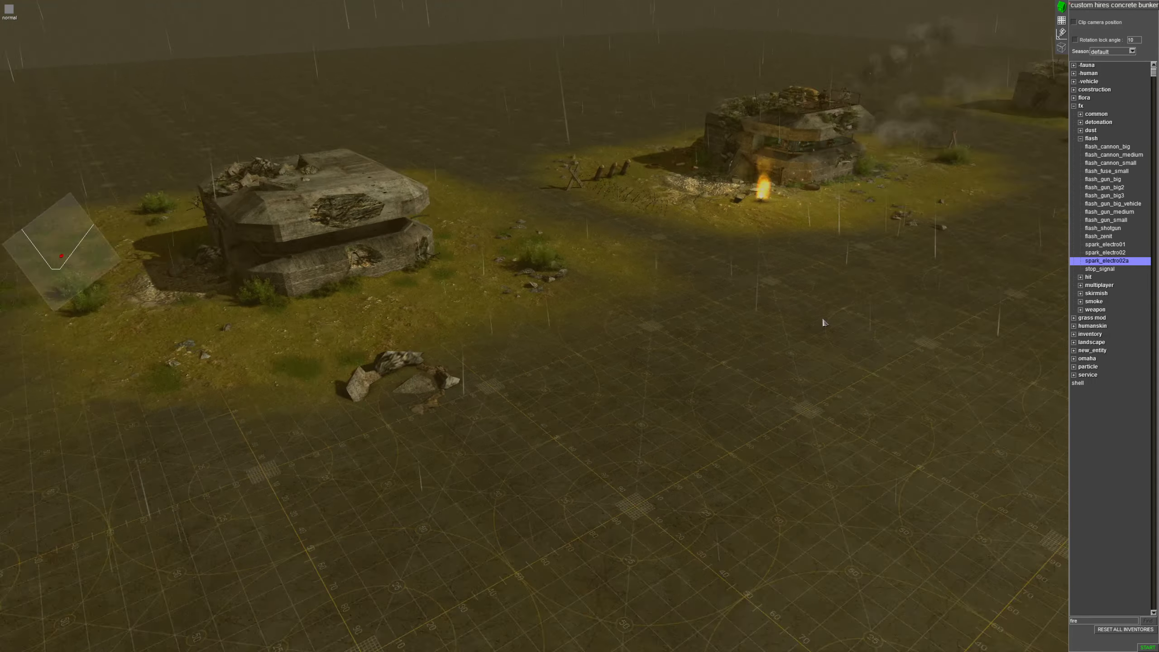
{"action": "mouse_move", "coordinate": [693, 3]}
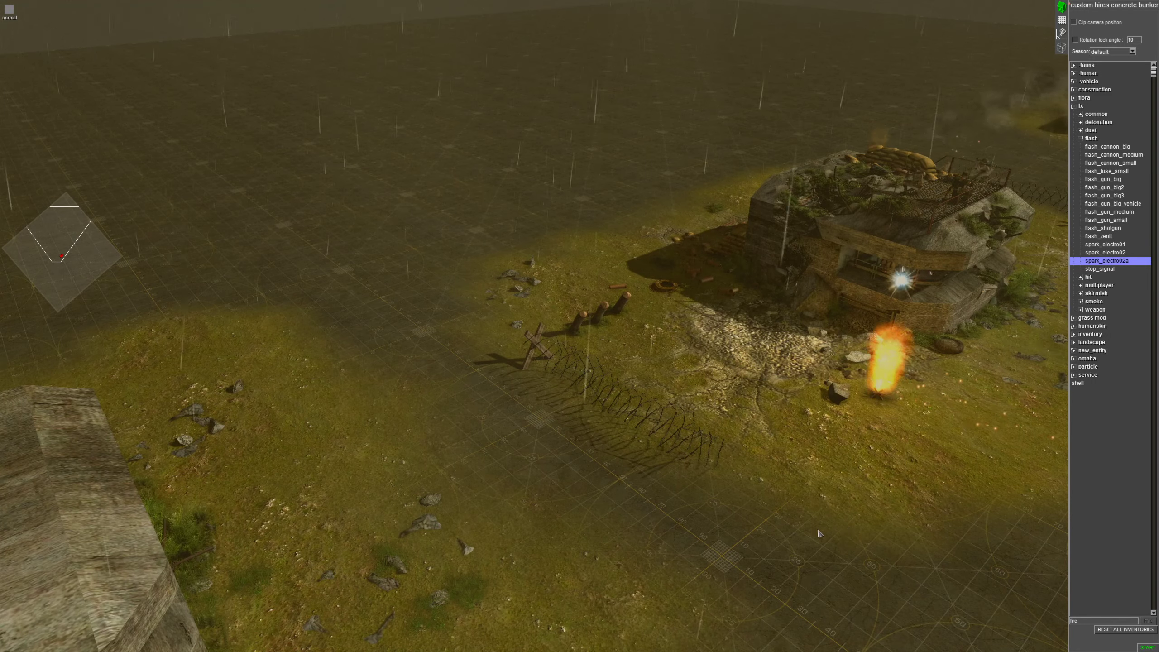
{"action": "middle_click_drag", "start_coordinate": [818, 531], "coordinate": [928, 531]}
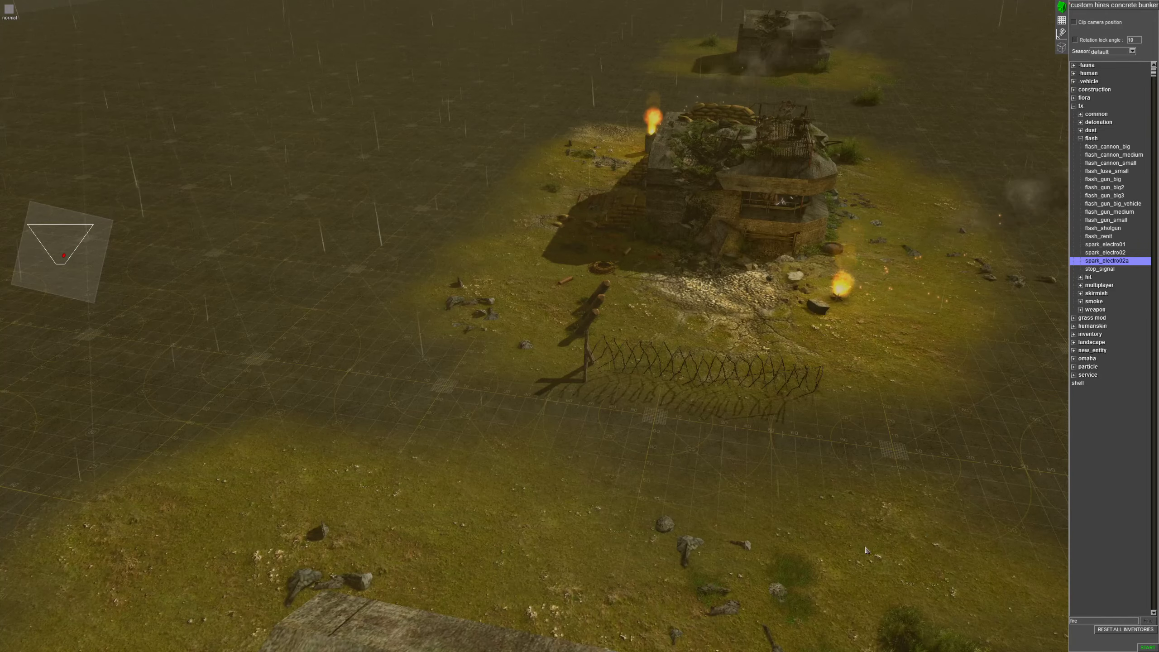
{"action": "mouse_move", "coordinate": [844, 650]}
{"action": "mouse_move", "coordinate": [758, 2]}
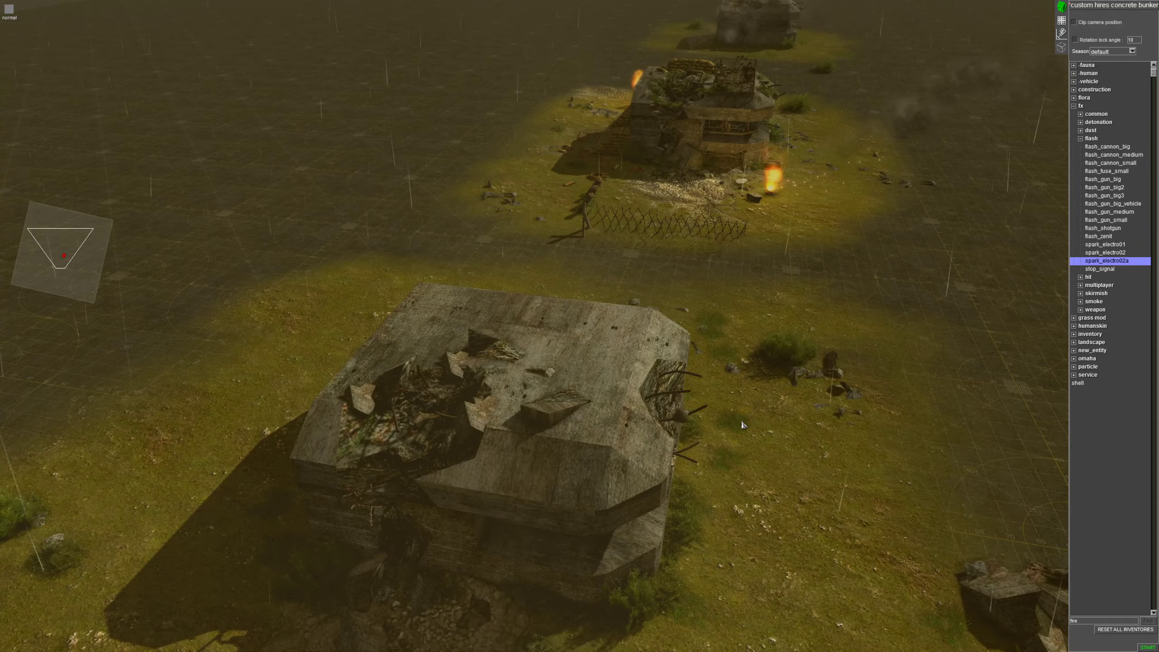
{"action": "middle_click_drag", "start_coordinate": [740, 418], "coordinate": [935, 425]}
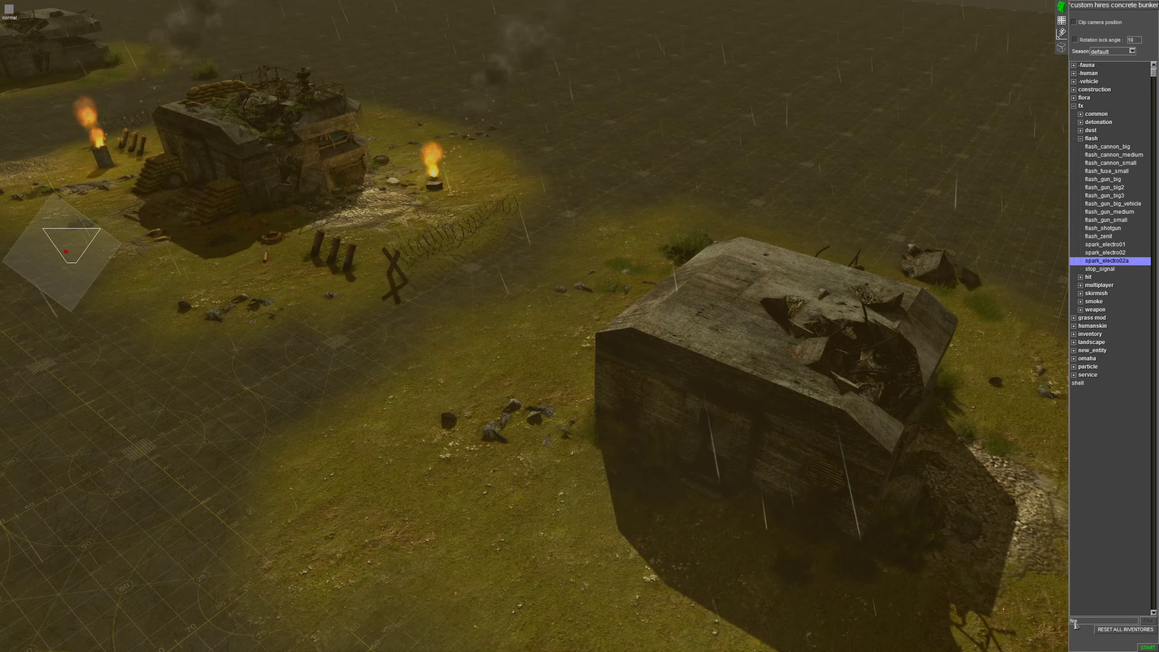
{"action": "mouse_move", "coordinate": [1158, 628]}
{"action": "middle_click_drag", "start_coordinate": [753, 387], "coordinate": [422, 381]}
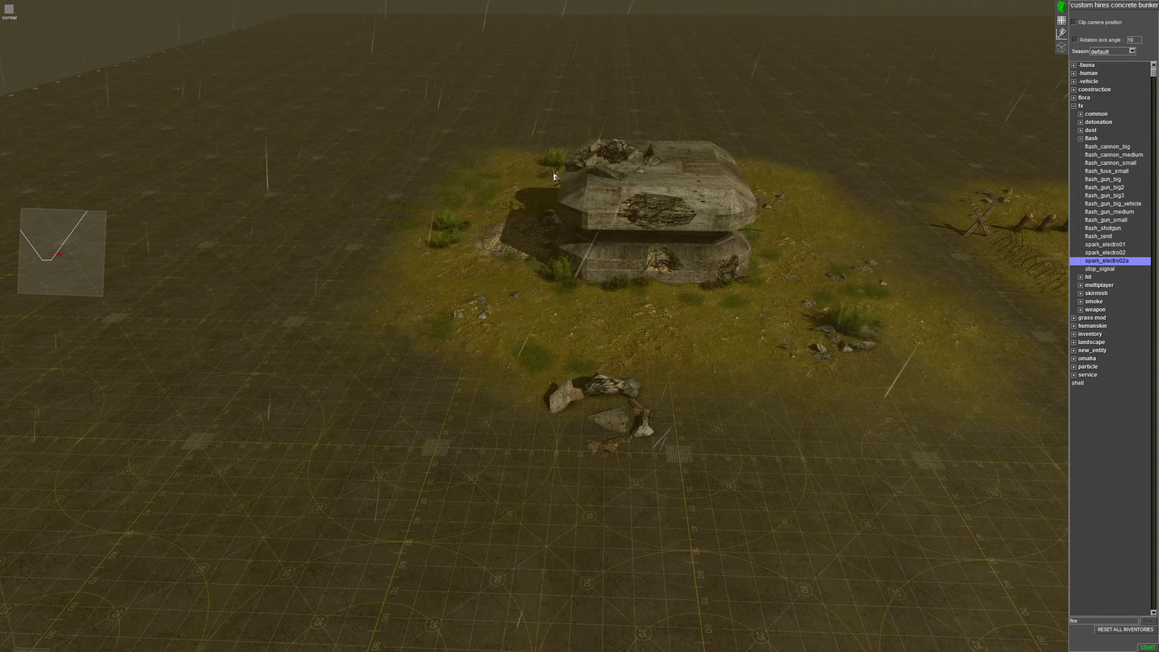
{"action": "key", "text": "Up"}
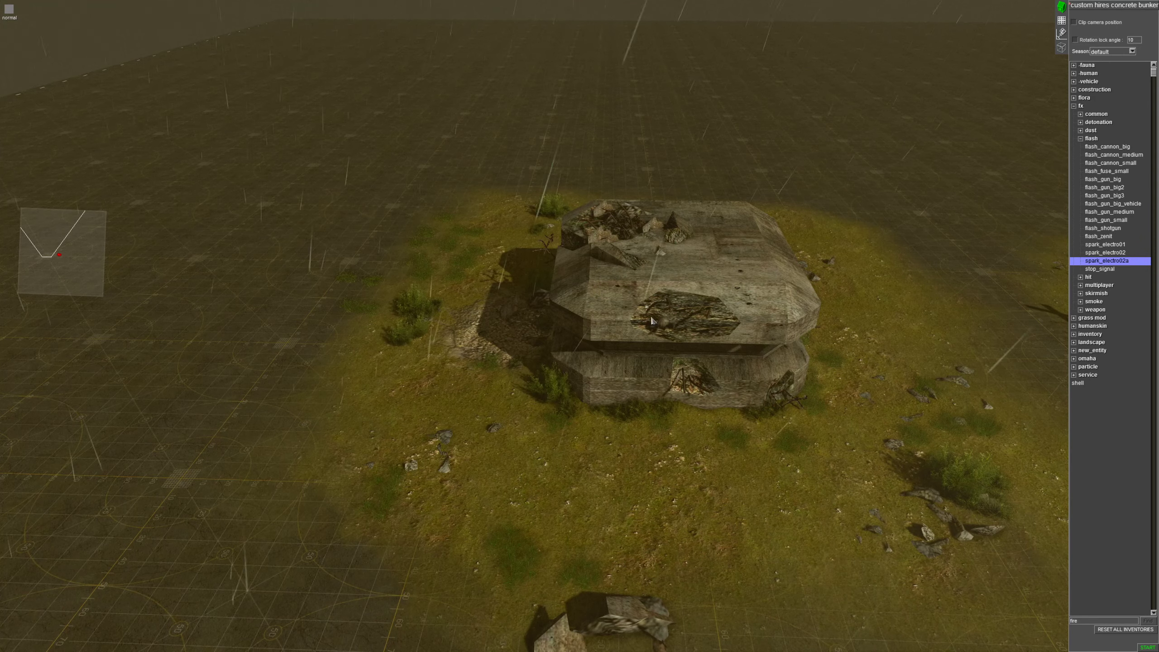
{"action": "middle_click_drag", "start_coordinate": [651, 320], "coordinate": [755, 359]}
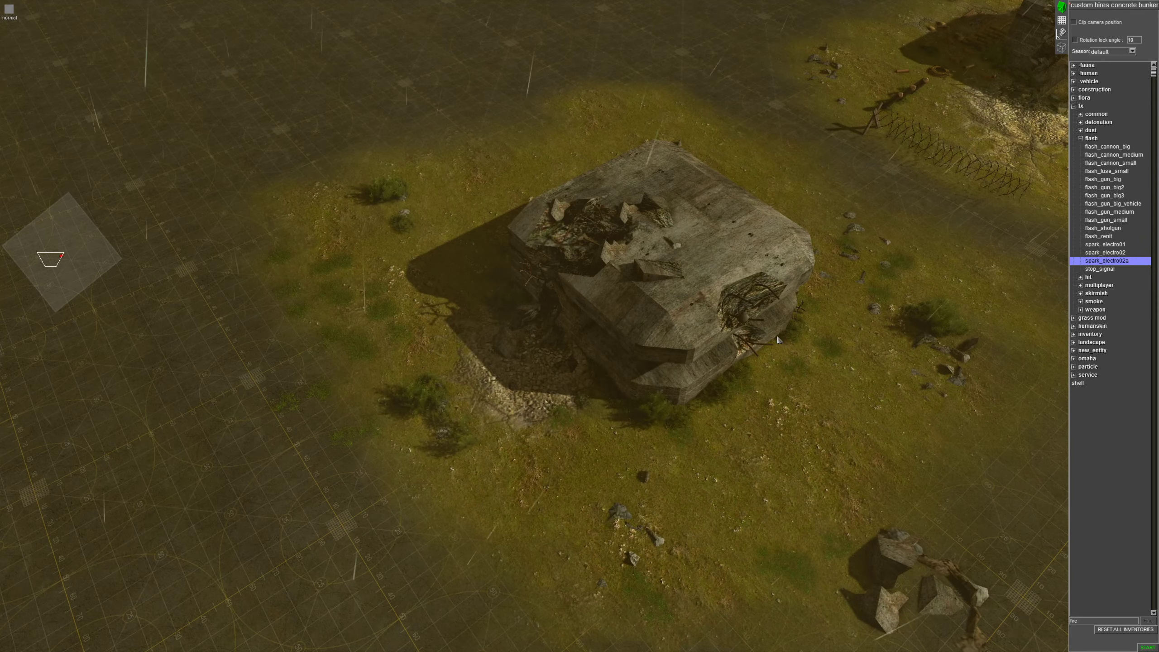
{"action": "scroll", "coordinate": [778, 339], "scroll_direction": "up", "scroll_amount": 4}
{"action": "key", "text": "Right"}
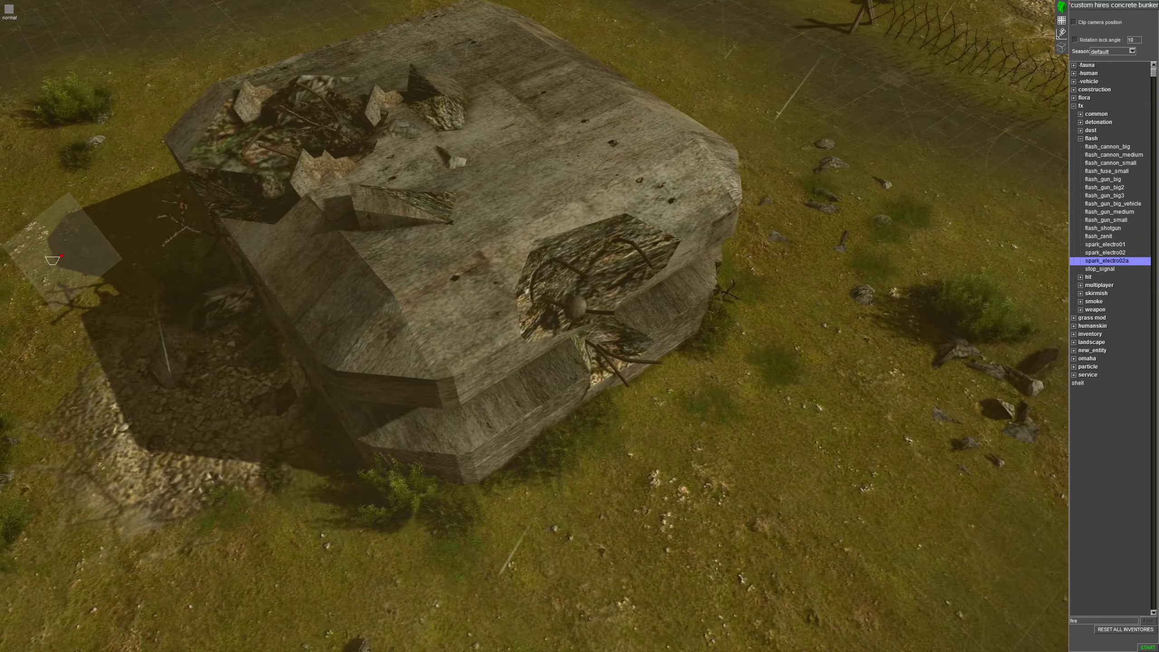
Copy the six small rocks lying by the bush beside the bunker and place the copy around the broken hole on the roof's front edge
{"action": "middle_click_drag", "start_coordinate": [778, 339], "coordinate": [632, 214]}
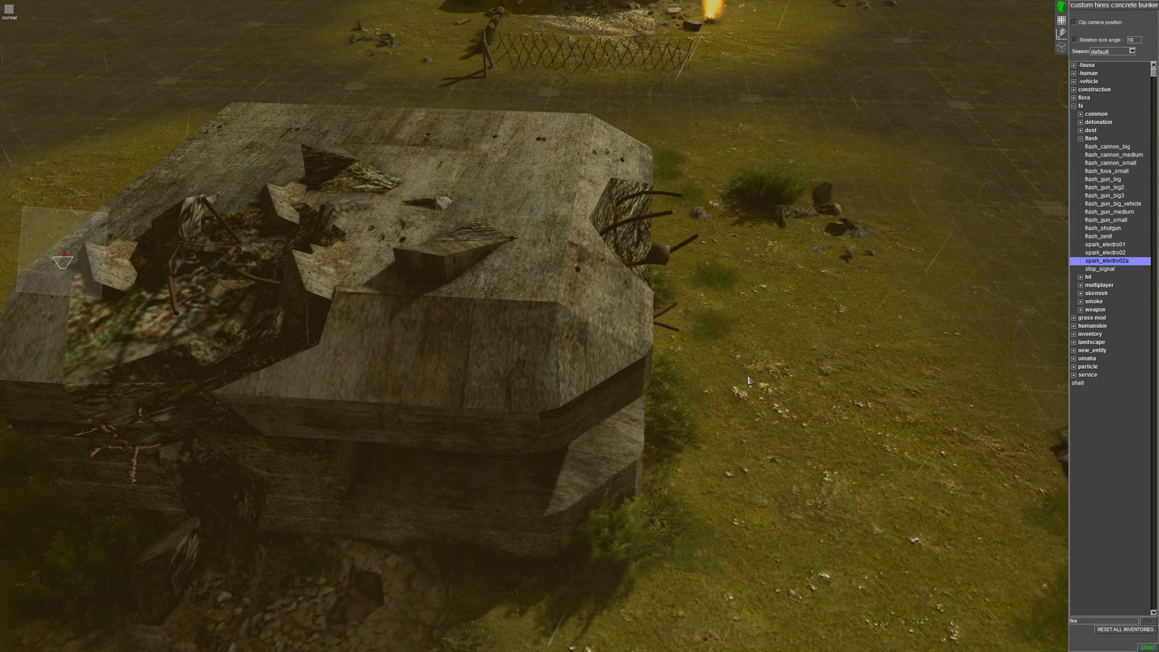
{"action": "scroll", "coordinate": [748, 380], "scroll_direction": "down", "scroll_amount": 3}
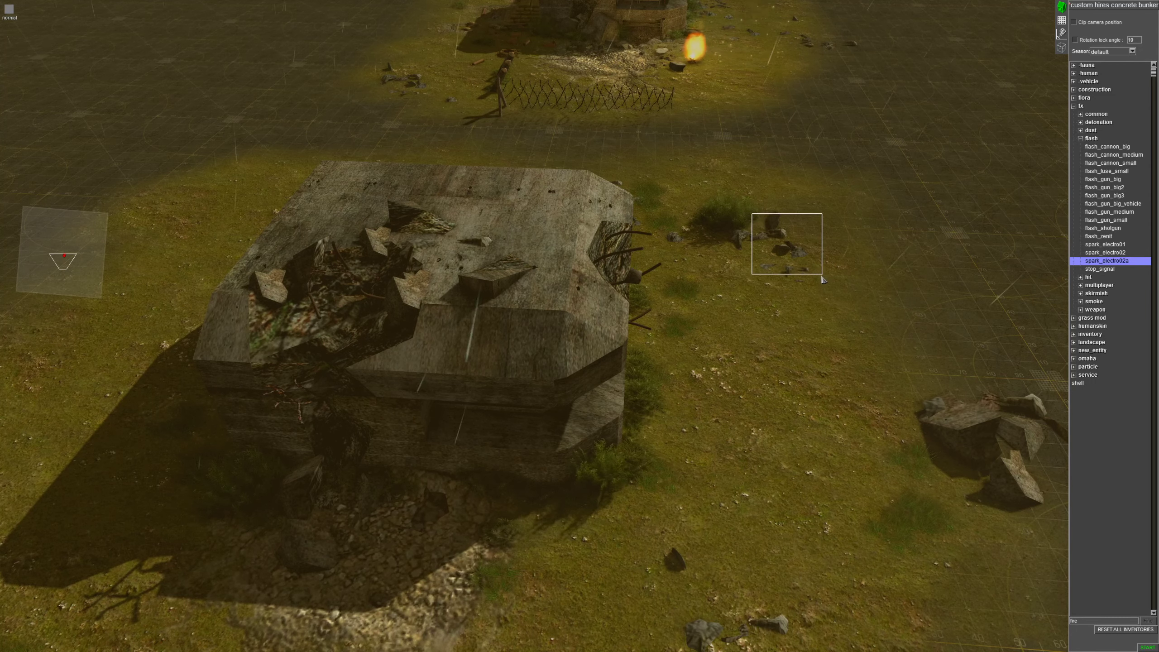
{"action": "left_click_drag", "start_coordinate": [821, 277], "coordinate": [820, 276]}
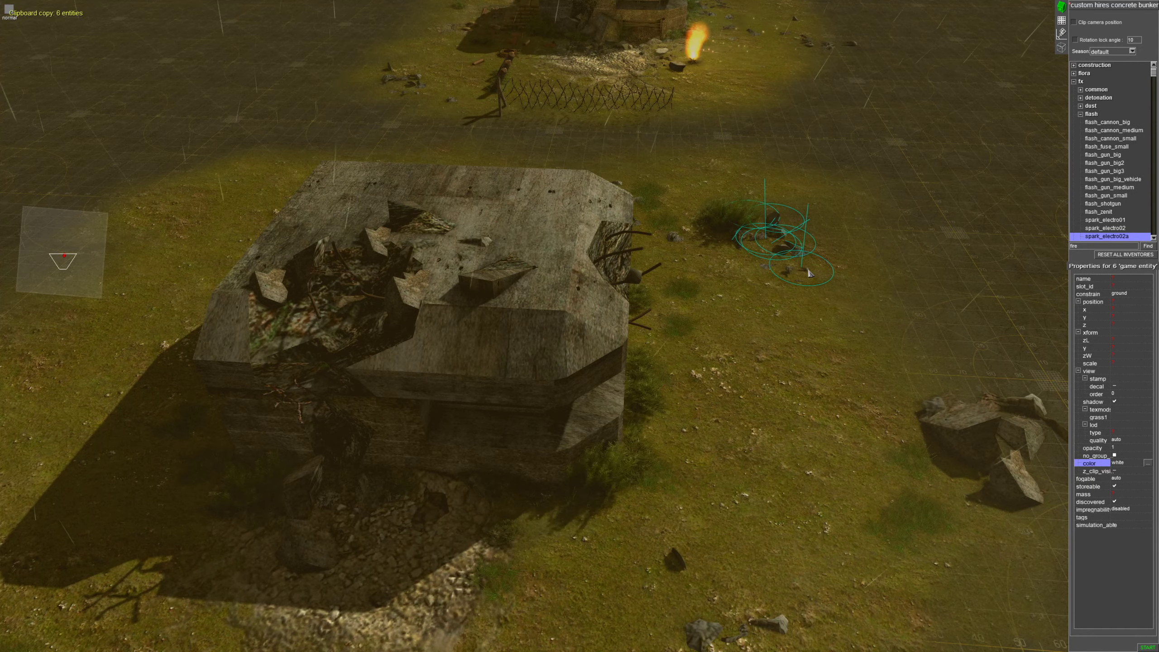
{"action": "key", "text": "ctrl+v"}
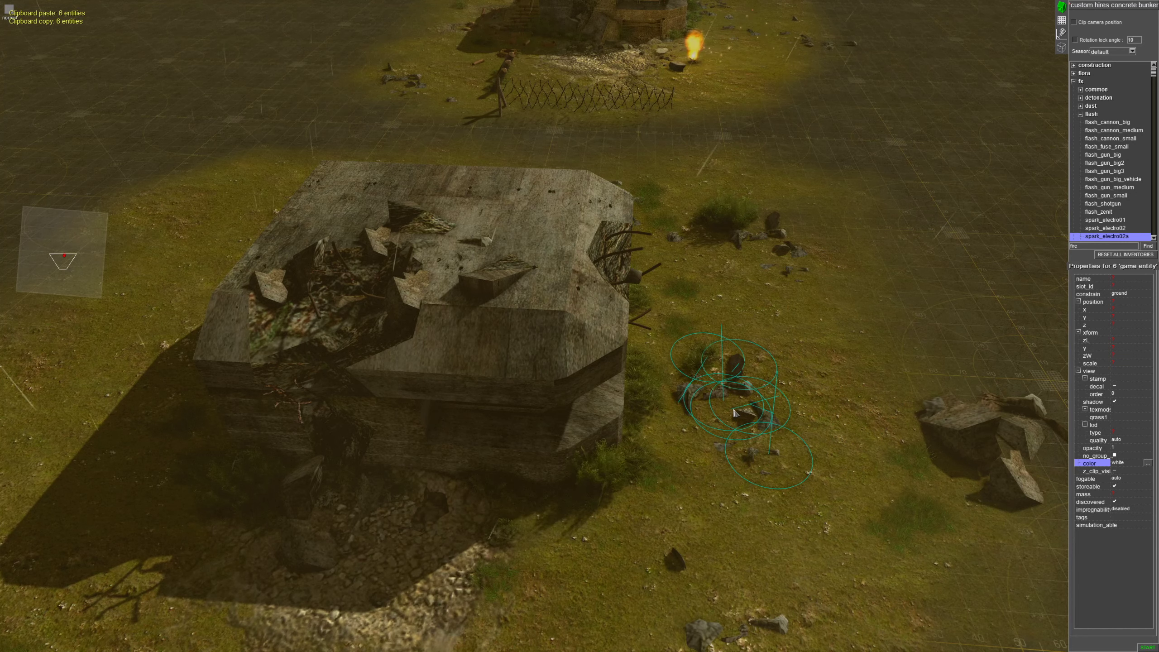
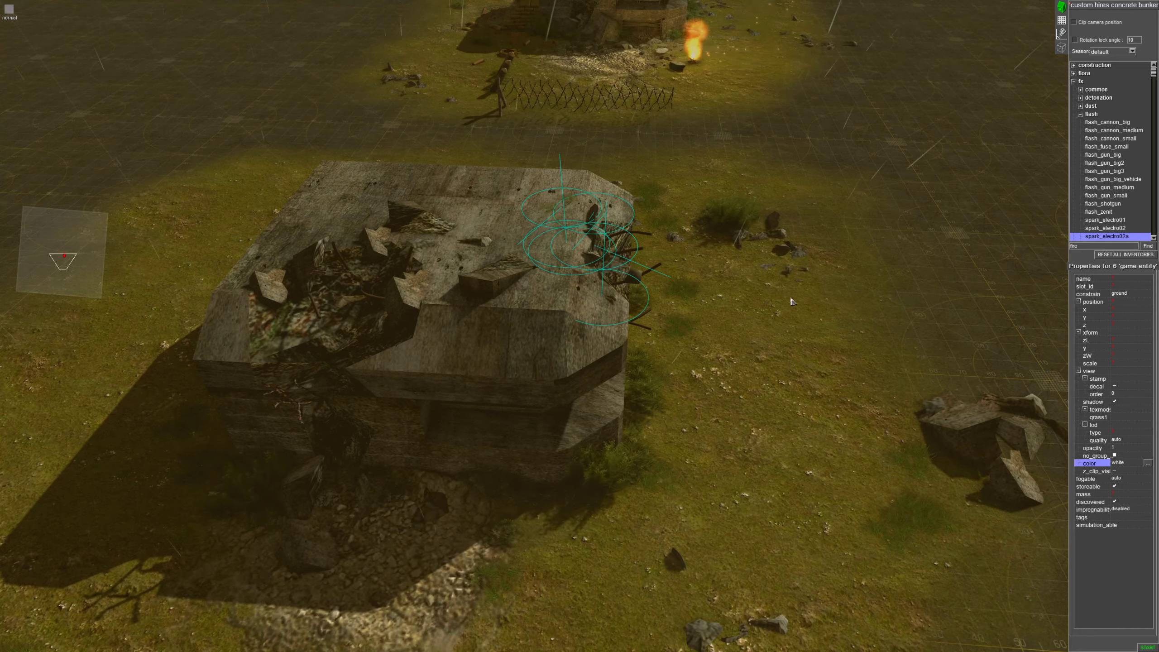
{"action": "middle_click_drag", "start_coordinate": [793, 301], "coordinate": [616, 315]}
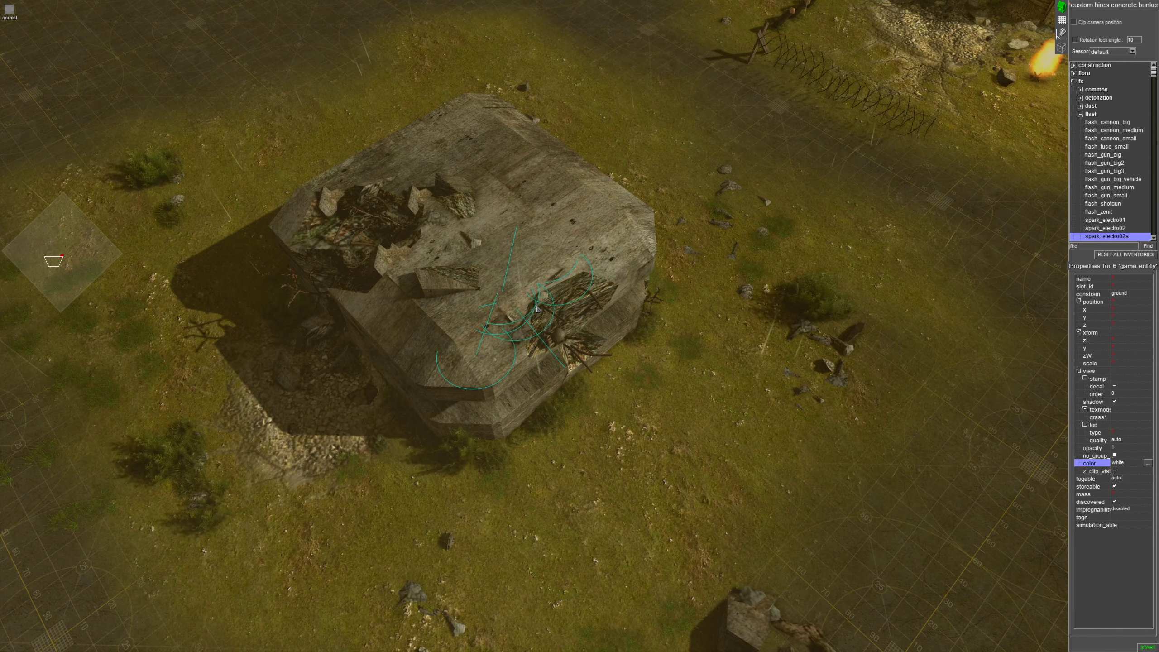
{"action": "middle_click_drag", "start_coordinate": [536, 307], "coordinate": [455, 427]}
{"action": "left_click", "coordinate": [435, 378]}
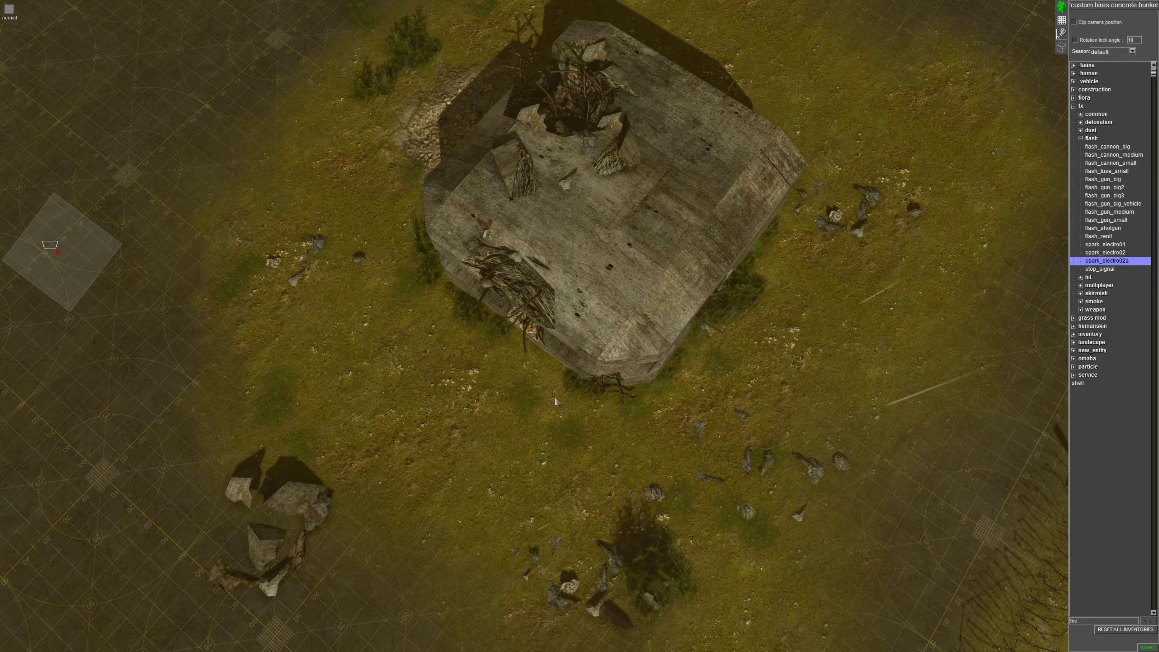
Copy the grass3 tuft at the foot of the bunker's front wall and set the copy, tilted, inside the upper front hole
{"action": "mouse_move", "coordinate": [497, 387]}
{"action": "middle_mouse_down"}
{"action": "mouse_move", "coordinate": [511, 308]}
{"action": "mouse_move", "coordinate": [485, 374]}
{"action": "mouse_move", "coordinate": [826, 382]}
{"action": "mouse_move", "coordinate": [744, 399]}
{"action": "middle_mouse_up"}
{"action": "scroll", "coordinate": [516, 302], "scroll_direction": "up", "scroll_amount": 3}
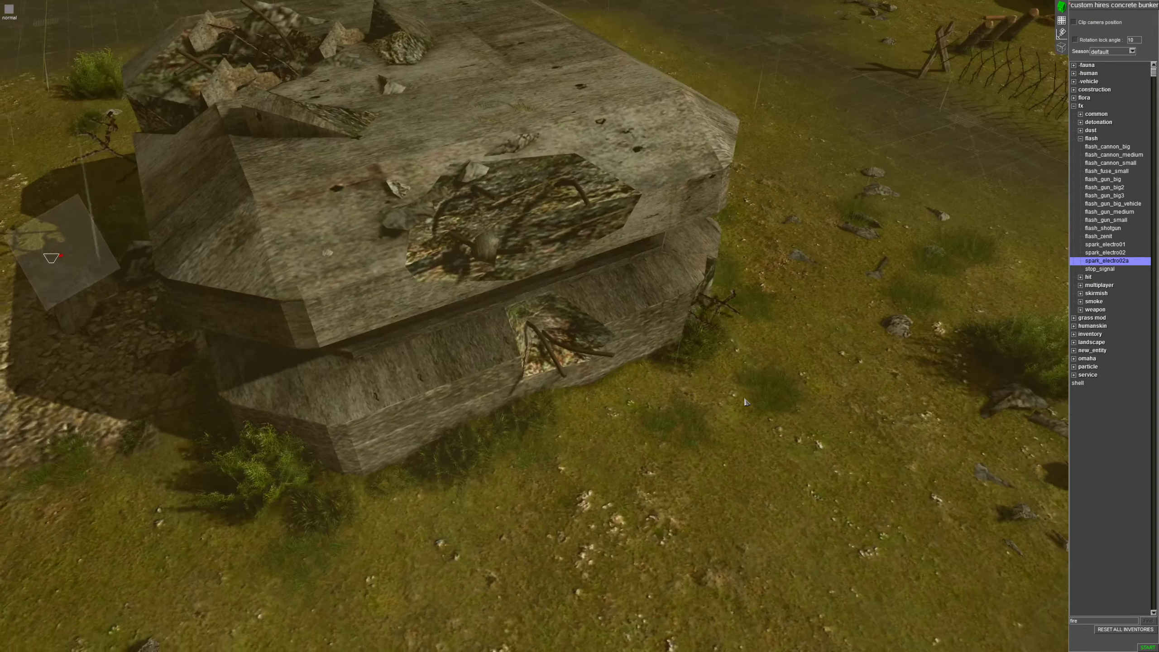
{"action": "scroll", "coordinate": [744, 400], "scroll_direction": "down", "scroll_amount": 3}
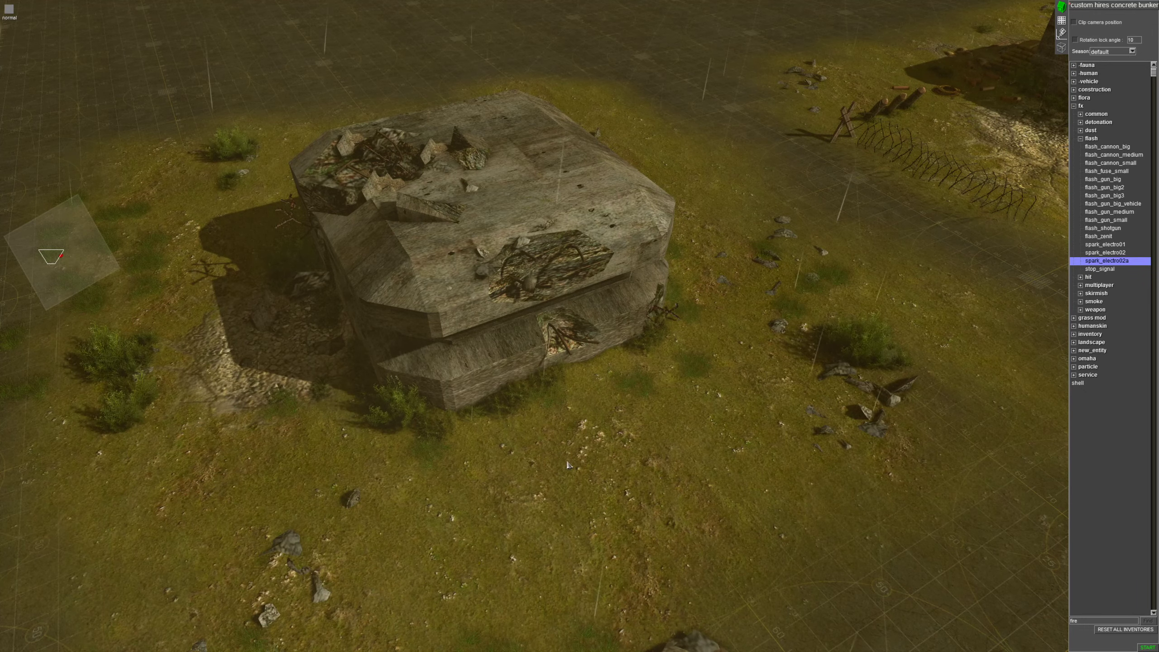
{"action": "left_click", "coordinate": [512, 401]}
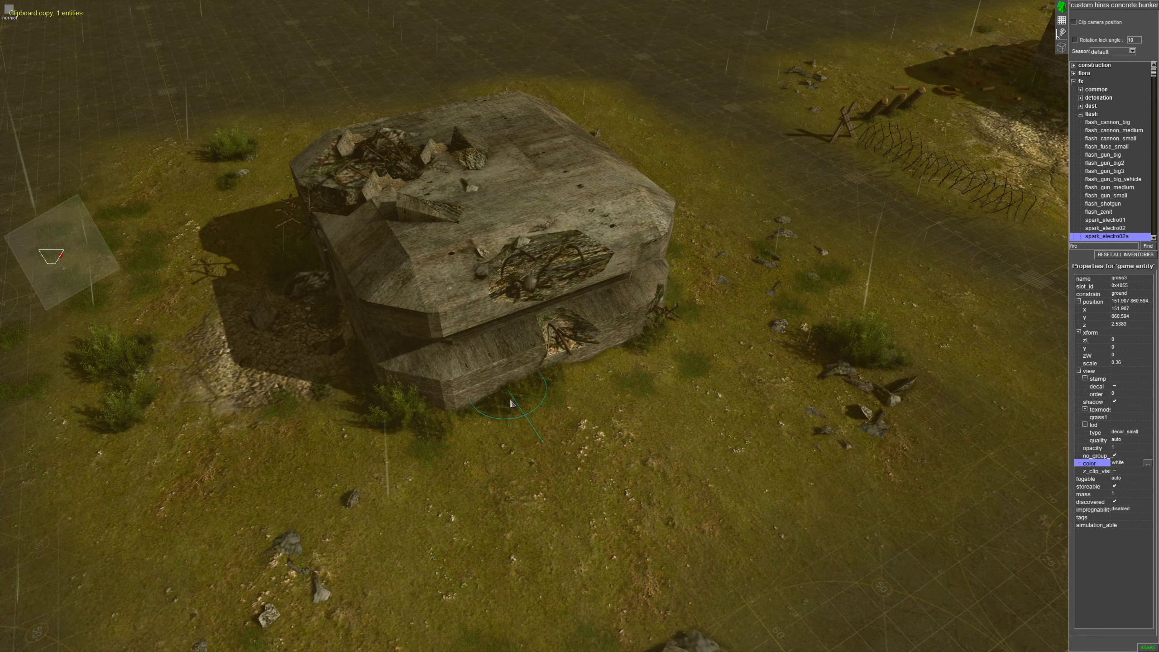
{"action": "key", "text": "ctrl+v"}
{"action": "left_click_drag", "start_coordinate": [564, 441], "coordinate": [547, 310]}
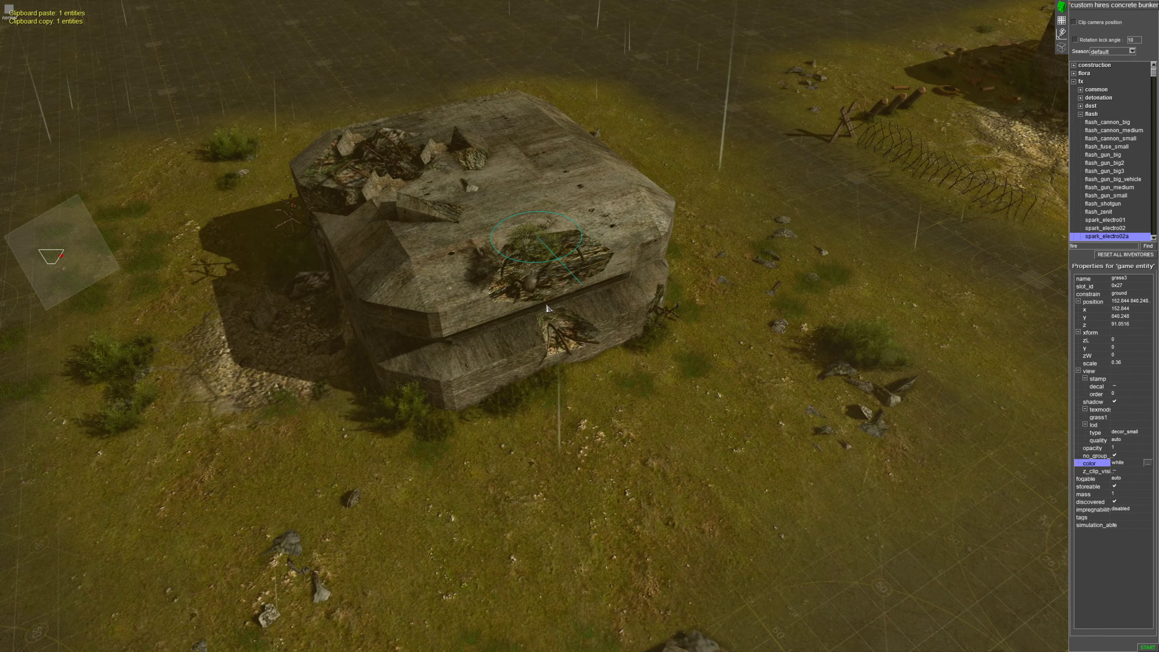
{"action": "left_click_drag", "start_coordinate": [547, 309], "coordinate": [553, 325]}
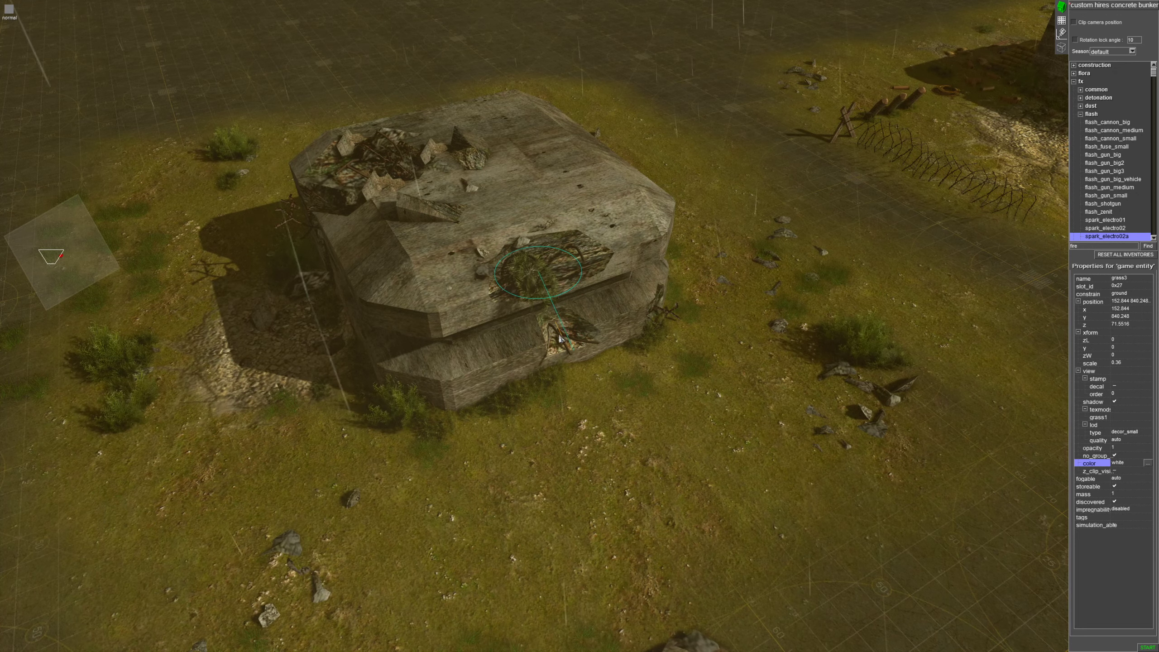
{"action": "mouse_move", "coordinate": [560, 339]}
{"action": "left_mouse_down"}
{"action": "mouse_move", "coordinate": [556, 310]}
{"action": "mouse_move", "coordinate": [557, 322]}
{"action": "left_mouse_up"}
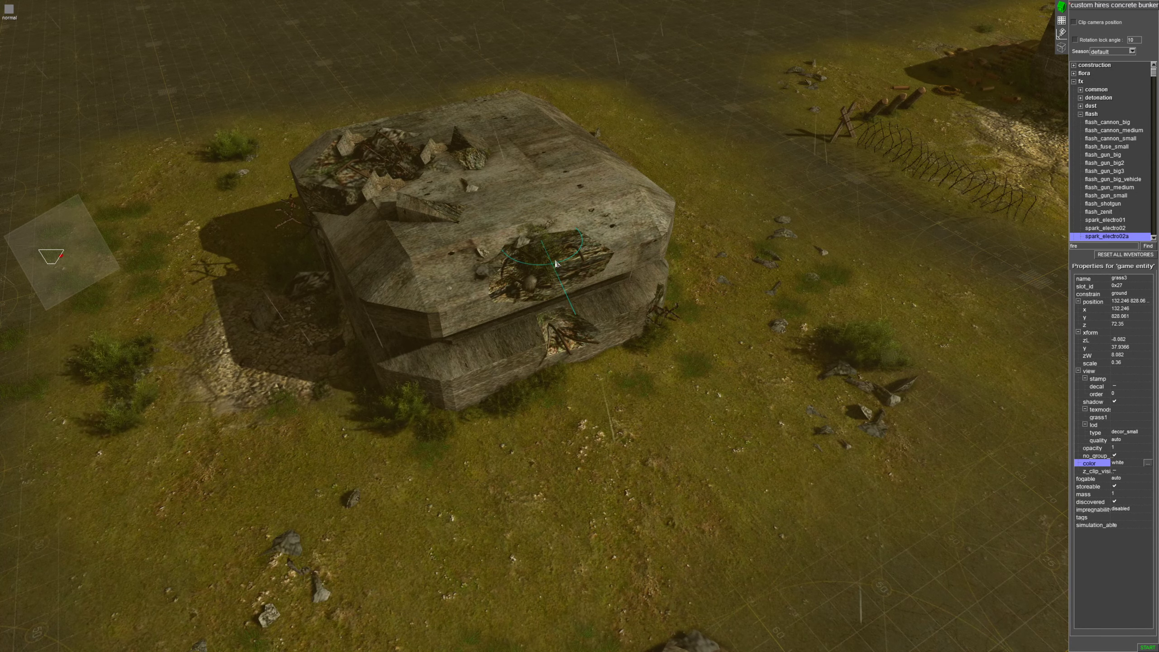
{"action": "mouse_move", "coordinate": [556, 263]}
{"action": "left_mouse_down"}
{"action": "mouse_move", "coordinate": [547, 284]}
{"action": "mouse_move", "coordinate": [545, 273]}
{"action": "left_mouse_up"}
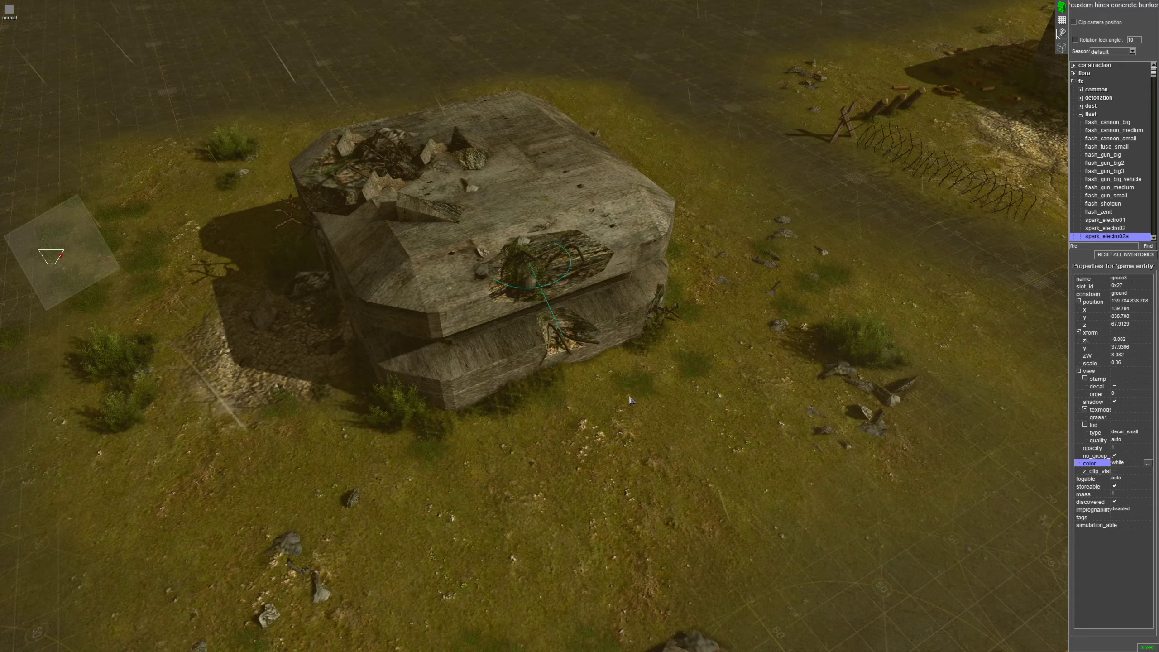
Paste a second grass3 tuft into the upper front hole, scaled to 0.277 and rotated, and adjust its position behind the bent rebar
{"action": "middle_click_drag", "start_coordinate": [629, 399], "coordinate": [509, 300]}
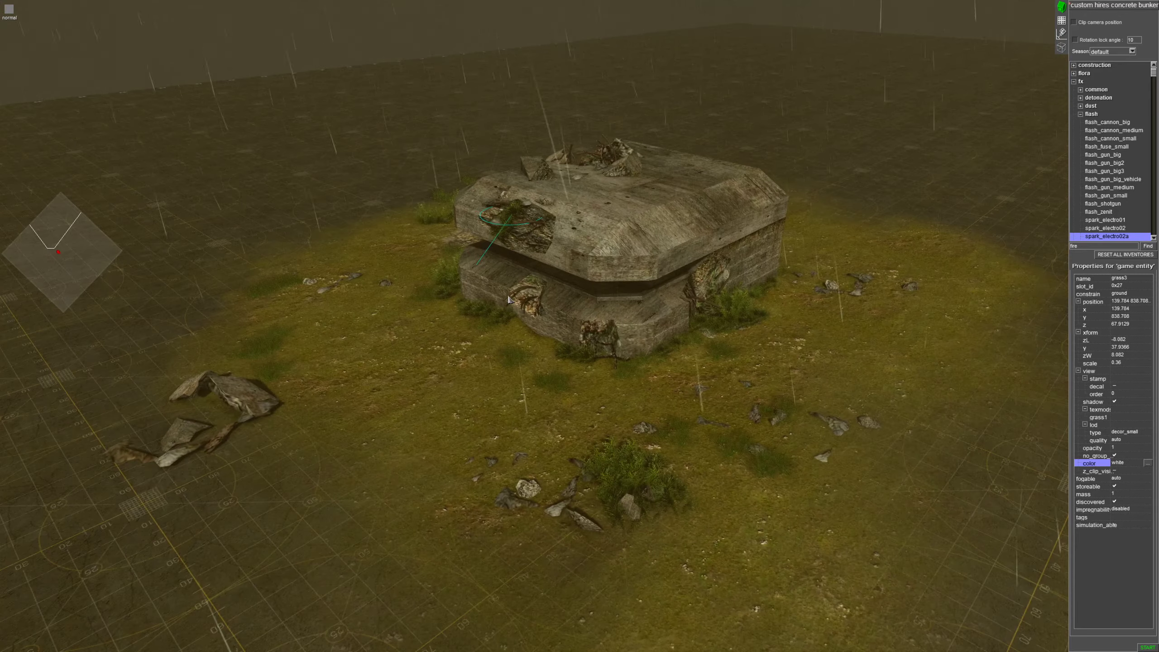
{"action": "scroll", "coordinate": [508, 299], "scroll_direction": "up", "scroll_amount": 5}
{"action": "scroll", "coordinate": [646, 261], "scroll_direction": "up", "scroll_amount": 5}
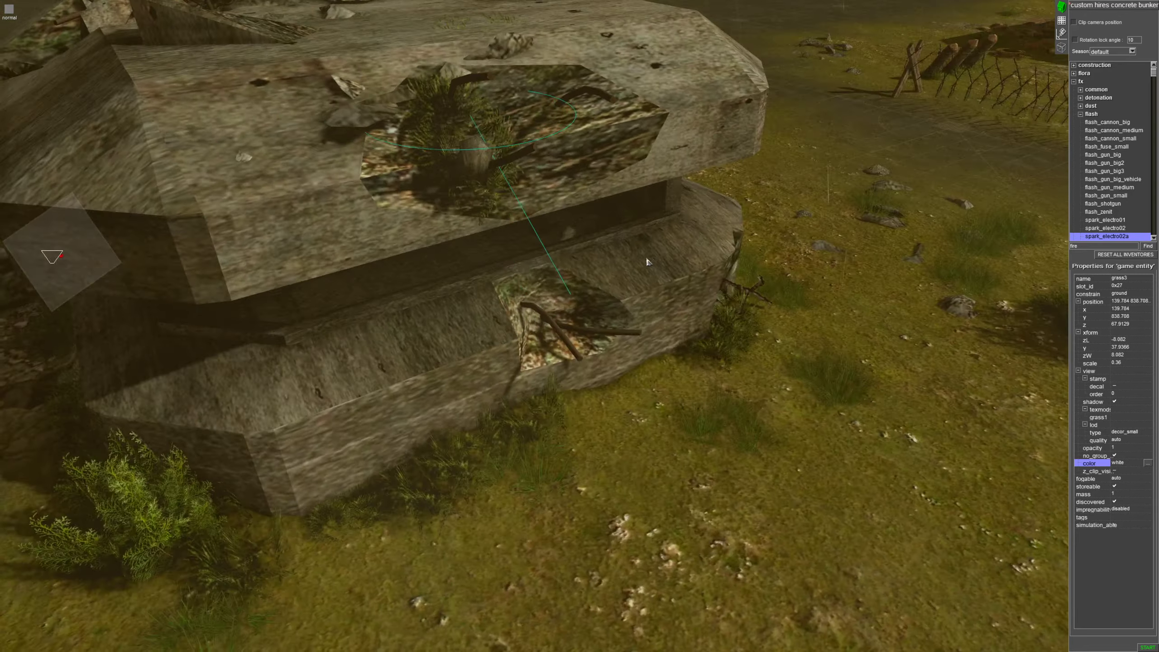
{"action": "middle_click_drag", "start_coordinate": [647, 261], "coordinate": [690, 321]}
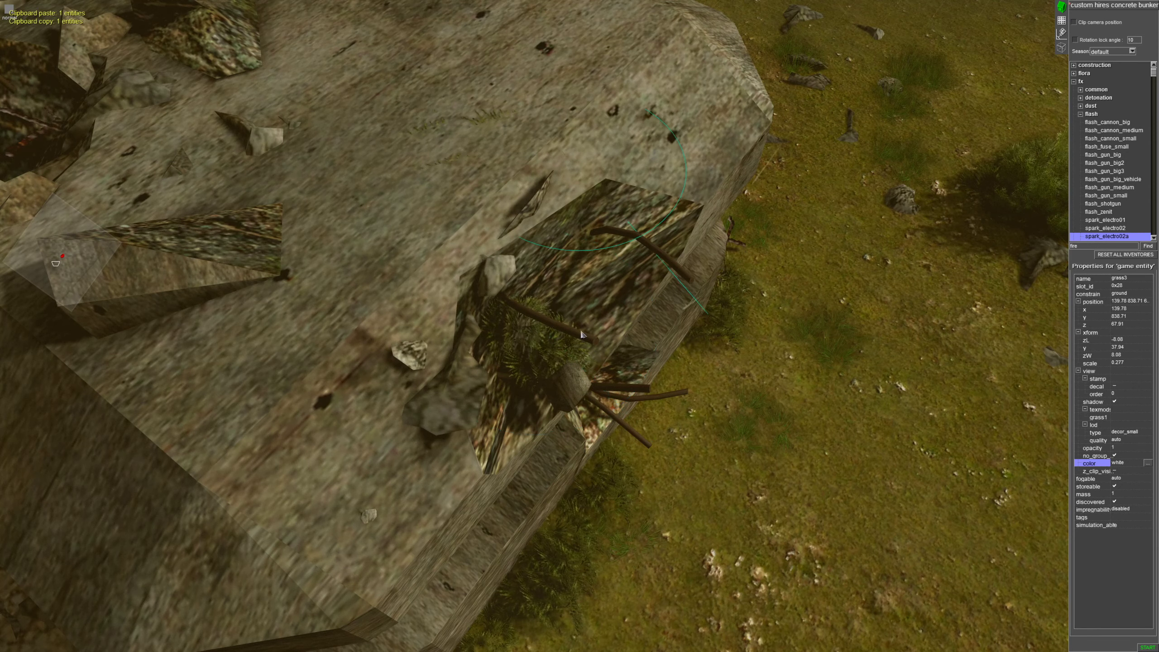
{"action": "left_click_drag", "start_coordinate": [576, 354], "coordinate": [597, 391]}
{"action": "left_click_drag", "start_coordinate": [632, 357], "coordinate": [519, 352]}
{"action": "scroll", "coordinate": [520, 354], "scroll_direction": "down", "scroll_amount": 4}
{"action": "middle_click_drag", "start_coordinate": [522, 354], "coordinate": [537, 363]}
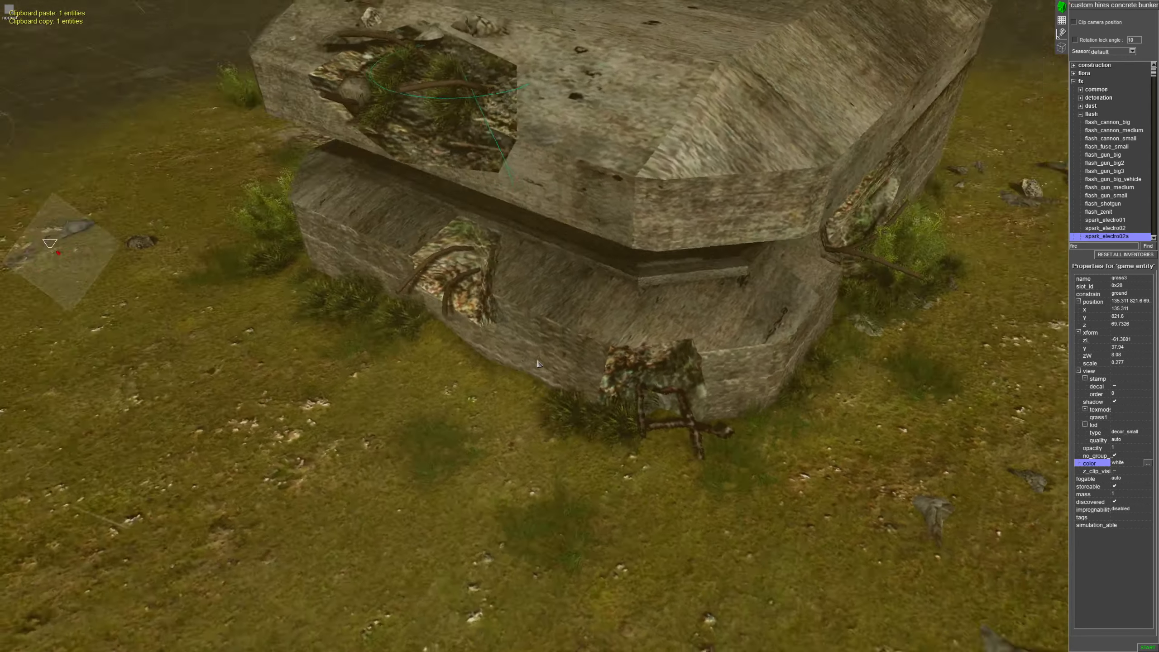
{"action": "scroll", "coordinate": [587, 378], "scroll_direction": "down", "scroll_amount": 4}
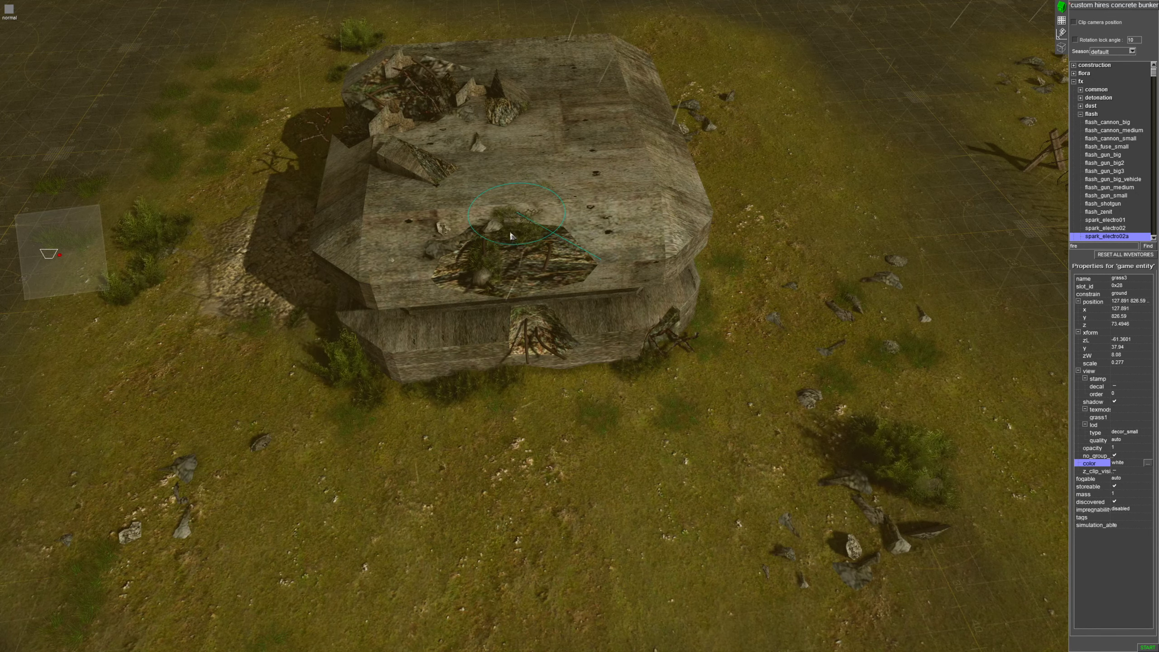
Paste a third grass3 tuft at the upper rim of the front hole and clear the selection
{"action": "middle_click_drag", "start_coordinate": [567, 296], "coordinate": [515, 302]}
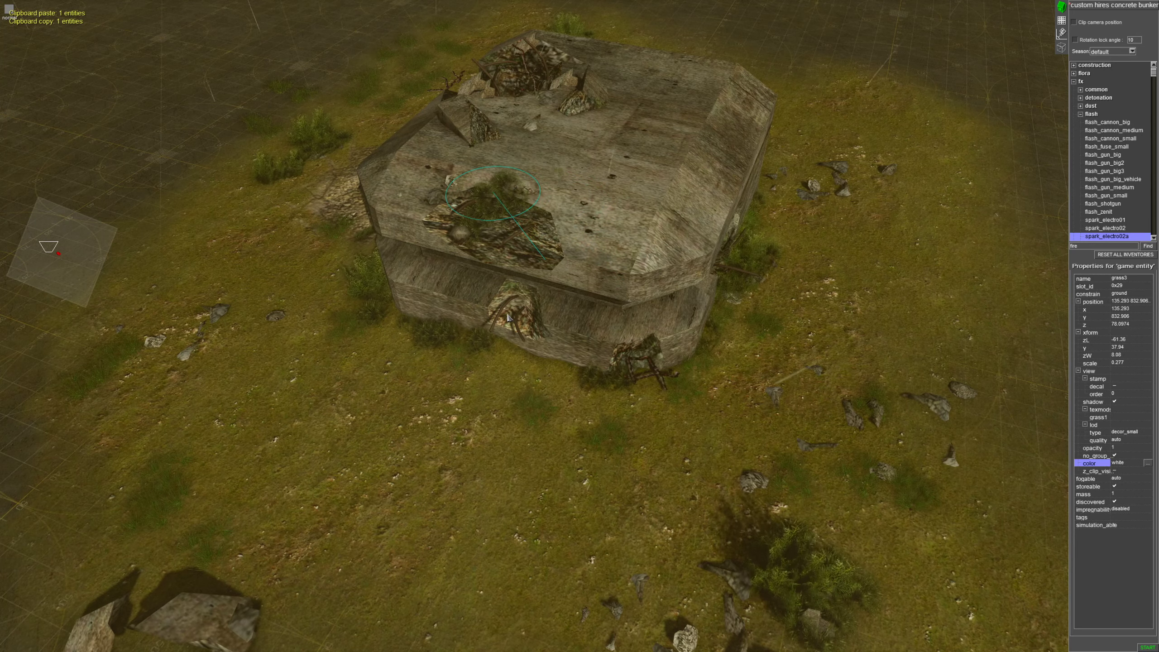
{"action": "key", "text": "Down"}
{"action": "middle_click_drag", "start_coordinate": [588, 274], "coordinate": [523, 416]}
{"action": "scroll", "coordinate": [544, 365], "scroll_direction": "down", "scroll_amount": 4}
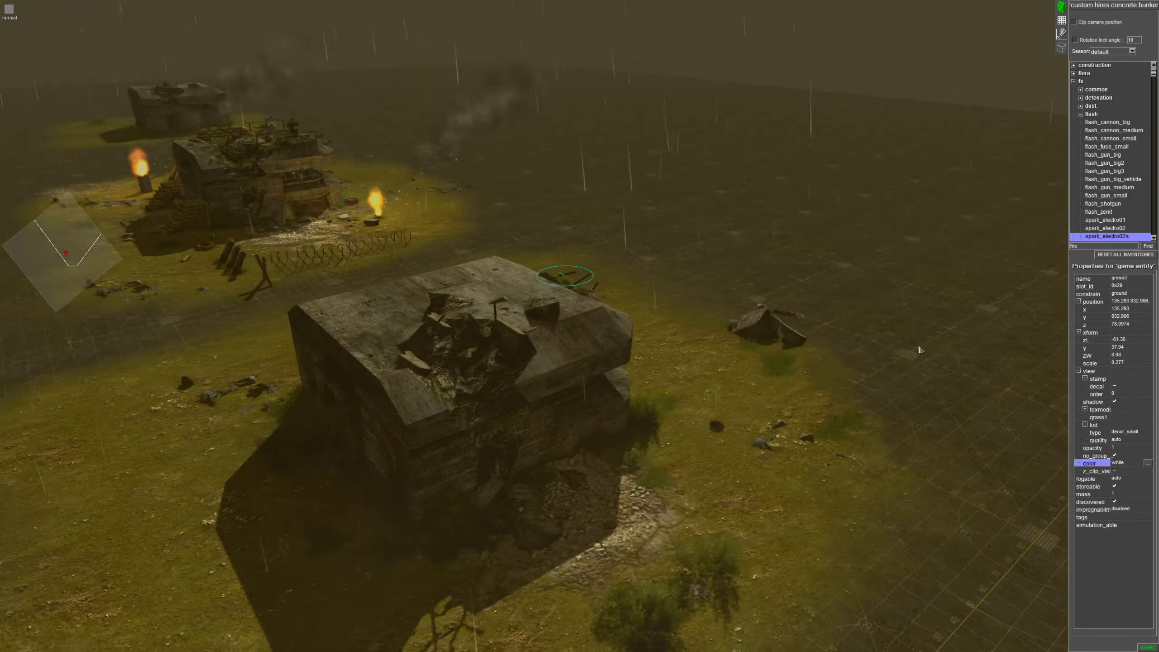
{"action": "scroll", "coordinate": [919, 347], "scroll_direction": "down", "scroll_amount": 5}
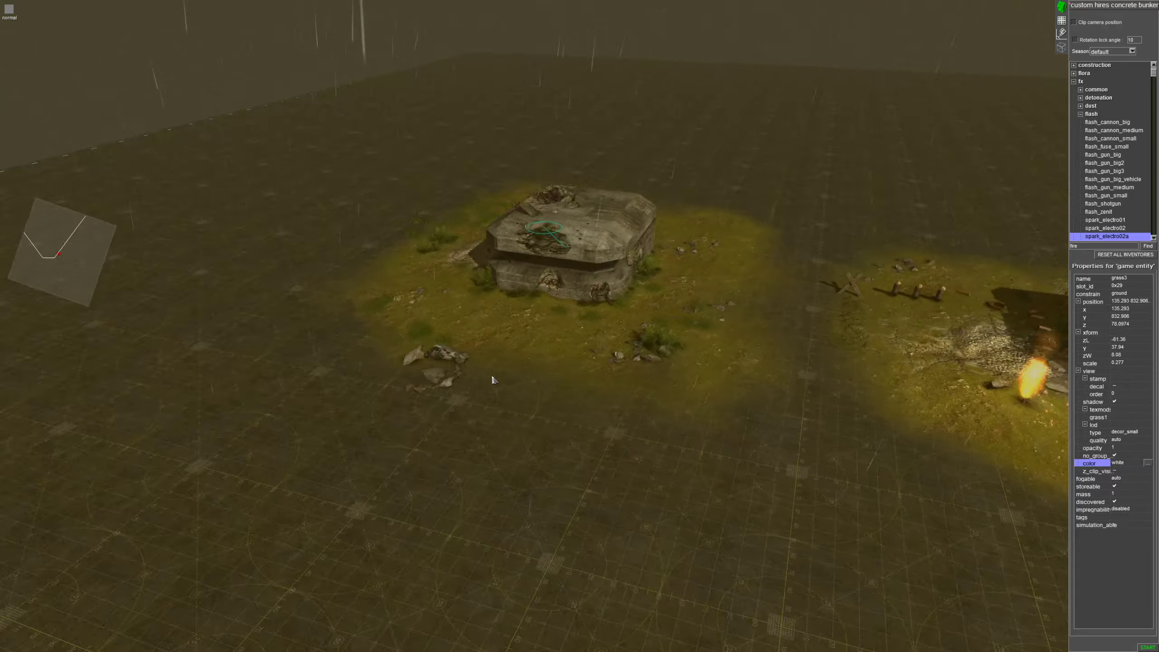
{"action": "left_click", "coordinate": [524, 416]}
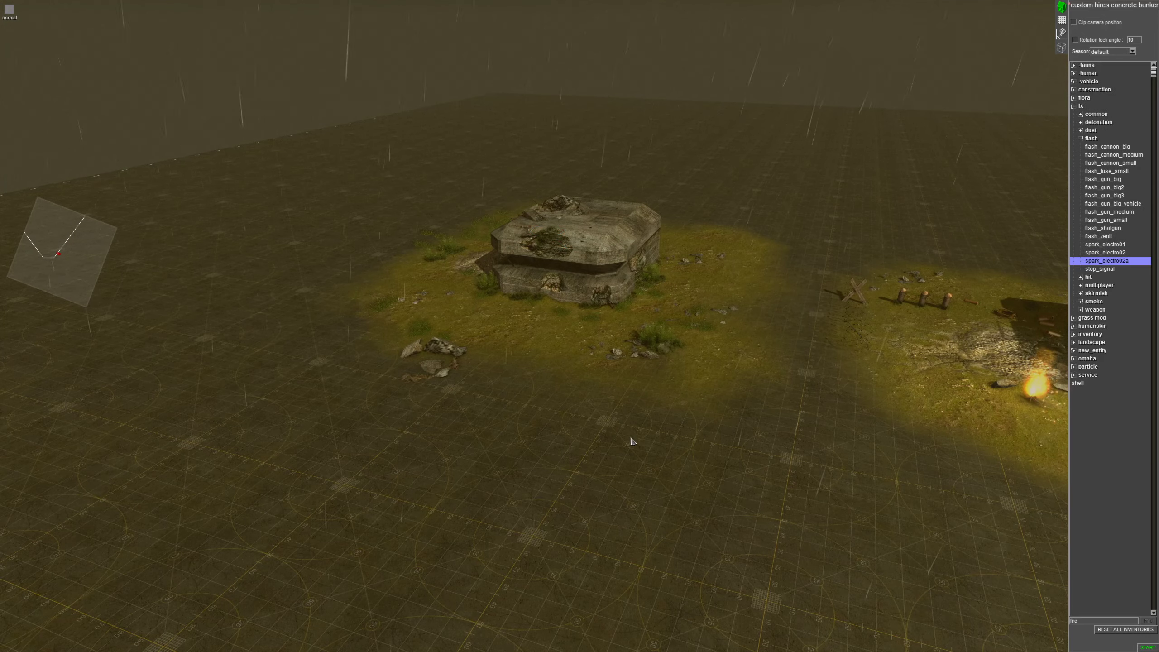
Copy the barbed wire and wooden stakes beside the neighbouring bunker and place the copy on the far, shaded side of this bunker
{"action": "middle_click_drag", "start_coordinate": [629, 439], "coordinate": [767, 452]}
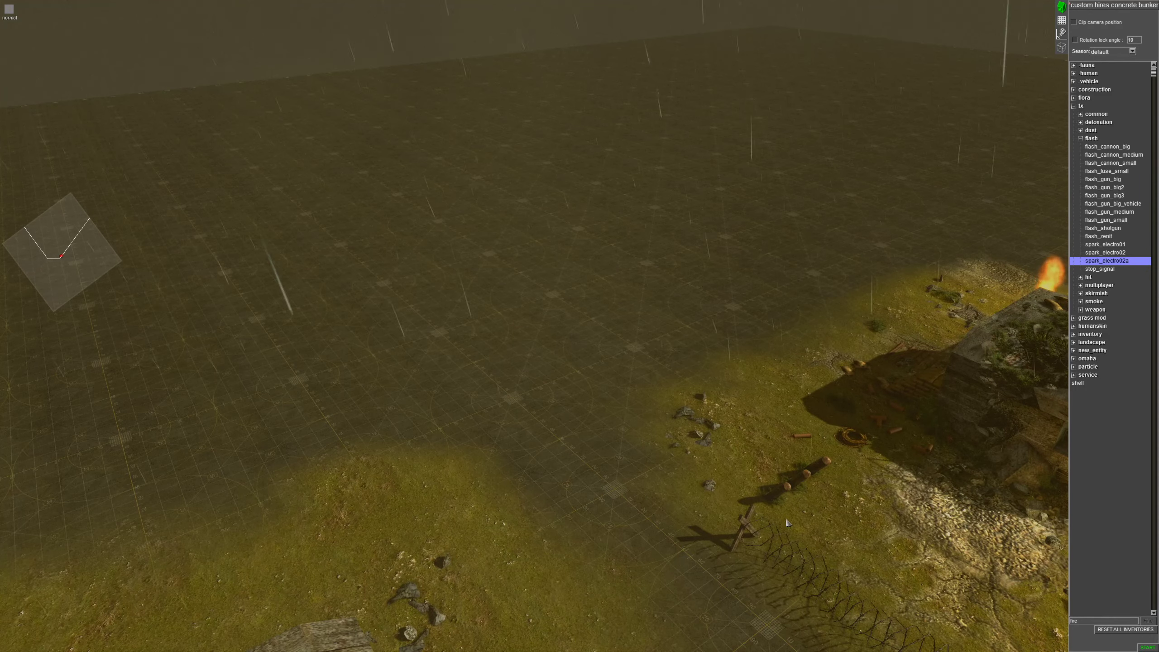
{"action": "left_click_drag", "start_coordinate": [804, 543], "coordinate": [728, 446]}
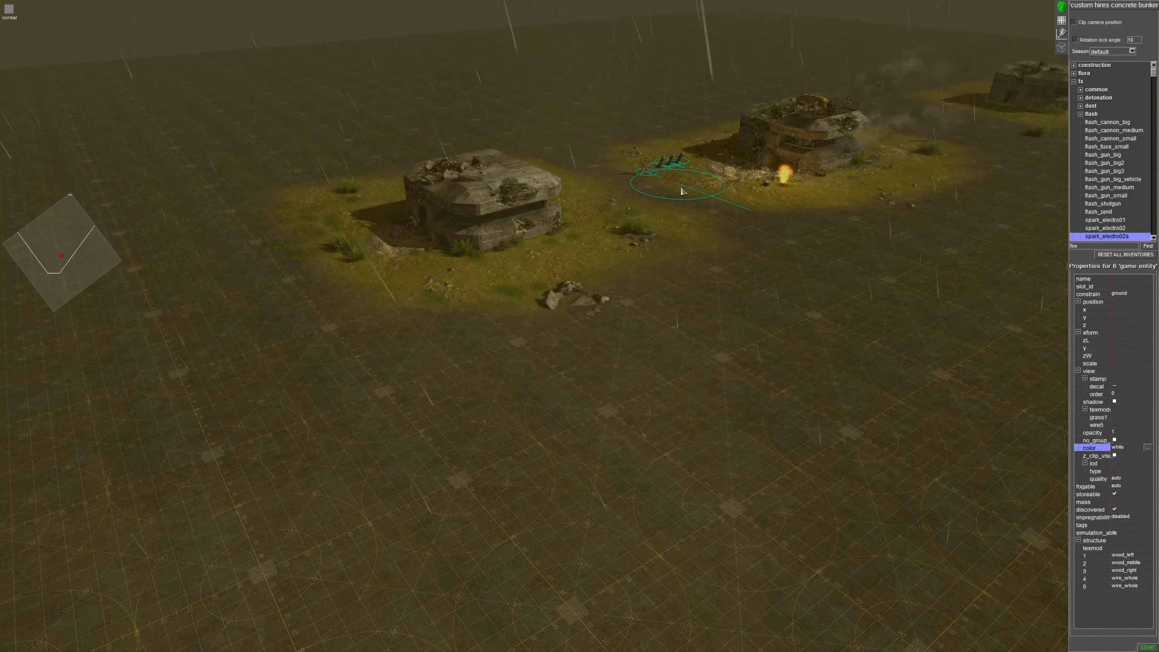
{"action": "key", "text": "ctrl+c"}
{"action": "key", "text": "ctrl+v"}
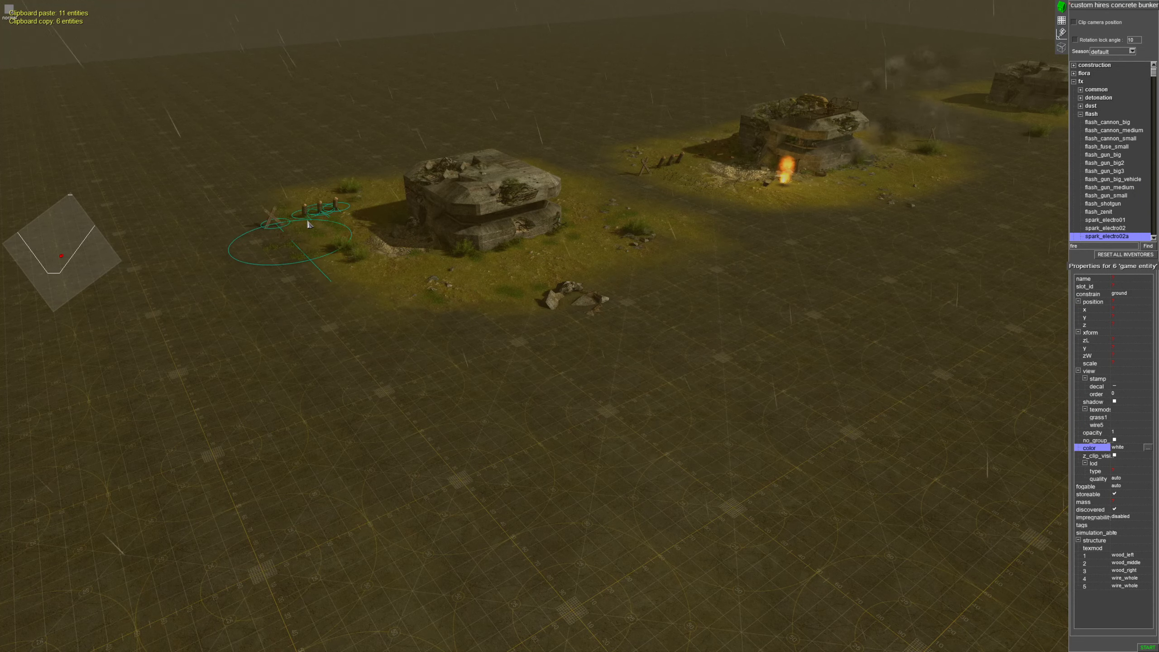
{"action": "left_click", "coordinate": [413, 335]}
Copy the crack5 ground decal beside the neighbouring bunker and place the copy at the foot of the rubble bunker, near its gravel patch
{"action": "middle_click_drag", "start_coordinate": [424, 331], "coordinate": [560, 388]}
{"action": "mouse_move", "coordinate": [481, 2]}
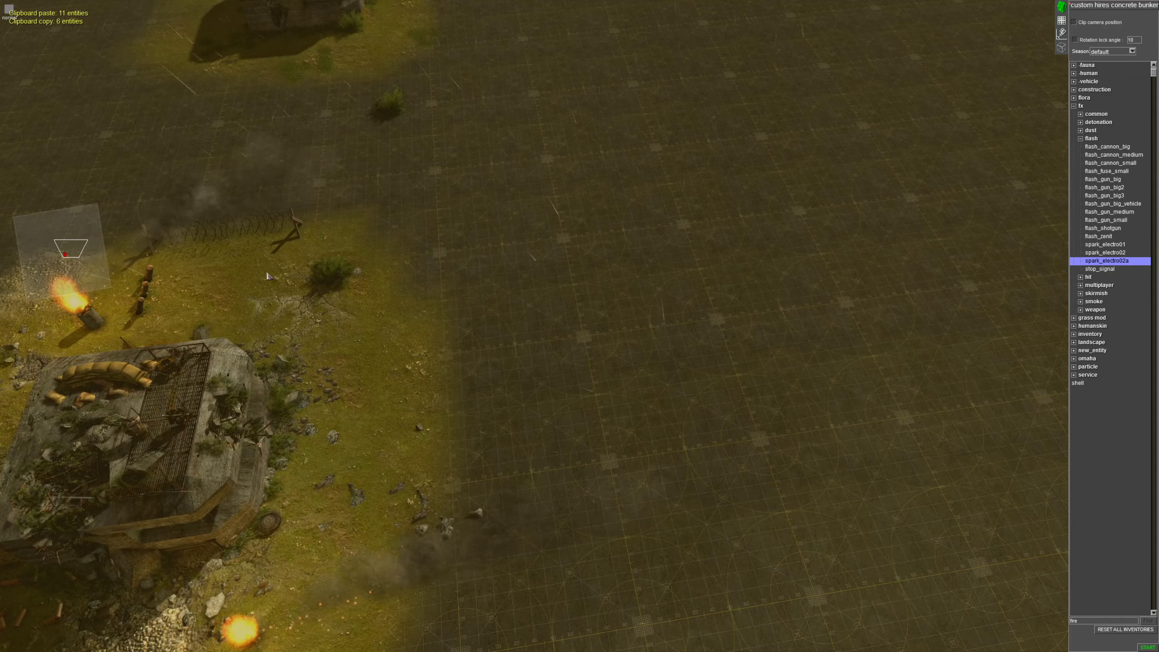
{"action": "left_click_drag", "start_coordinate": [268, 275], "coordinate": [311, 337]}
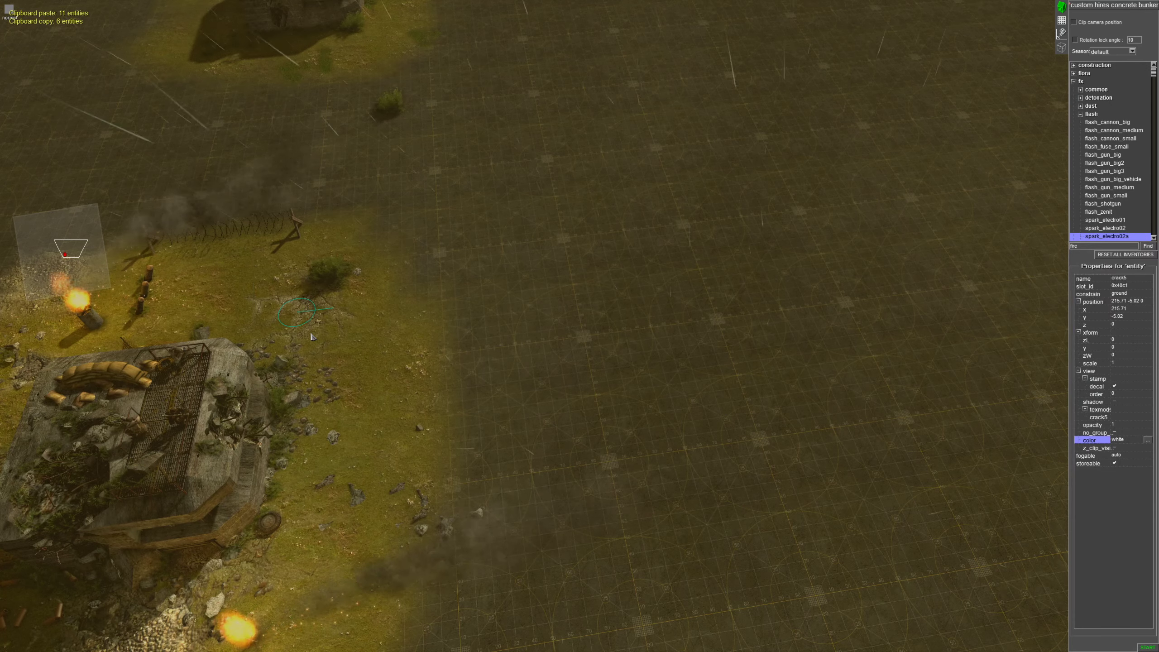
{"action": "key", "text": "ctrl+c"}
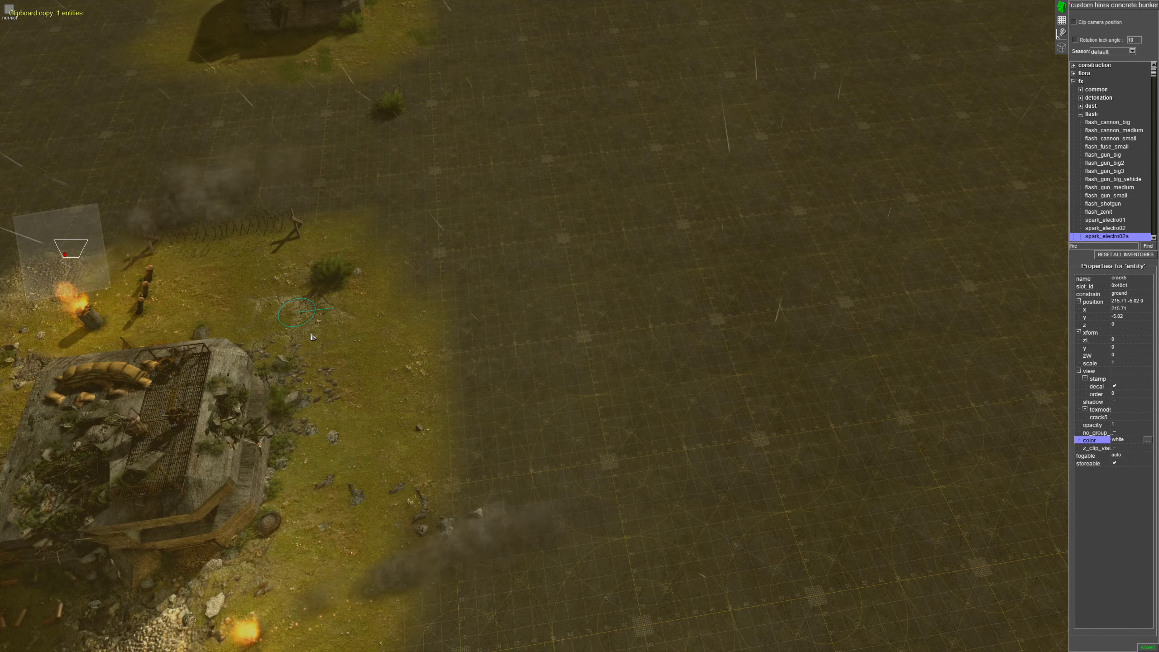
{"action": "key", "text": "ctrl+v"}
{"action": "mouse_move", "coordinate": [569, 650]}
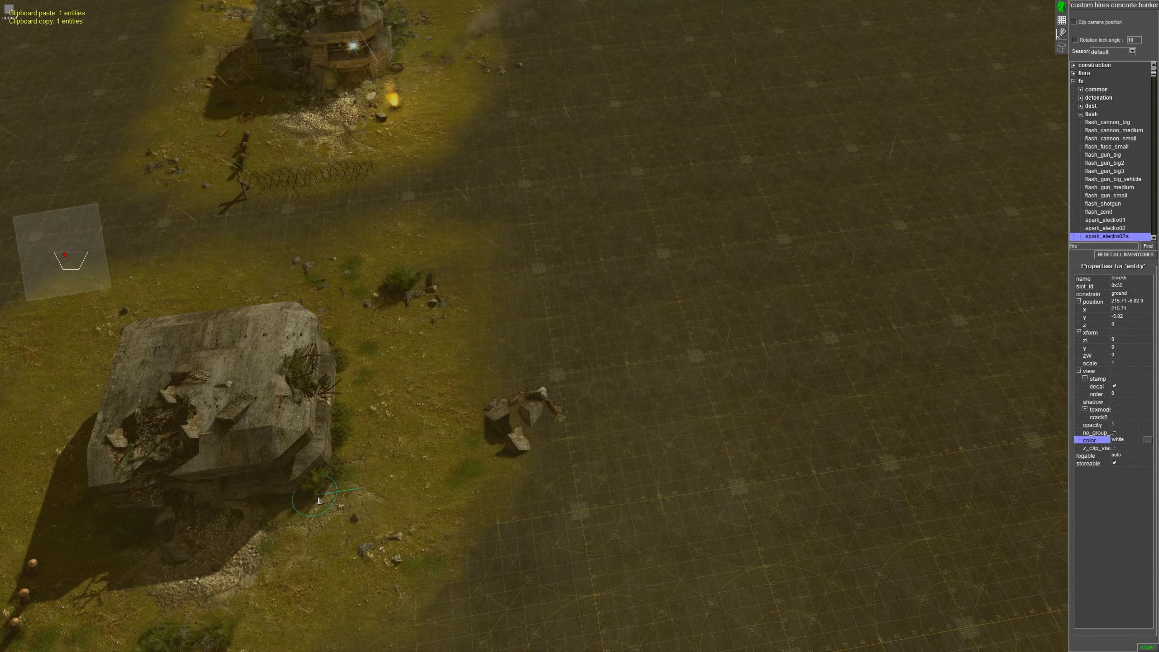
{"action": "mouse_move", "coordinate": [7, 382]}
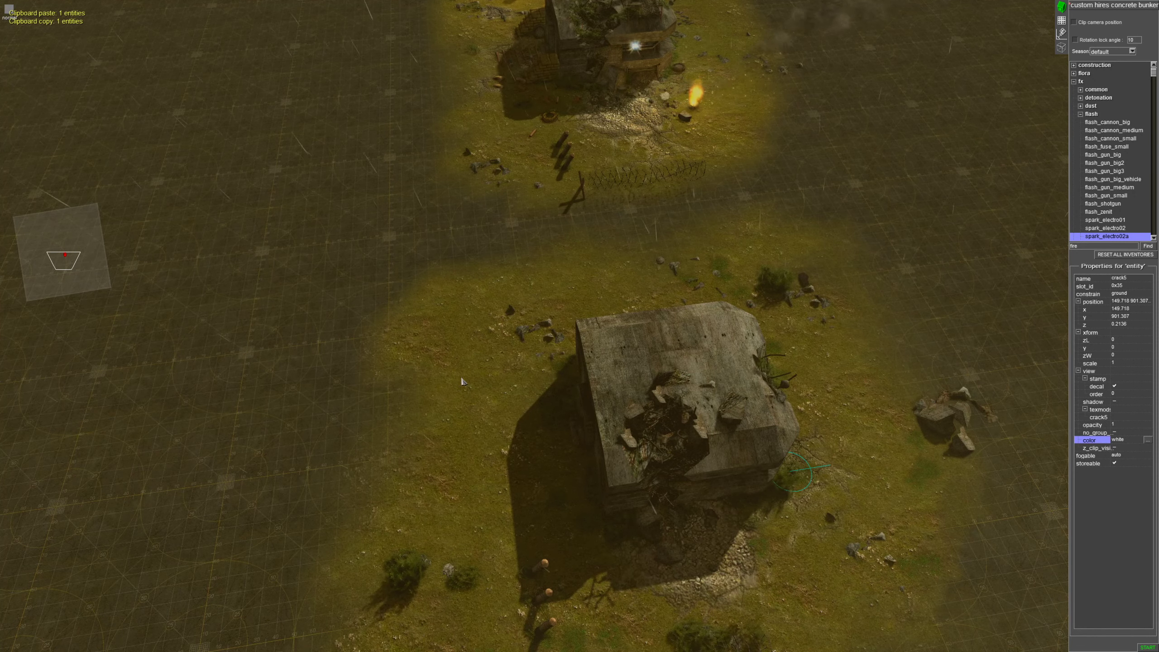
Paste three more crack5 decals on the ground around the bunker, rotating the last one to 124.978 and moving it close to the wall
{"action": "key", "text": "ctrl+v"}
{"action": "key", "text": "ctrl+v"}
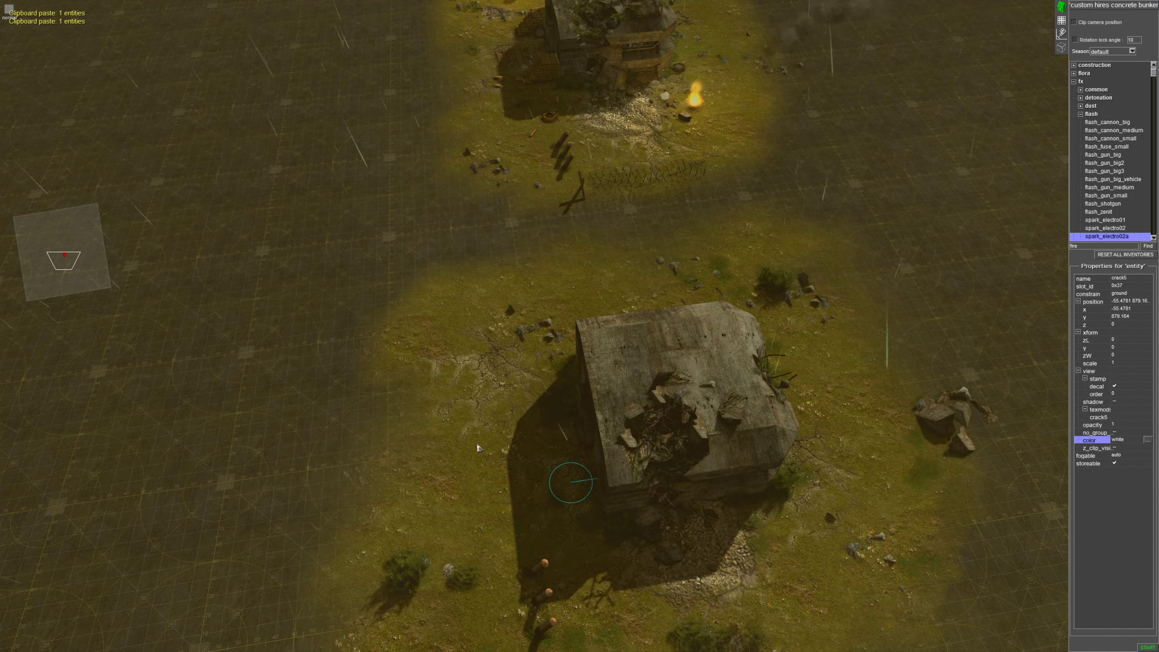
{"action": "middle_click_drag", "start_coordinate": [479, 448], "coordinate": [733, 411]}
{"action": "key", "text": "ctrl+v"}
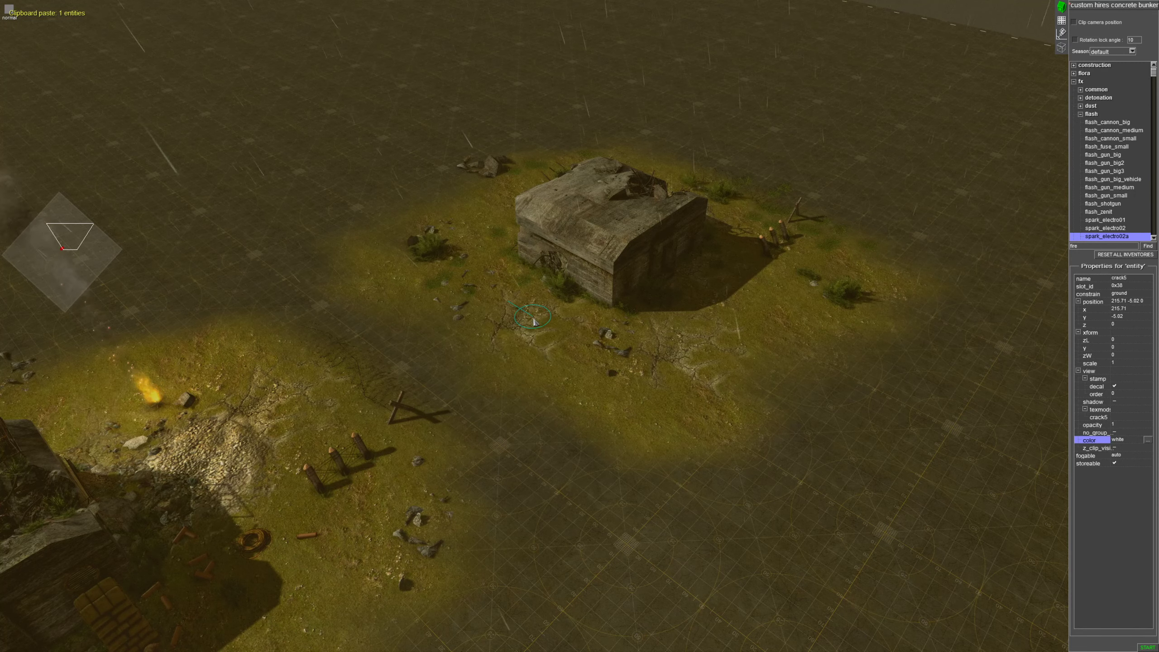
{"action": "mouse_move", "coordinate": [520, 322]}
{"action": "right_mouse_down"}
{"action": "mouse_move", "coordinate": [562, 281]}
{"action": "mouse_move", "coordinate": [494, 343]}
{"action": "mouse_move", "coordinate": [531, 332]}
{"action": "right_mouse_up"}
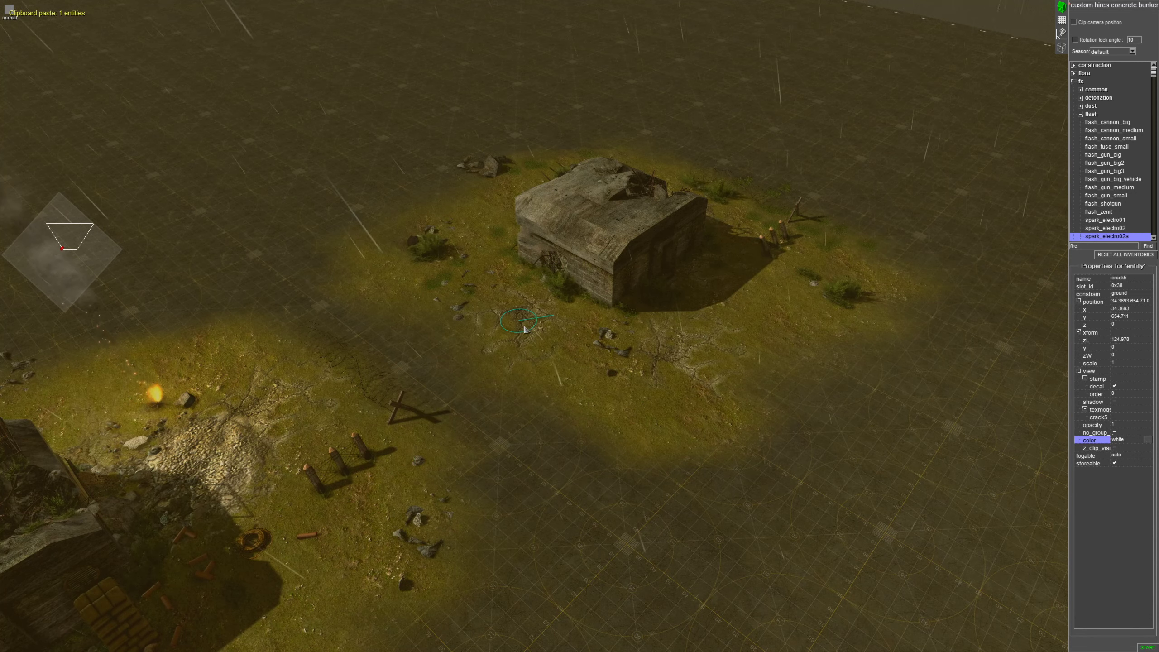
{"action": "left_click_drag", "start_coordinate": [523, 317], "coordinate": [543, 288]}
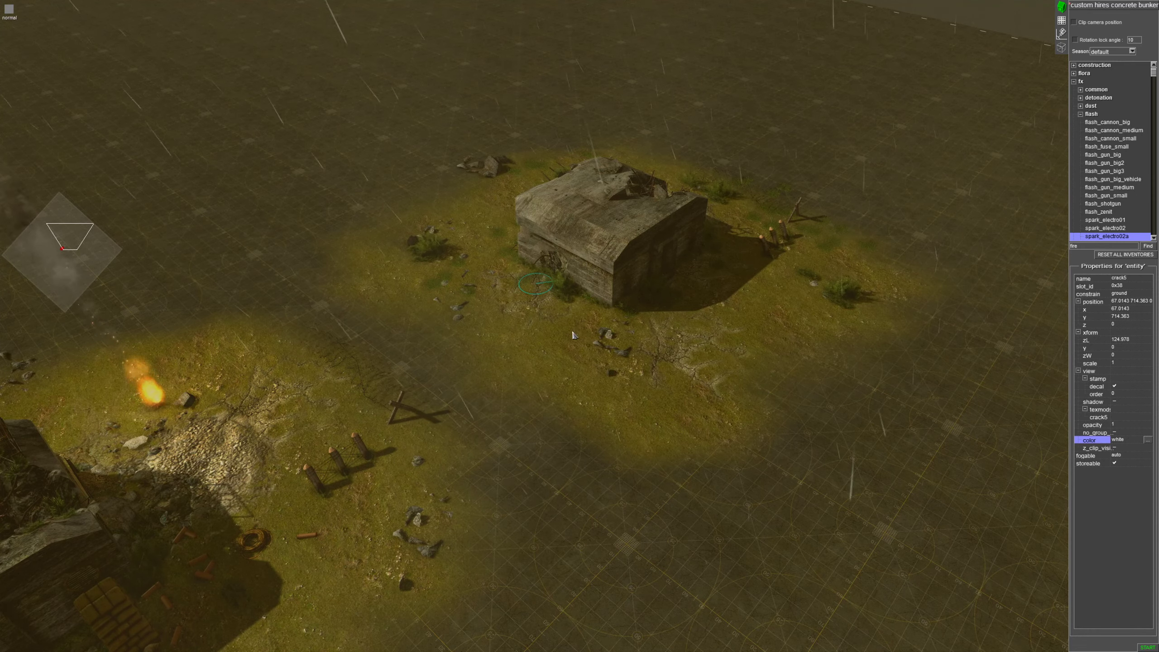
Recolour the last crack5 decal from the colour picker to a darker grey, place it against the bunker wall and clear the selection
{"action": "middle_click_drag", "start_coordinate": [572, 331], "coordinate": [697, 316]}
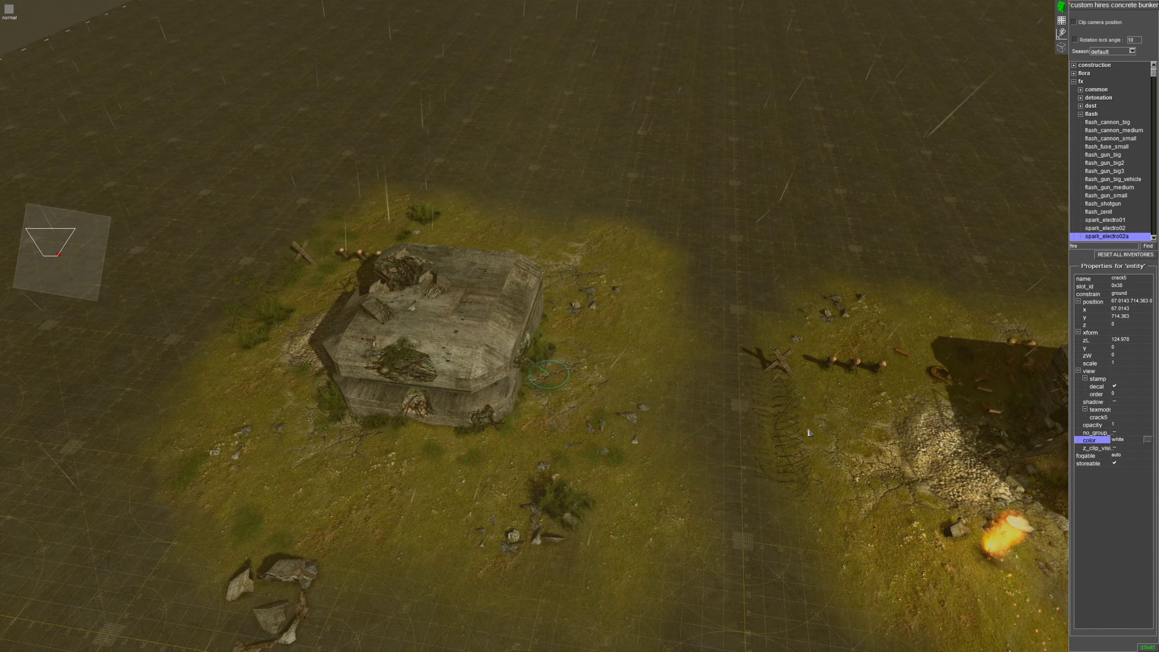
{"action": "left_click_drag", "start_coordinate": [560, 378], "coordinate": [720, 446]}
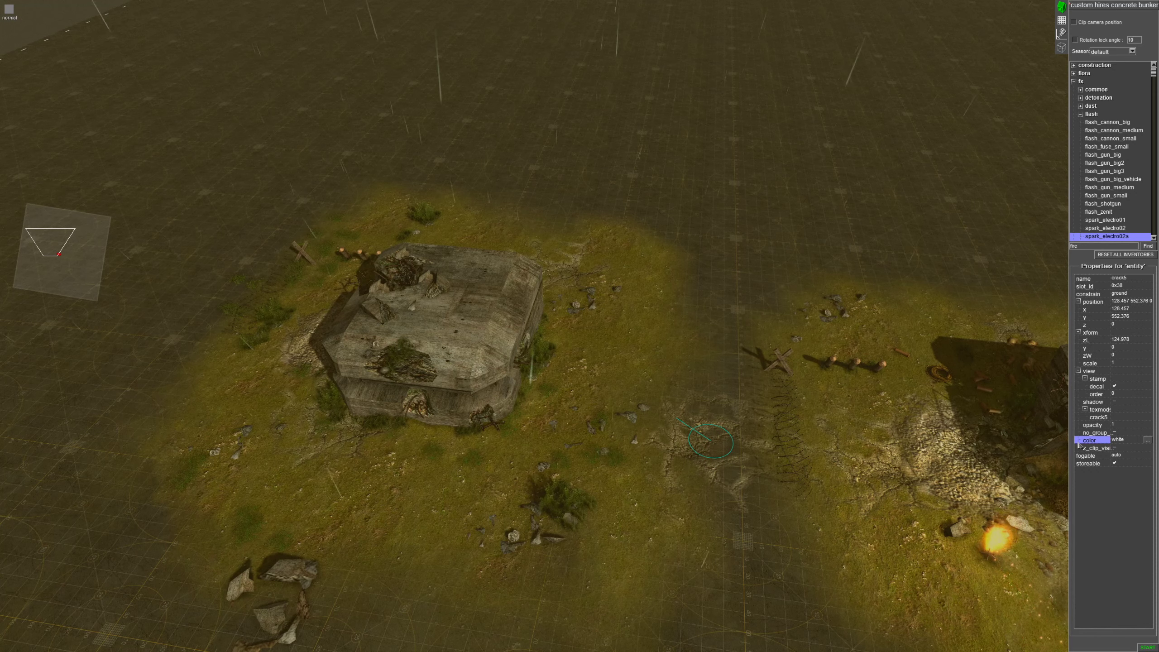
{"action": "left_click", "coordinate": [1147, 440]}
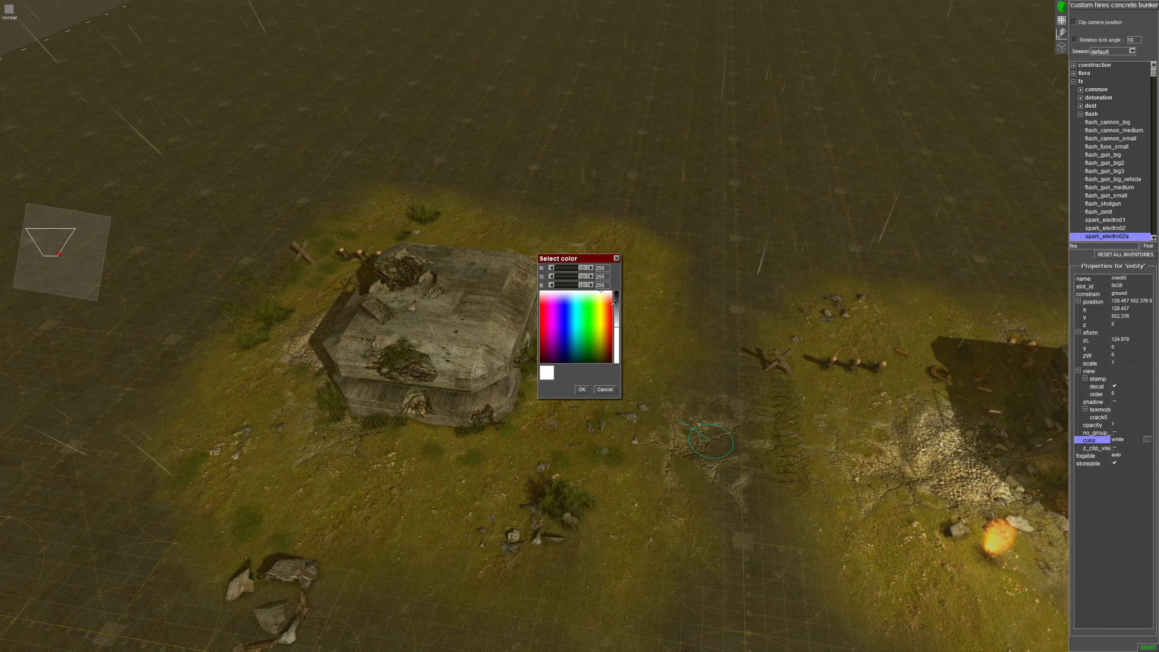
{"action": "left_click_drag", "start_coordinate": [618, 317], "coordinate": [618, 309]}
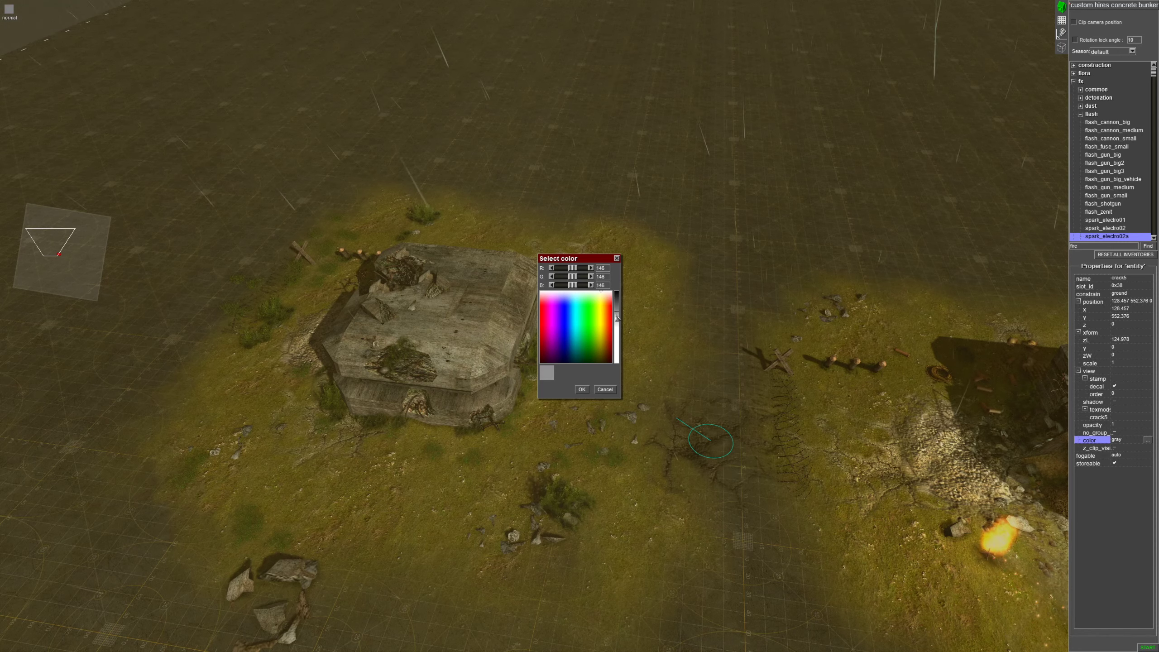
{"action": "left_click", "coordinate": [580, 390]}
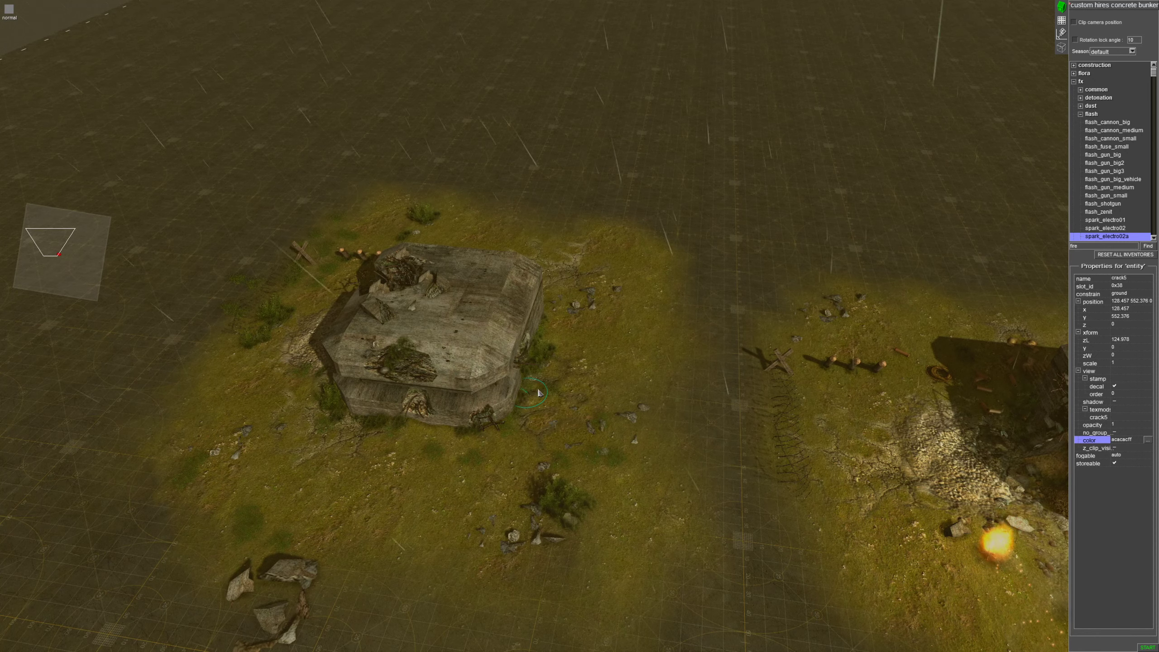
{"action": "middle_click_drag", "start_coordinate": [617, 397], "coordinate": [538, 406]}
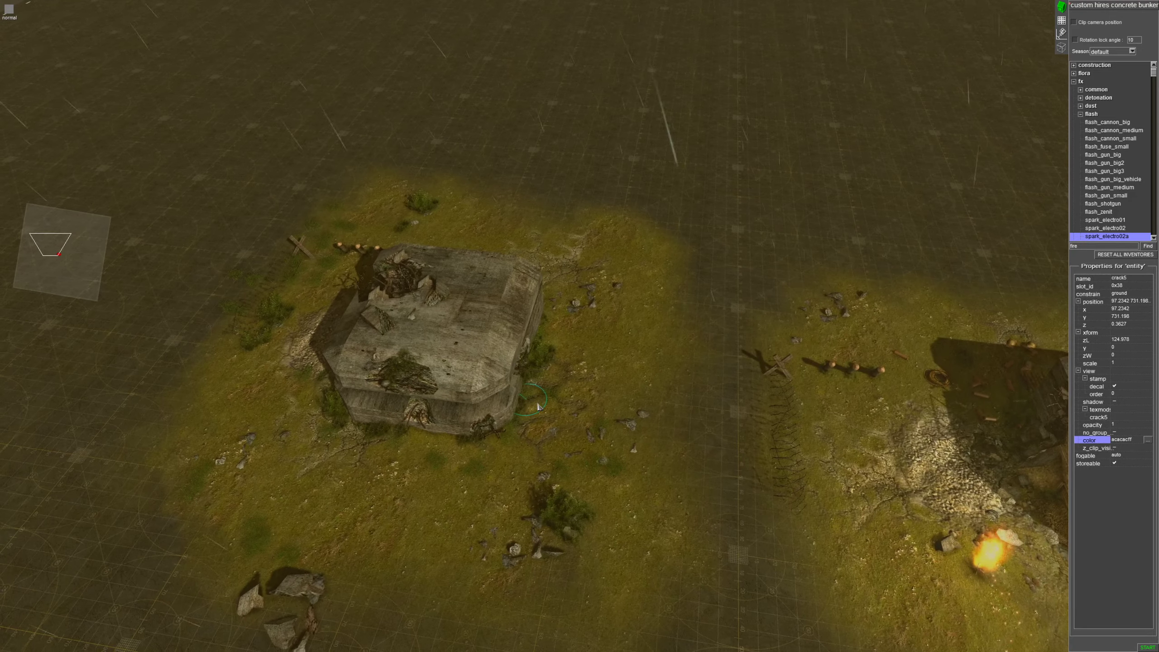
{"action": "middle_click_drag", "start_coordinate": [588, 438], "coordinate": [566, 397]}
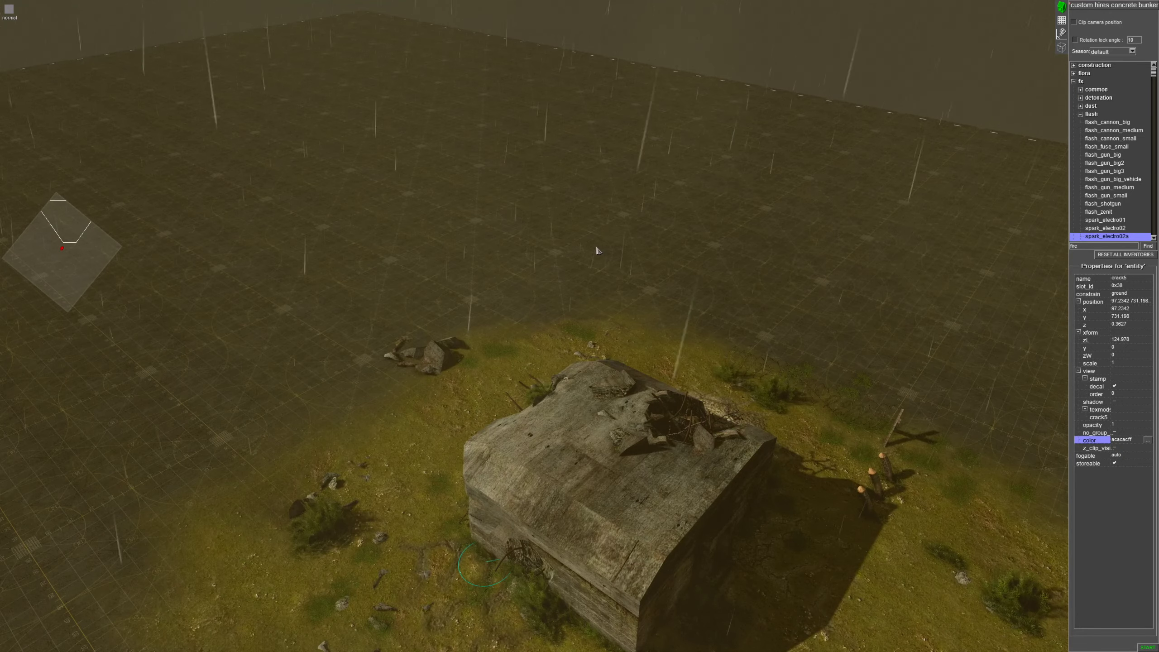
{"action": "left_click", "coordinate": [595, 247]}
Move the det2_x_ruin_120 bunker shell off its rubble interior onto the empty ground behind it, at about -369, 188
{"action": "middle_click_drag", "start_coordinate": [735, 589], "coordinate": [971, 473]}
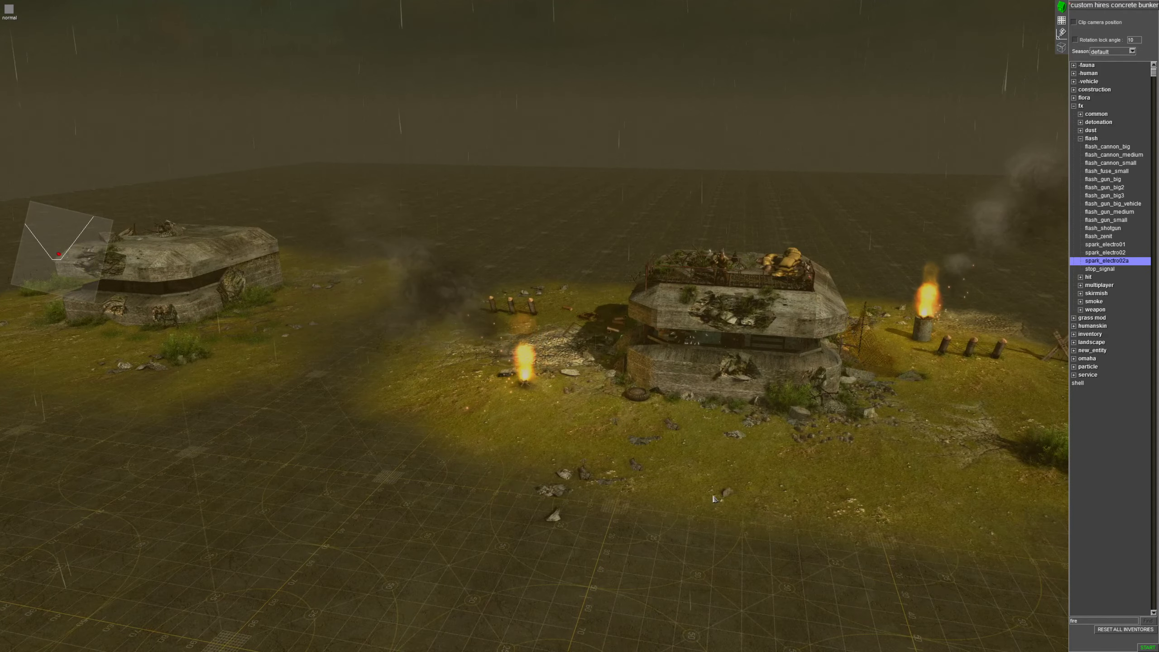
{"action": "middle_click_drag", "start_coordinate": [757, 338], "coordinate": [740, 439]}
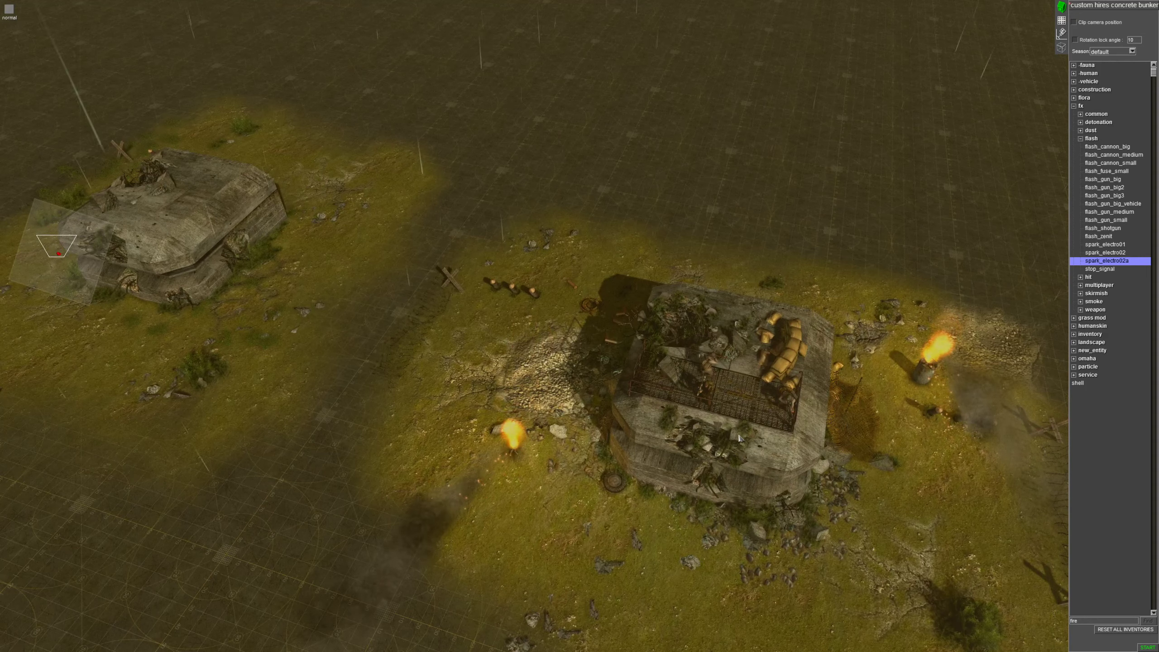
{"action": "left_click", "coordinate": [729, 404]}
{"action": "left_click_drag", "start_coordinate": [729, 404], "coordinate": [757, 156]}
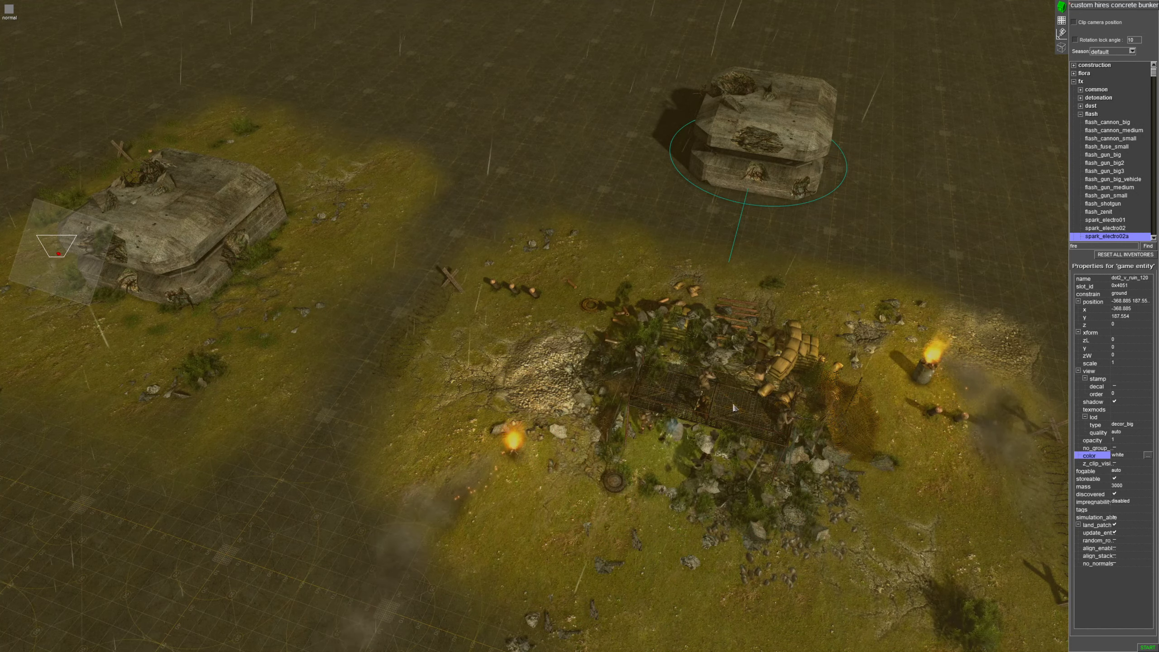
Move the upright board with its rock and grass out of the exposed interior, and move the net beside the outer bush
{"action": "middle_click_drag", "start_coordinate": [757, 402], "coordinate": [1051, 427]}
{"action": "scroll", "coordinate": [1050, 427], "scroll_direction": "up", "scroll_amount": 2}
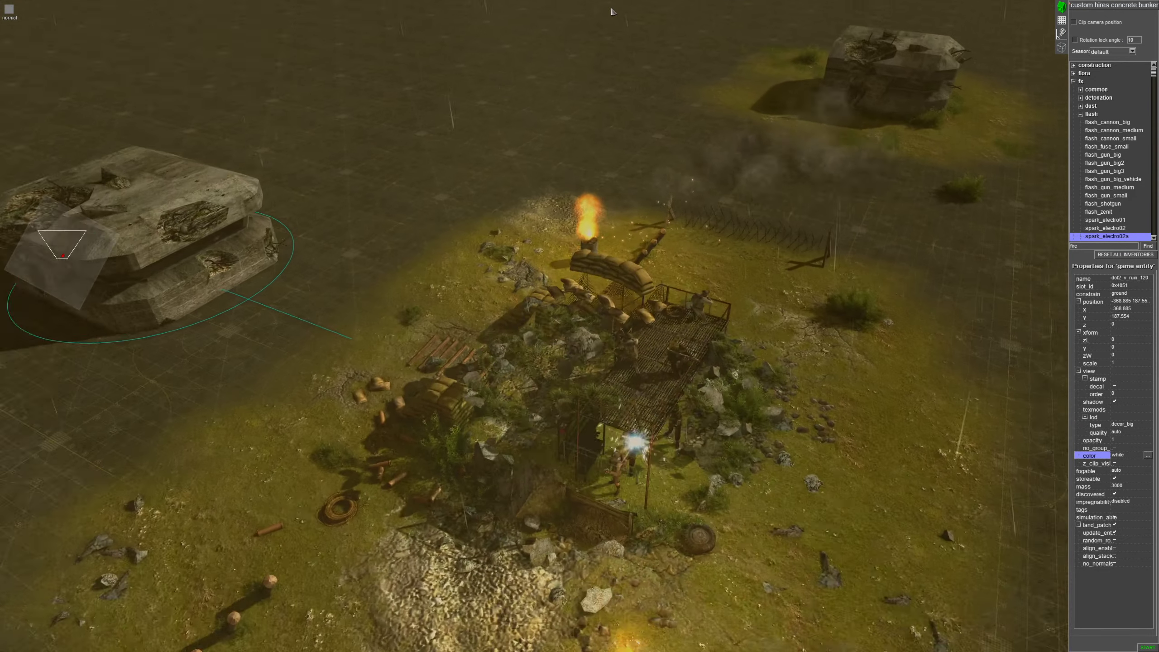
{"action": "left_click_drag", "start_coordinate": [631, 401], "coordinate": [671, 448]}
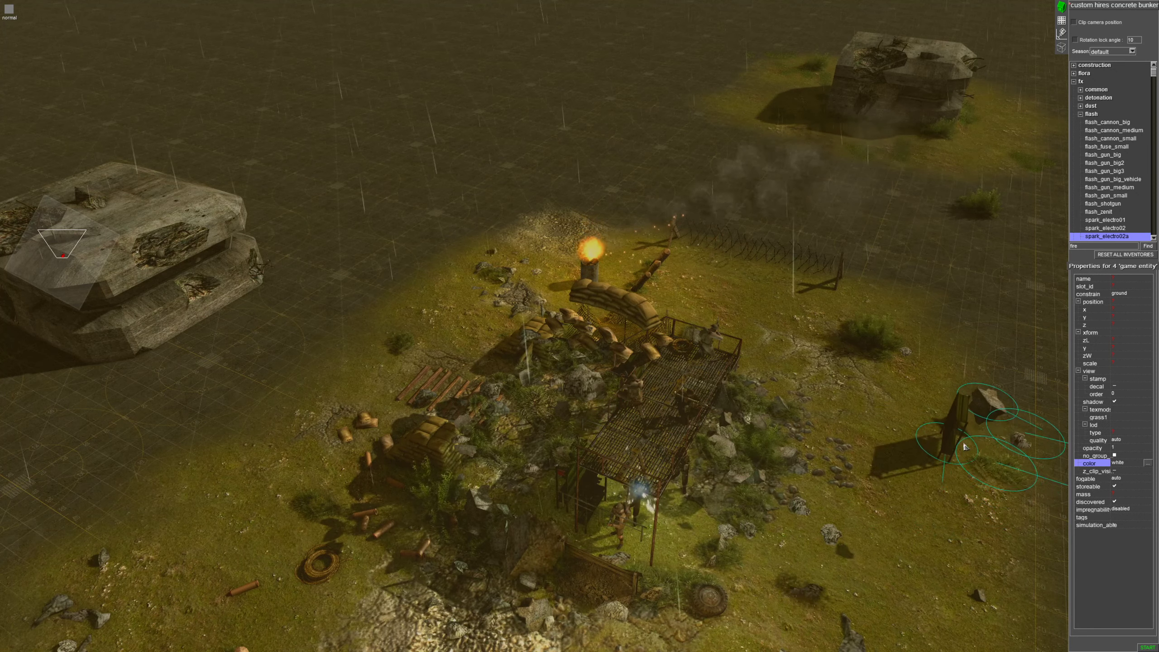
{"action": "left_click", "coordinate": [655, 419]}
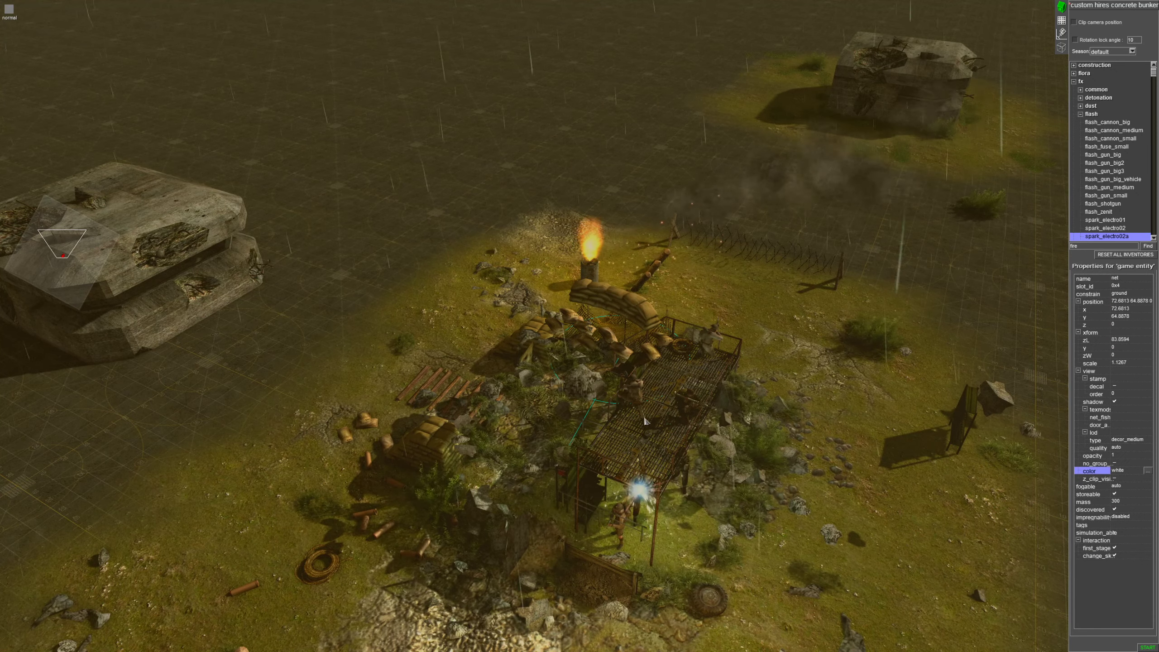
{"action": "left_click_drag", "start_coordinate": [655, 420], "coordinate": [967, 356]}
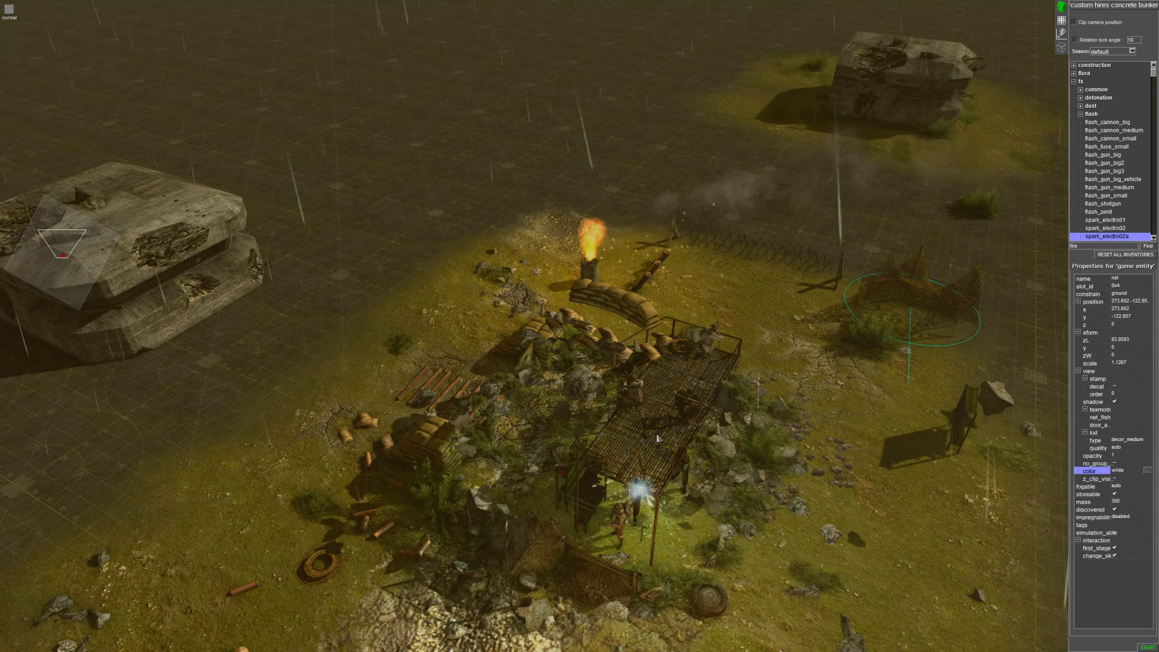
Box-select the interior's rubble, plants and sandbags in three groups and move each group onto open ground away from the interior
{"action": "middle_click_drag", "start_coordinate": [657, 435], "coordinate": [763, 465]}
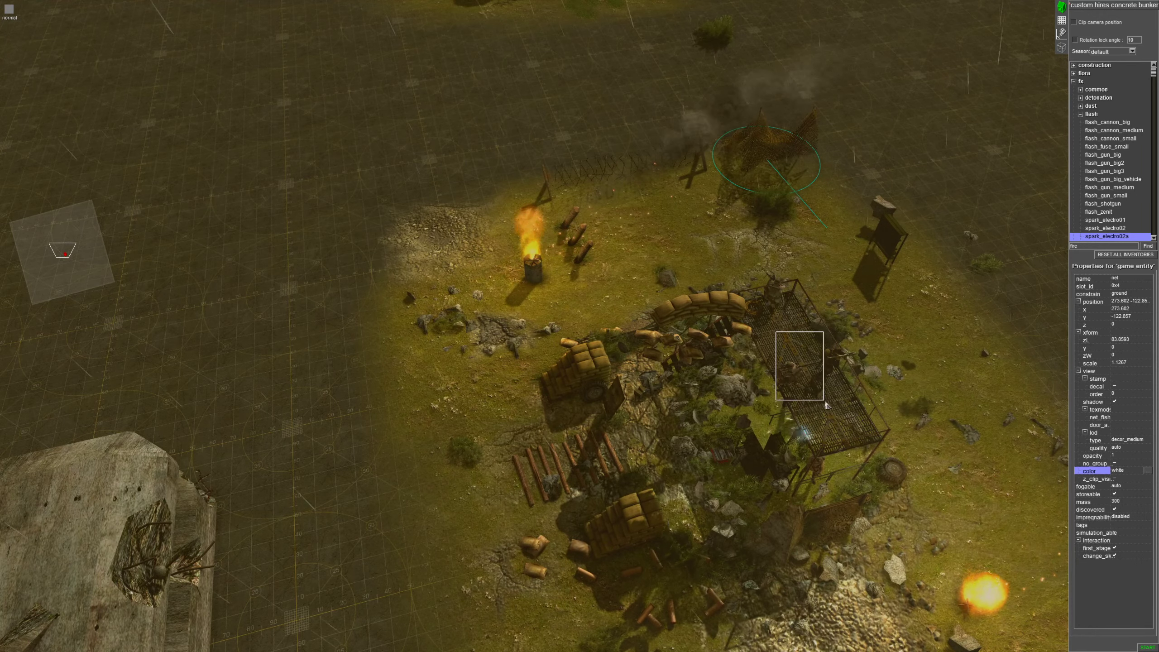
{"action": "left_click_drag", "start_coordinate": [824, 403], "coordinate": [821, 400]}
{"action": "left_click_drag", "start_coordinate": [517, 268], "coordinate": [369, 223]}
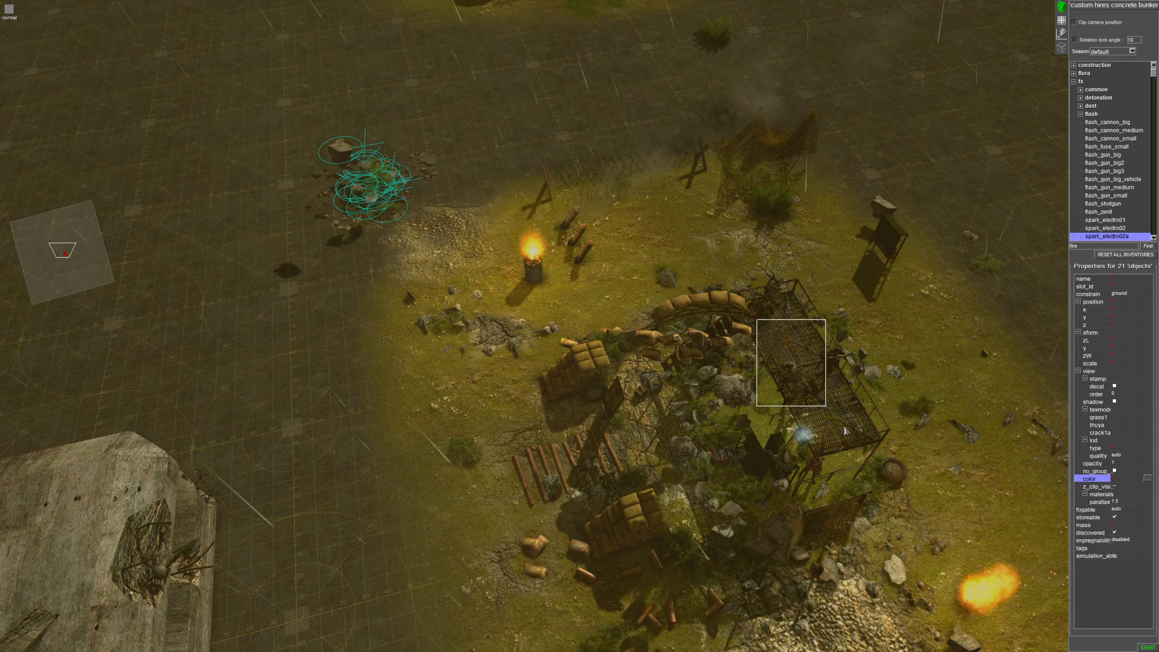
{"action": "left_click_drag", "start_coordinate": [854, 436], "coordinate": [342, 390]}
{"action": "middle_click_drag", "start_coordinate": [733, 443], "coordinate": [656, 451]}
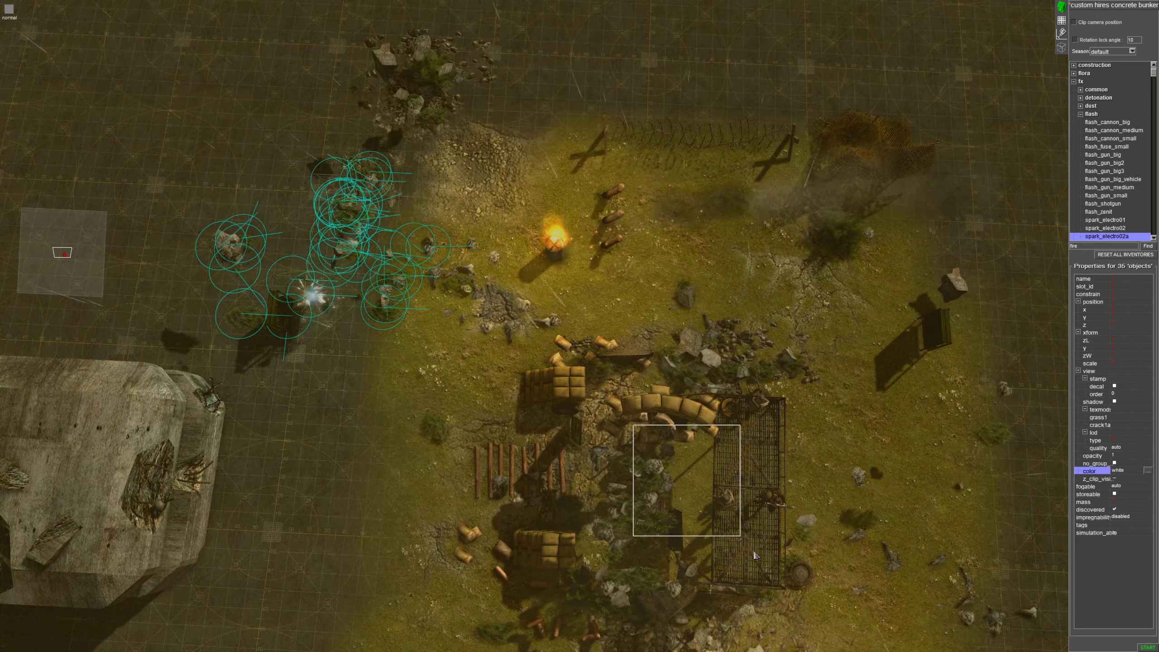
{"action": "left_click_drag", "start_coordinate": [754, 555], "coordinate": [1011, 151]}
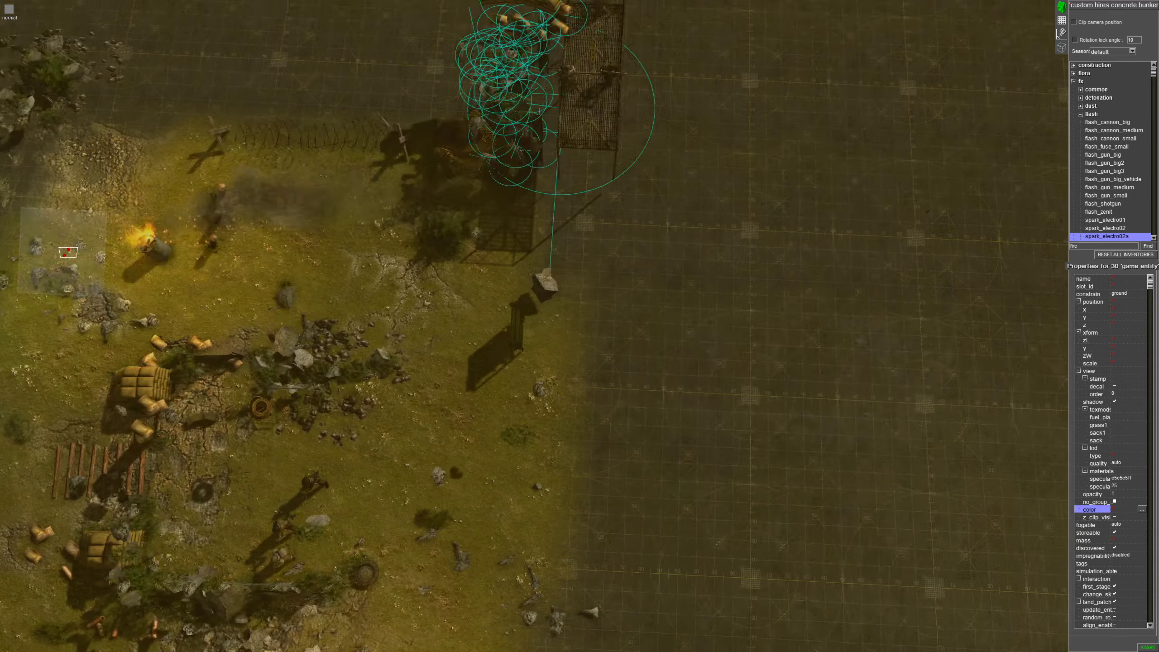
Move the fuel_plate walkway with its soldiers onto empty ground beyond the relocated bunker shell, at about -632, -18
{"action": "key", "text": "Right"}
{"action": "key", "text": "Left"}
{"action": "key", "text": "Down"}
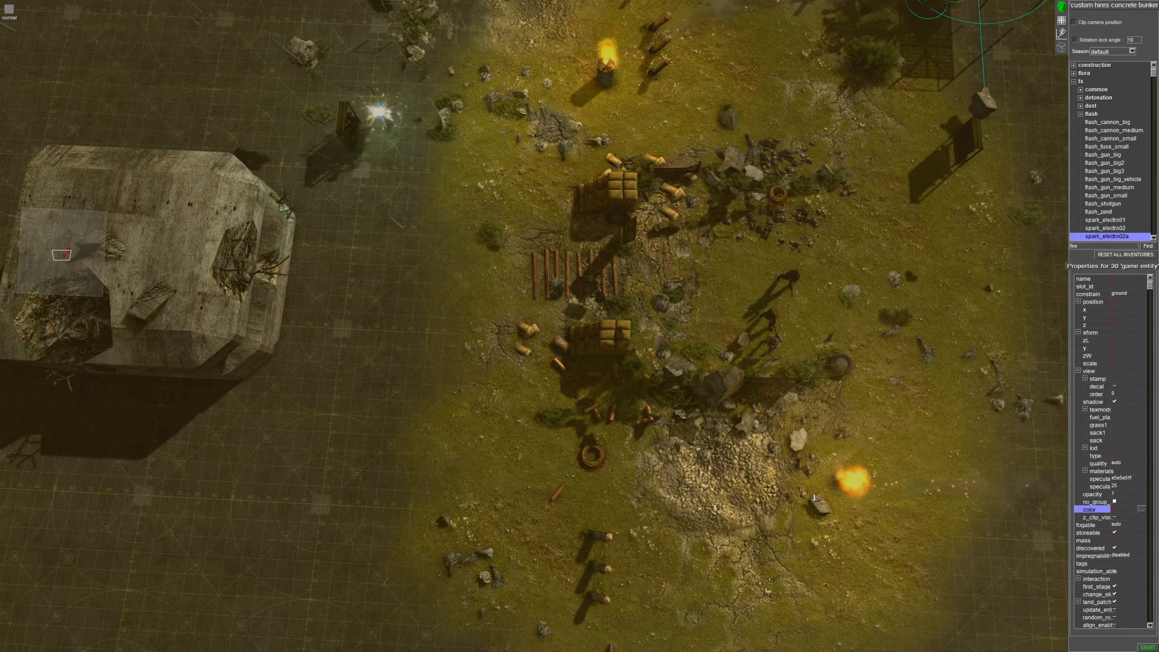
{"action": "middle_click_drag", "start_coordinate": [814, 497], "coordinate": [634, 461]}
{"action": "key", "text": "Right"}
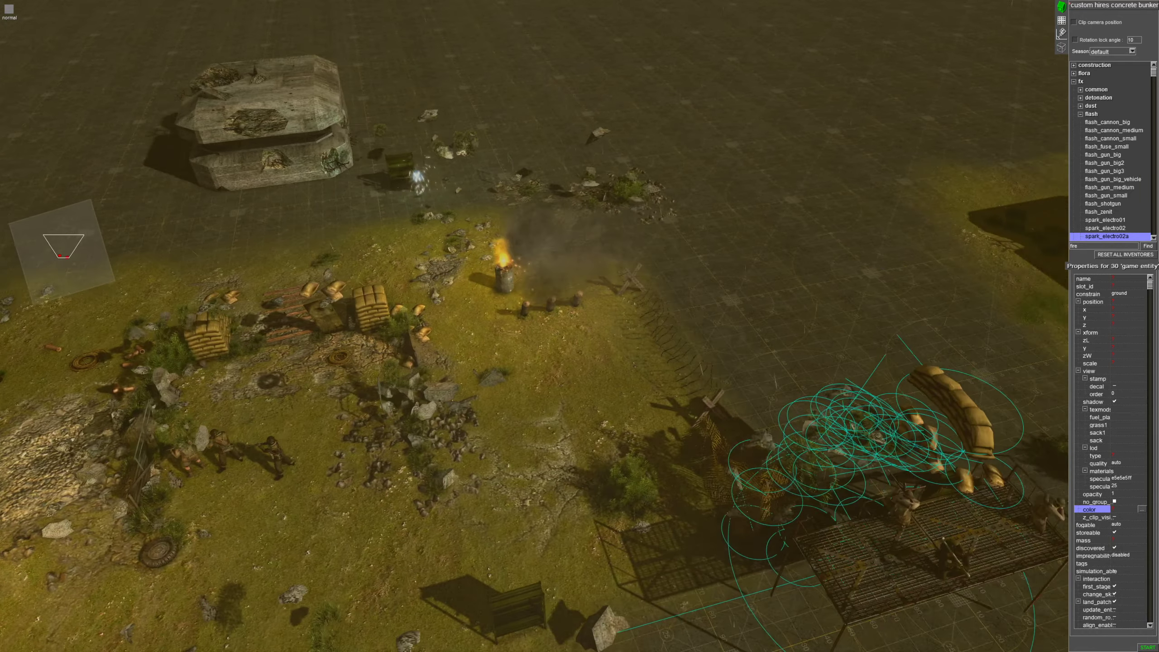
{"action": "key", "text": "Right"}
{"action": "key", "text": "Left"}
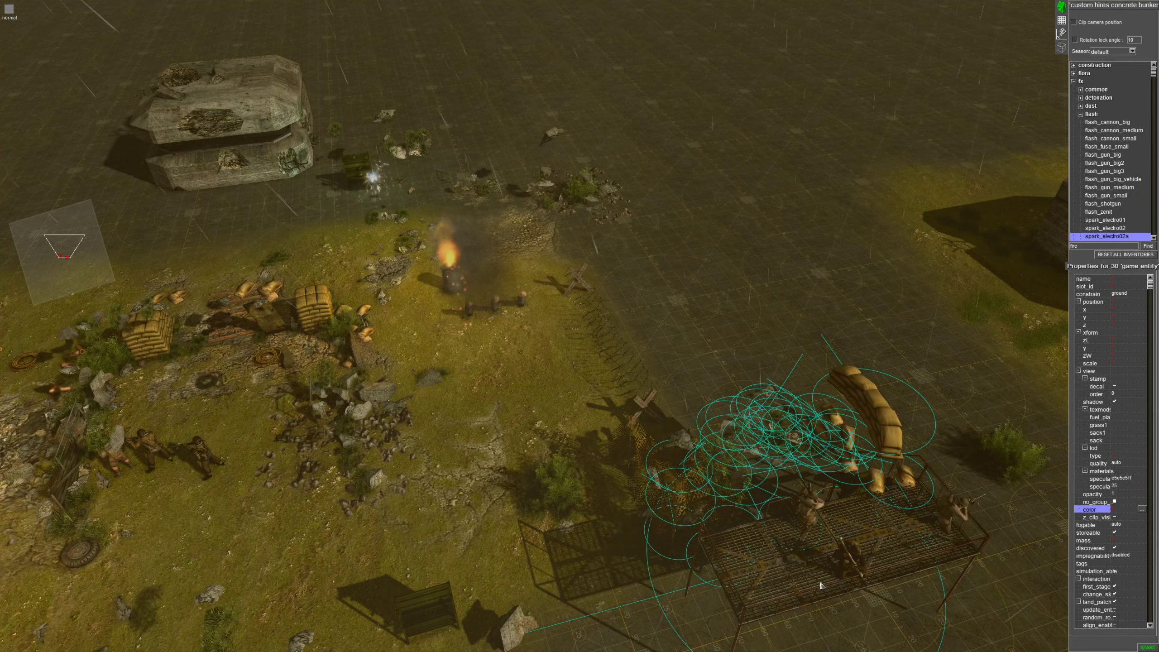
{"action": "left_click_drag", "start_coordinate": [820, 586], "coordinate": [481, 95]}
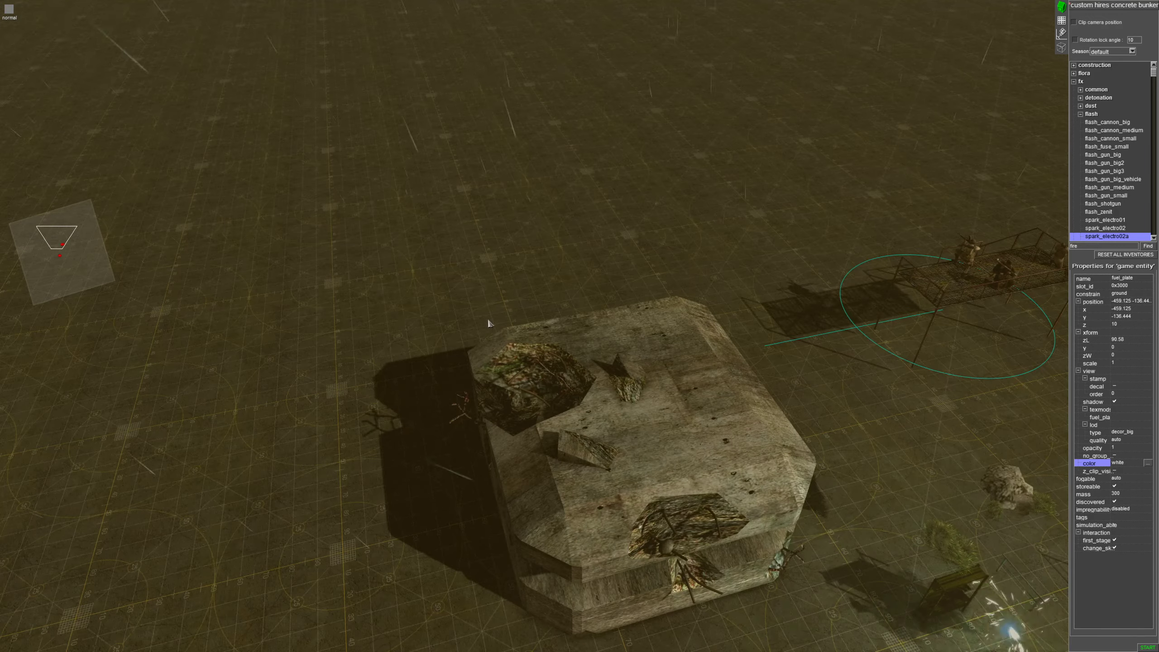
{"action": "middle_click_drag", "start_coordinate": [557, 302], "coordinate": [734, 334]}
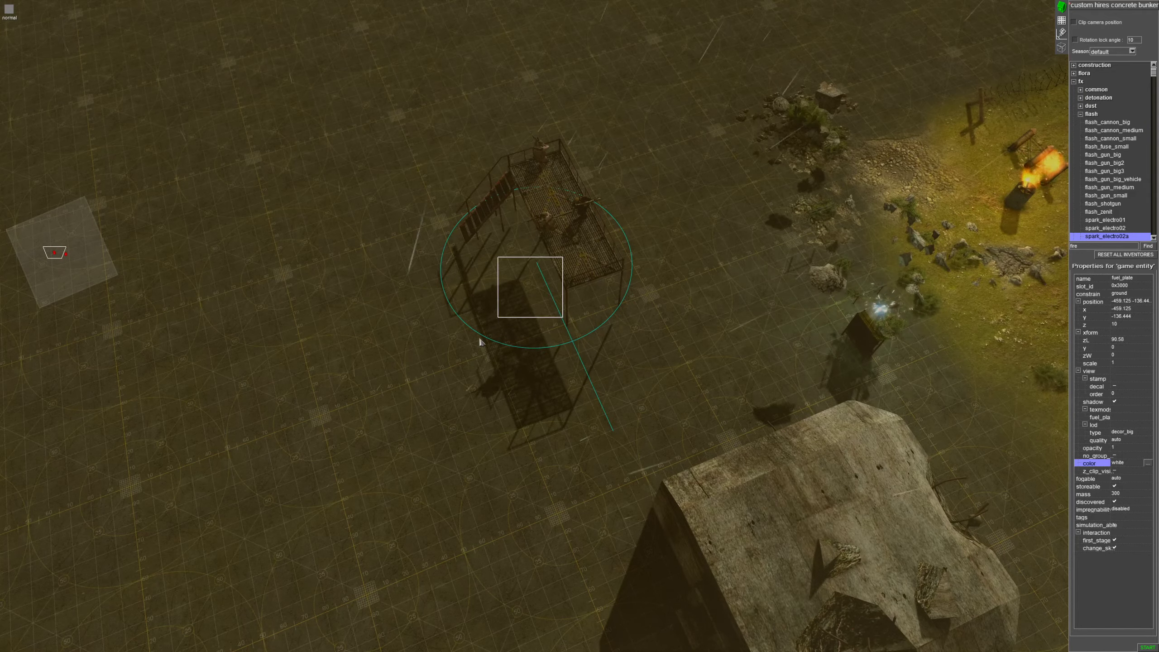
{"action": "left_click_drag", "start_coordinate": [560, 255], "coordinate": [425, 451]}
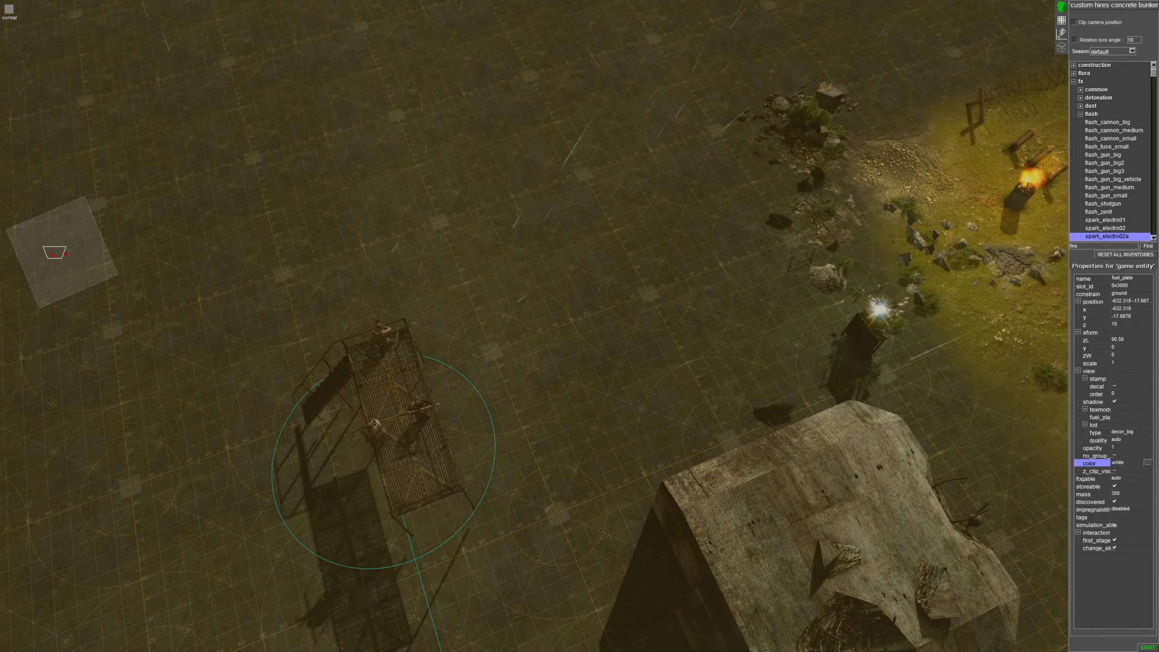
Switch to game mode, order the three soldiers off the walkway onto the open ground beside it, and deselect them
{"action": "middle_click_drag", "start_coordinate": [498, 436], "coordinate": [854, 329]}
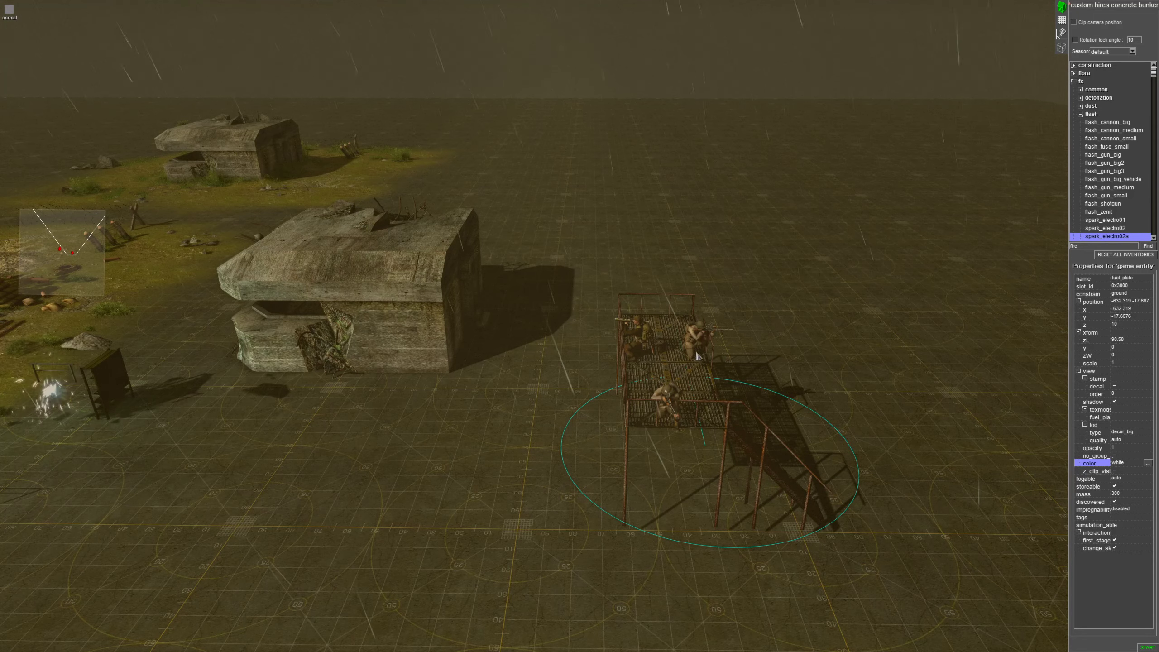
{"action": "key", "text": "alt+e"}
{"action": "left_click_drag", "start_coordinate": [619, 300], "coordinate": [742, 472]}
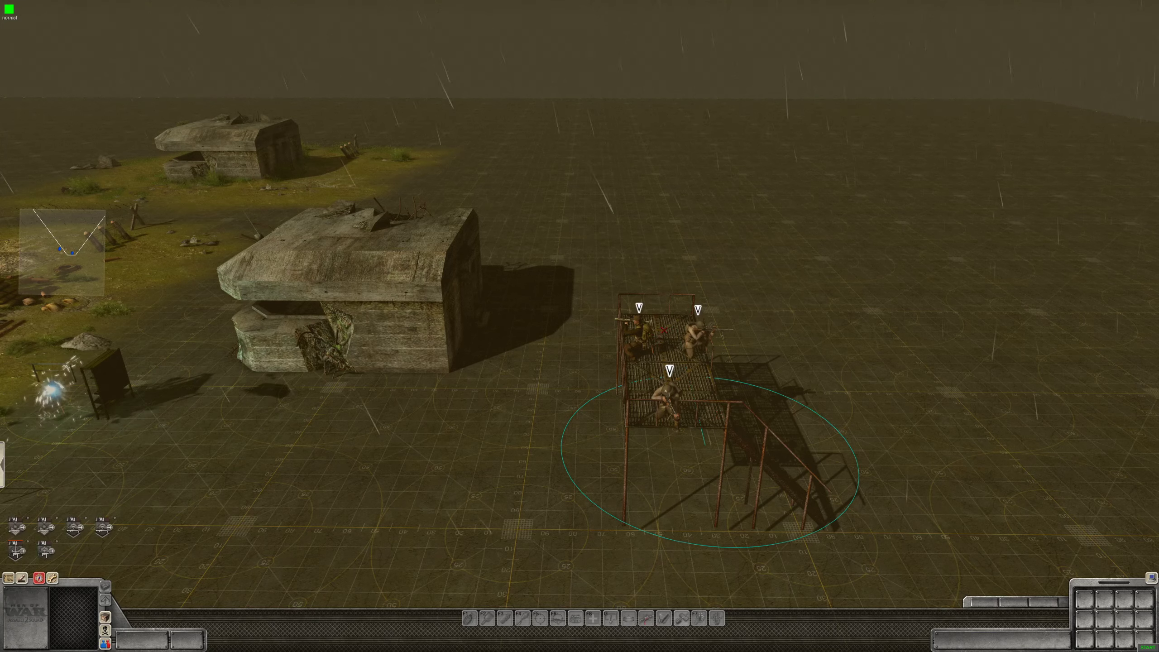
{"action": "left_click_drag", "start_coordinate": [638, 292], "coordinate": [724, 419]}
{"action": "right_click", "coordinate": [901, 330]}
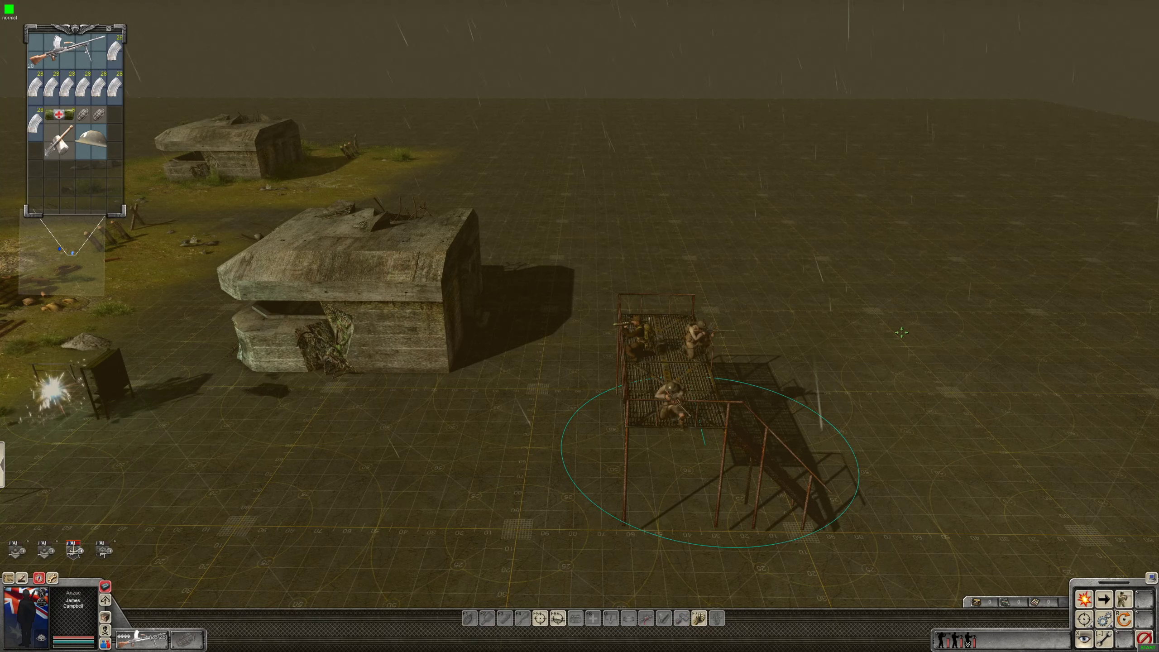
{"action": "mouse_move", "coordinate": [922, 460]}
{"action": "middle_mouse_down"}
{"action": "mouse_move", "coordinate": [835, 486]}
{"action": "mouse_move", "coordinate": [918, 453]}
{"action": "middle_mouse_up"}
{"action": "right_click", "coordinate": [919, 451]}
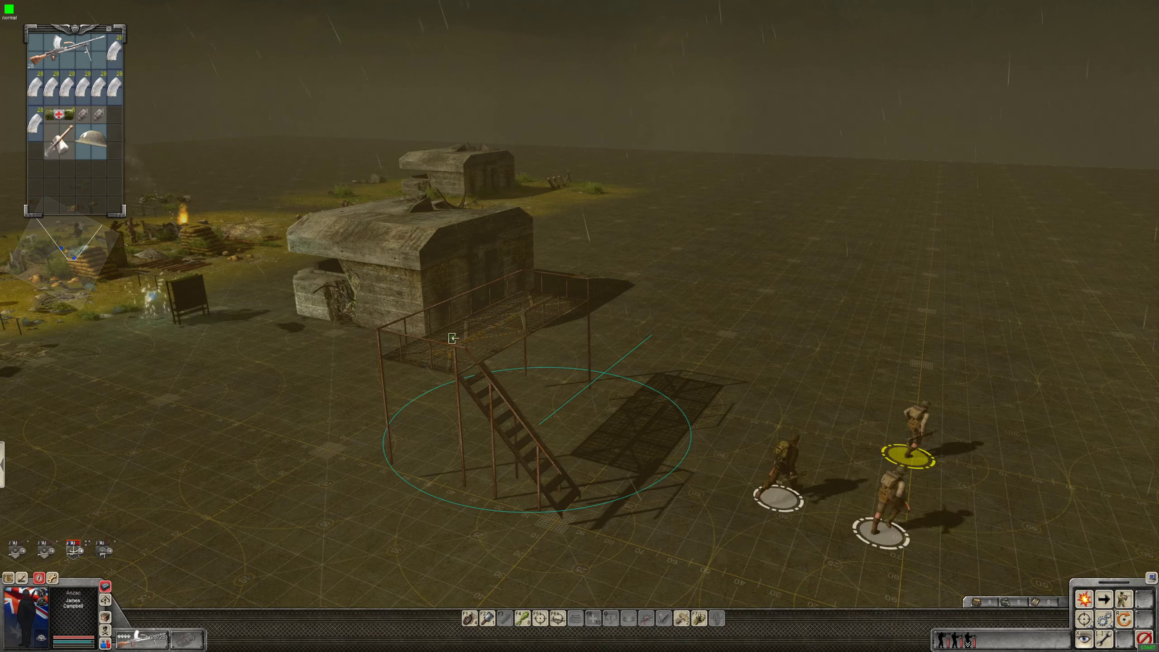
{"action": "middle_click_drag", "start_coordinate": [533, 296], "coordinate": [683, 415]}
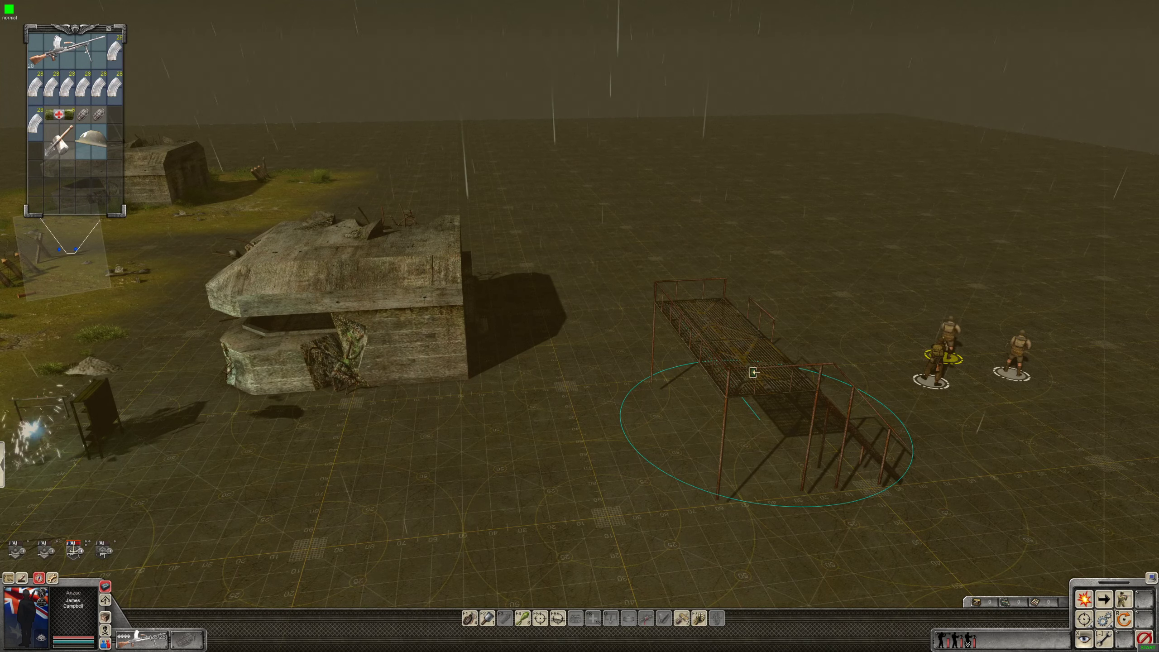
{"action": "middle_click_drag", "start_coordinate": [753, 372], "coordinate": [729, 486]}
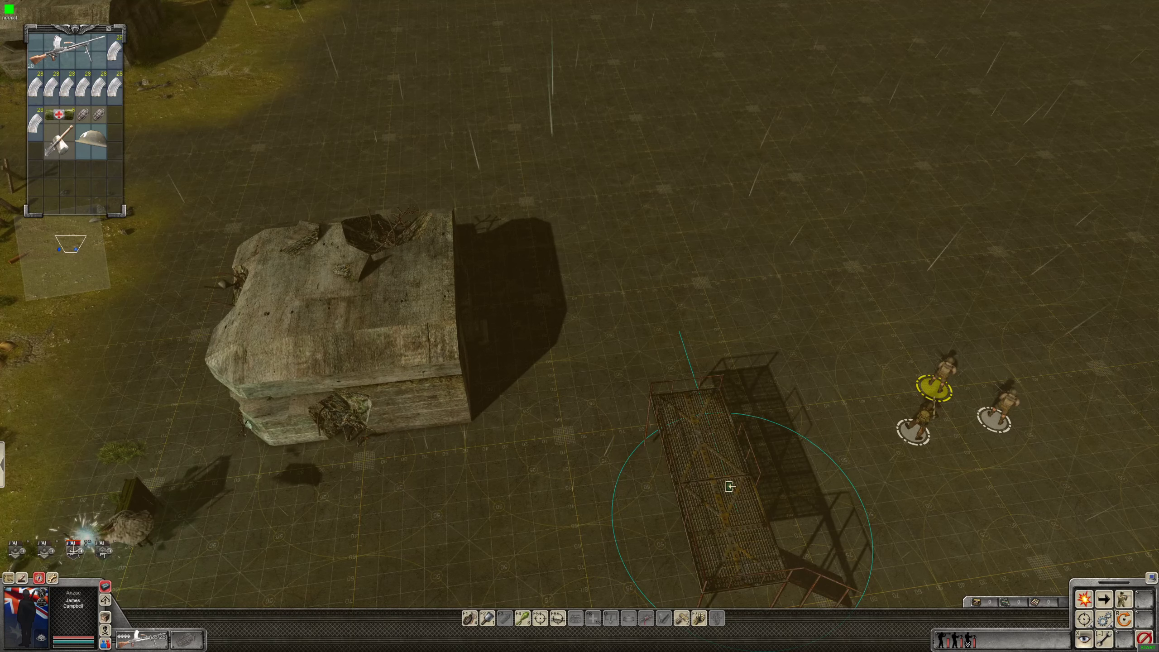
{"action": "left_click", "coordinate": [694, 236]}
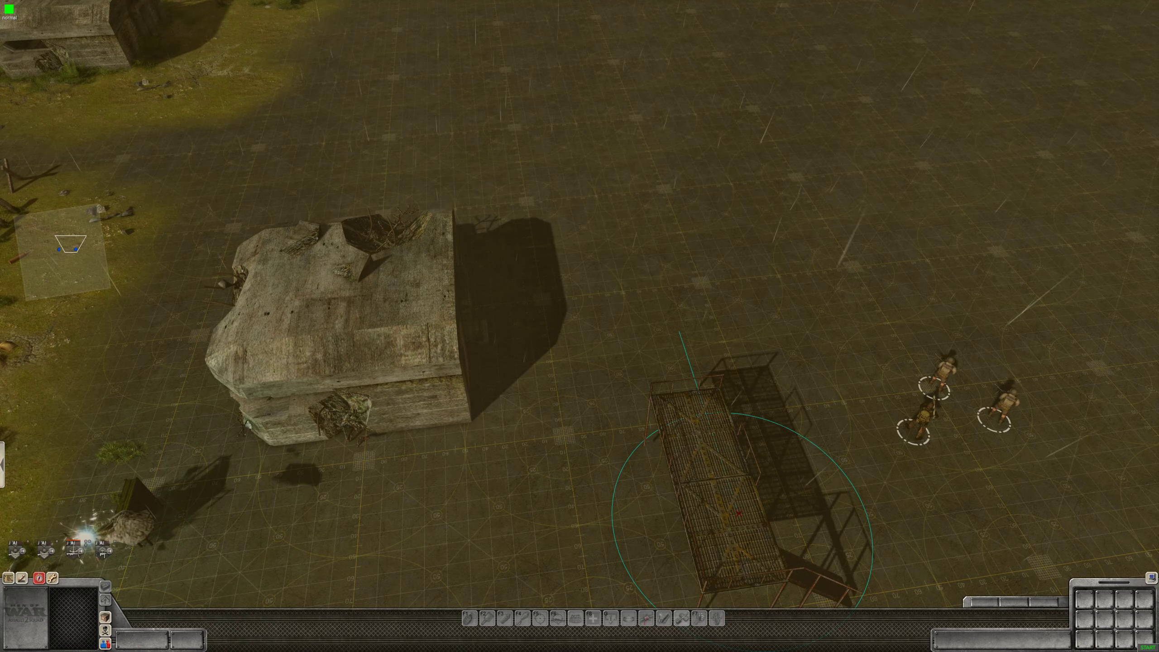
Return to editing mode and move the fuel_plate walkway onto the relocated bunker shell, at about -358, 190
{"action": "scroll", "coordinate": [638, 429], "scroll_direction": "down", "scroll_amount": 3}
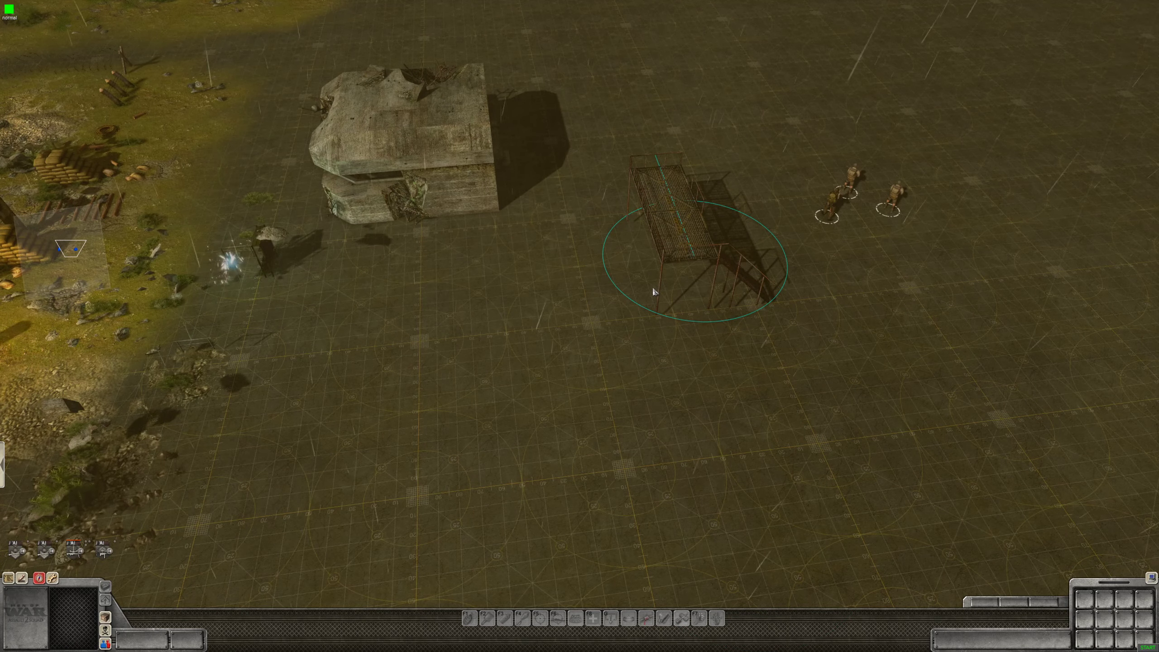
{"action": "key", "text": "alt+e"}
{"action": "mouse_move", "coordinate": [634, 172]}
{"action": "left_mouse_down"}
{"action": "mouse_move", "coordinate": [705, 272]}
{"action": "mouse_move", "coordinate": [527, 225]}
{"action": "mouse_move", "coordinate": [444, 178]}
{"action": "mouse_move", "coordinate": [415, 143]}
{"action": "left_mouse_up"}
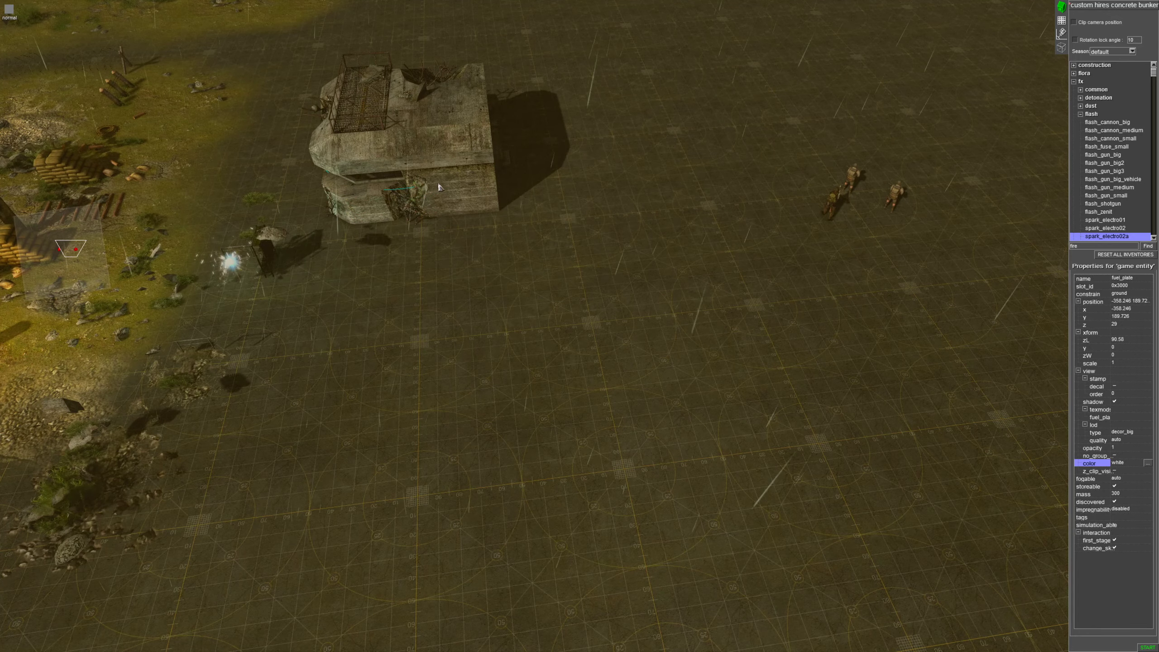
Enlarge the fuel_plate walkway to scale 1.4333 and lower it to height 4 so it fits the bunker shell
{"action": "middle_click_drag", "start_coordinate": [438, 184], "coordinate": [673, 211]}
{"action": "scroll", "coordinate": [366, 426], "scroll_direction": "down", "scroll_amount": 3}
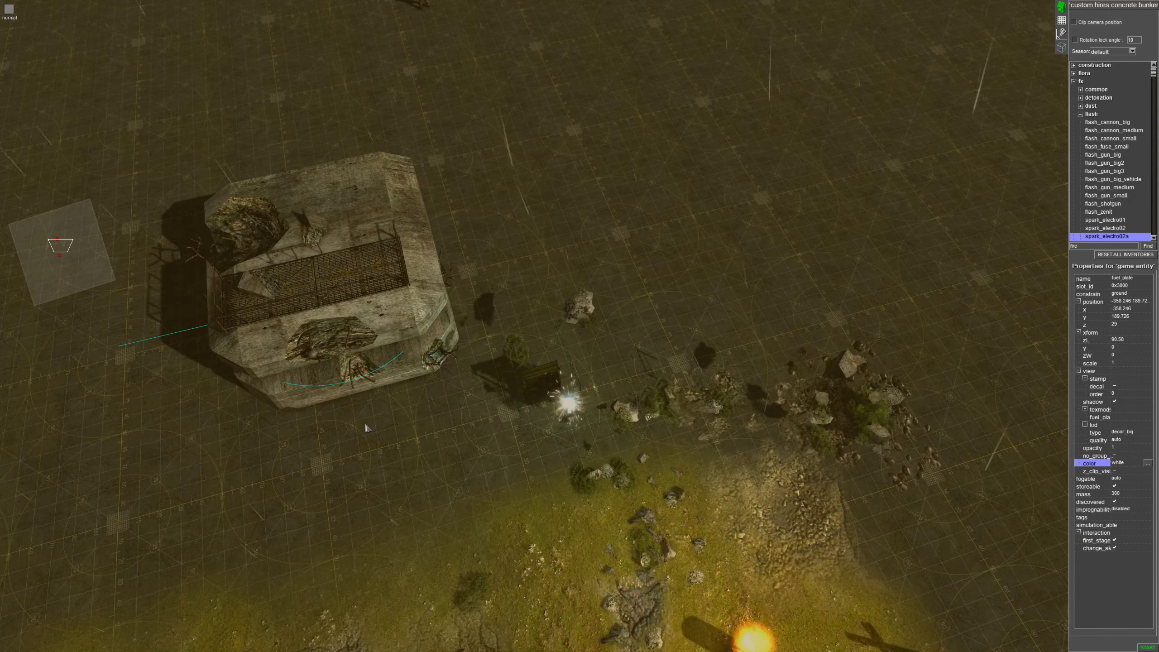
{"action": "middle_click_drag", "start_coordinate": [366, 428], "coordinate": [484, 362]}
{"action": "left_click_drag", "start_coordinate": [427, 364], "coordinate": [435, 269]}
{"action": "left_click_drag", "start_coordinate": [460, 339], "coordinate": [443, 363]}
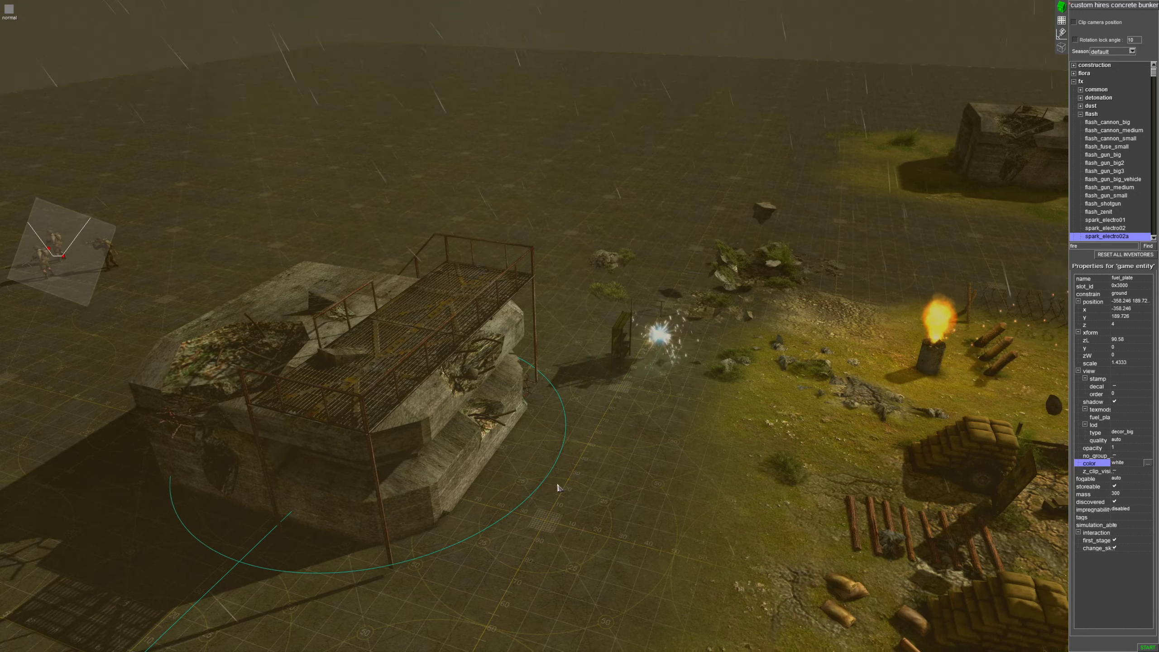
Shrink the fuel_plate walkway to scale 1.1833 and shift it within the bunker roof to about -371, 193
{"action": "middle_click_drag", "start_coordinate": [555, 484], "coordinate": [507, 514]}
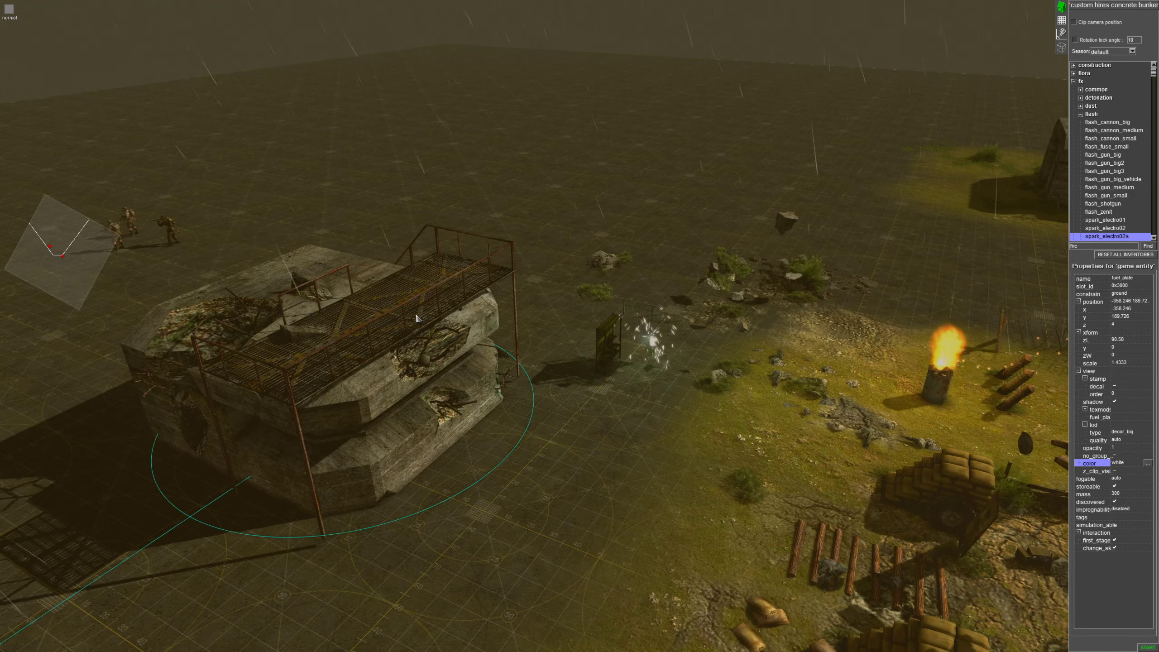
{"action": "left_click_drag", "start_coordinate": [416, 315], "coordinate": [427, 345]}
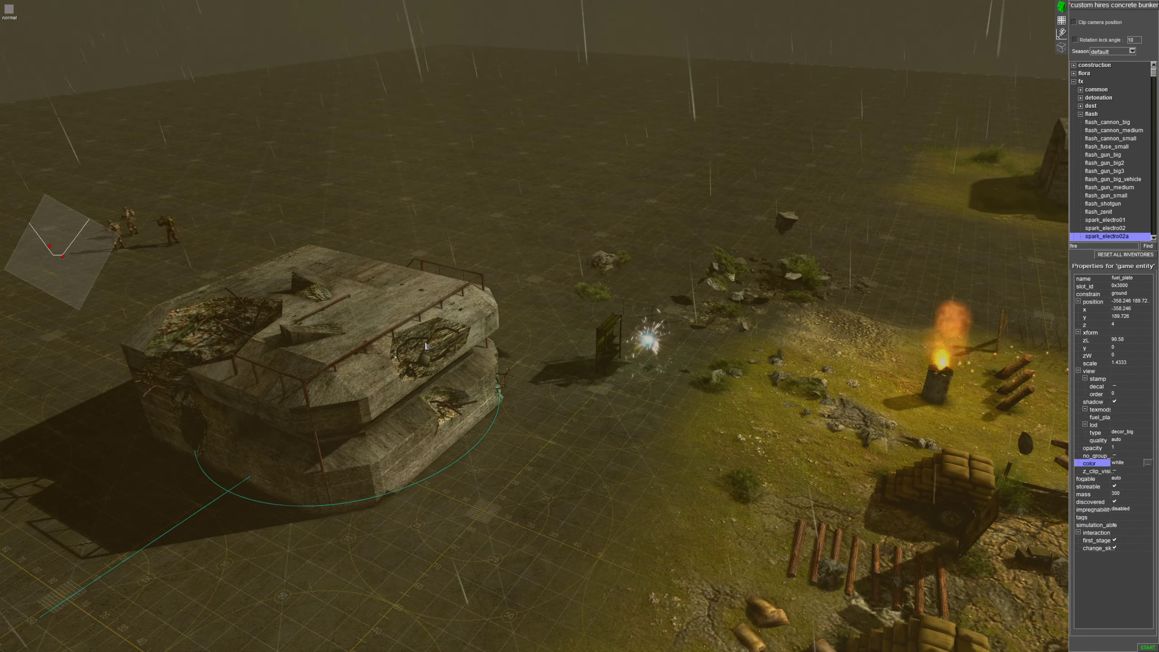
{"action": "middle_click_drag", "start_coordinate": [515, 379], "coordinate": [568, 423]}
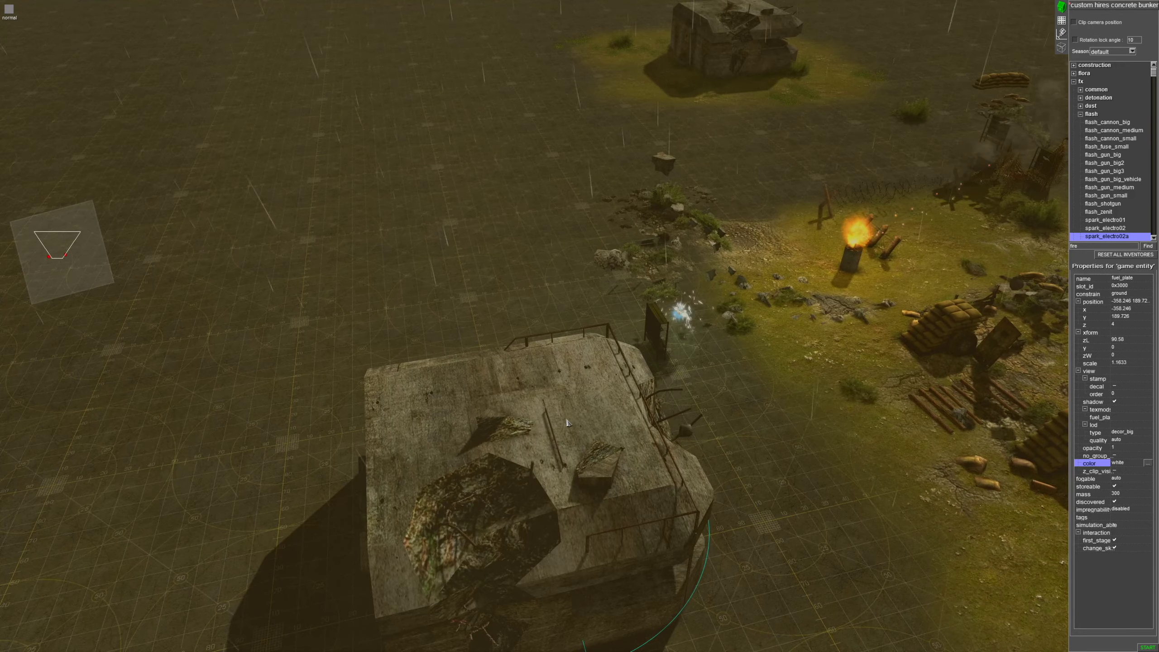
{"action": "mouse_move", "coordinate": [567, 421]}
{"action": "left_mouse_down"}
{"action": "mouse_move", "coordinate": [535, 432]}
{"action": "mouse_move", "coordinate": [582, 404]}
{"action": "mouse_move", "coordinate": [545, 428]}
{"action": "left_mouse_up"}
{"action": "middle_click_drag", "start_coordinate": [545, 427], "coordinate": [477, 391]}
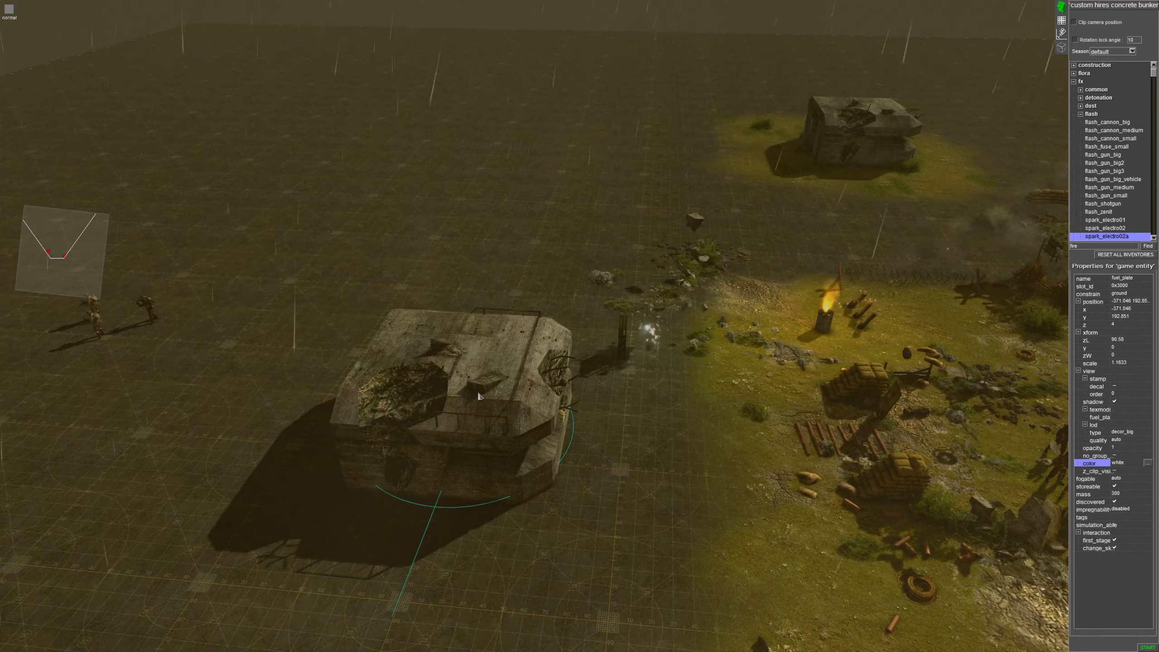
Switch to game mode, order the three soldiers onto the bunker roof above the embedded walkway, and deselect them
{"action": "middle_click_drag", "start_coordinate": [38, 322], "coordinate": [263, 358]}
{"action": "key", "text": "ctrl+g"}
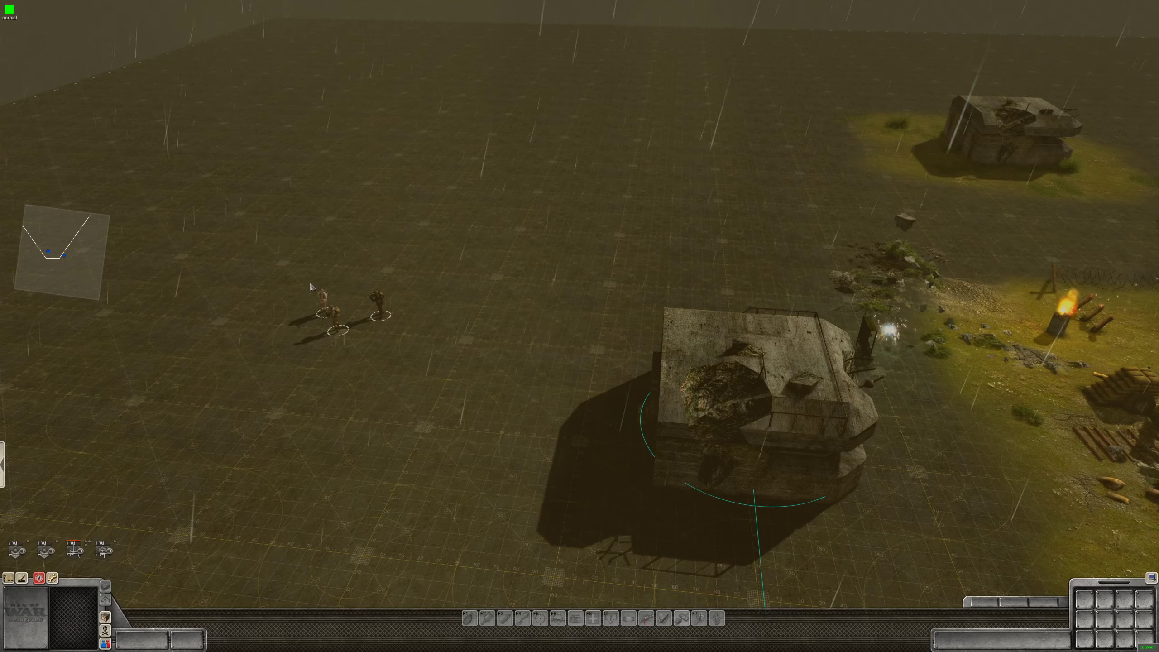
{"action": "left_click_drag", "start_coordinate": [302, 277], "coordinate": [402, 358]}
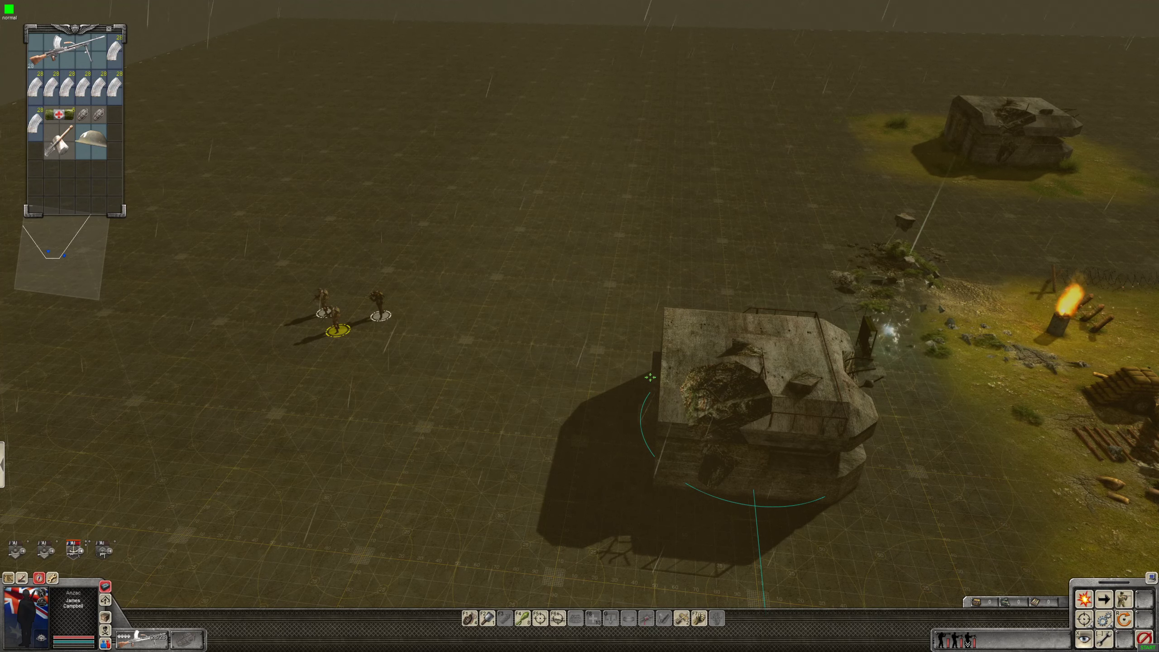
{"action": "right_click", "coordinate": [798, 374]}
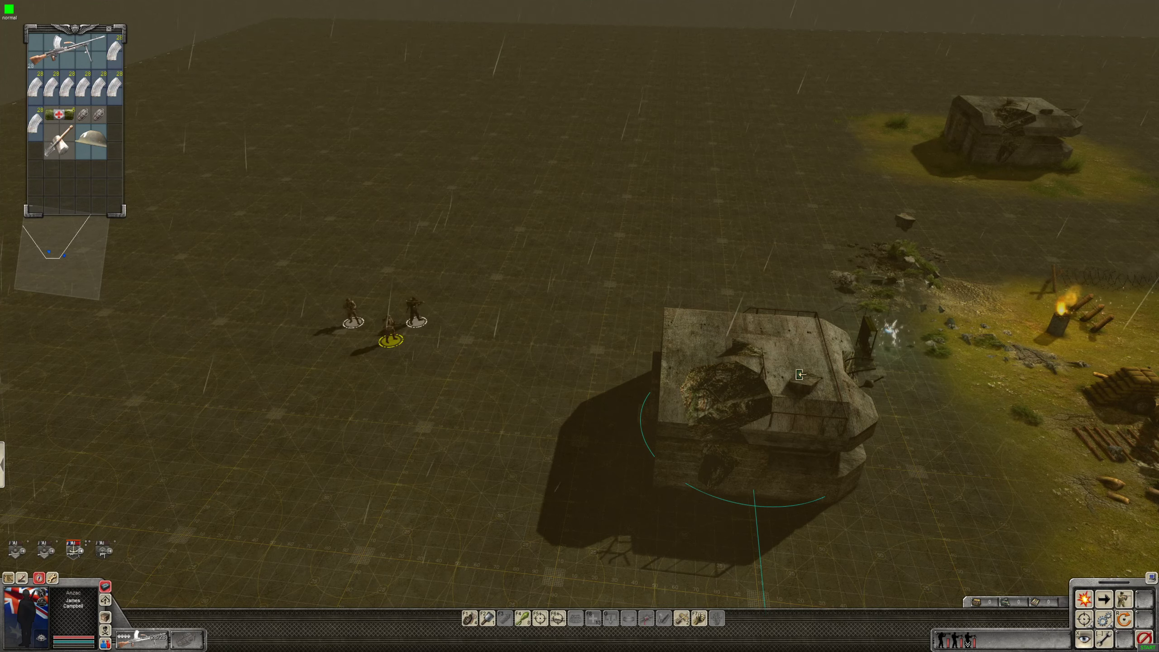
{"action": "middle_click_drag", "start_coordinate": [887, 465], "coordinate": [720, 403]}
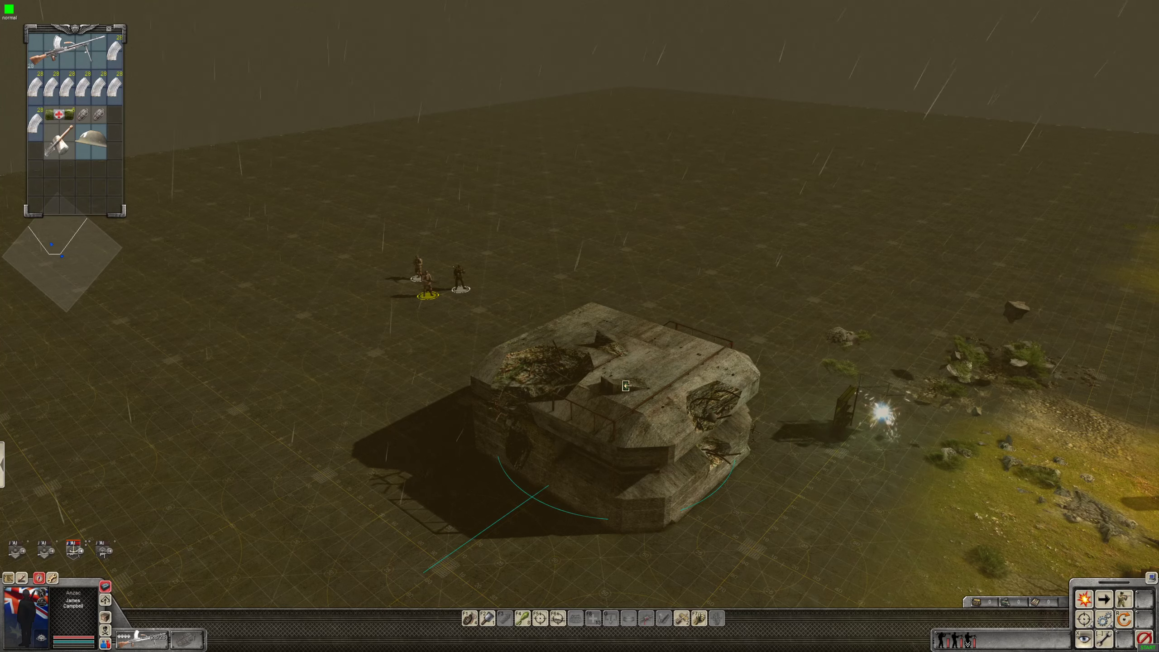
{"action": "middle_click_drag", "start_coordinate": [625, 386], "coordinate": [540, 391]}
{"action": "left_click", "coordinate": [540, 391]}
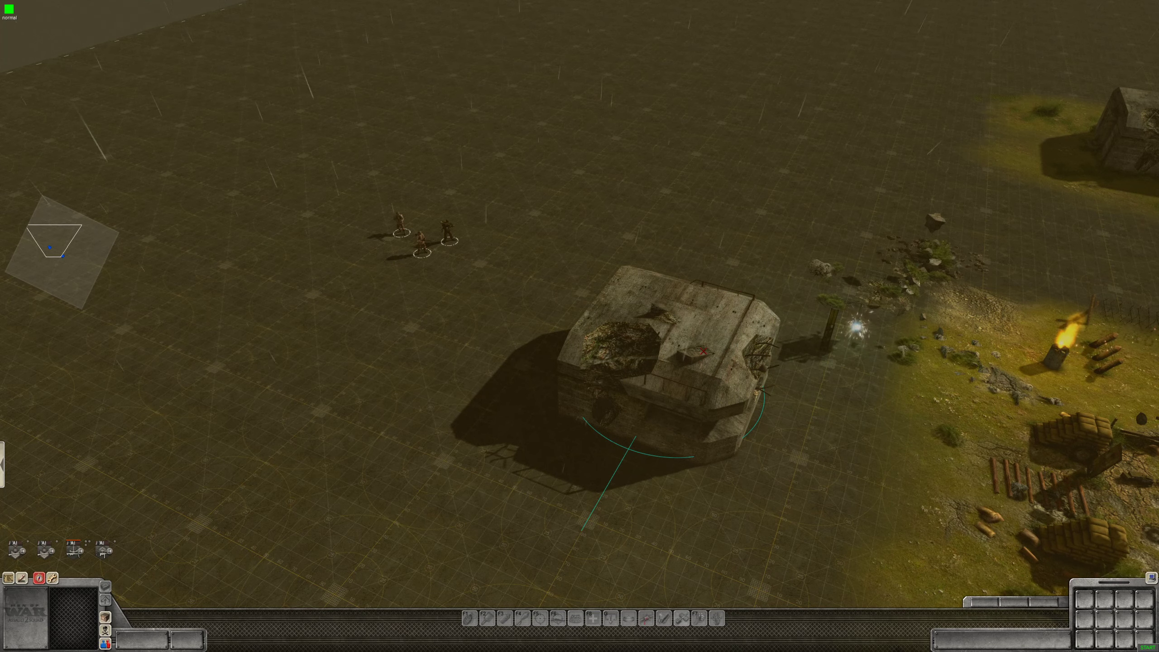
Return to editing mode, move the bunker shell clear of the fuel_plate walkway, and lower the walkway to height -15
{"action": "key", "text": "alt+e"}
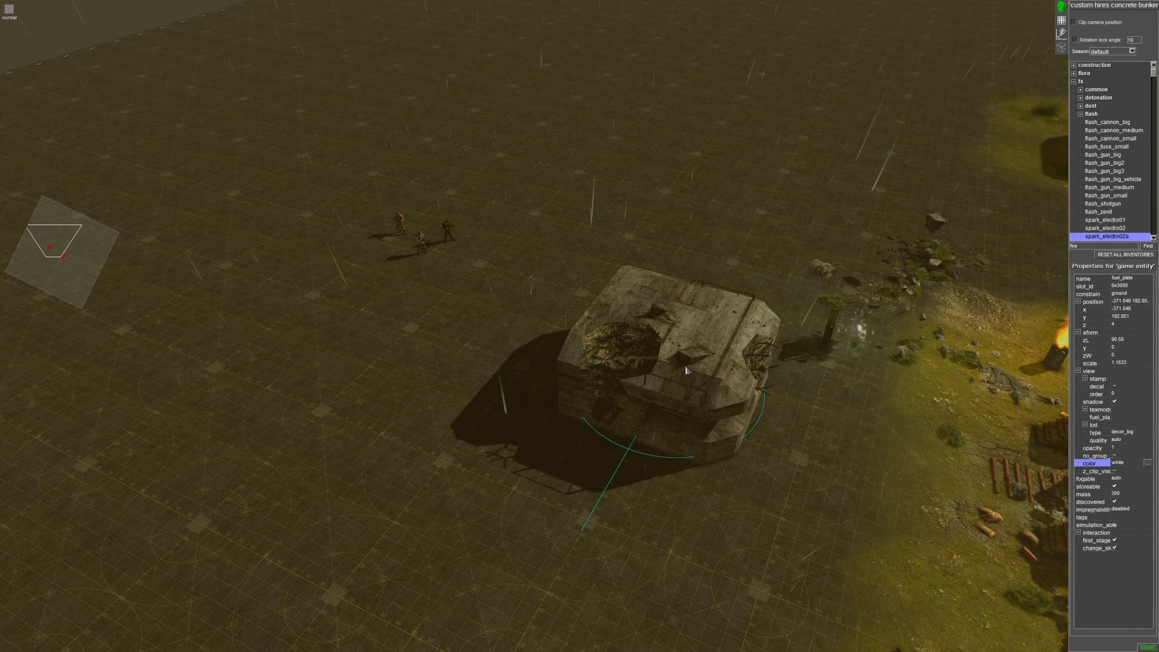
{"action": "left_click", "coordinate": [684, 365]}
{"action": "left_click_drag", "start_coordinate": [682, 384], "coordinate": [494, 456]}
{"action": "left_click", "coordinate": [690, 394]}
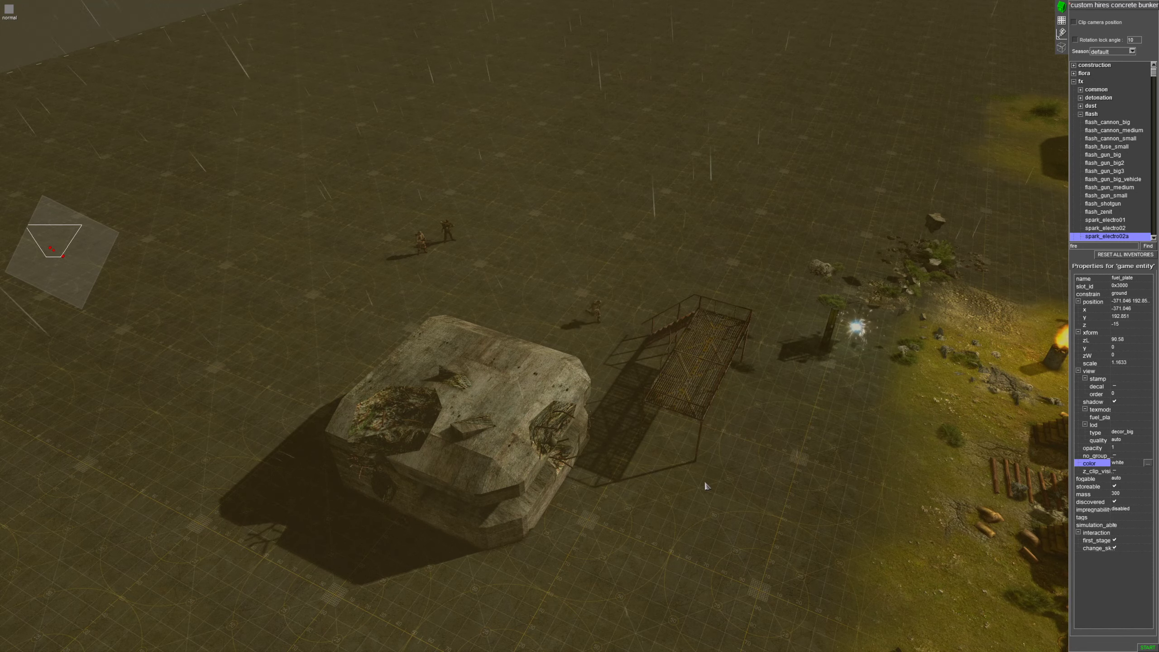
{"action": "scroll", "coordinate": [704, 480], "scroll_direction": "down", "scroll_amount": 2}
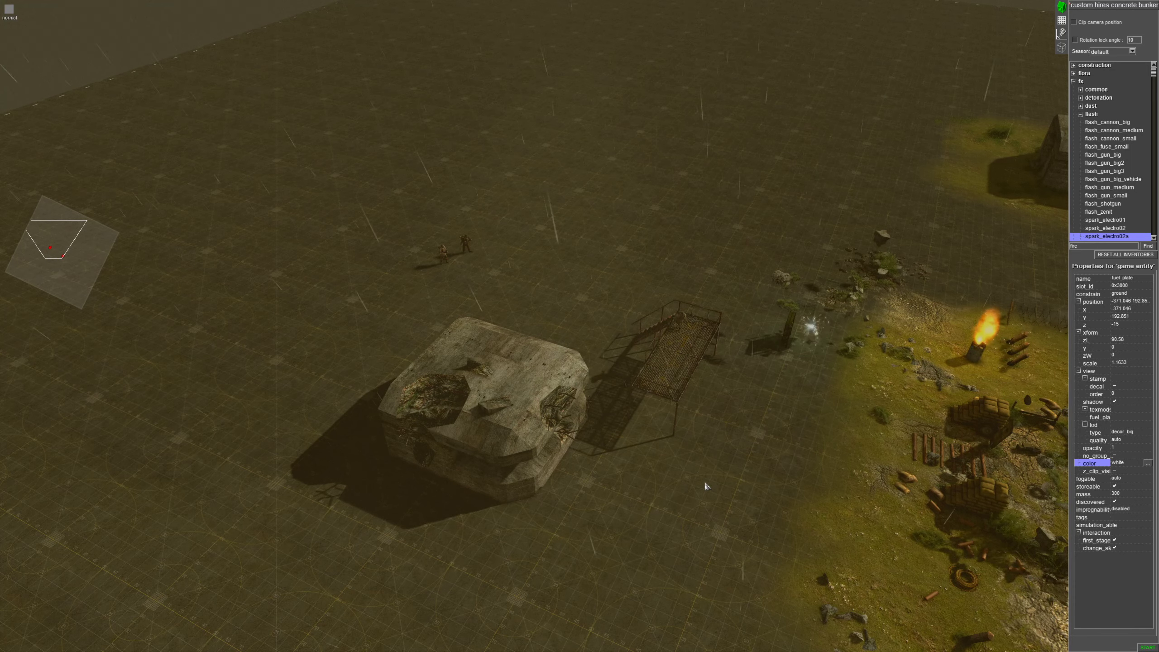
In game mode, order the two soldiers still on the ground onto the exposed walkway, and return to editing mode
{"action": "key", "text": "alt+e"}
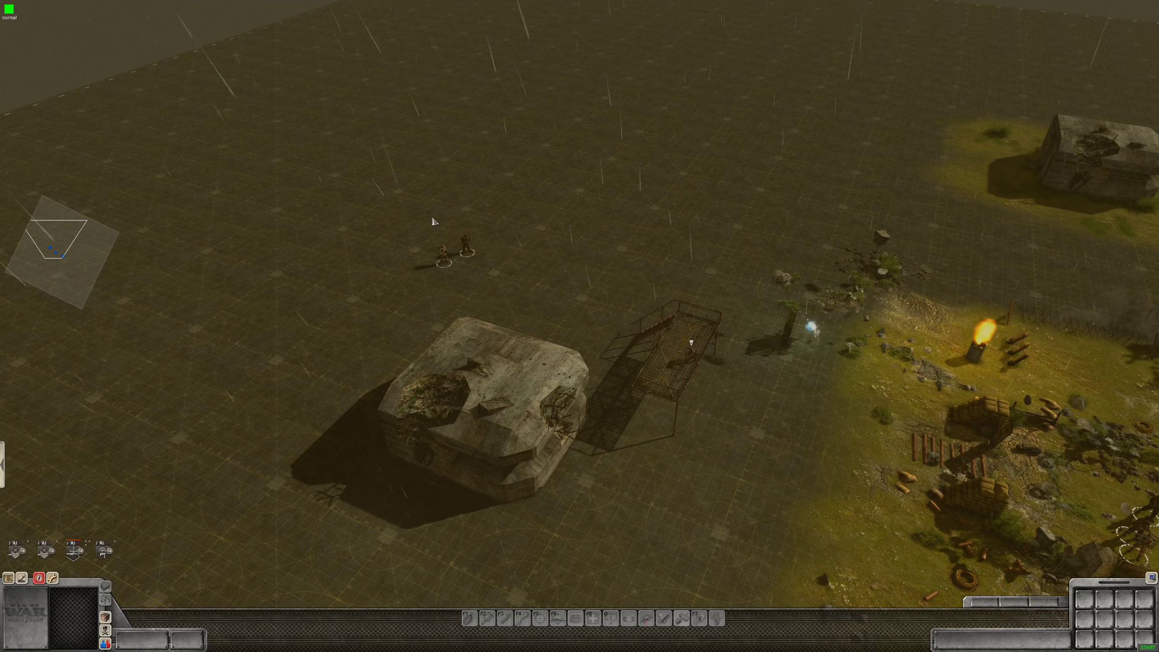
{"action": "left_click_drag", "start_coordinate": [432, 219], "coordinate": [485, 277]}
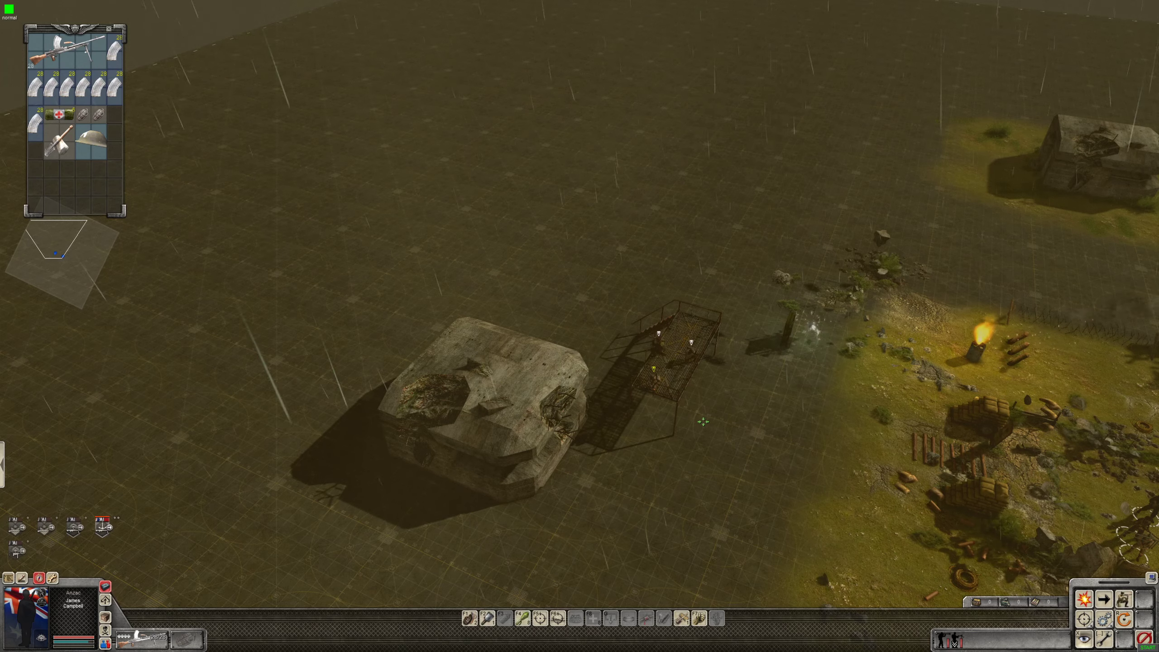
{"action": "key", "text": "alt+e"}
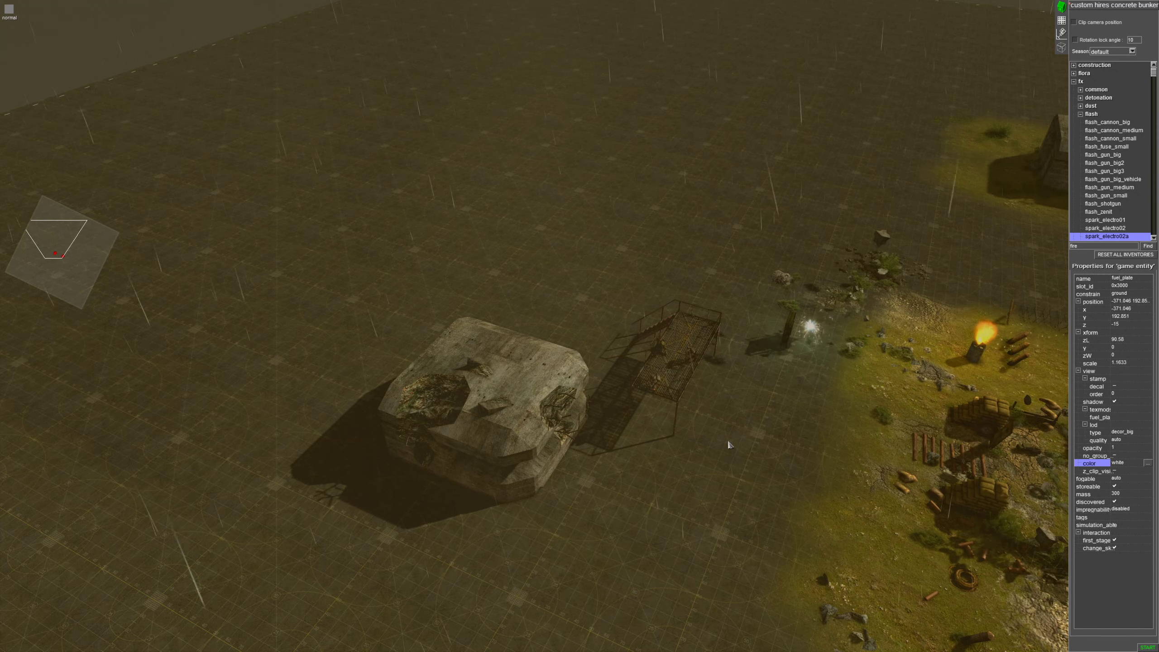
{"action": "key", "text": "F3"}
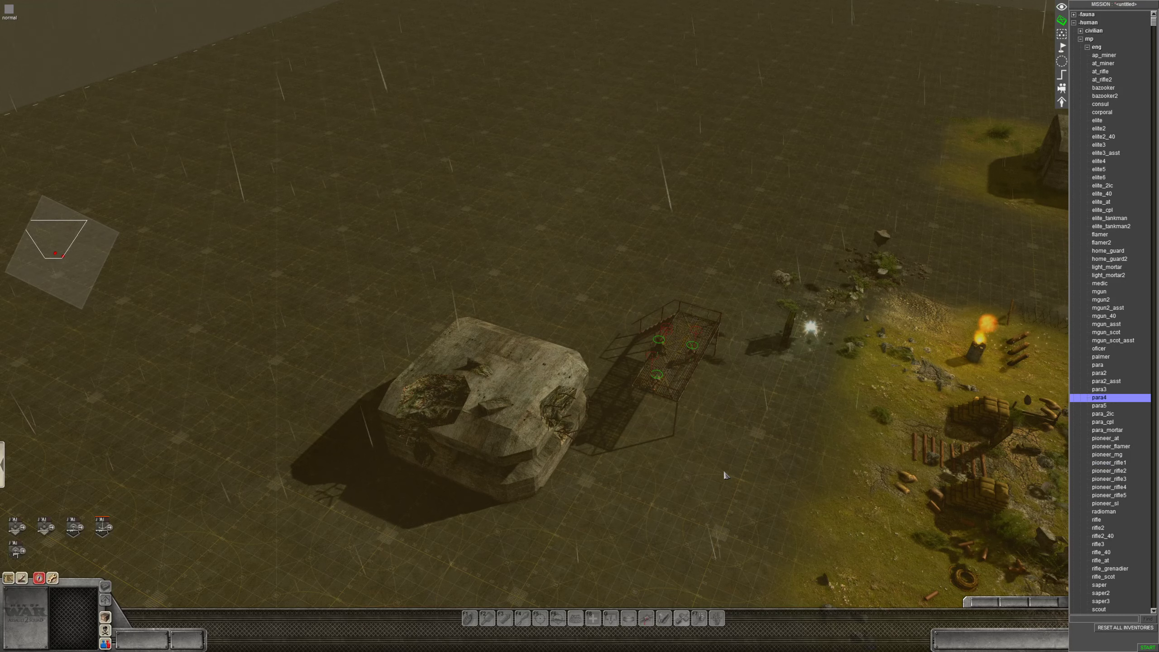
{"action": "key", "text": "F2"}
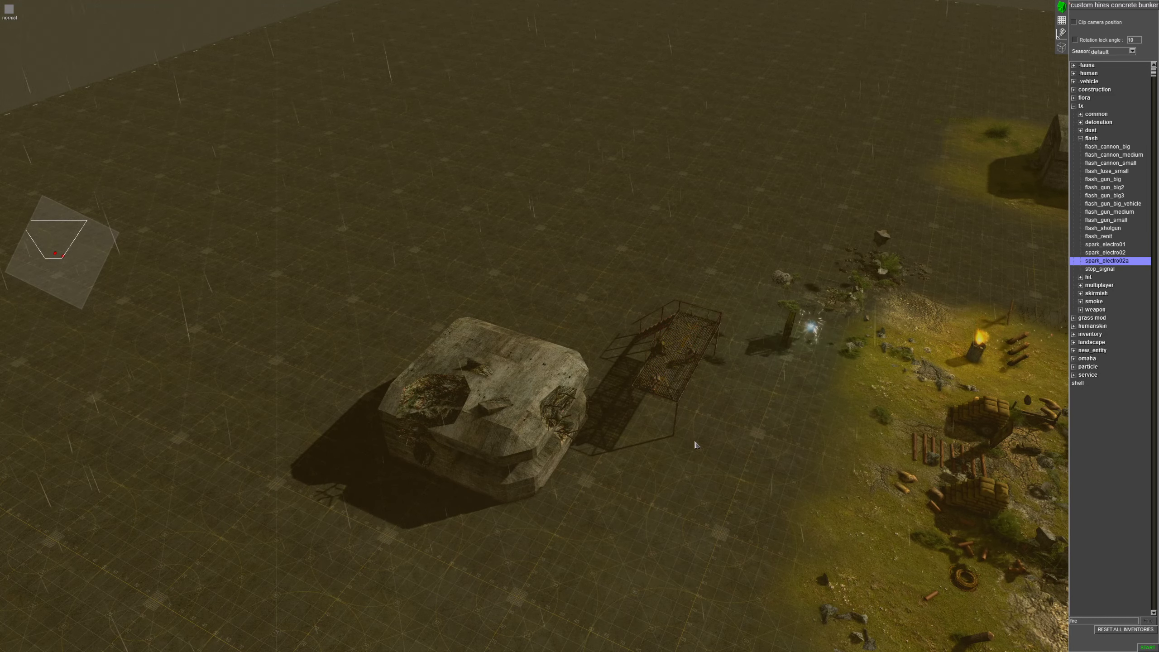
Move the bunker shell onto open ground away from the walkway, to about -434, 500
{"action": "left_click", "coordinate": [740, 431]}
{"action": "middle_click_drag", "start_coordinate": [736, 446], "coordinate": [452, 323]}
{"action": "left_click_drag", "start_coordinate": [595, 469], "coordinate": [592, 468]}
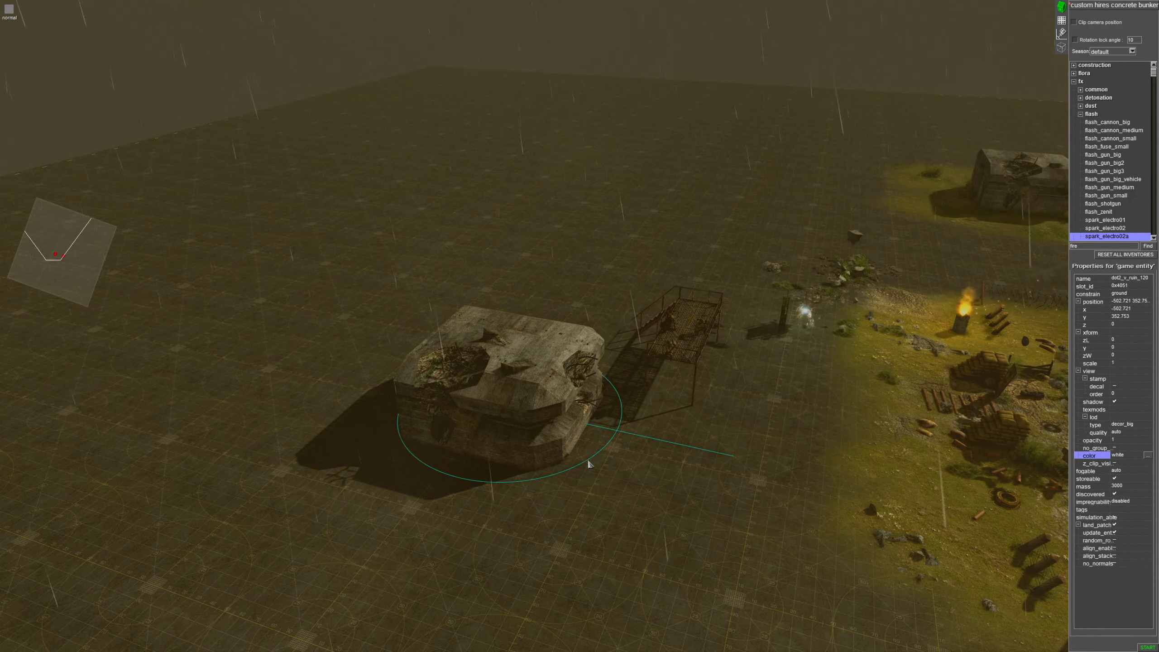
{"action": "key", "text": "F1"}
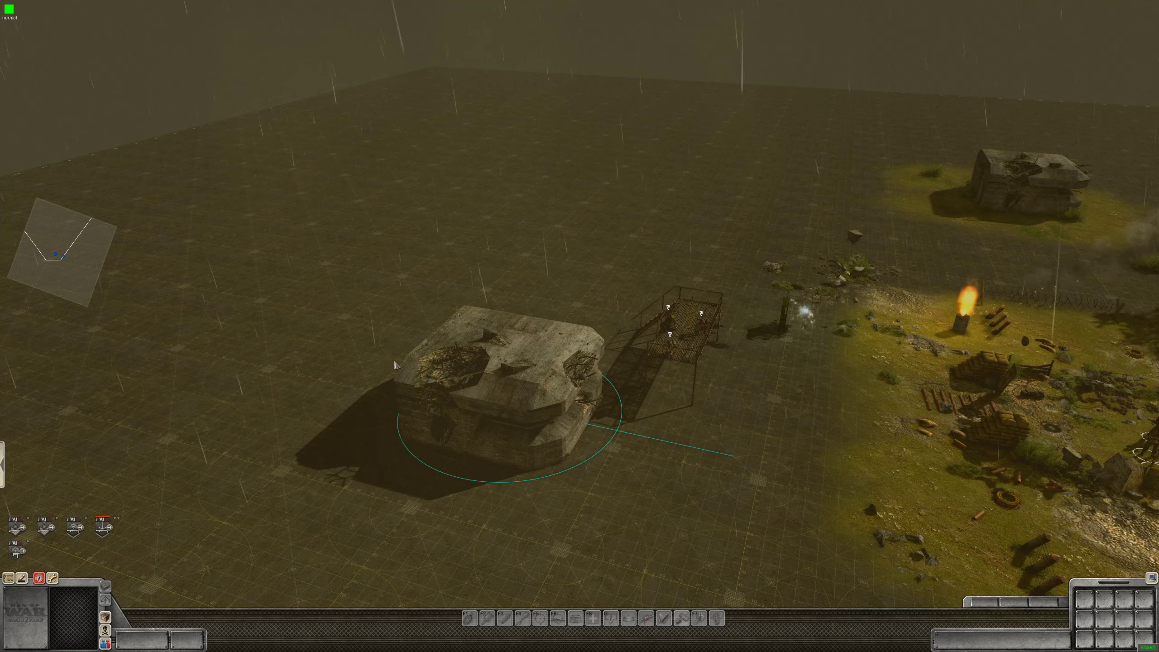
{"action": "key", "text": "F1"}
{"action": "mouse_move", "coordinate": [526, 414]}
{"action": "left_mouse_down"}
{"action": "mouse_move", "coordinate": [453, 344]}
{"action": "mouse_move", "coordinate": [498, 419]}
{"action": "mouse_move", "coordinate": [535, 448]}
{"action": "mouse_move", "coordinate": [532, 435]}
{"action": "left_mouse_up"}
{"action": "left_click_drag", "start_coordinate": [725, 404], "coordinate": [725, 404]}
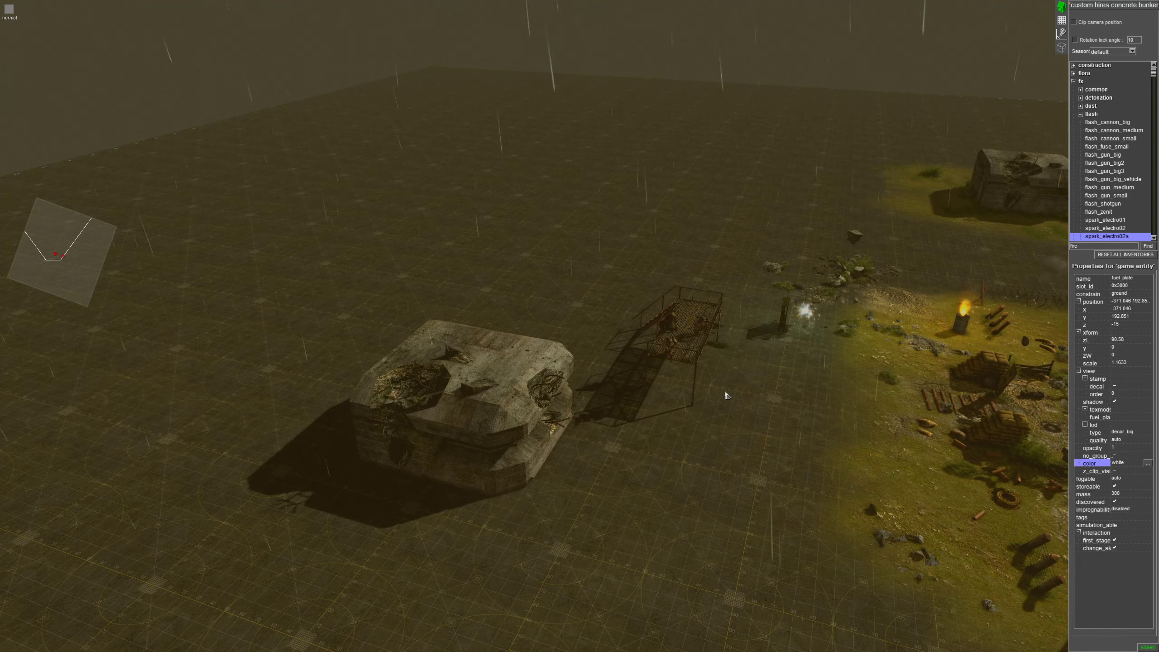
{"action": "middle_click_drag", "start_coordinate": [724, 390], "coordinate": [723, 465]}
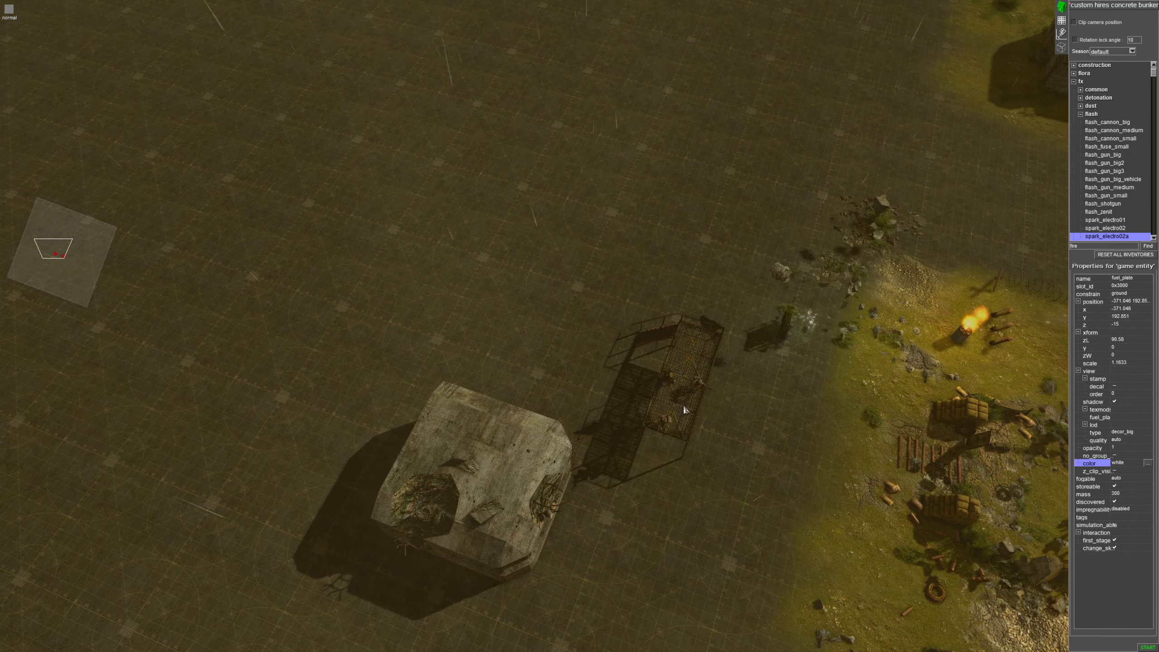
{"action": "middle_click_drag", "start_coordinate": [706, 503], "coordinate": [703, 429]}
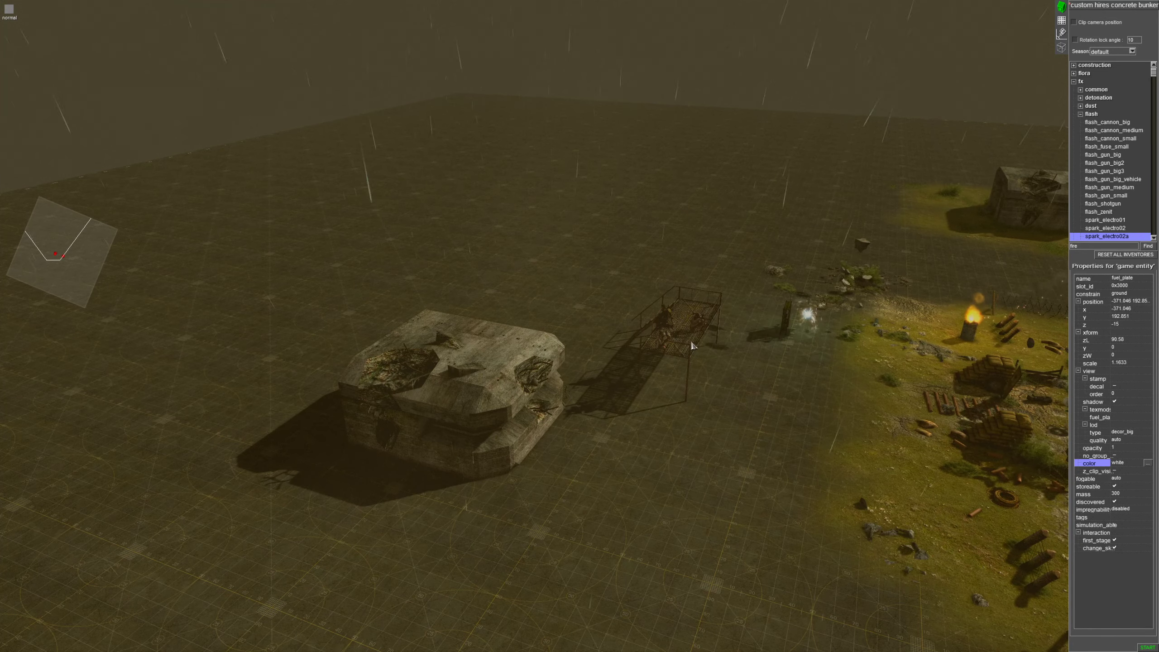
{"action": "left_click", "coordinate": [427, 352]}
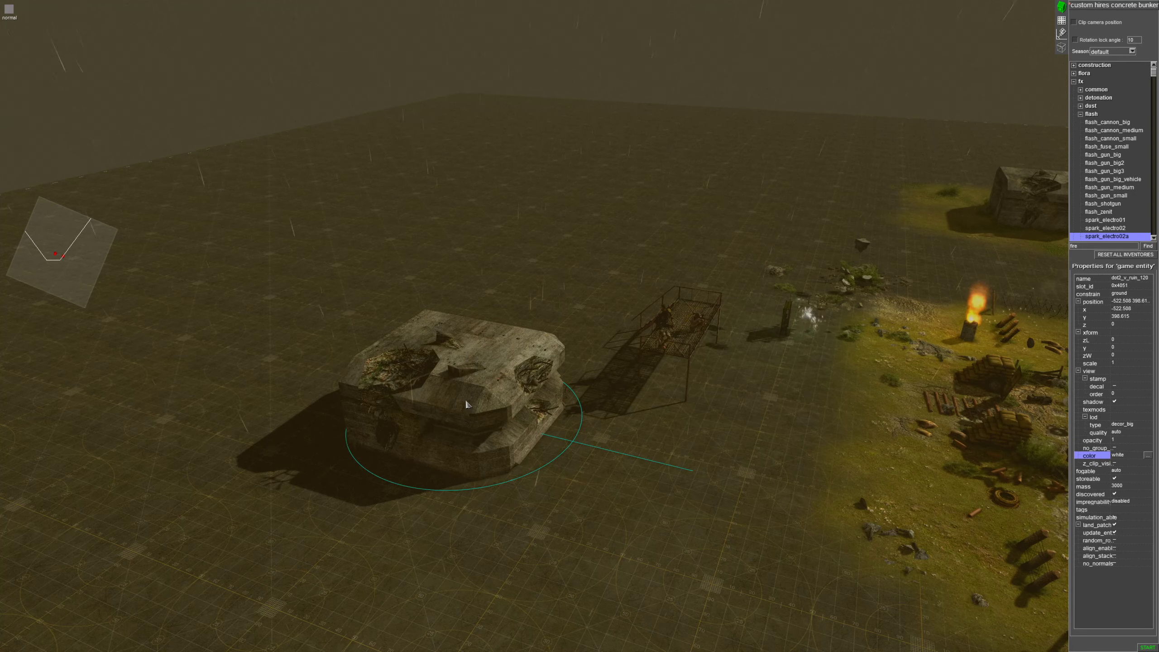
{"action": "left_click_drag", "start_coordinate": [466, 403], "coordinate": [482, 507]}
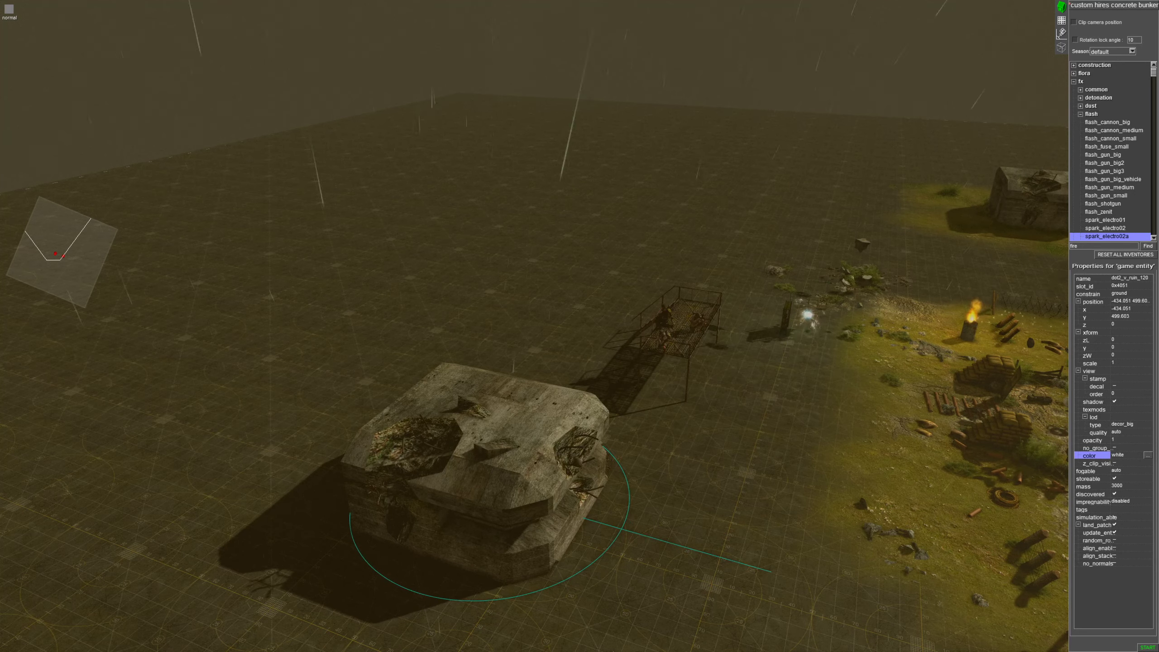
Switch to game mode and order the soldiers off the walkway onto the open ground beyond its stairs
{"action": "middle_click_drag", "start_coordinate": [939, 479], "coordinate": [775, 489]}
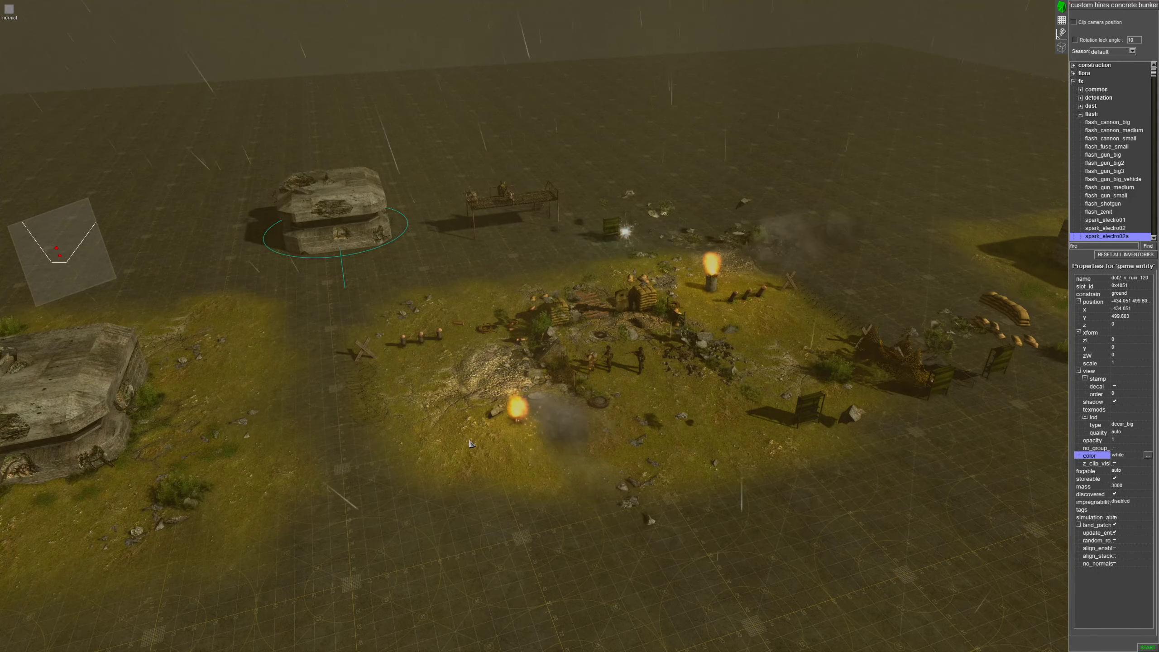
{"action": "middle_click_drag", "start_coordinate": [471, 443], "coordinate": [573, 451]}
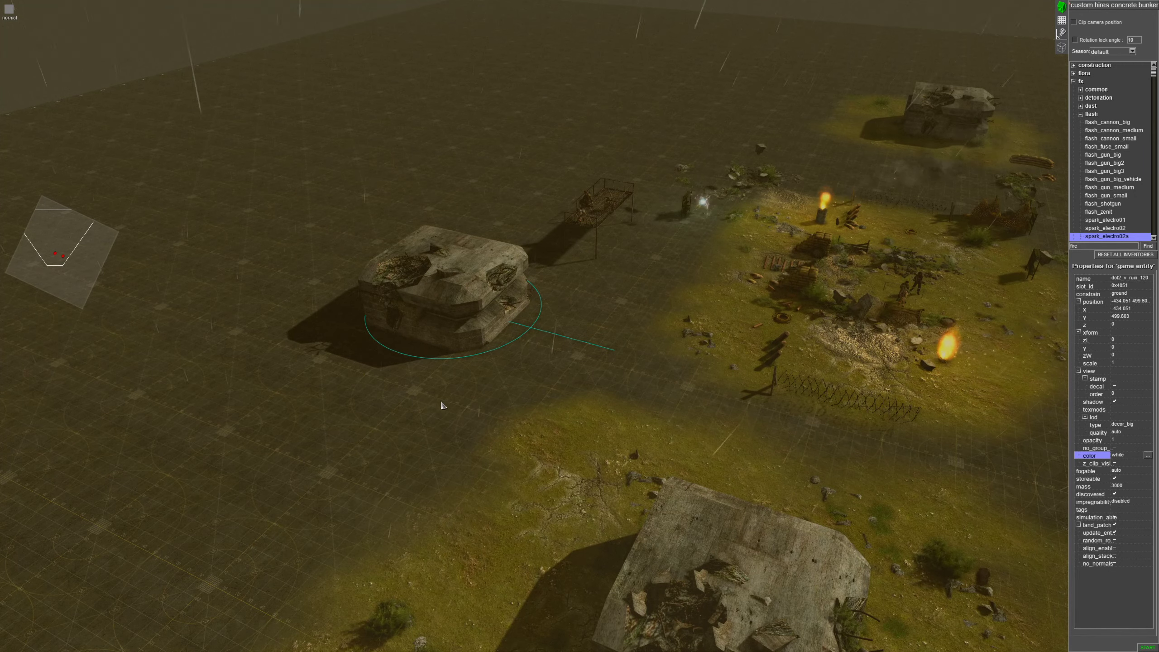
{"action": "middle_click_drag", "start_coordinate": [468, 395], "coordinate": [560, 403]}
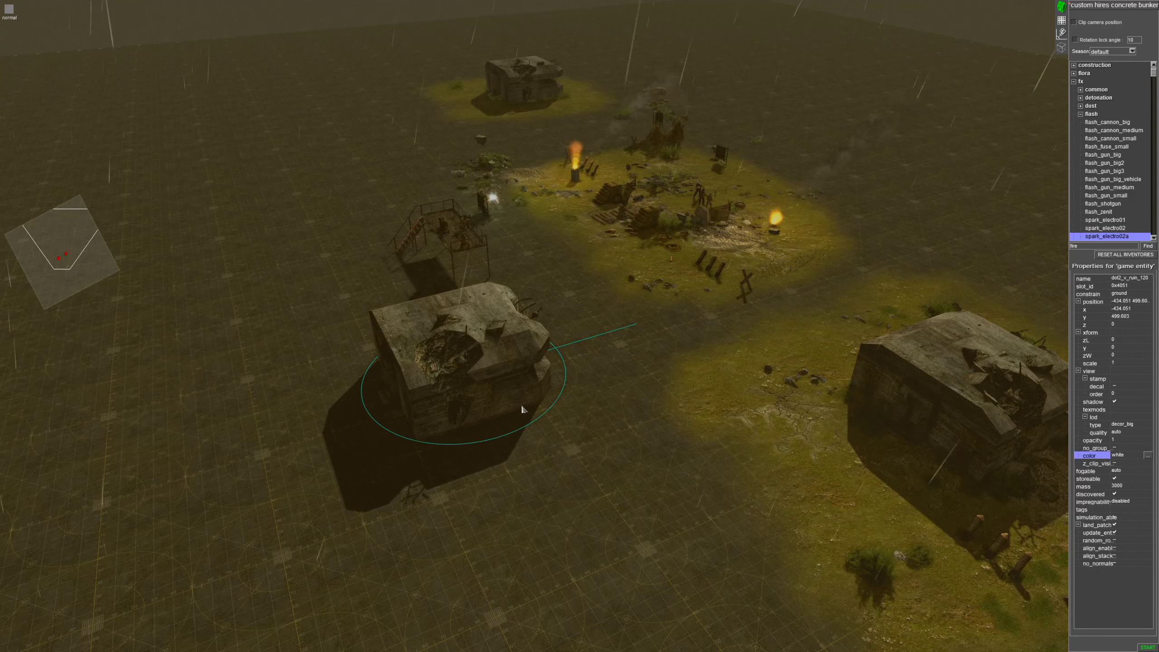
{"action": "left_click", "coordinate": [459, 247]}
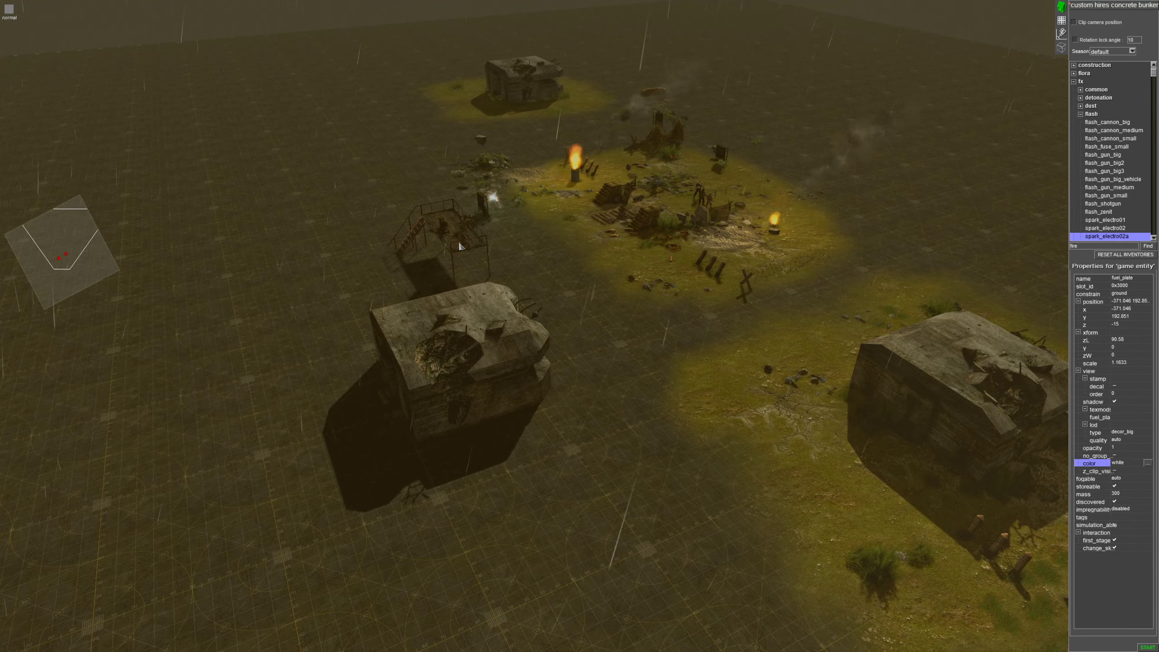
{"action": "left_click_drag", "start_coordinate": [404, 185], "coordinate": [557, 273]}
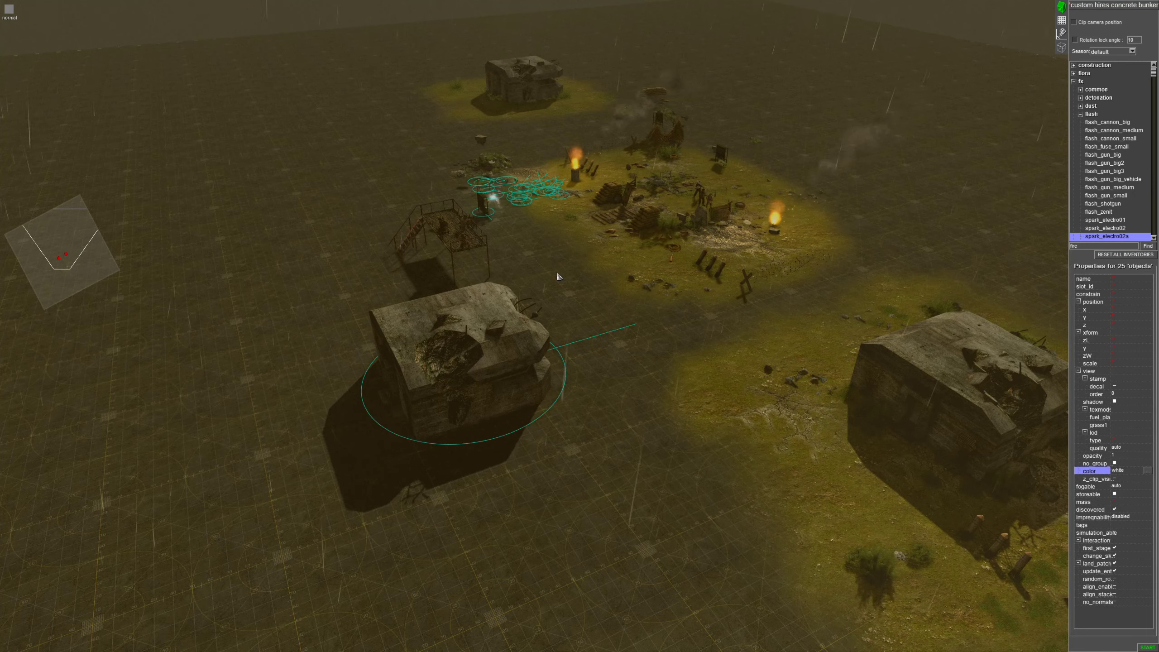
{"action": "left_click", "coordinate": [456, 242]}
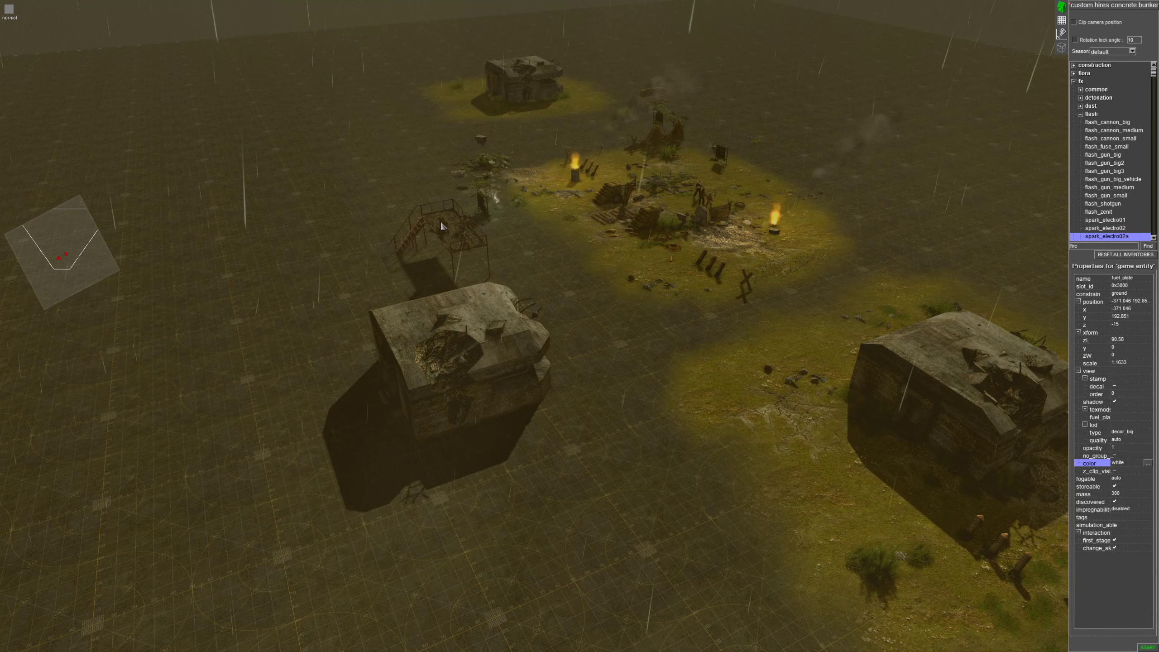
{"action": "key", "text": "F1"}
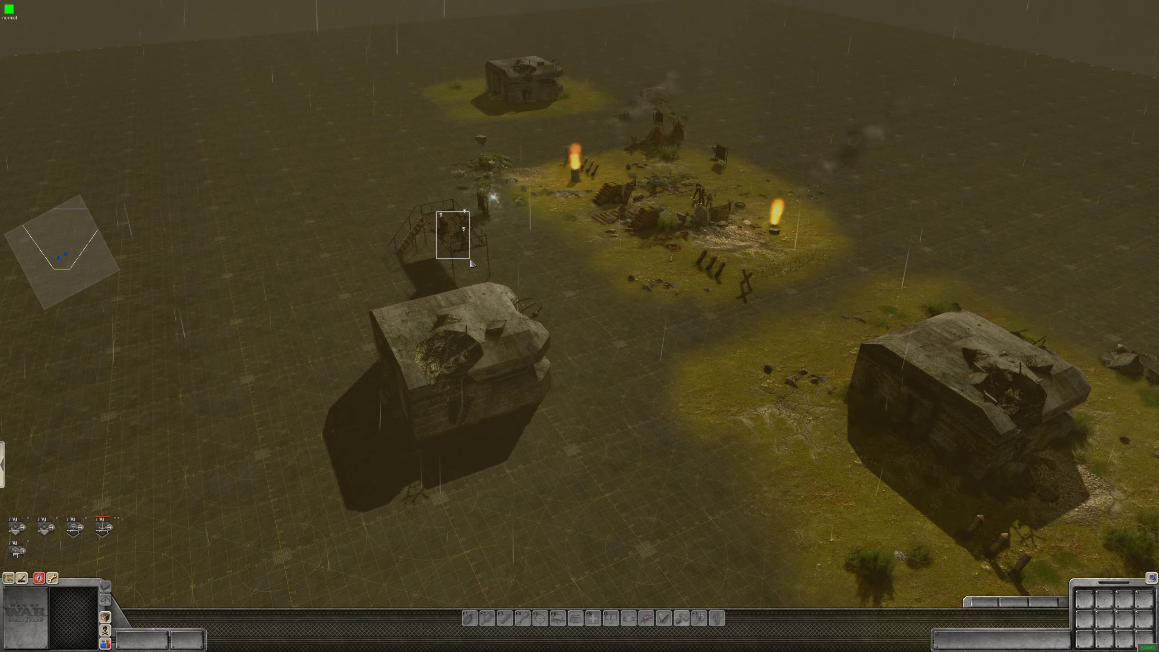
{"action": "left_click_drag", "start_coordinate": [470, 260], "coordinate": [467, 259]}
{"action": "right_click", "coordinate": [291, 285]}
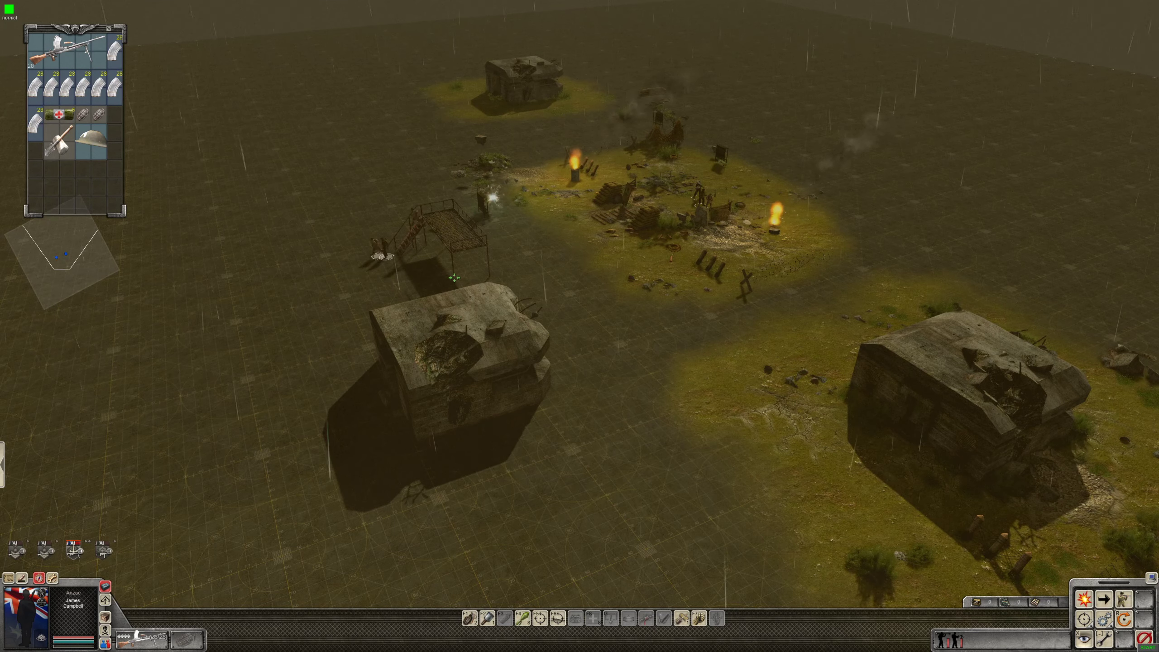
Return to editing mode and examine the relocated bunker shell, the exposed walkway and the surrounding props from several angles
{"action": "key", "text": "alt+e"}
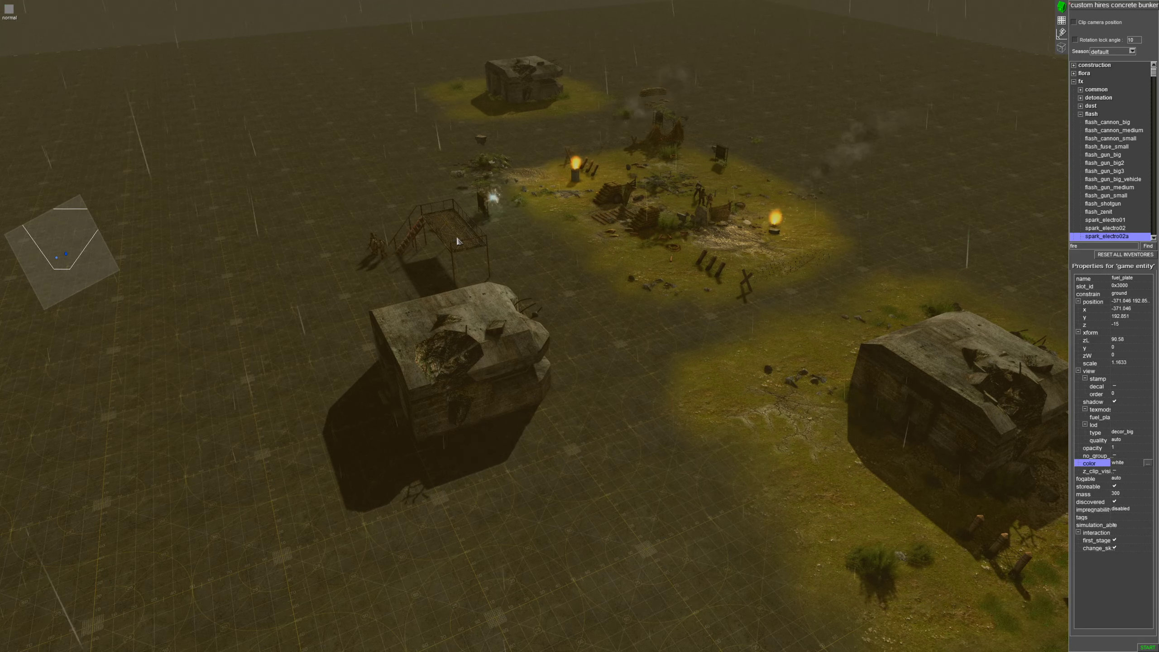
{"action": "left_click_drag", "start_coordinate": [439, 216], "coordinate": [467, 253]}
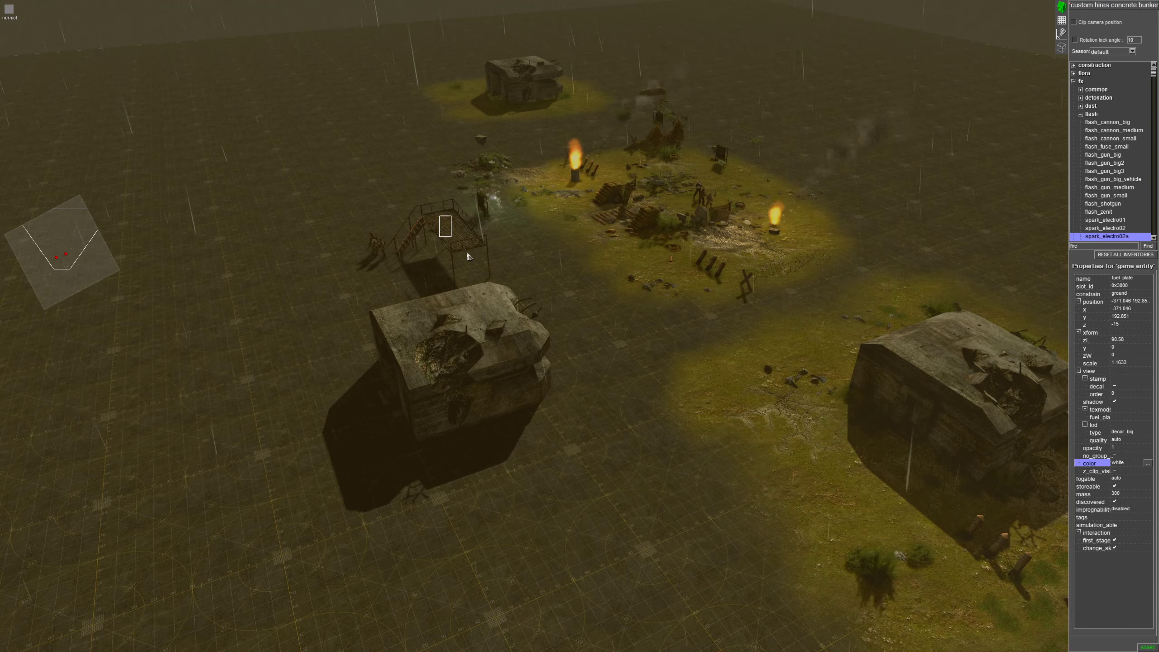
{"action": "middle_click_drag", "start_coordinate": [473, 252], "coordinate": [389, 194]}
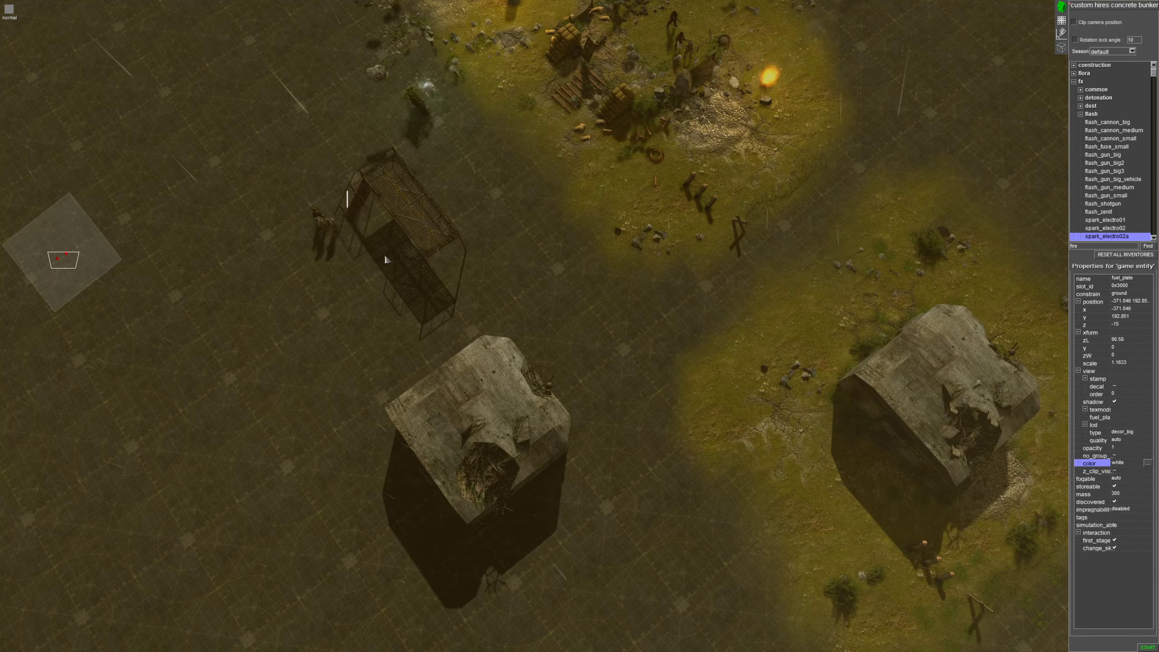
{"action": "left_click_drag", "start_coordinate": [386, 259], "coordinate": [415, 291]}
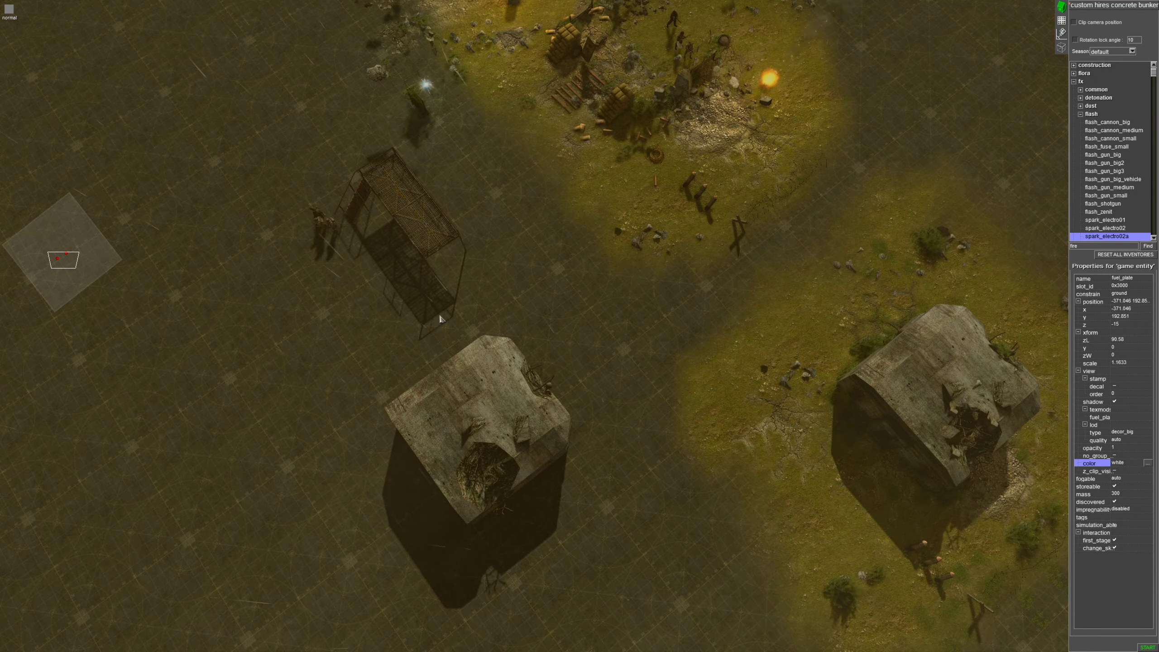
{"action": "middle_click_drag", "start_coordinate": [619, 339], "coordinate": [587, 222]}
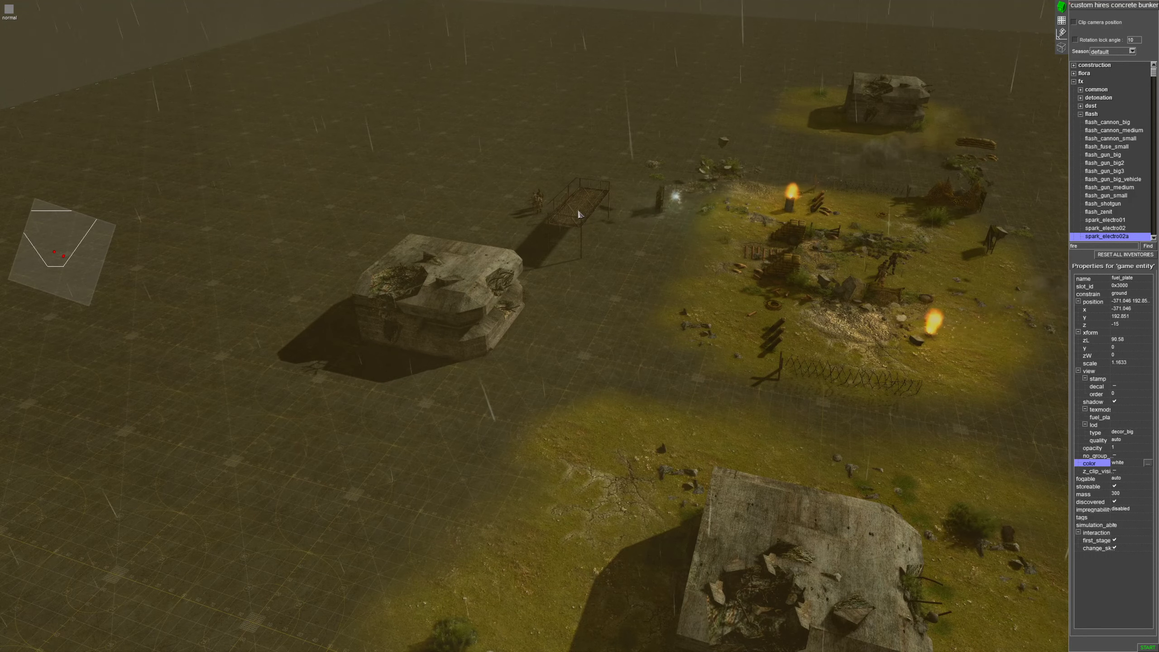
{"action": "middle_click_drag", "start_coordinate": [595, 350], "coordinate": [666, 4]}
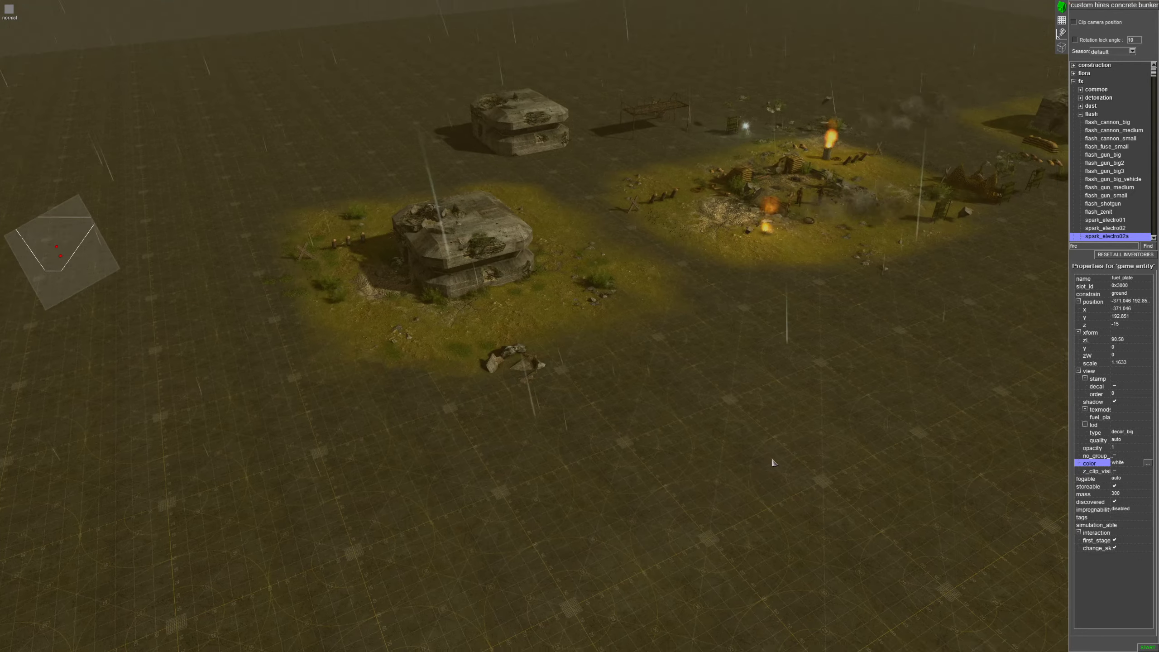
{"action": "middle_click_drag", "start_coordinate": [772, 462], "coordinate": [780, 432]}
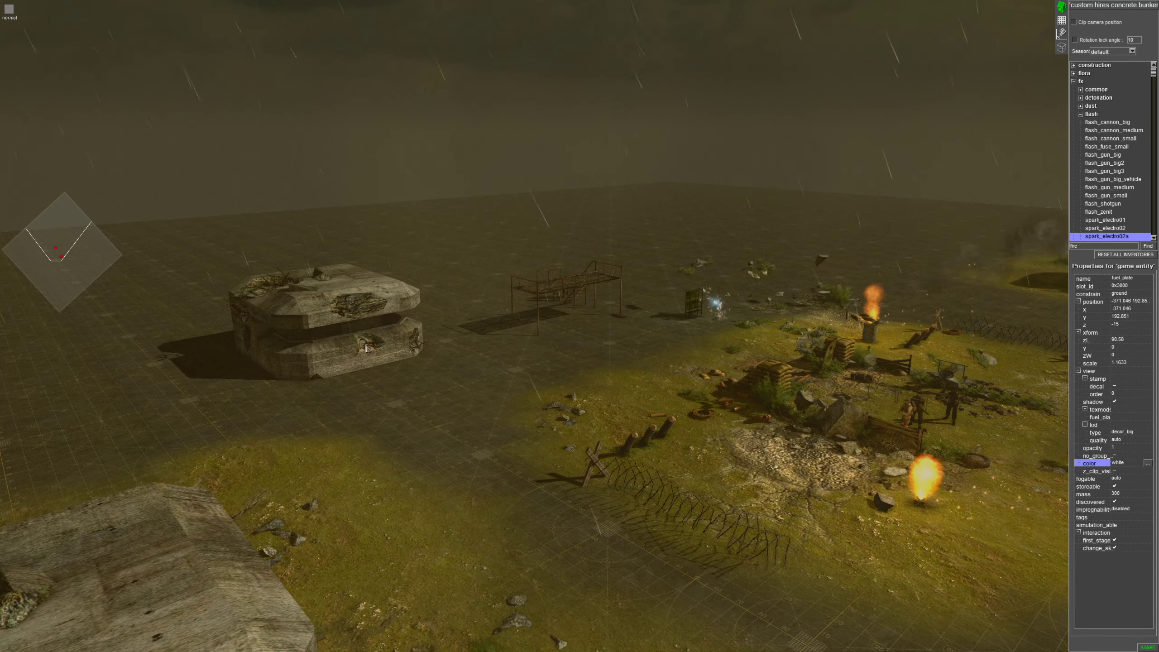
{"action": "middle_click_drag", "start_coordinate": [367, 348], "coordinate": [526, 329]}
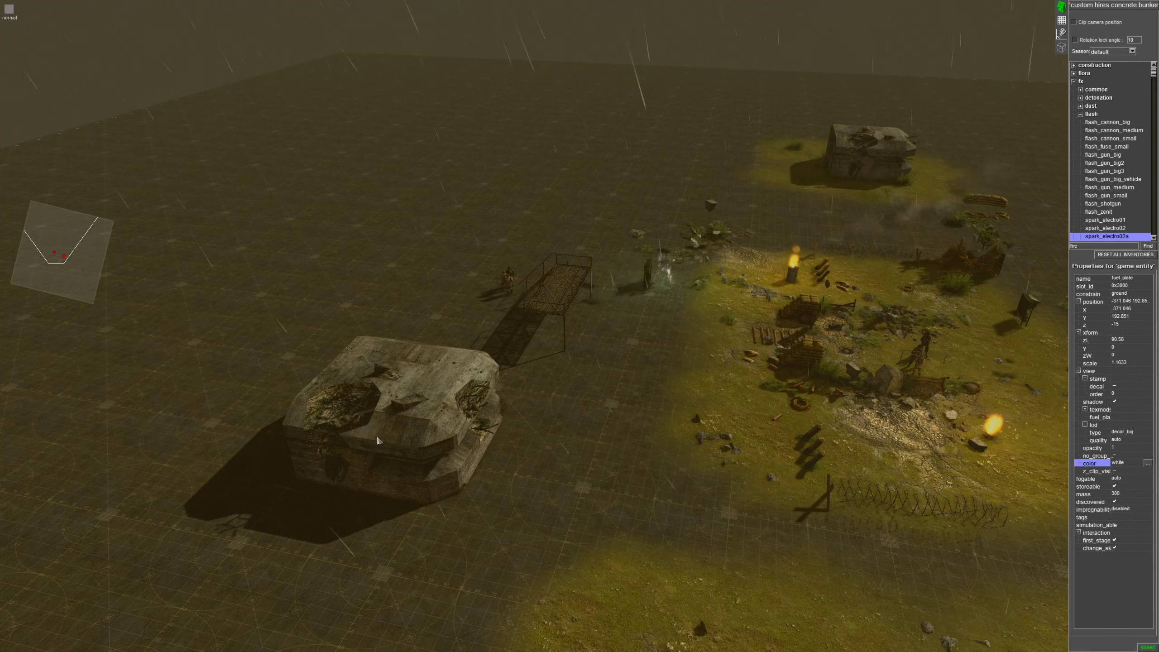
{"action": "middle_click_drag", "start_coordinate": [455, 478], "coordinate": [332, 447]}
{"action": "scroll", "coordinate": [690, 440], "scroll_direction": "down", "scroll_amount": 5}
{"action": "scroll", "coordinate": [691, 440], "scroll_direction": "up", "scroll_amount": 5}
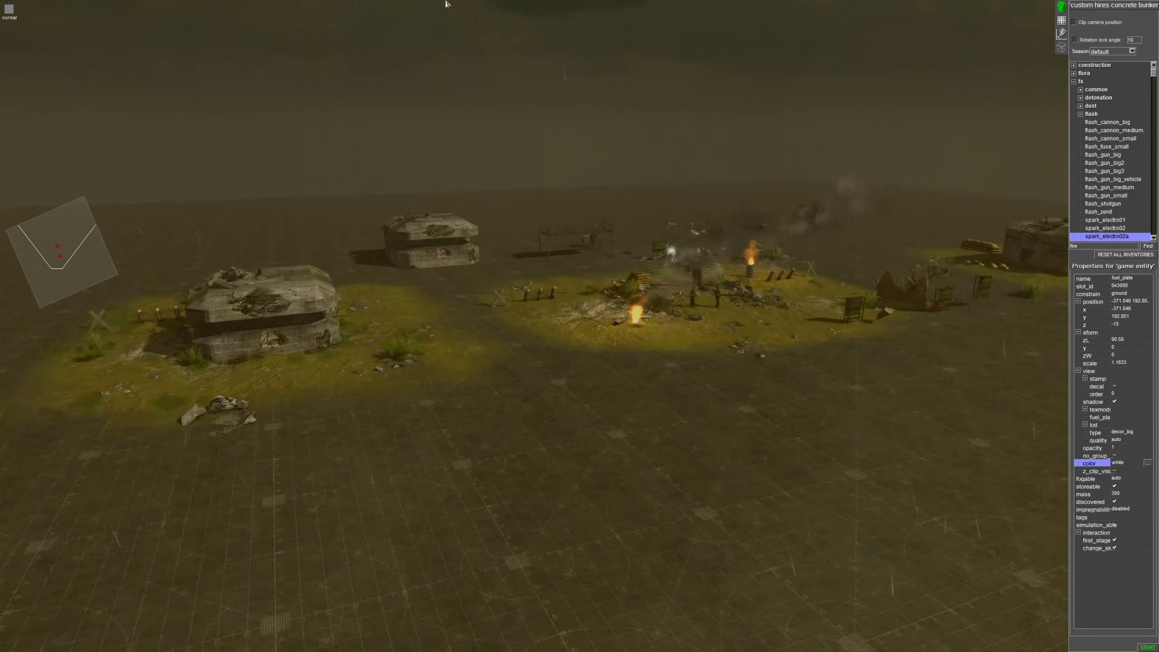
{"action": "scroll", "coordinate": [739, 440], "scroll_direction": "down", "scroll_amount": 5}
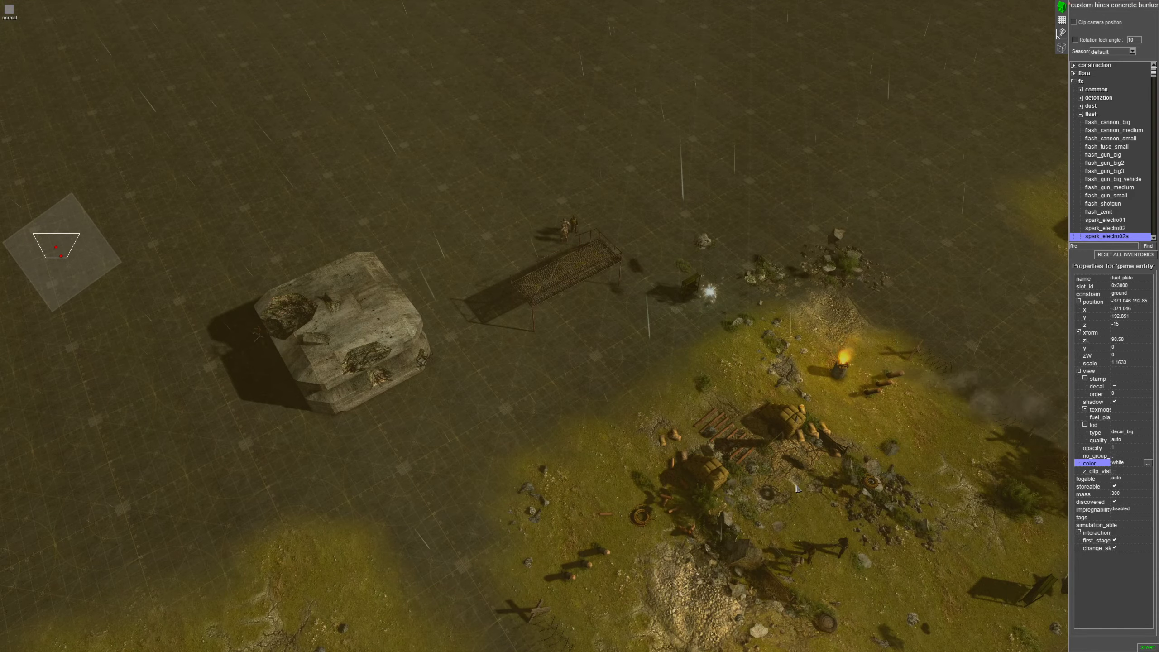
{"action": "scroll", "coordinate": [744, 494], "scroll_direction": "up", "scroll_amount": 3}
{"action": "middle_click_drag", "start_coordinate": [743, 489], "coordinate": [393, 365]}
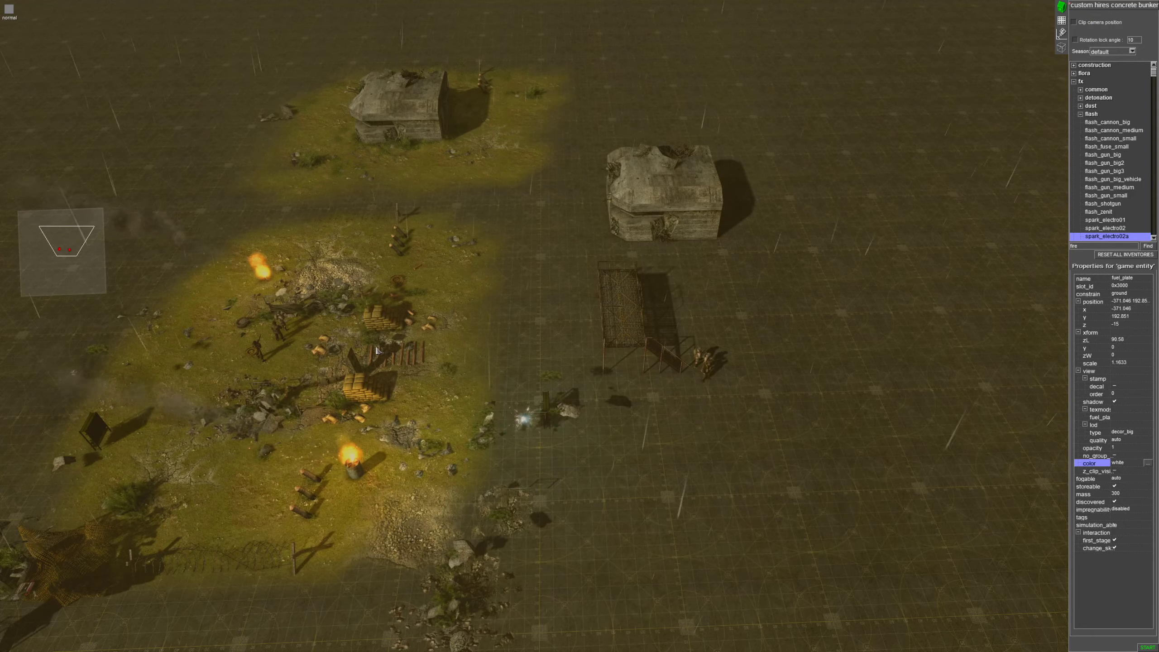
Move the five-object group with the wooden planks from between the sandbag stacks to the ground close behind the dressed bunker
{"action": "left_click_drag", "start_coordinate": [377, 343], "coordinate": [505, 101]}
{"action": "scroll", "coordinate": [506, 101], "scroll_direction": "up", "scroll_amount": 5}
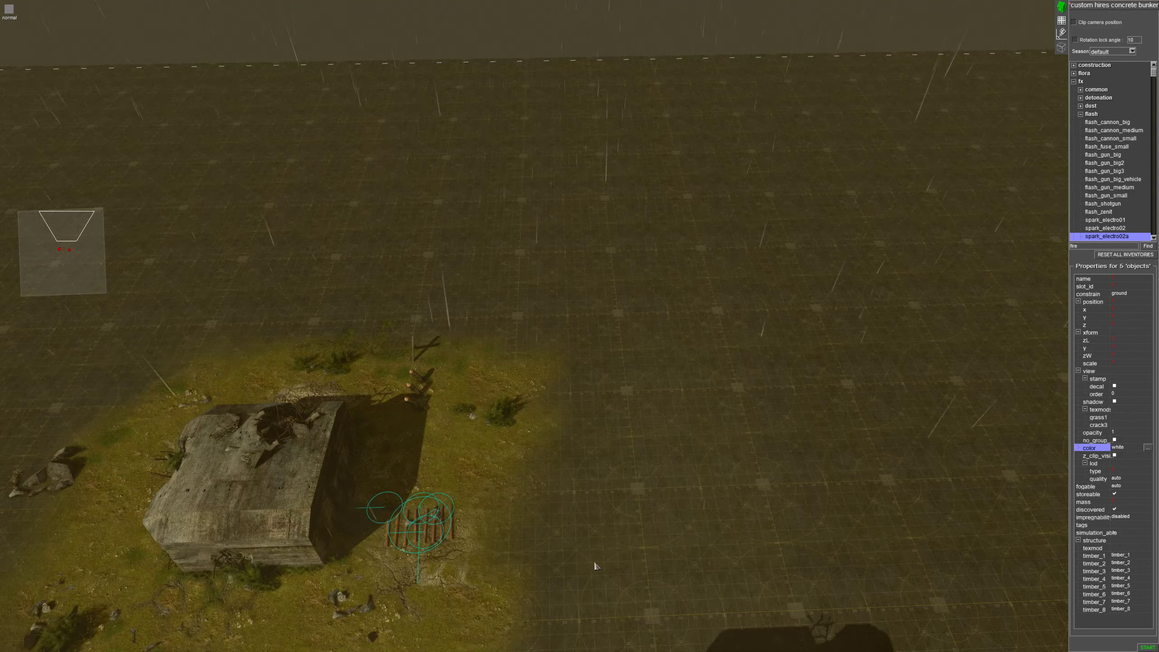
{"action": "middle_click_drag", "start_coordinate": [595, 566], "coordinate": [544, 558]}
{"action": "left_click_drag", "start_coordinate": [347, 464], "coordinate": [369, 430]}
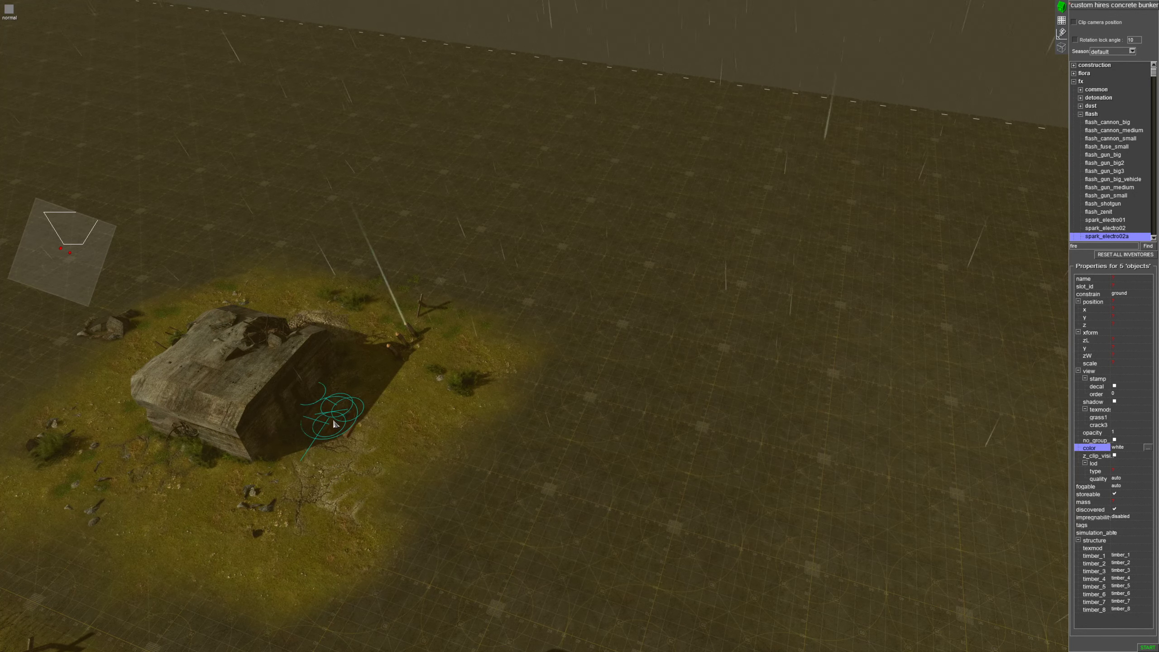
{"action": "scroll", "coordinate": [407, 503], "scroll_direction": "up", "scroll_amount": 2}
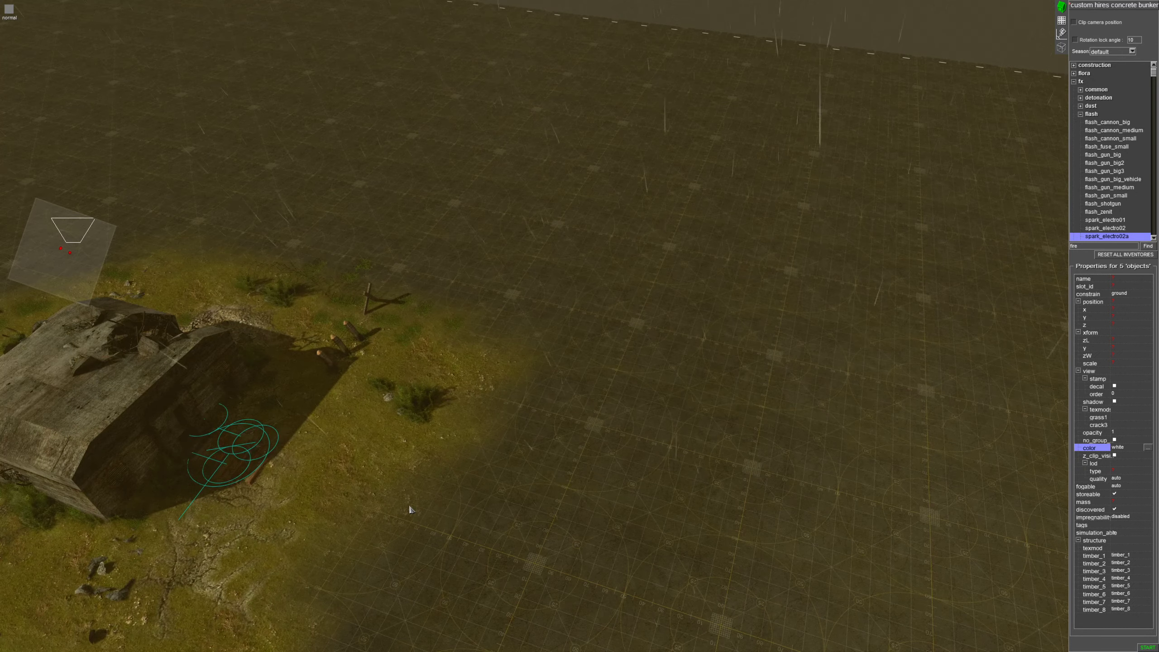
{"action": "left_click", "coordinate": [416, 526]}
Move the open ground fire and its companion entity from the debris field onto the grass beside the dressed bunker
{"action": "middle_click_drag", "start_coordinate": [416, 523], "coordinate": [335, 456]}
{"action": "scroll", "coordinate": [601, 496], "scroll_direction": "down", "scroll_amount": 5}
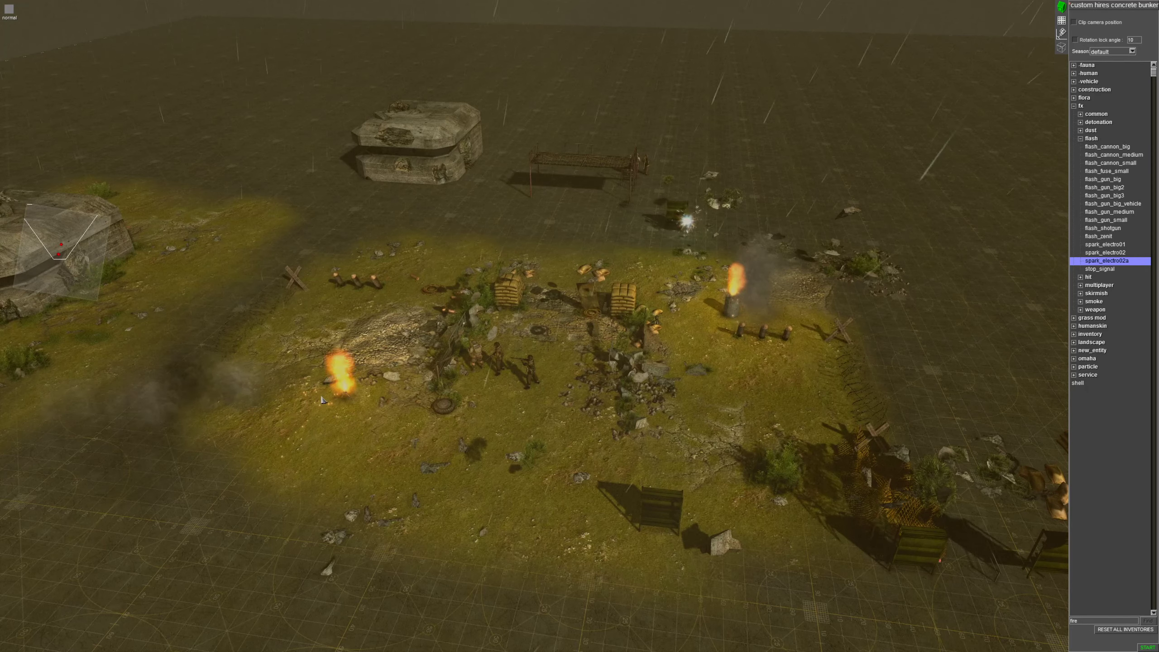
{"action": "left_click_drag", "start_coordinate": [321, 390], "coordinate": [167, 300]}
{"action": "key", "text": "Left"}
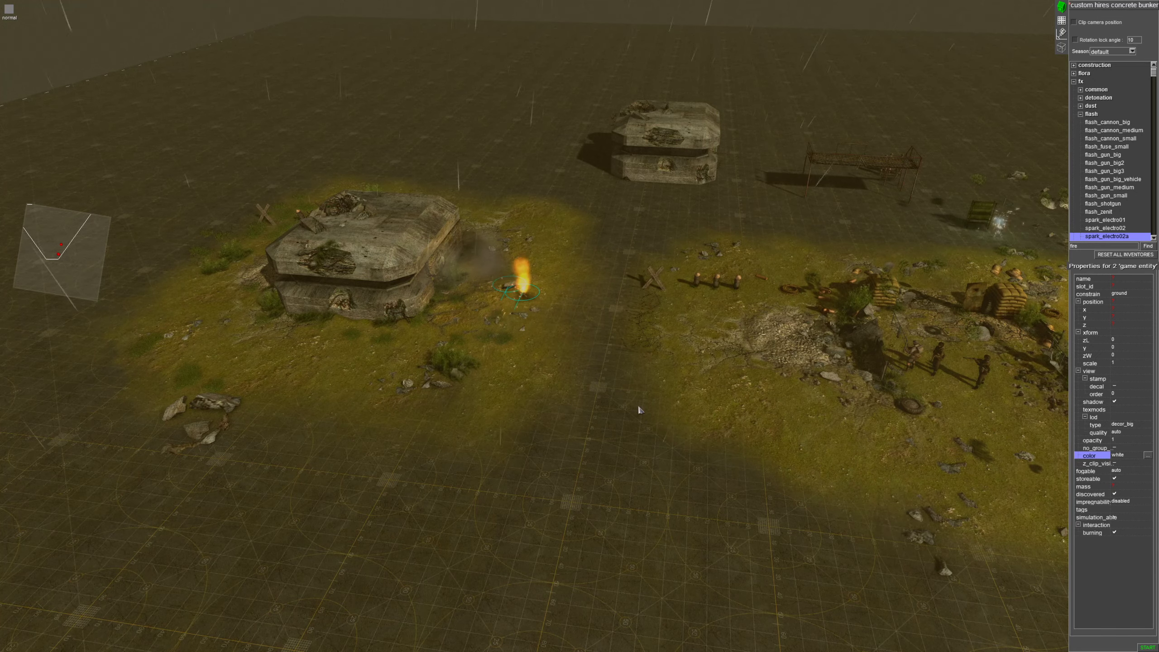
{"action": "middle_click_drag", "start_coordinate": [639, 409], "coordinate": [614, 437]}
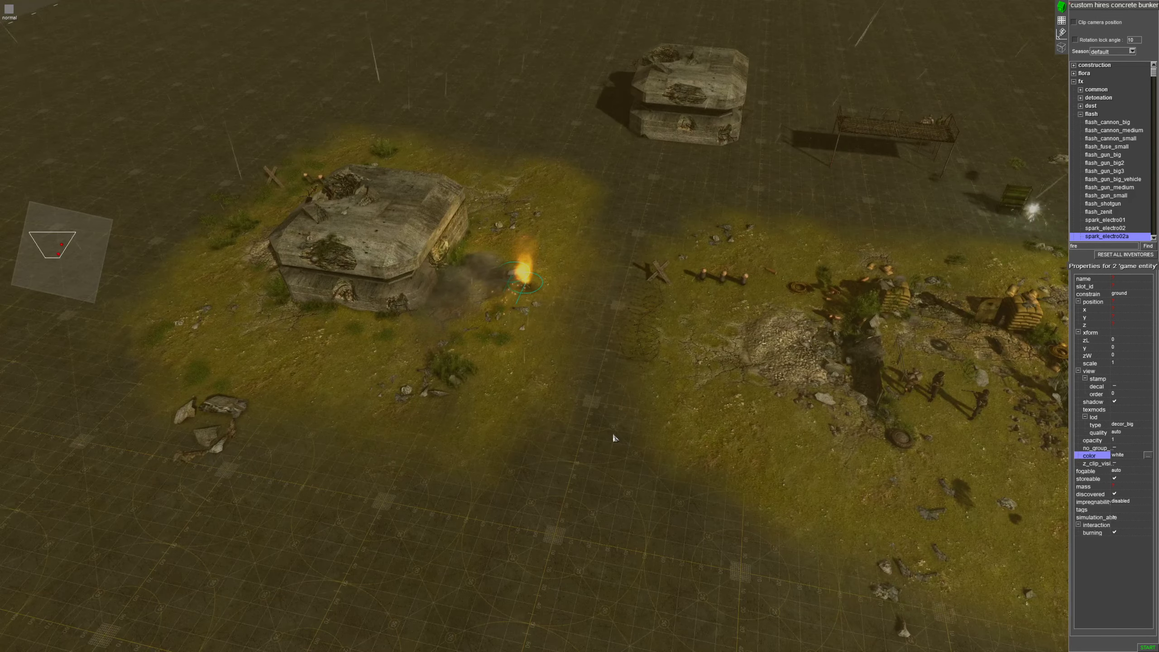
{"action": "left_click", "coordinate": [612, 434]}
Move the barrel fire camp_fire2 from the debris field to the far side of the dressed bunker, to about -166, 934
{"action": "mouse_move", "coordinate": [1155, 337]}
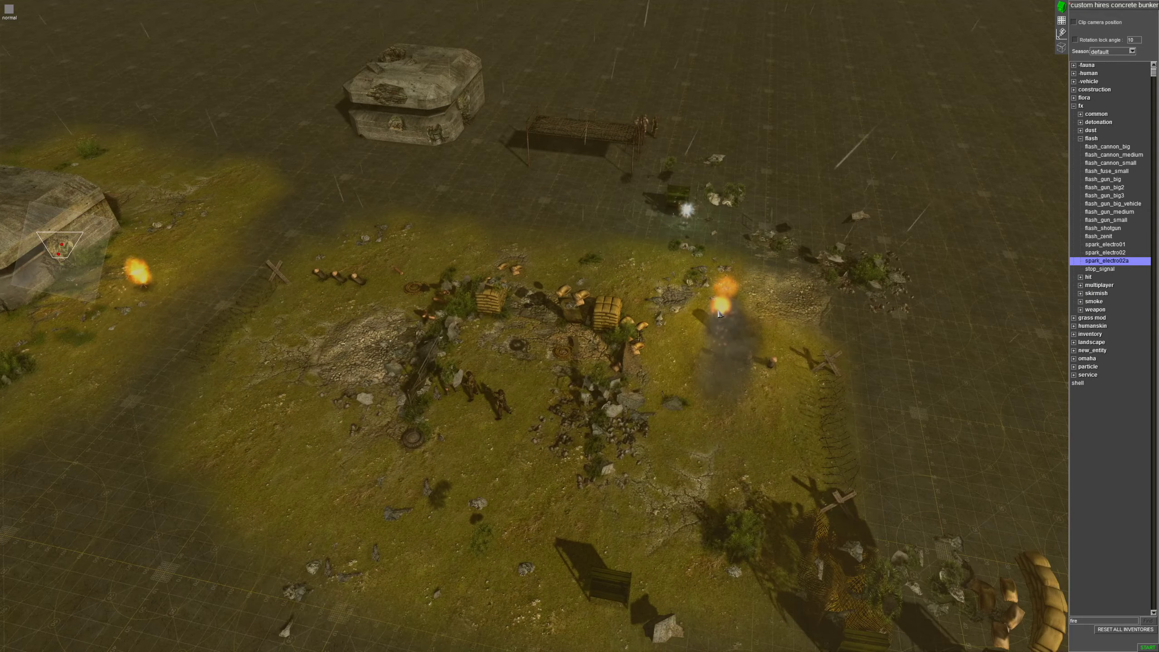
{"action": "middle_click_drag", "start_coordinate": [719, 314], "coordinate": [796, 299]}
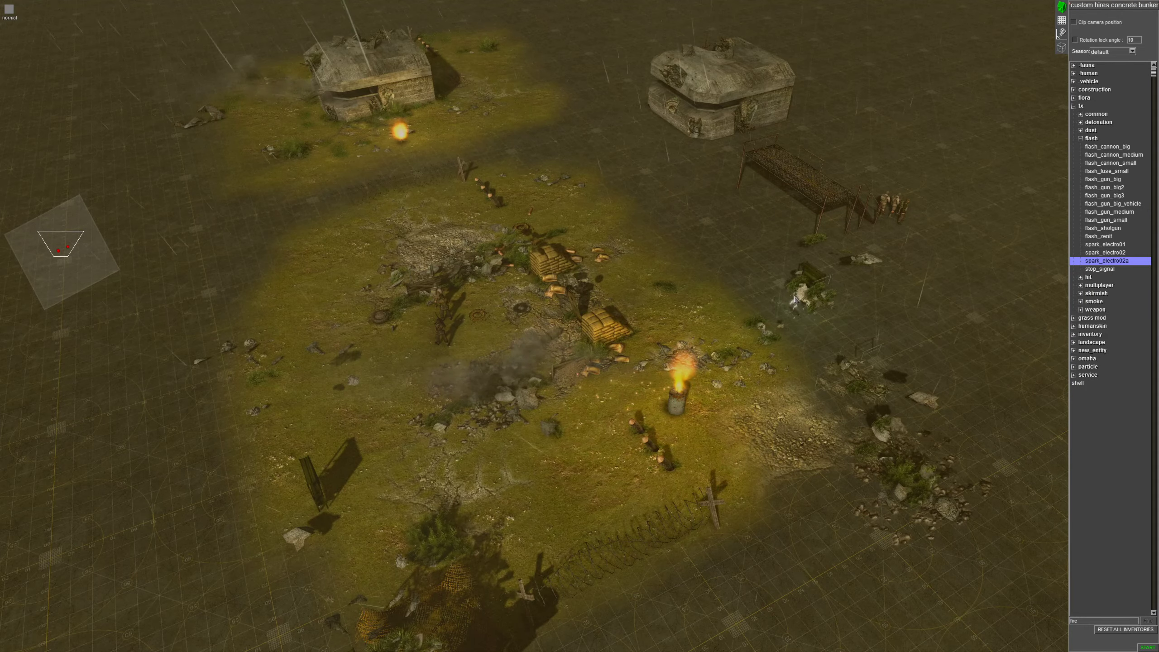
{"action": "left_click", "coordinate": [691, 416]}
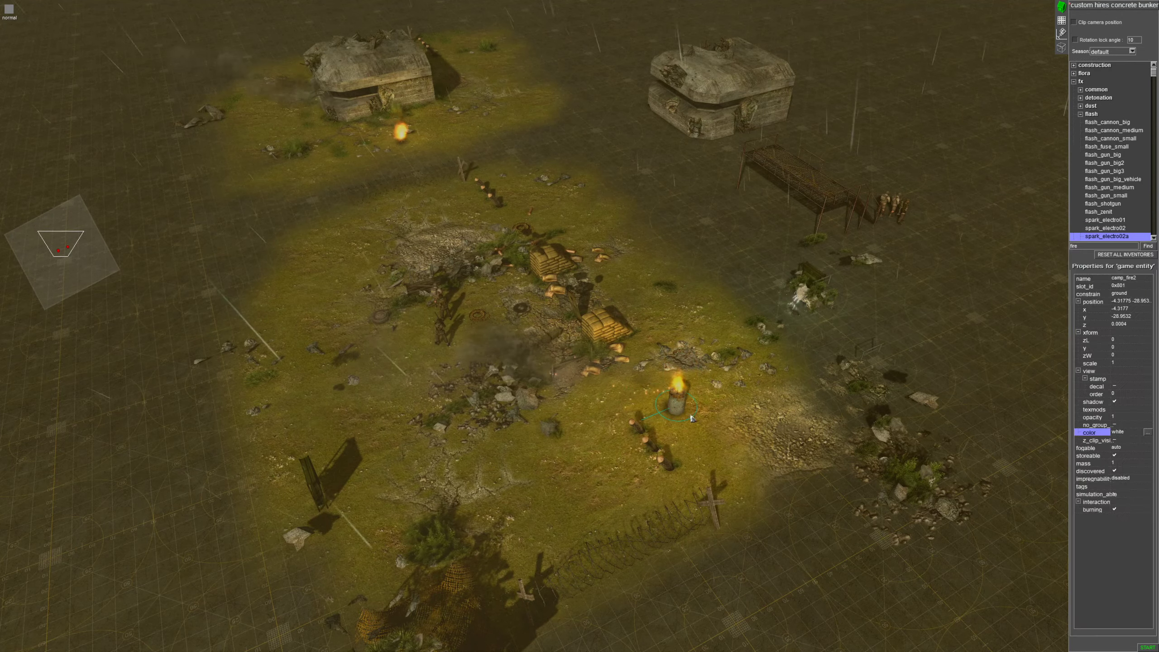
{"action": "mouse_move", "coordinate": [691, 416]}
{"action": "left_mouse_down"}
{"action": "mouse_move", "coordinate": [456, 214]}
{"action": "mouse_move", "coordinate": [475, 55]}
{"action": "left_mouse_up"}
{"action": "middle_click_drag", "start_coordinate": [534, 155], "coordinate": [624, 143]}
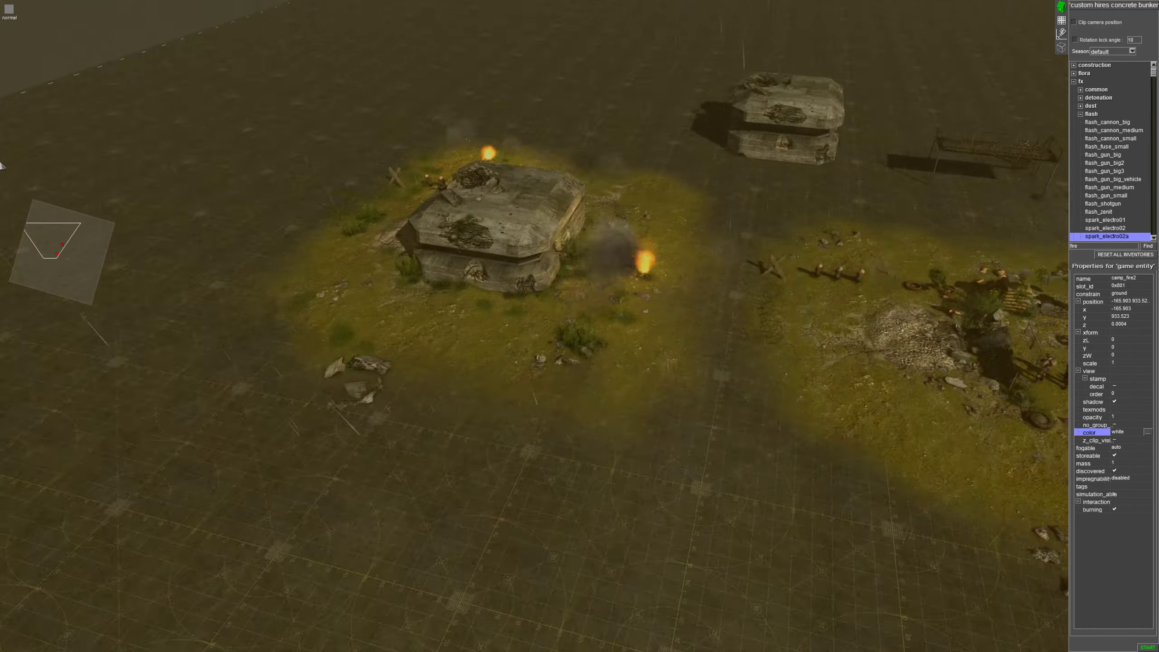
{"action": "middle_click_drag", "start_coordinate": [712, 361], "coordinate": [623, 486]}
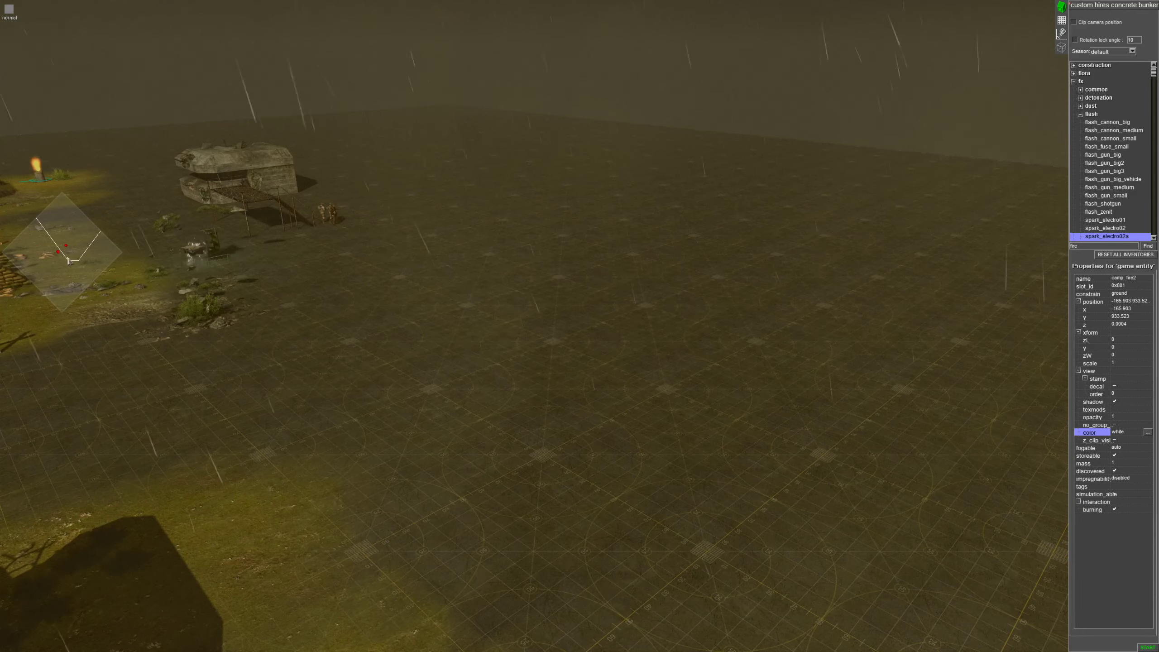
{"action": "middle_click_drag", "start_coordinate": [449, 385], "coordinate": [679, 356]}
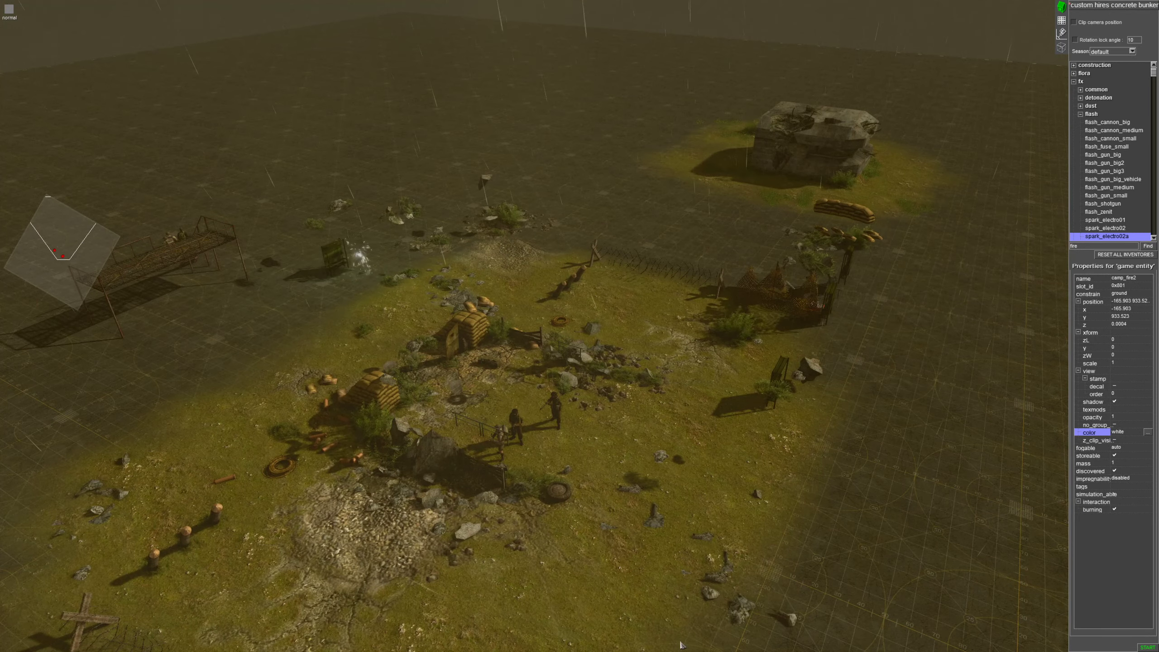